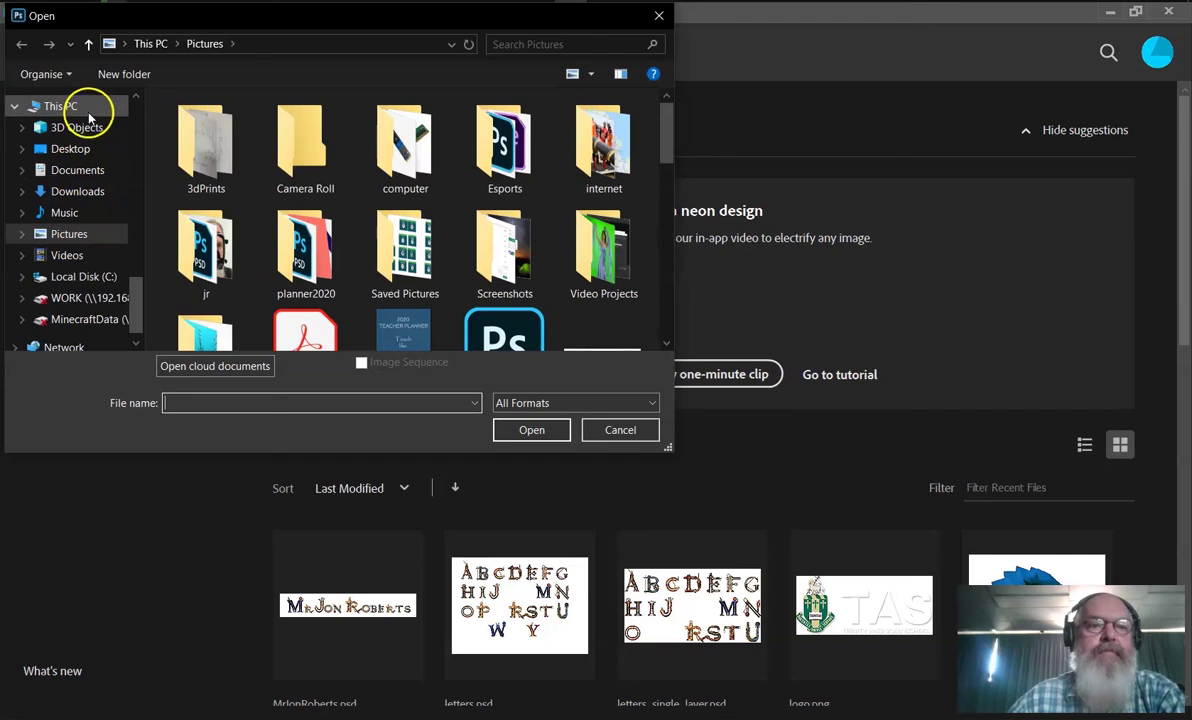
Step: Open the fighter and fire images together from the WWII folder inside DigitalDesignThinking's Photoshop folder
left_click(15, 106)
scroll(90, 168, "up", 4)
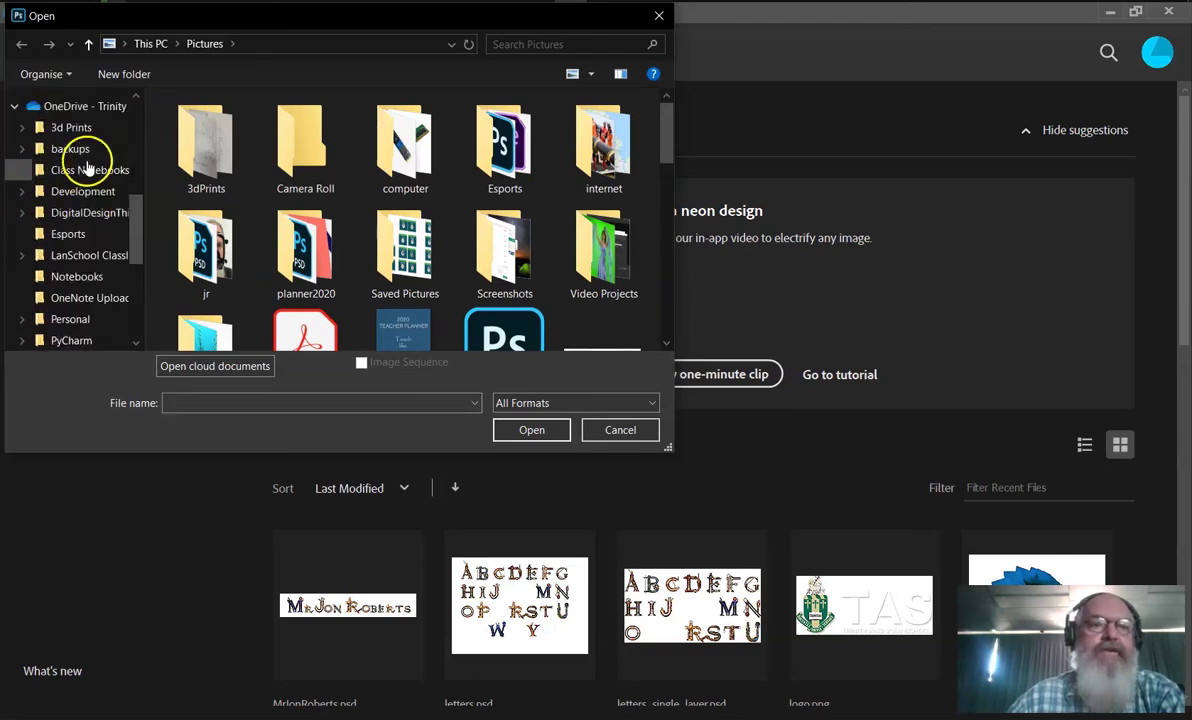
left_click(90, 212)
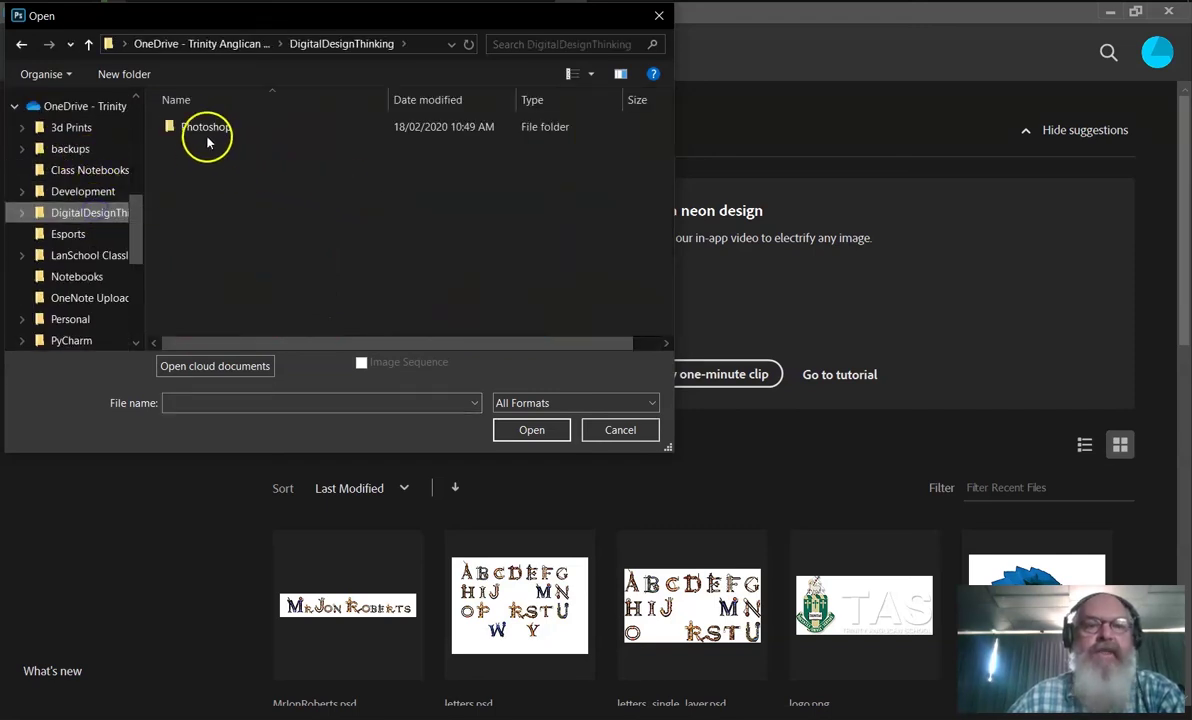
double_click(207, 135)
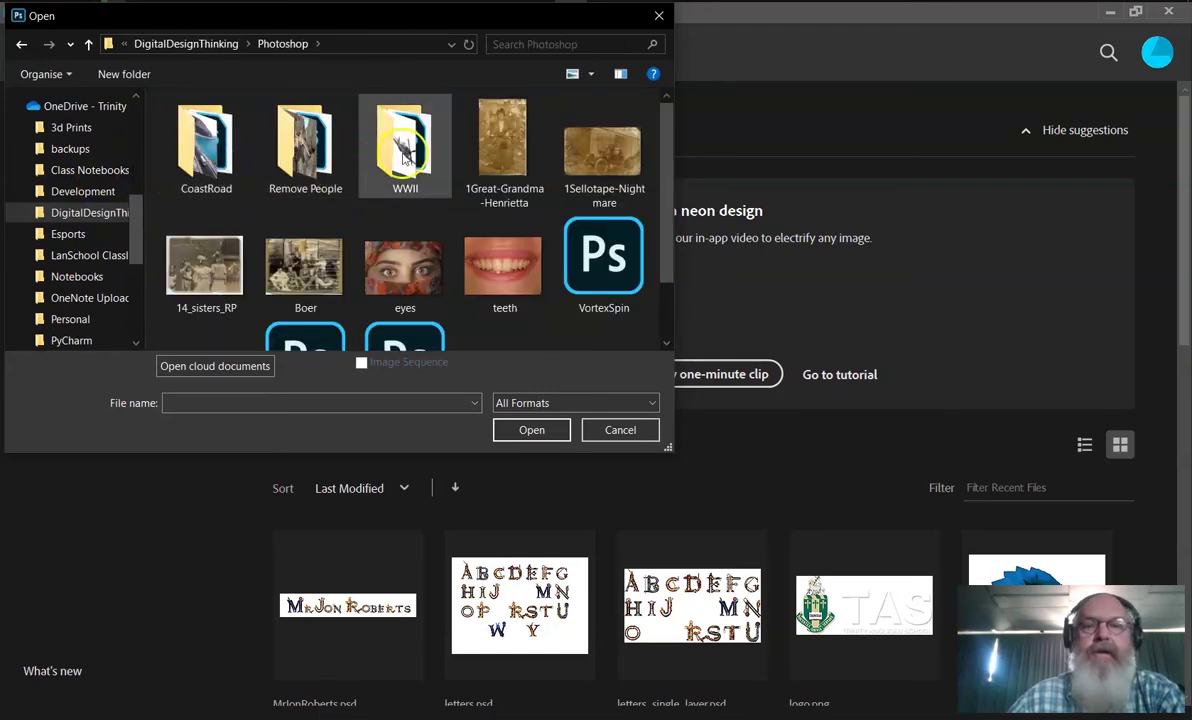
double_click(405, 155)
left_click(238, 168)
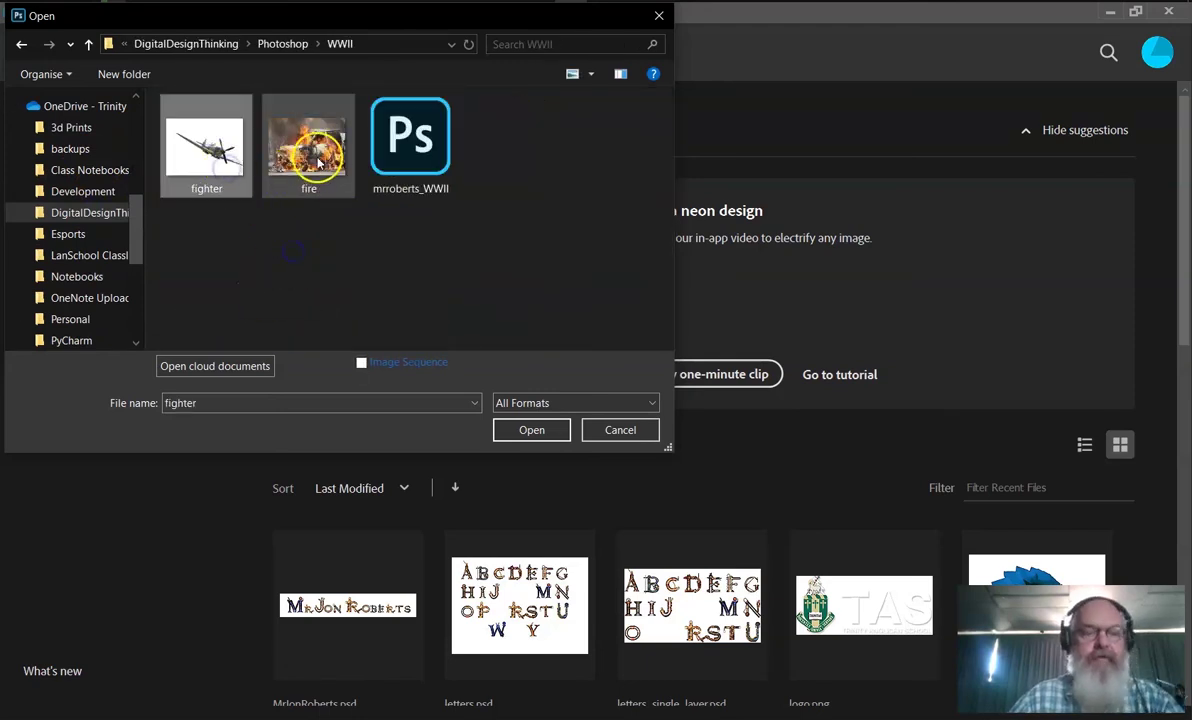
left_click(318, 160, "ctrl")
left_click(532, 430)
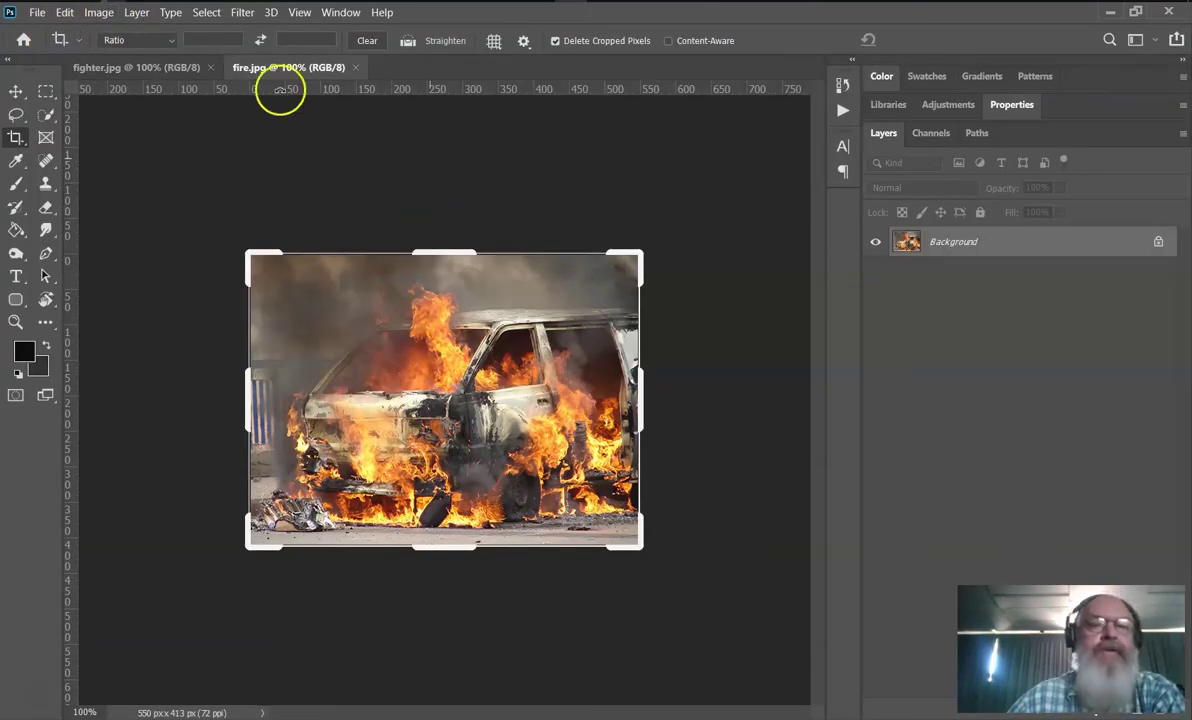
Step: Save the fighter image as a Photoshop PSD file named wwIIfighter in the WWII folder
left_click(167, 68)
left_click(36, 12)
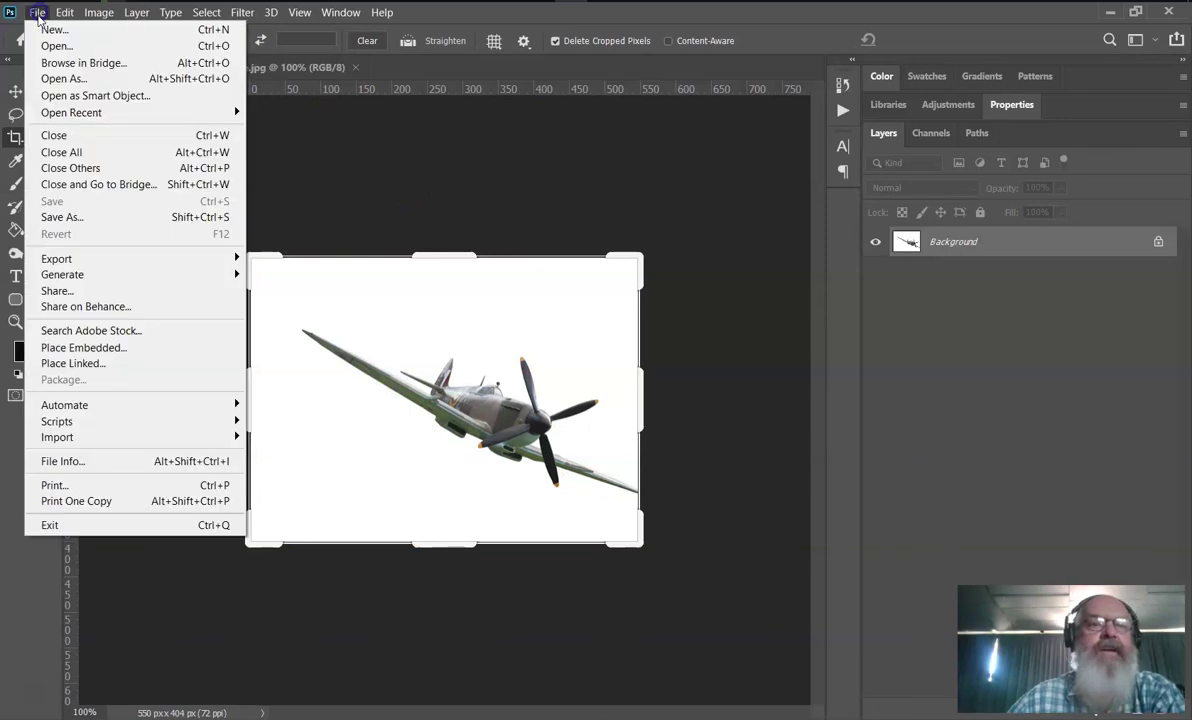
key("Escape")
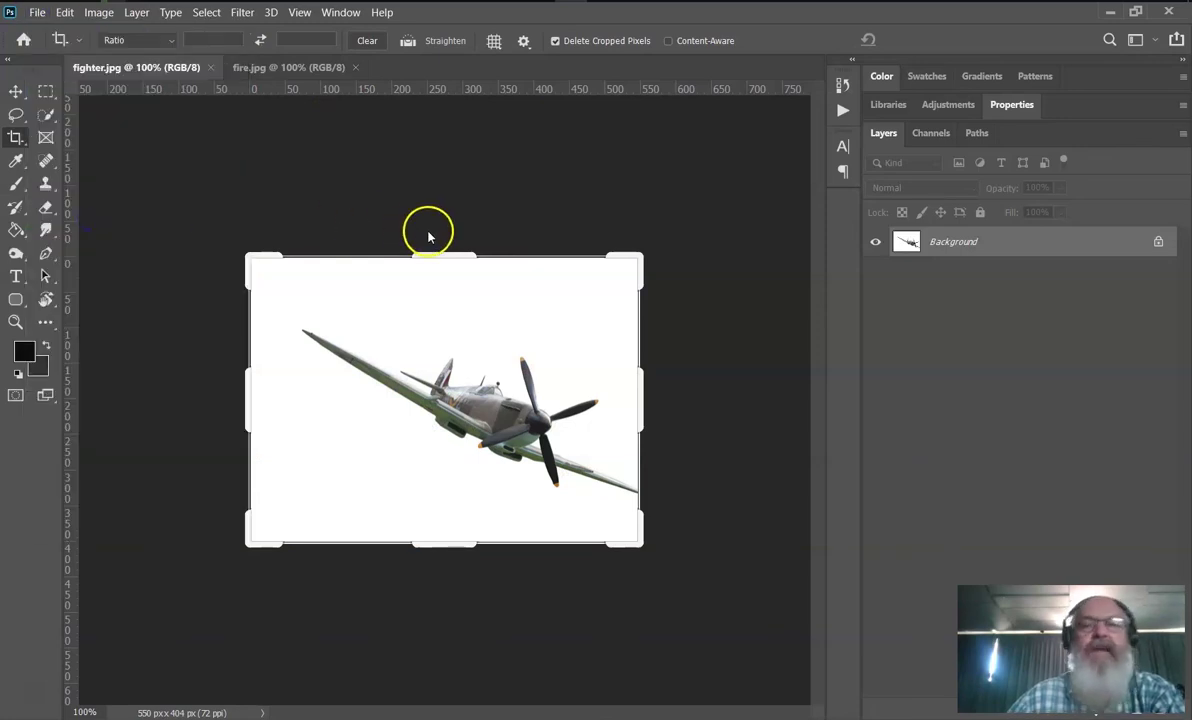
key("ctrl+shift+s")
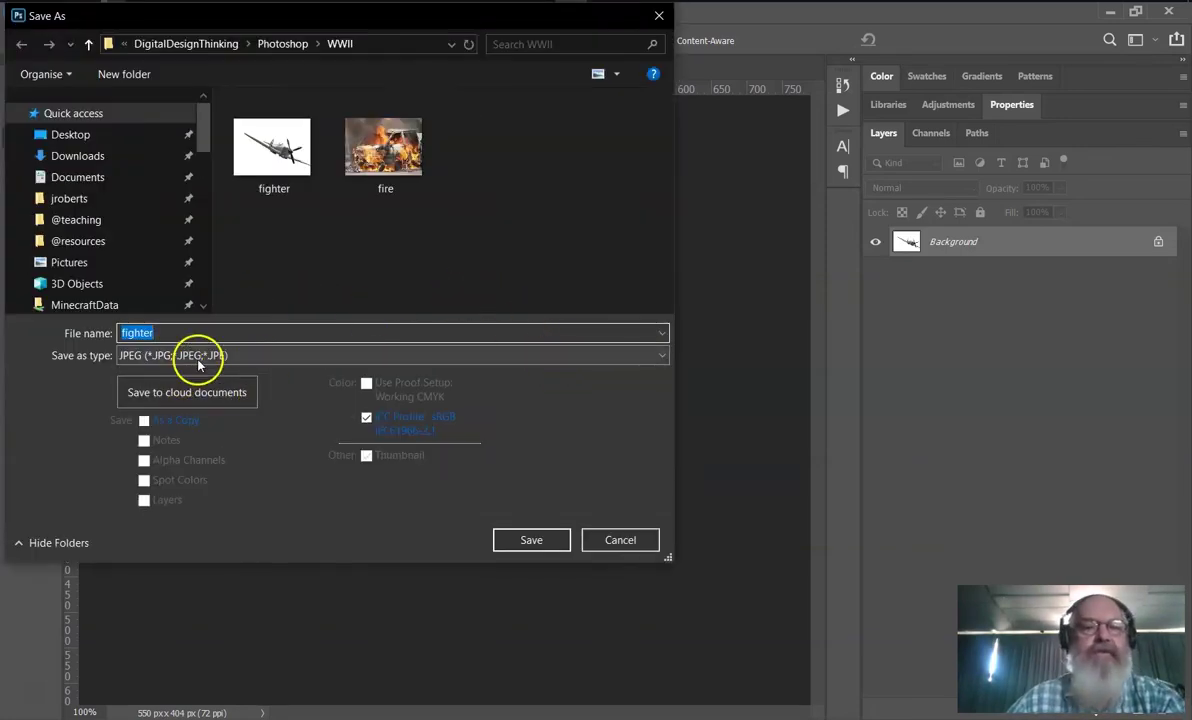
left_click(196, 356)
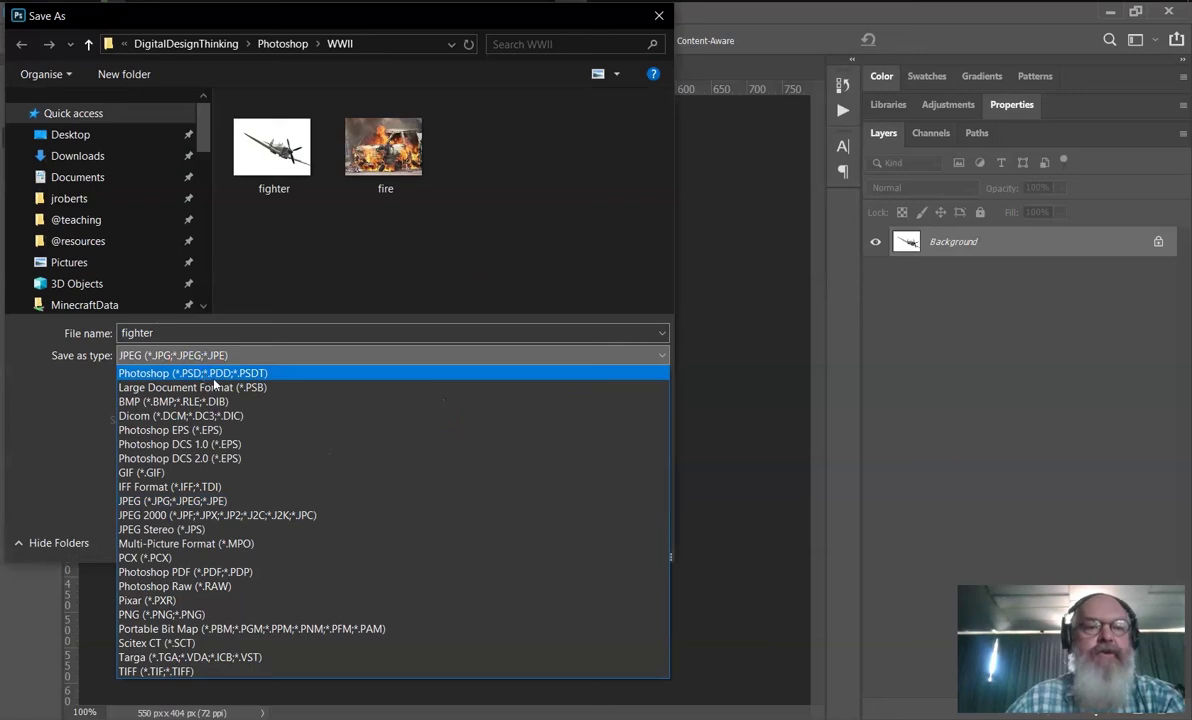
left_click(214, 375)
double_click(212, 334)
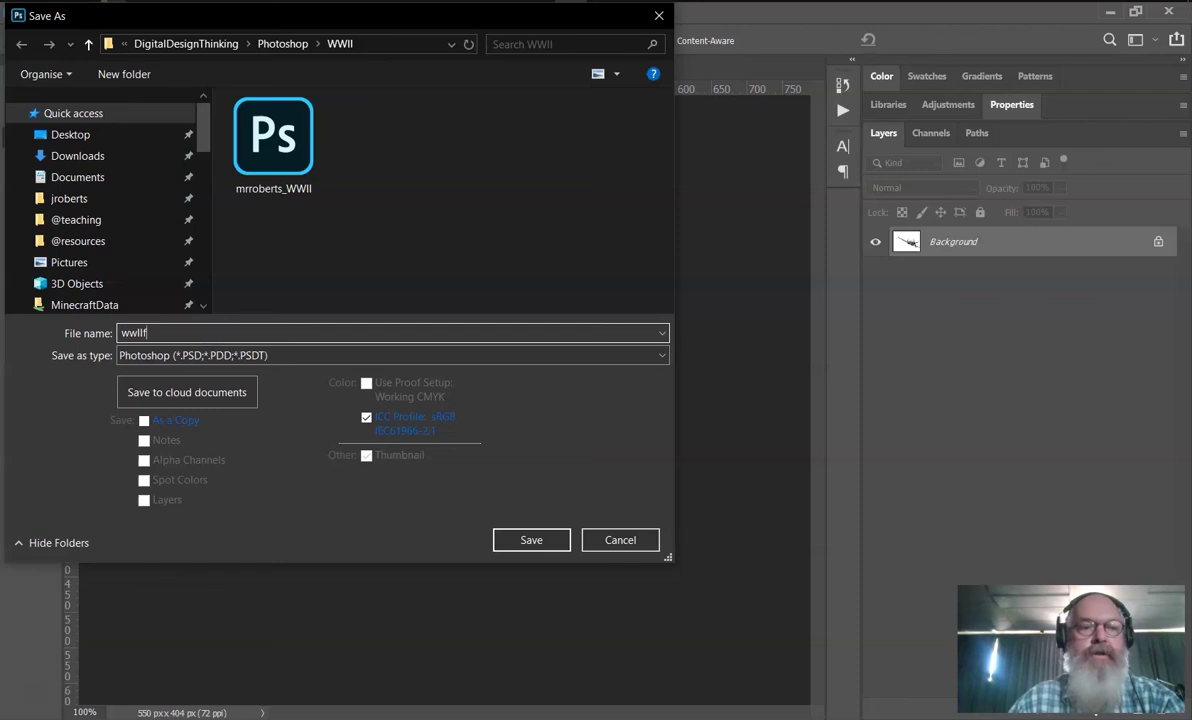
key("Return")
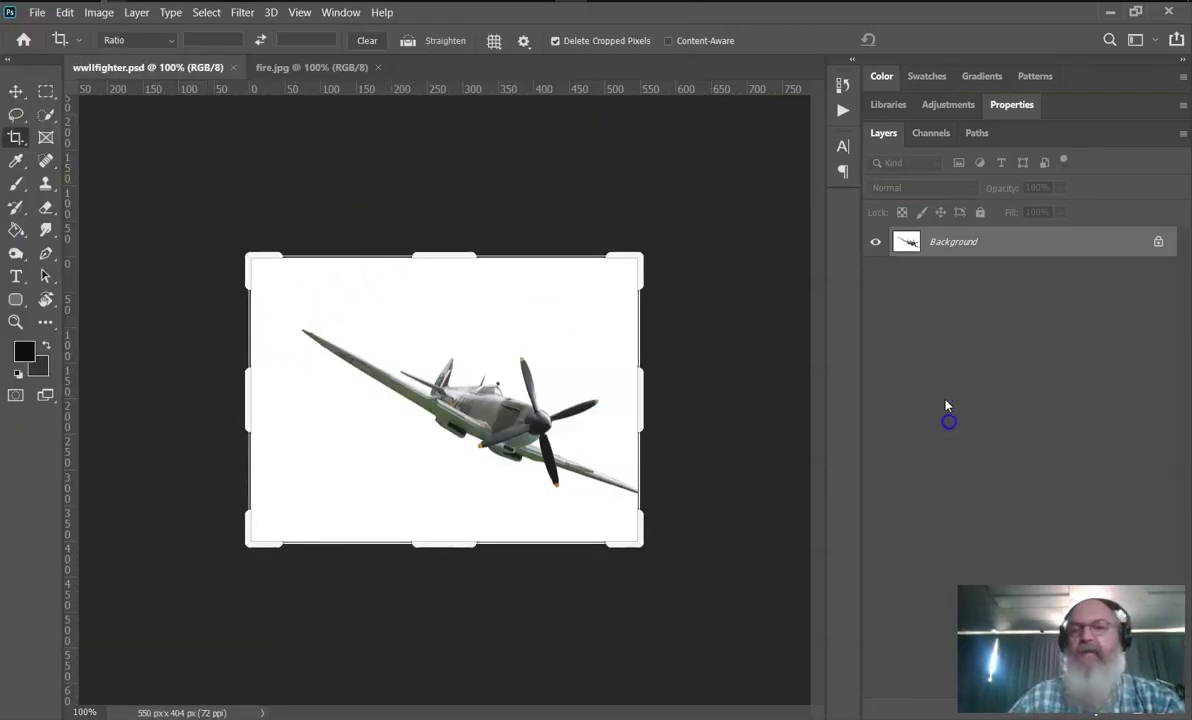
Step: Duplicate the Background layer, hide the original and rename the copy Fighter
left_click(16, 92)
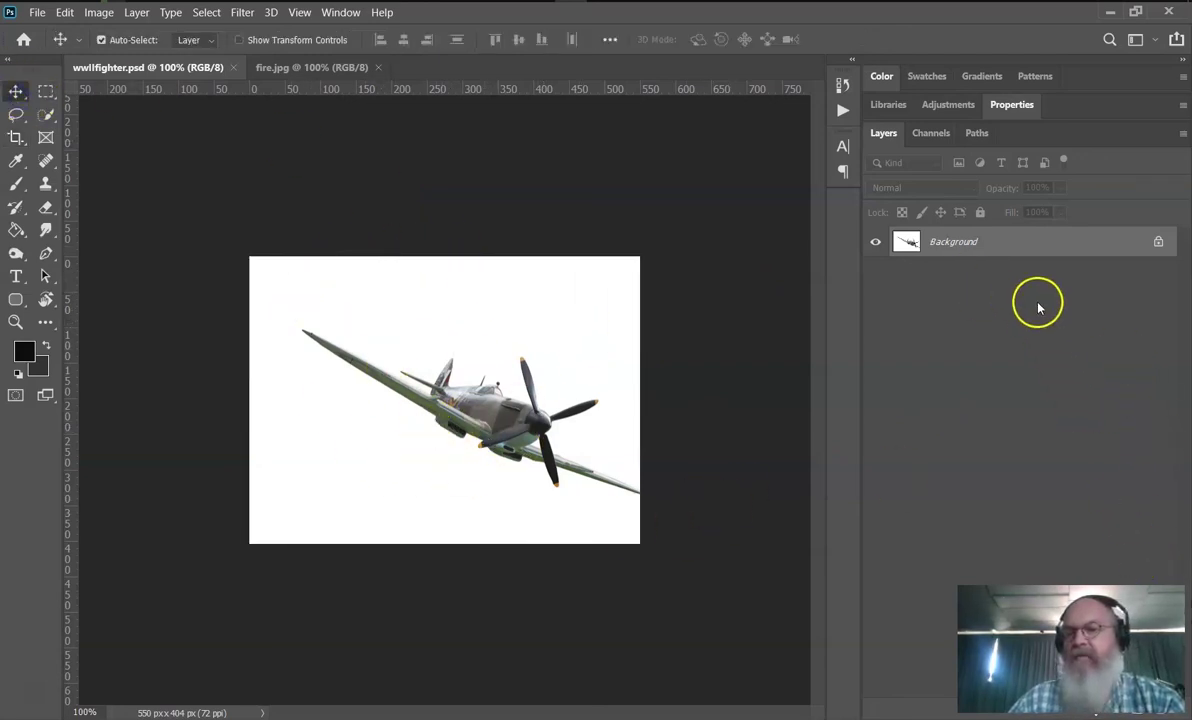
mouse_move(1003, 245)
left_mouse_down()
mouse_move(1094, 486)
mouse_move(1094, 583)
mouse_move(1003, 253)
left_mouse_up()
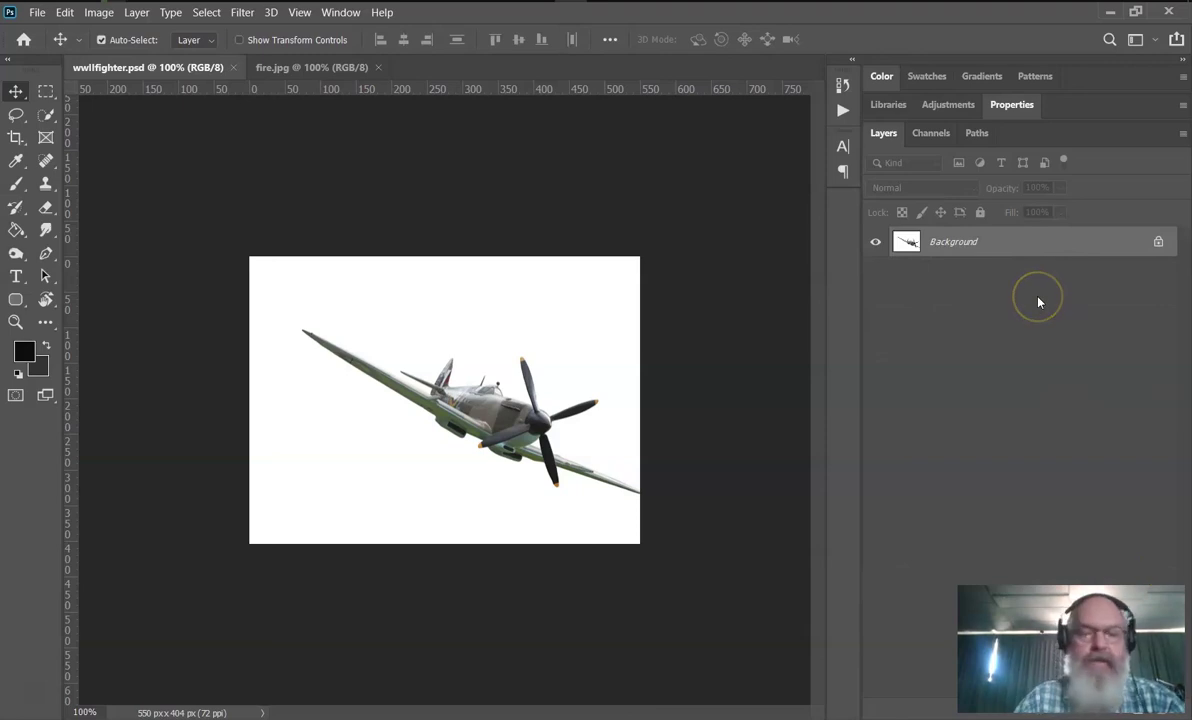
key("ctrl+j")
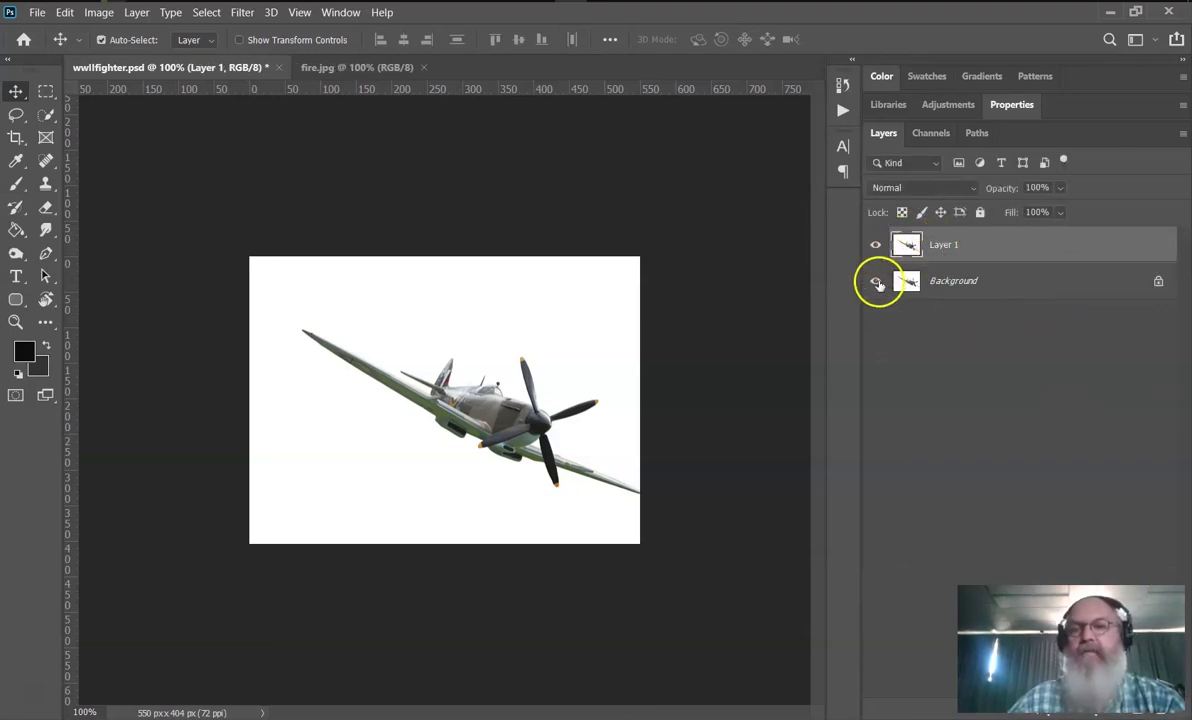
left_click(940, 243)
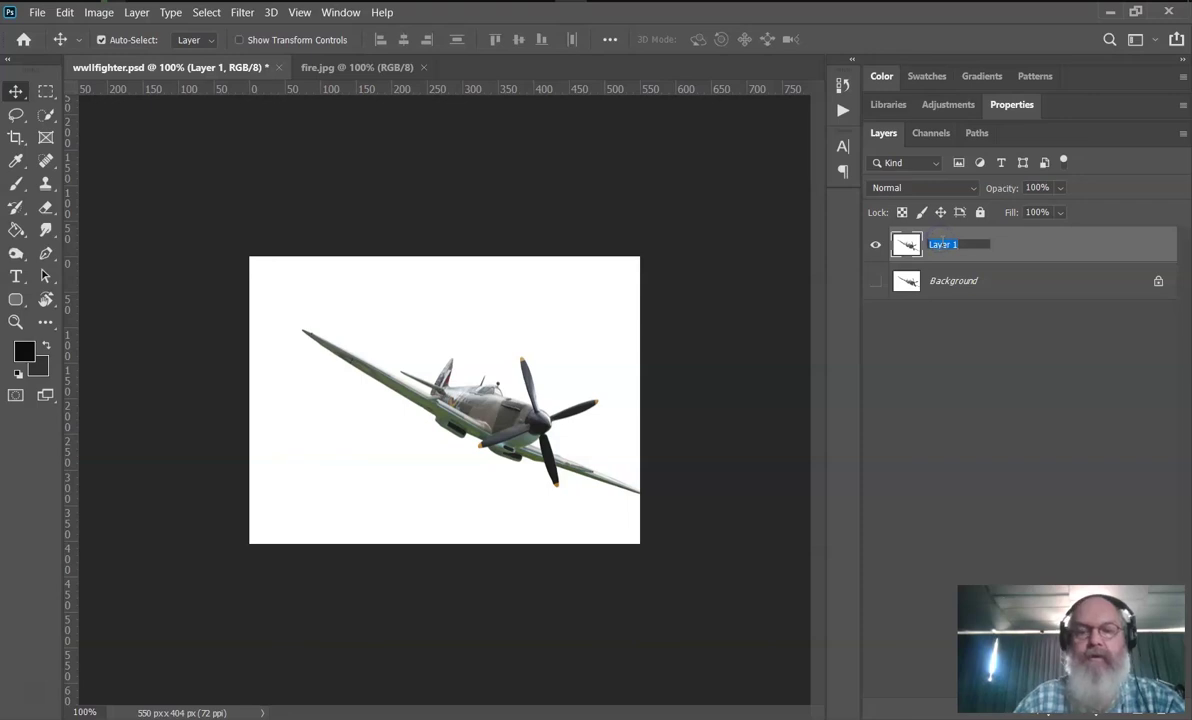
key("Return")
left_click_drag(942, 245, 911, 269)
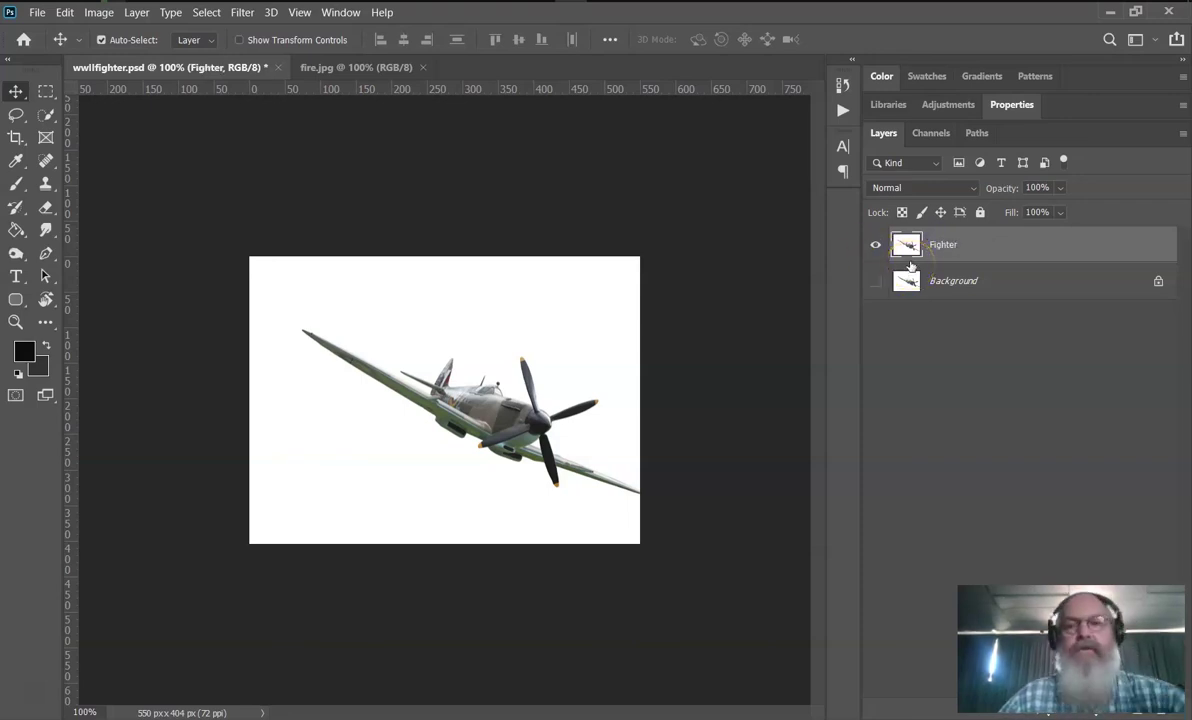
Step: Create a new empty layer named noise above the Fighter layer
left_click(136, 14)
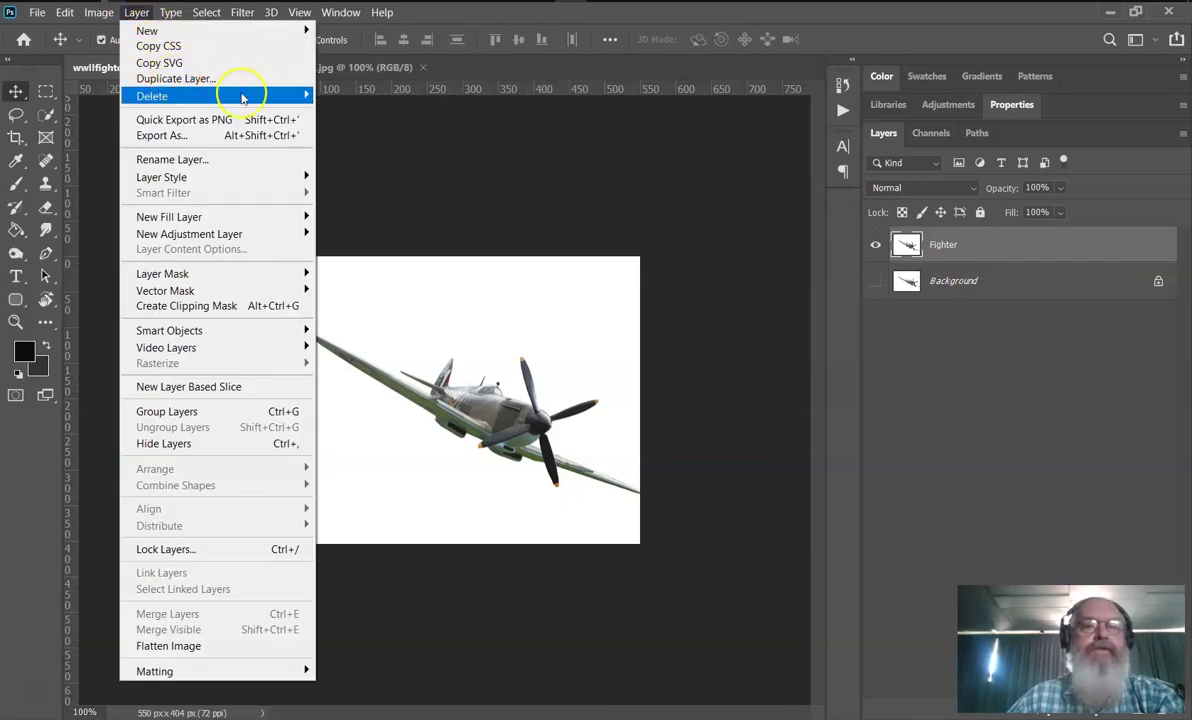
left_click(369, 178)
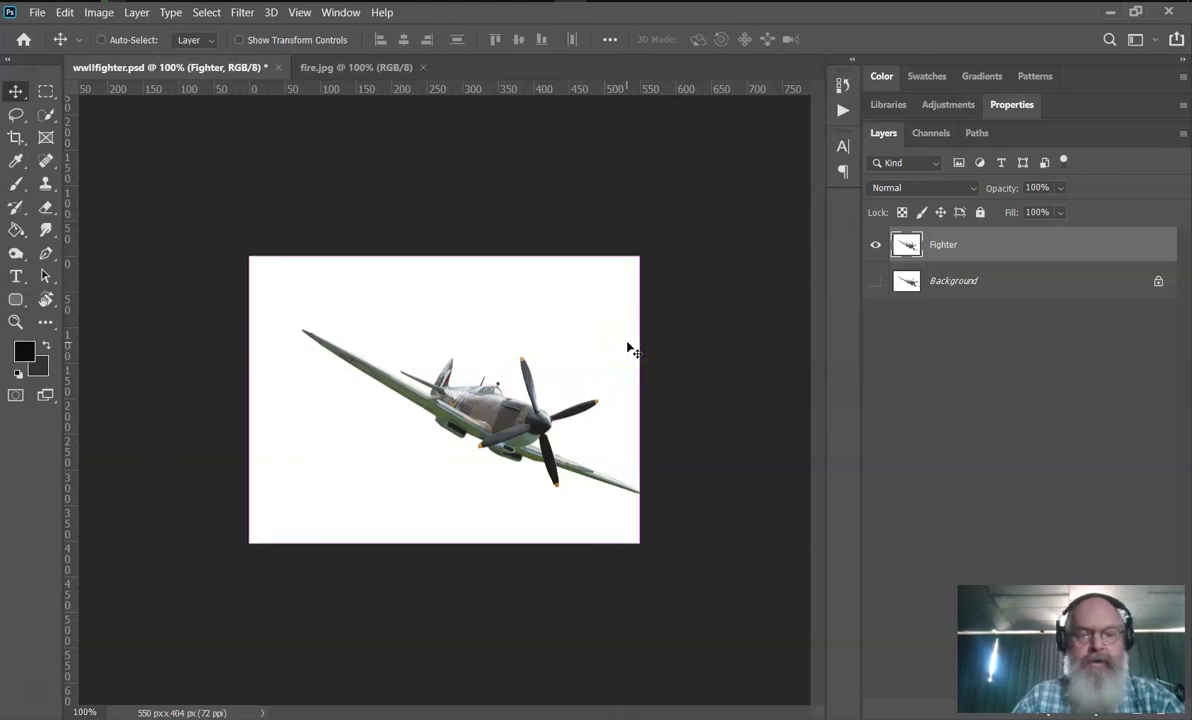
key("ctrl+plus")
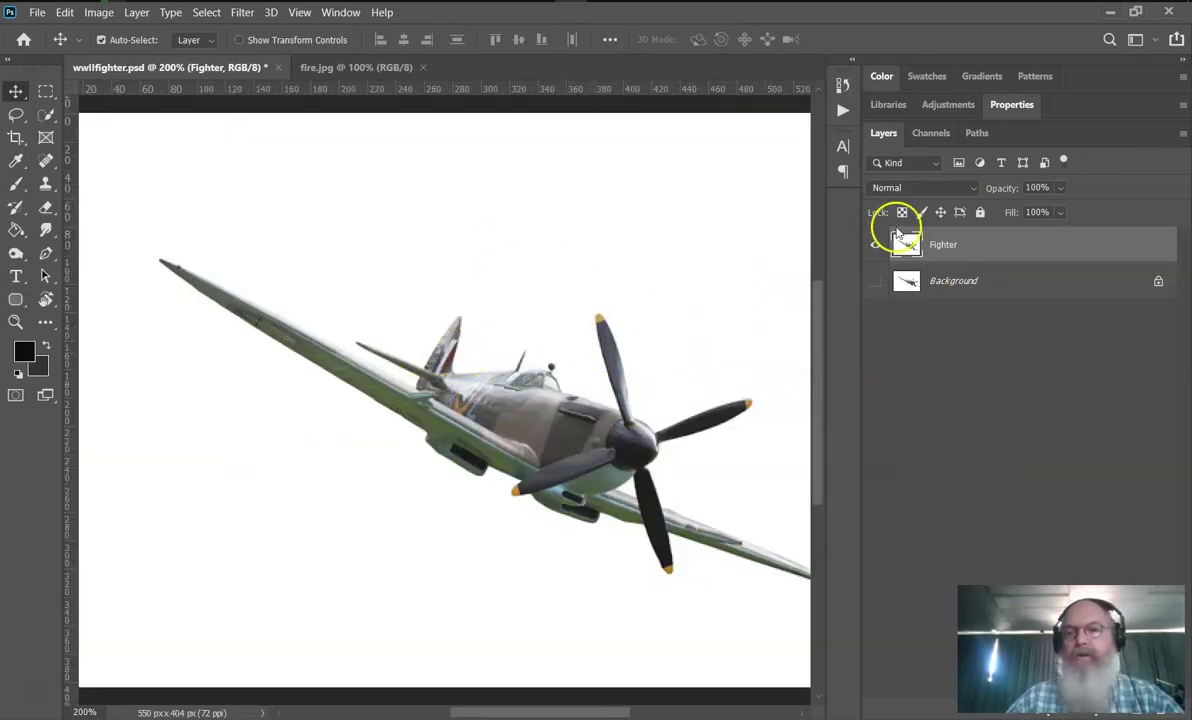
left_click(136, 12)
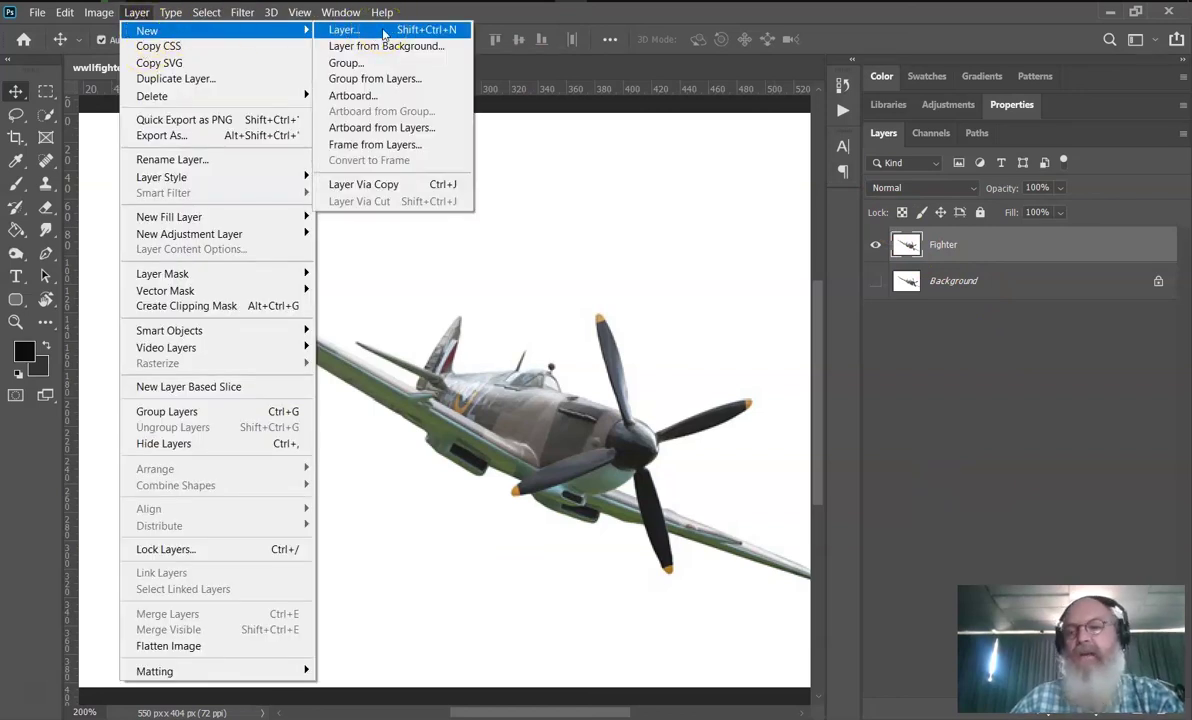
left_click(385, 30)
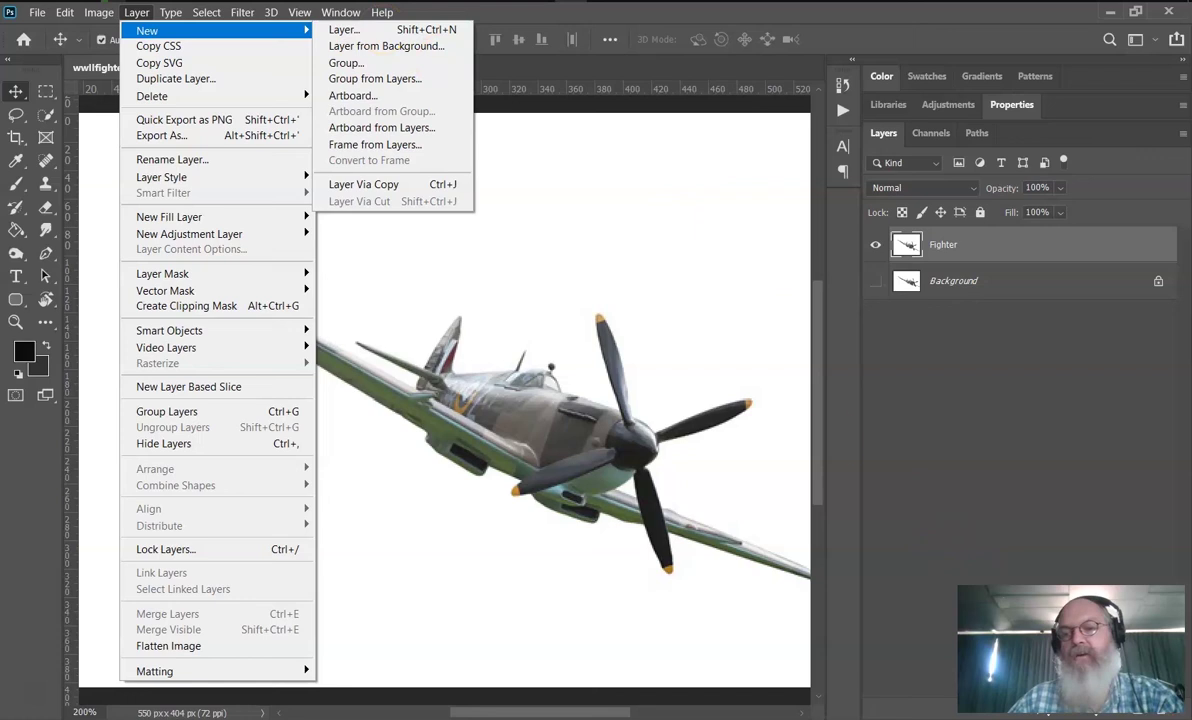
left_click(366, 30)
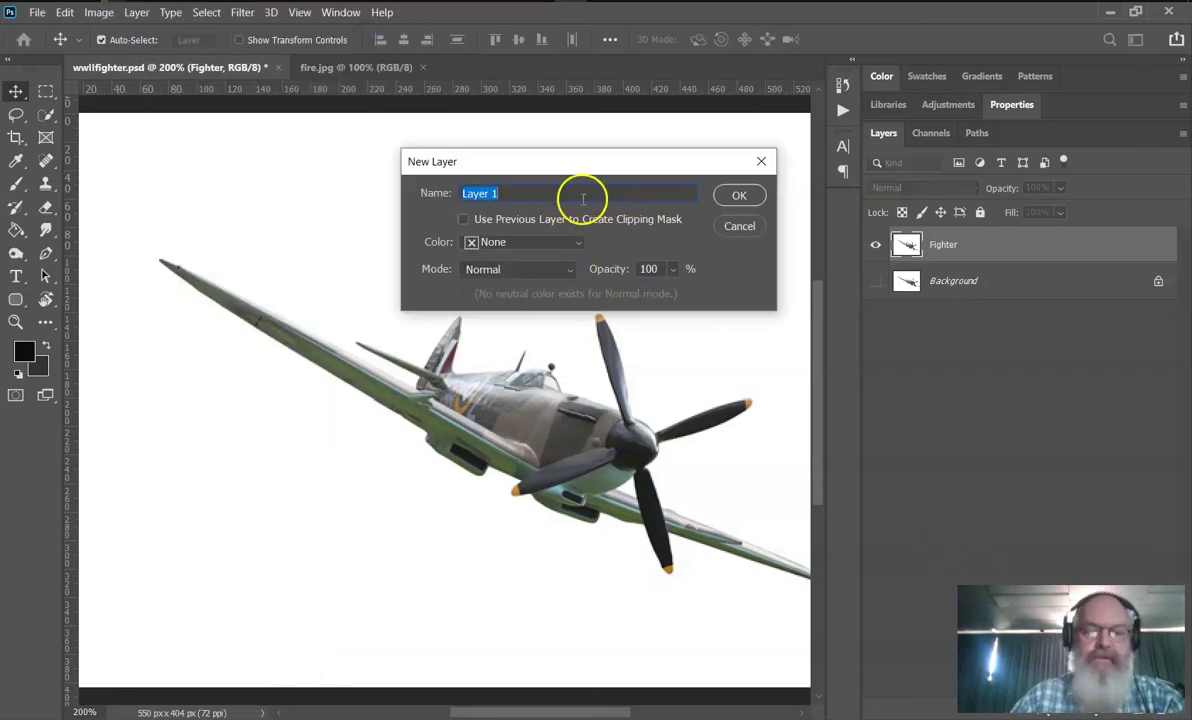
type("noise")
key("Return")
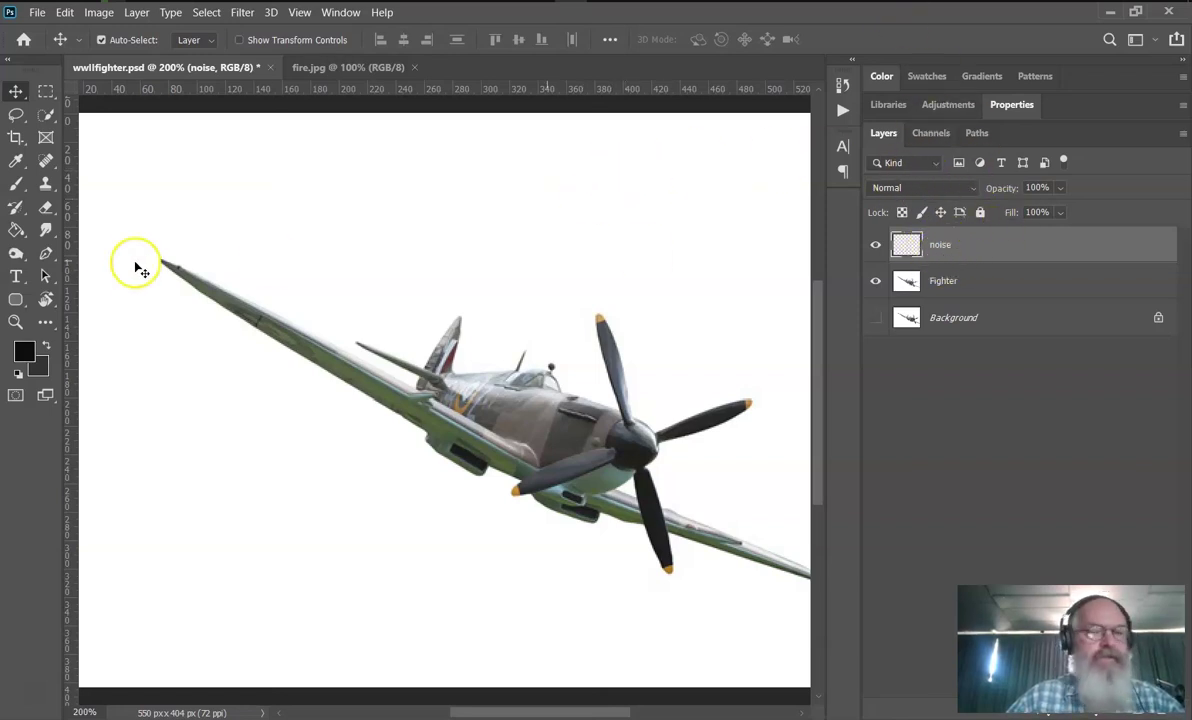
Step: Make white the foreground colour and fill the noise layer with it using the Paint Bucket tool
left_click(47, 346)
left_click(24, 232)
right_click(16, 231)
left_click(90, 230)
right_click(18, 231)
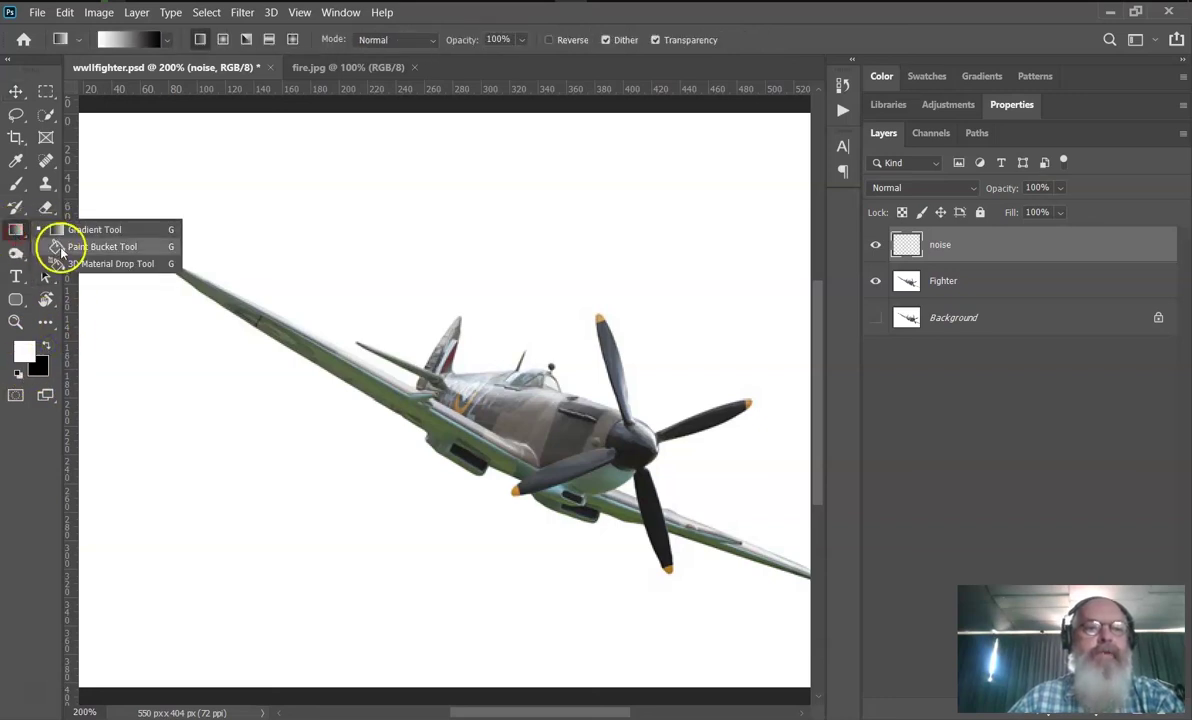
left_click(62, 250)
left_click(366, 267)
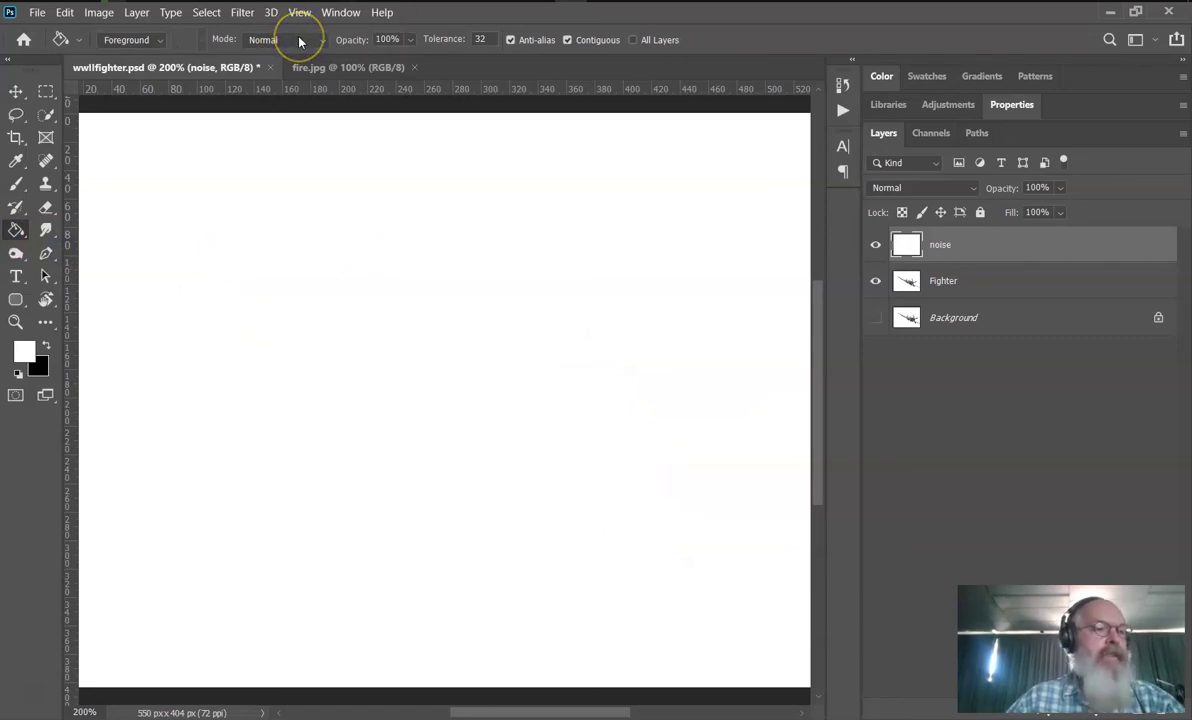
Step: Apply the Add Noise filter to the noise layer with amount 50%, Gaussian distribution and Monochromatic enabled
left_click(242, 12)
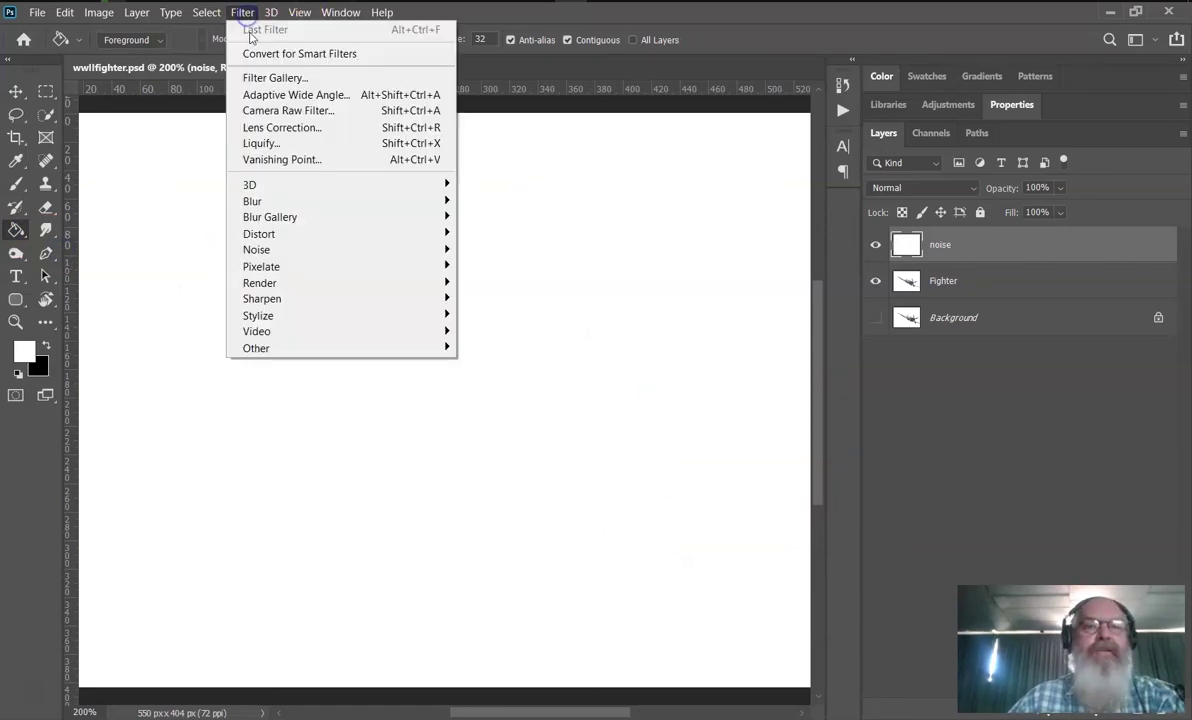
mouse_move(285, 249)
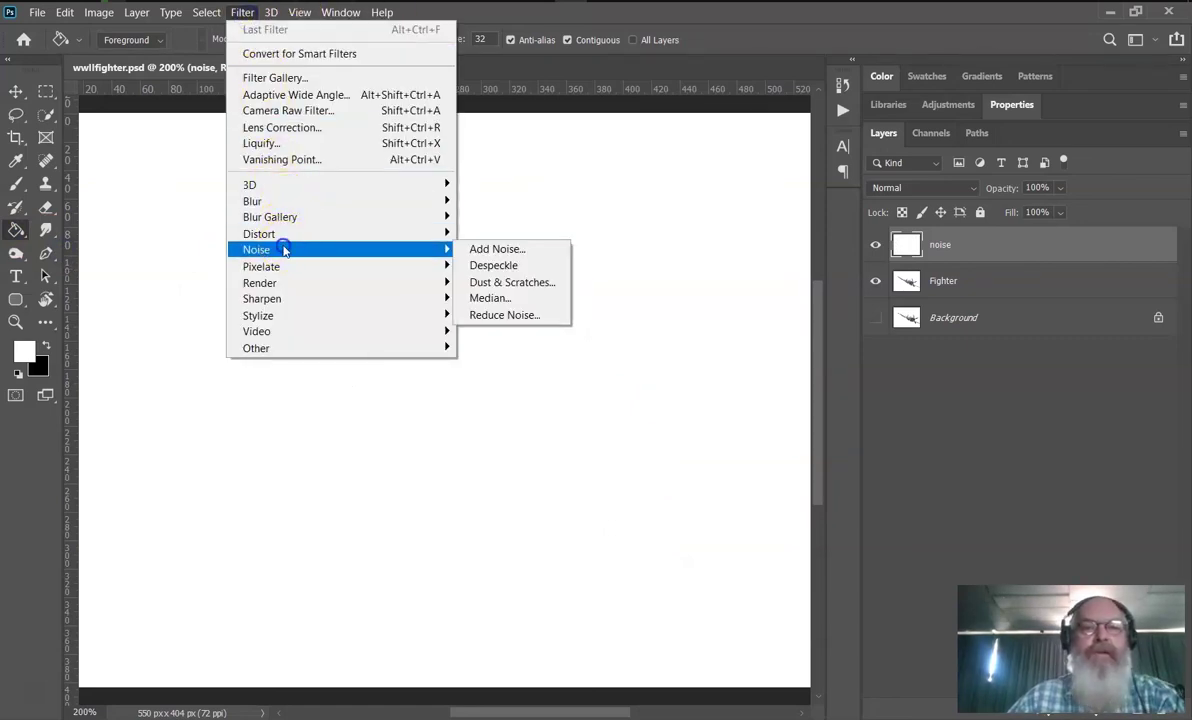
left_click(490, 251)
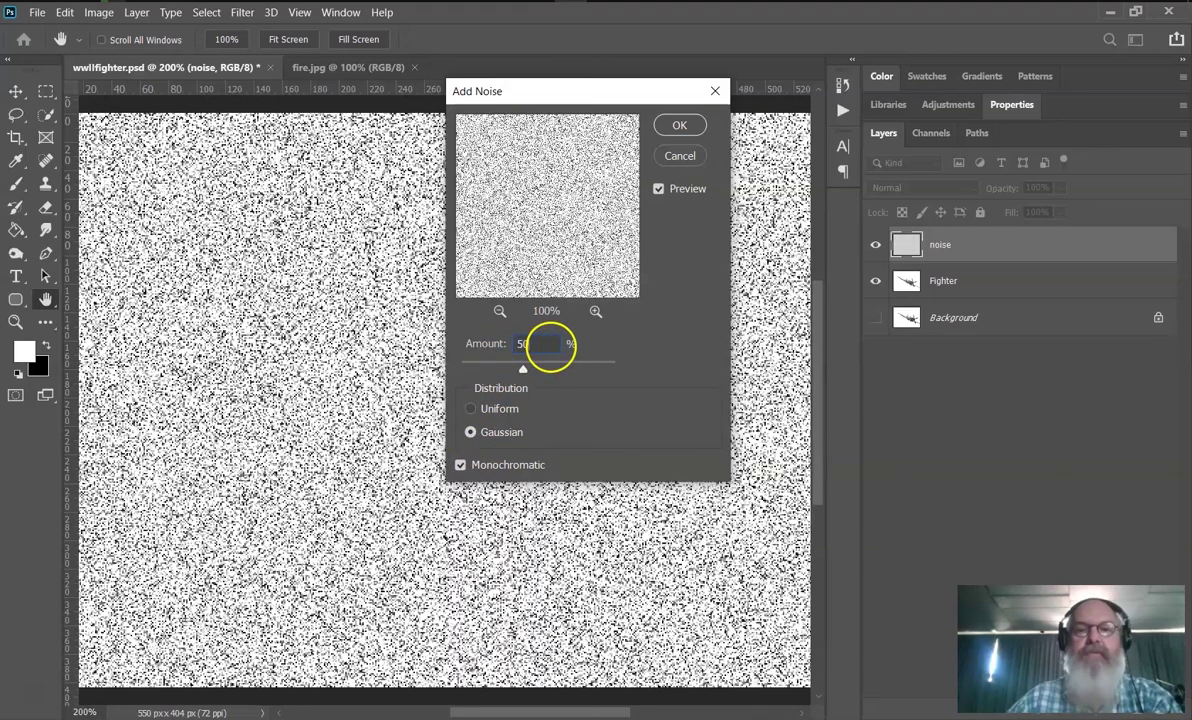
left_click(684, 122)
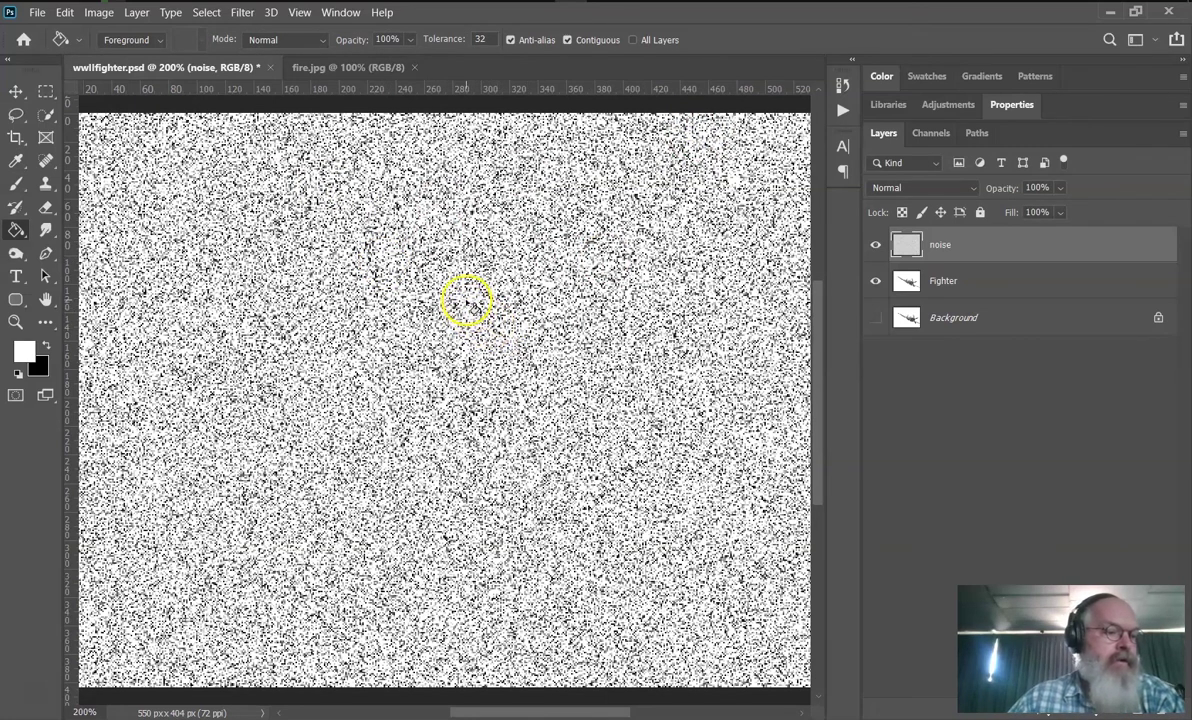
Step: Set the noise layer's opacity to 40% and its blend mode to Soft Light
left_click(1045, 187)
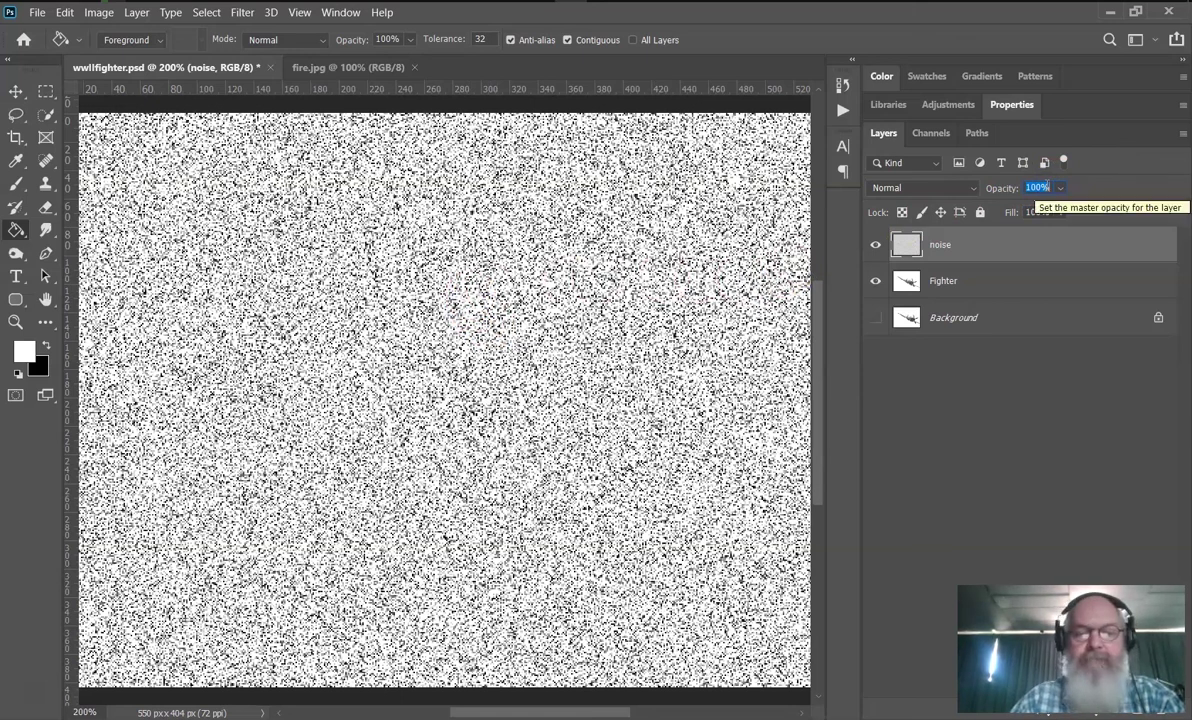
type("40")
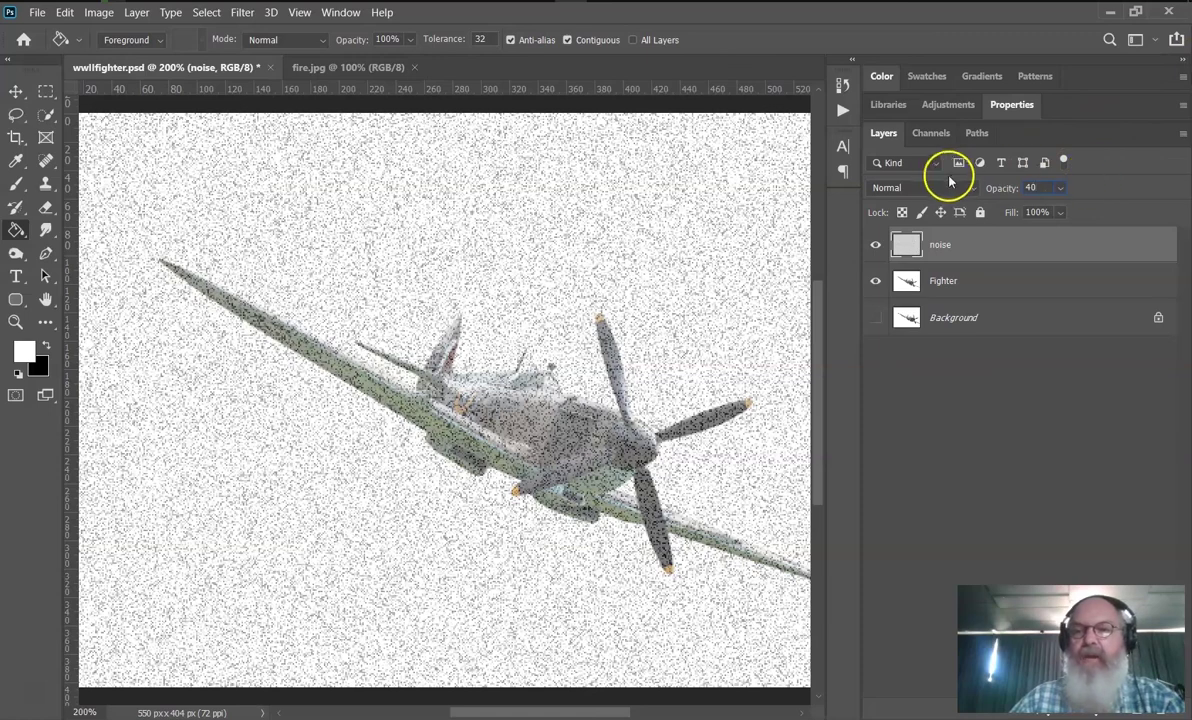
left_click(937, 190)
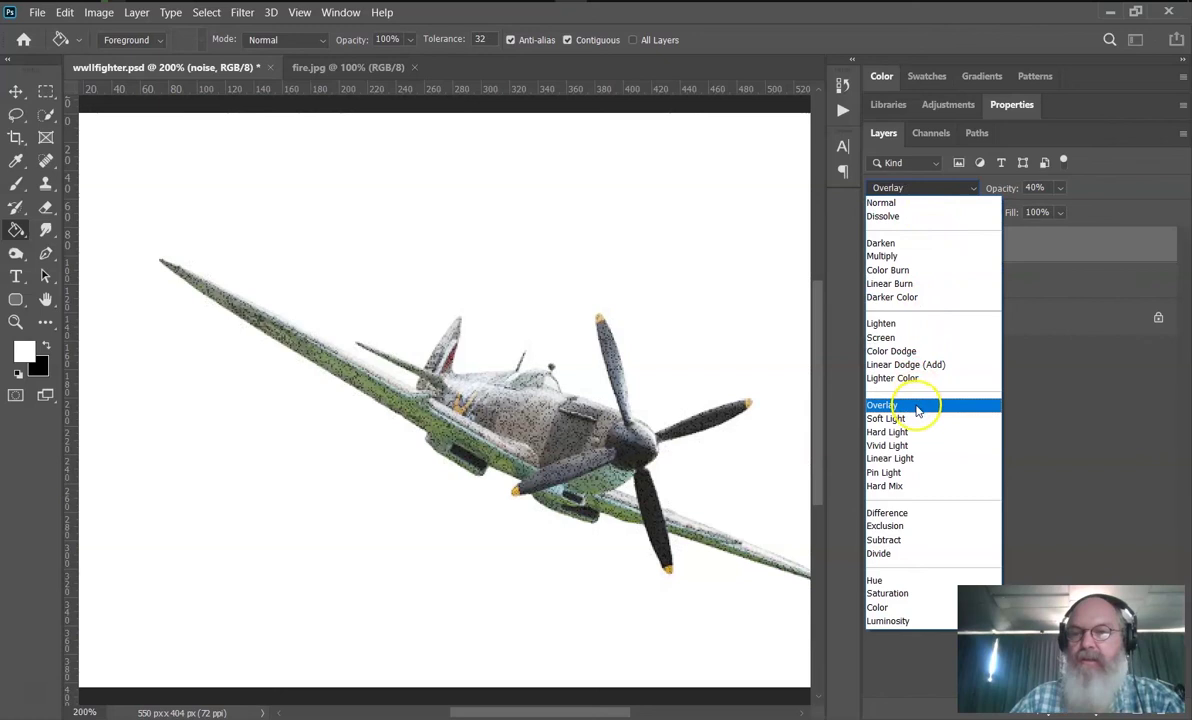
left_click(916, 418)
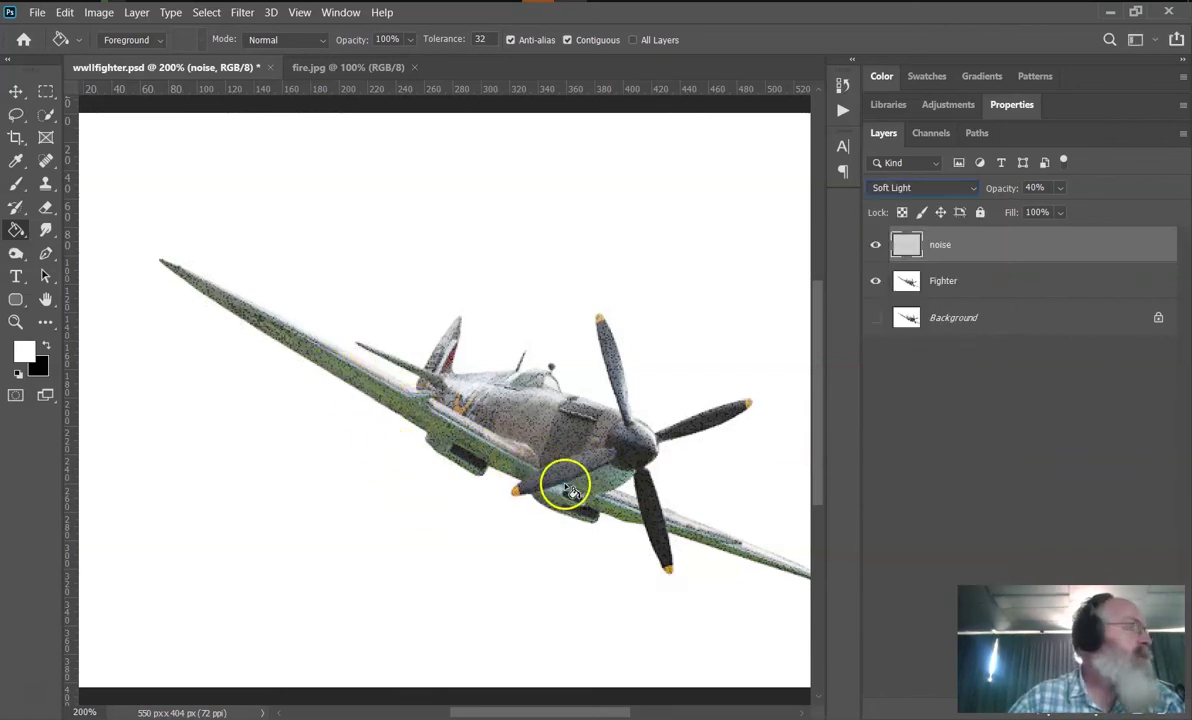
Step: Clip the noise layer to the Fighter layer below it with the Move tool active
left_click(17, 91)
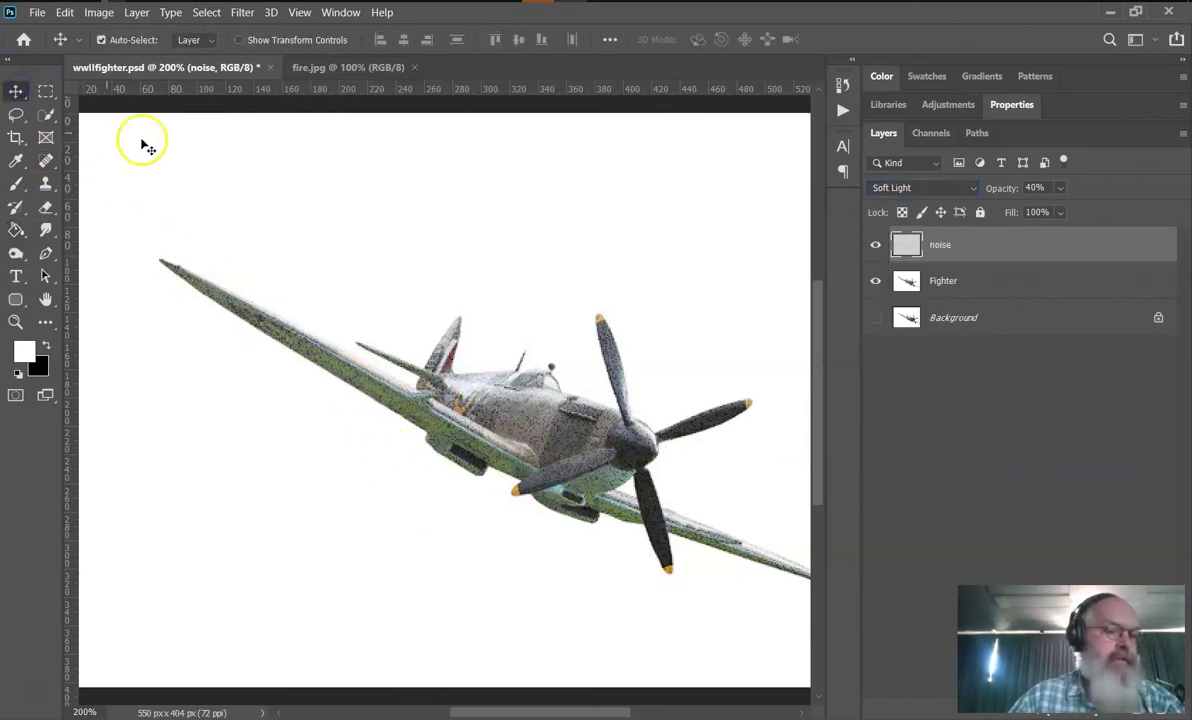
left_click(903, 262, "alt")
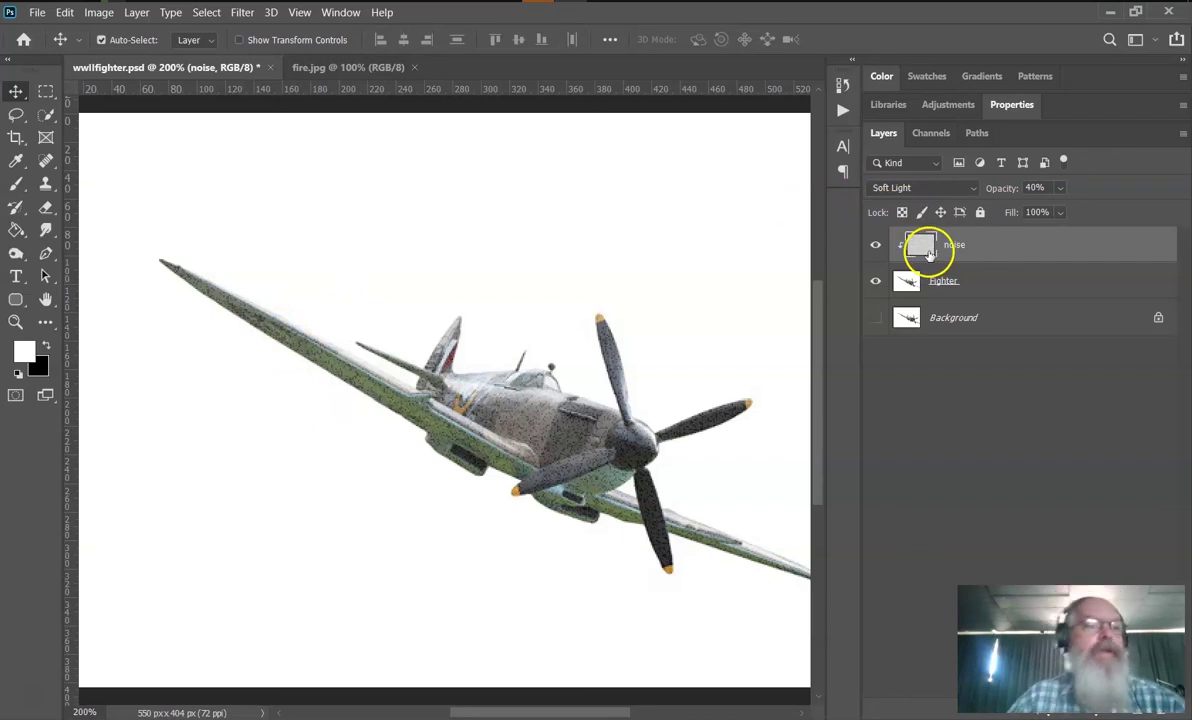
Step: Save the document and duplicate the Fighter layer above the noise layer
key("ctrl+s")
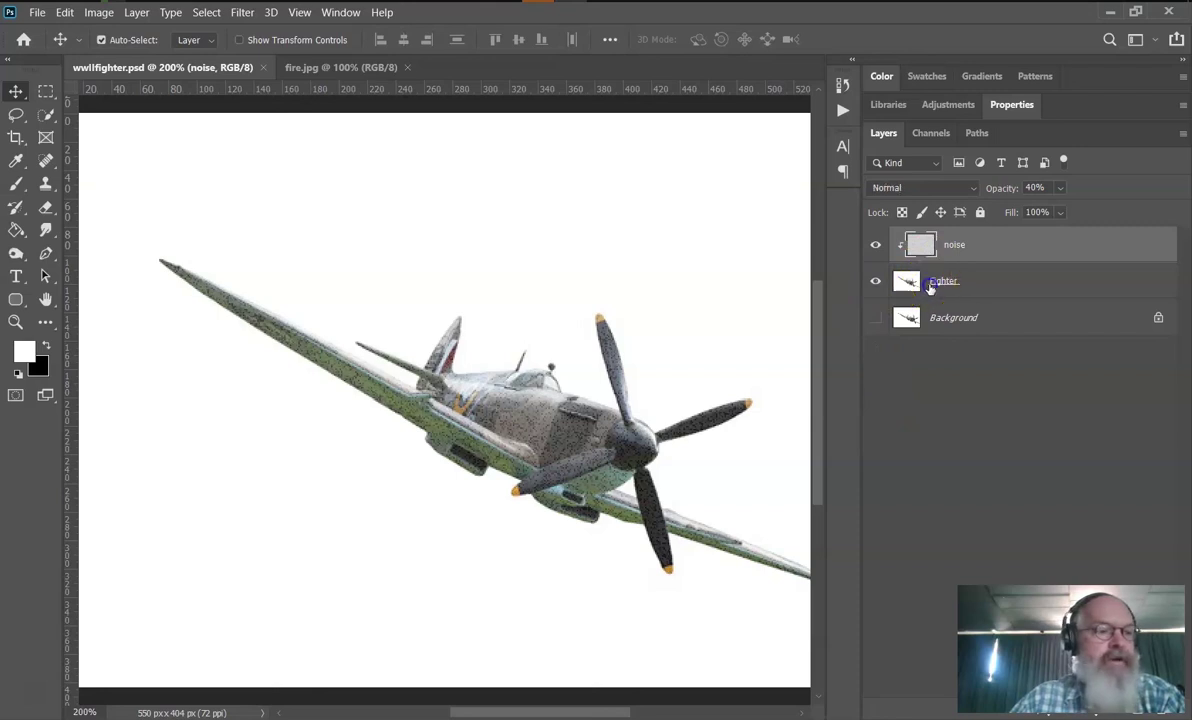
left_click(931, 285)
double_click(943, 282)
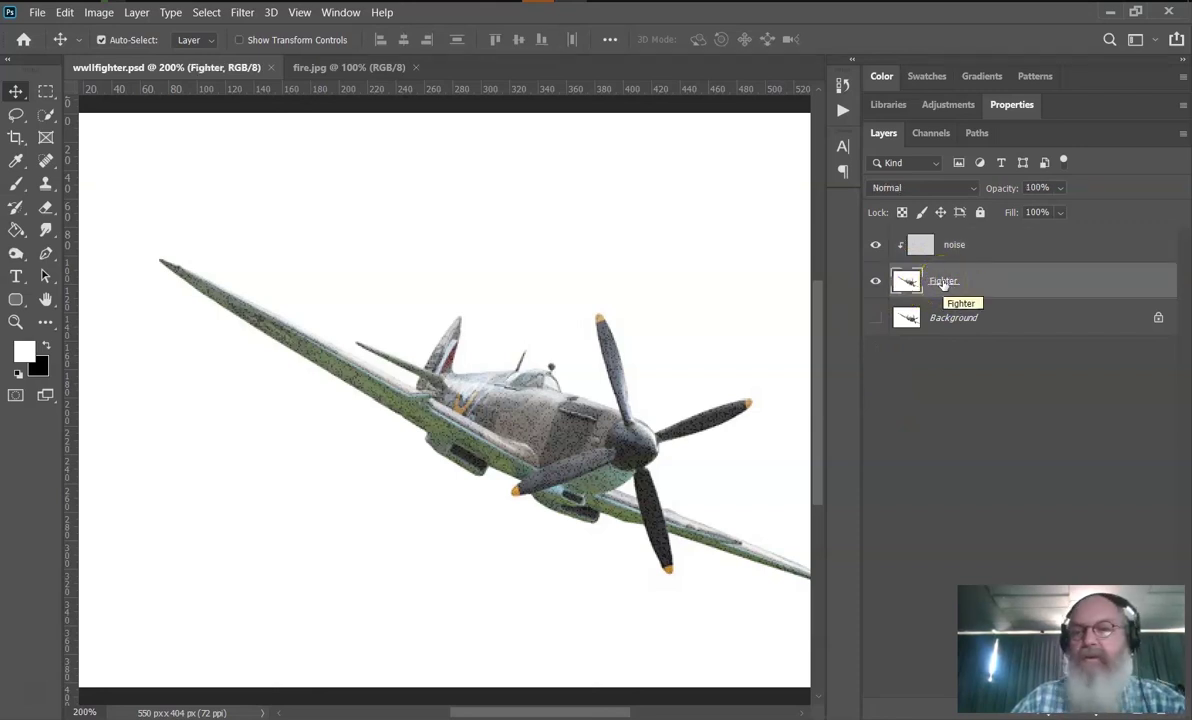
left_click_drag(943, 284, 935, 237)
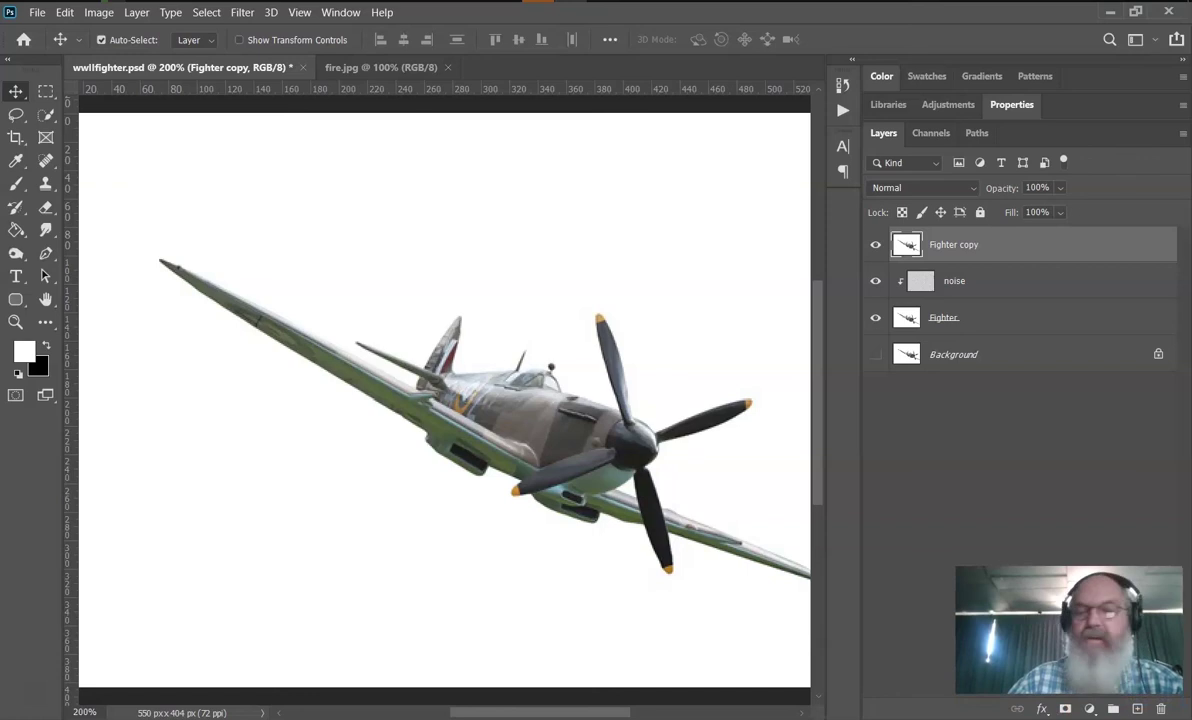
Step: Hide the original Fighter layer, add a layer mask to the duplicate, and brush black over part of the far wing at size 10
left_click(1065, 708)
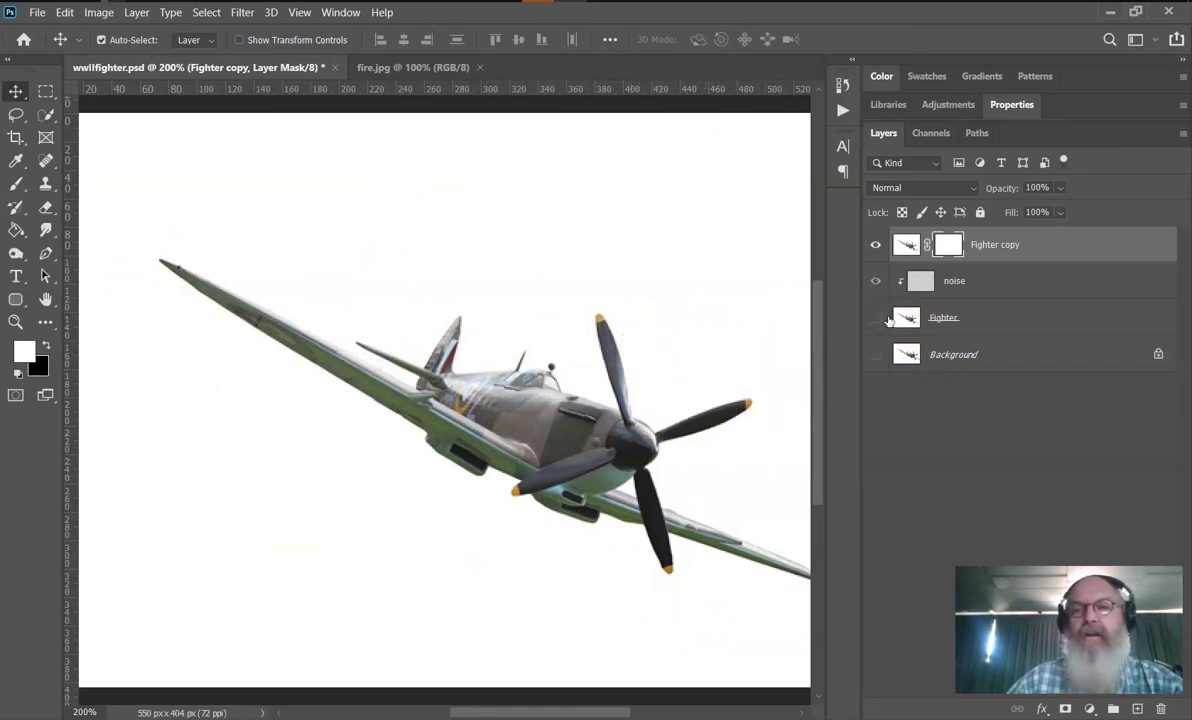
left_click(46, 344)
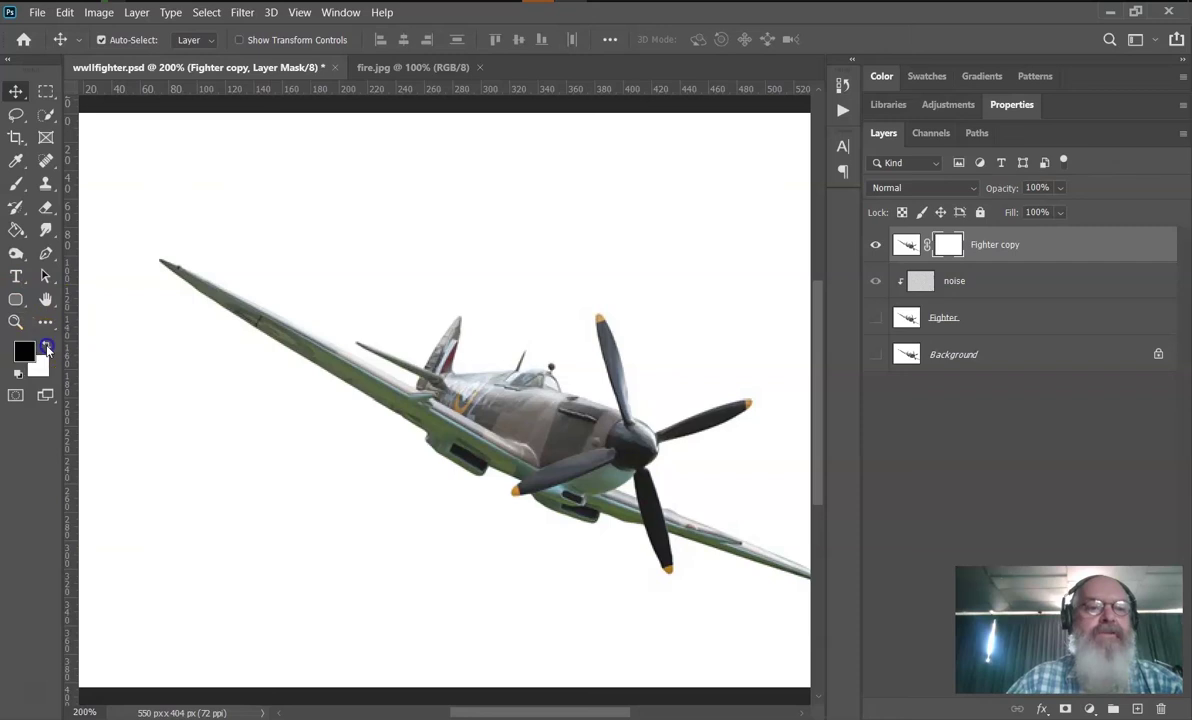
left_click(20, 185)
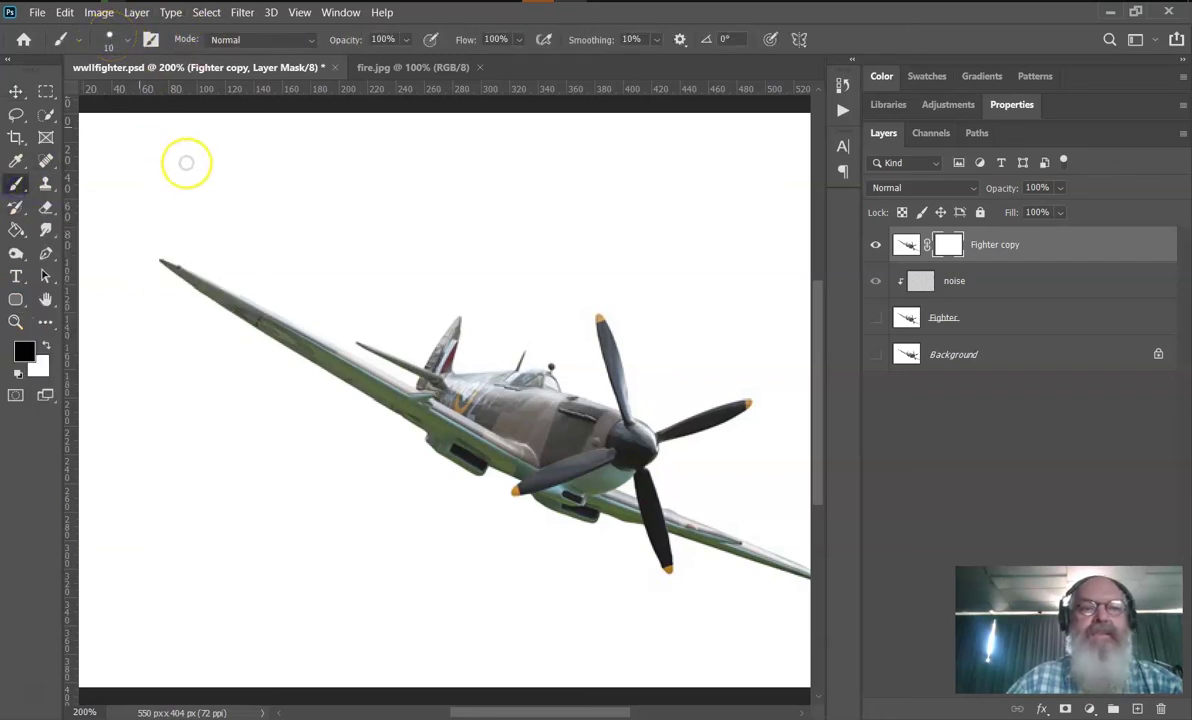
left_click_drag(381, 348, 377, 395)
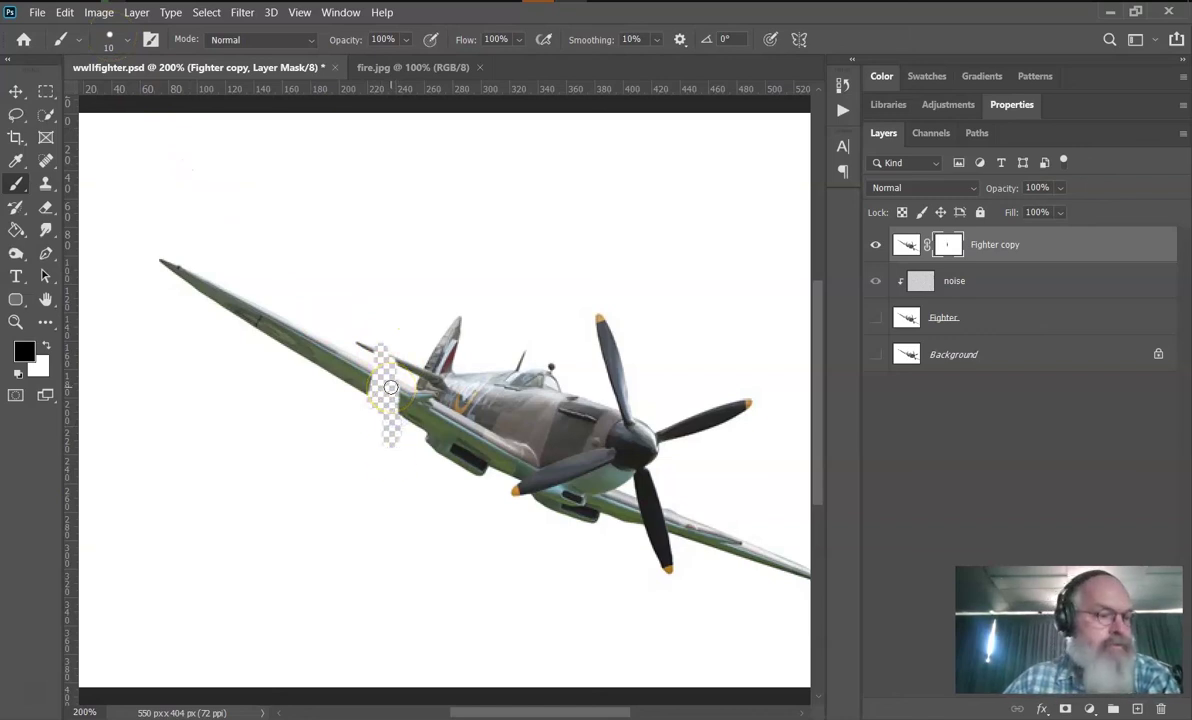
Step: Enlarge the brush to size 90 and roughly mask out the background, wings and fuselage around the propeller in black
key("bracketright")
key("bracketright")
key("bracketright")
key("bracketright")
key("bracketright")
key("bracketright")
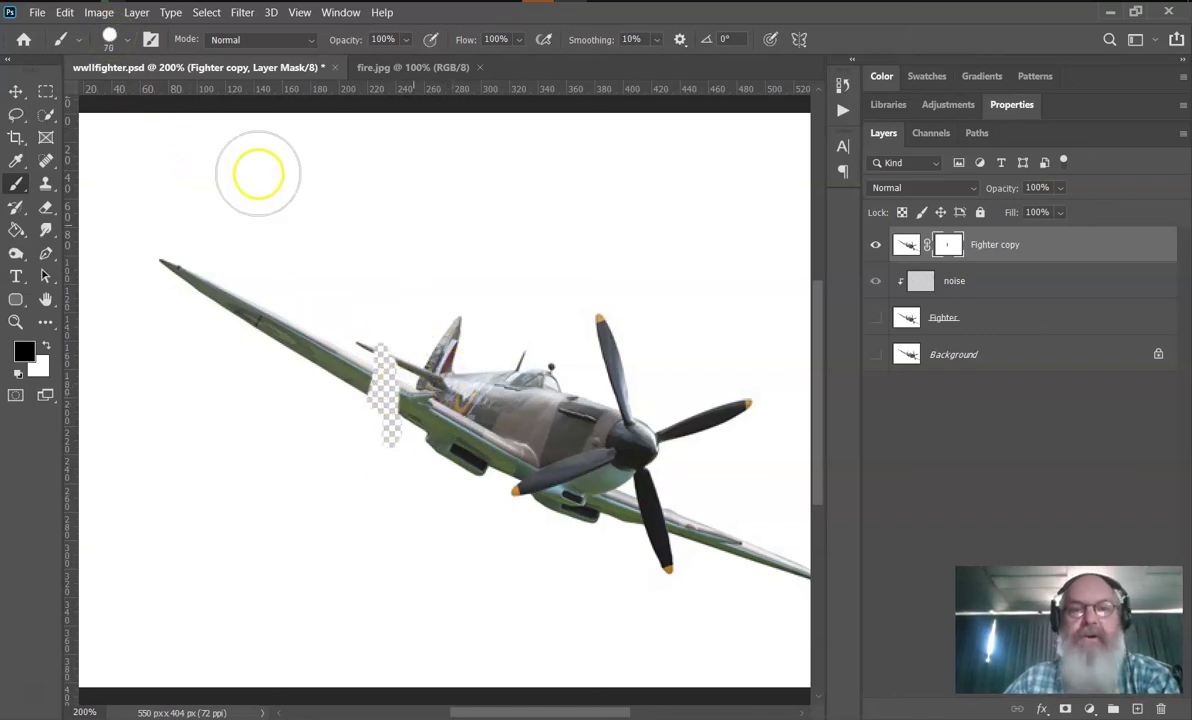
mouse_move(154, 146)
left_mouse_down()
mouse_move(97, 160)
mouse_move(130, 650)
mouse_move(200, 676)
mouse_move(396, 383)
mouse_move(461, 410)
mouse_move(213, 117)
mouse_move(218, 340)
mouse_move(274, 415)
mouse_move(267, 655)
mouse_move(780, 655)
left_mouse_up()
key("ctrl+minus")
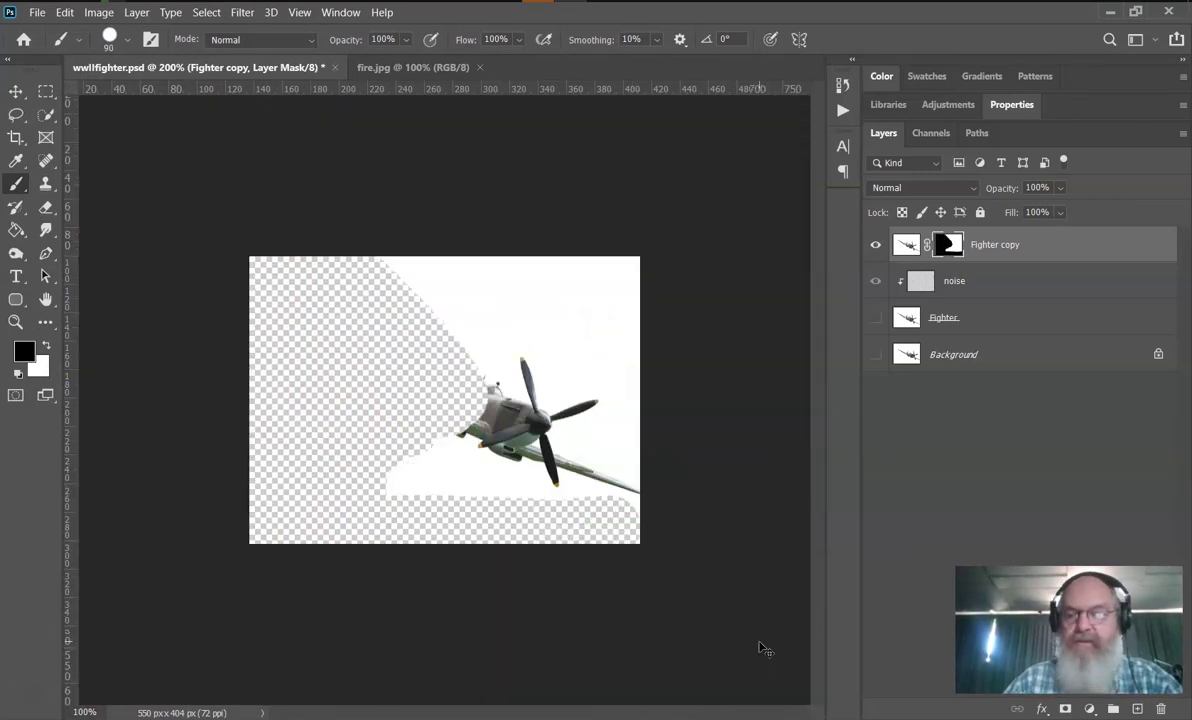
mouse_move(202, 455)
left_mouse_down()
mouse_move(337, 296)
mouse_move(558, 285)
mouse_move(565, 268)
mouse_move(670, 274)
mouse_move(609, 492)
left_mouse_up()
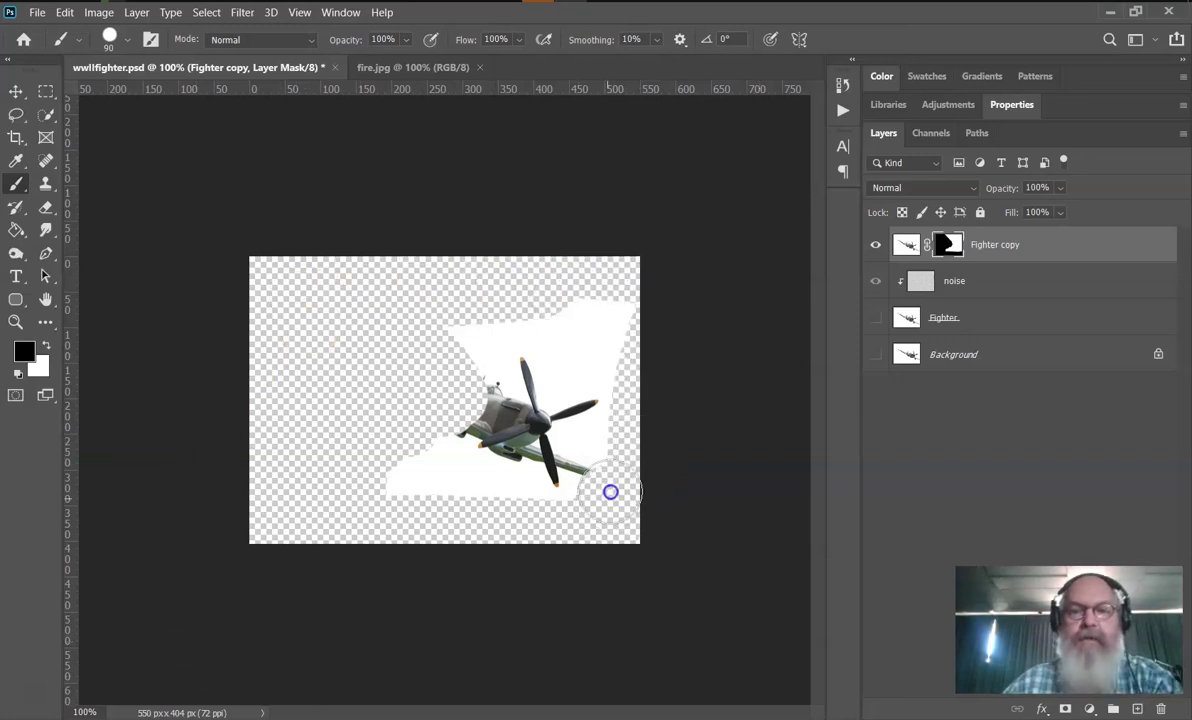
mouse_move(560, 352)
left_mouse_down()
mouse_move(570, 359)
mouse_move(615, 285)
mouse_move(625, 323)
mouse_move(612, 357)
mouse_move(559, 322)
mouse_move(487, 322)
mouse_move(465, 364)
mouse_move(487, 402)
mouse_move(391, 463)
mouse_move(428, 476)
mouse_move(436, 462)
mouse_move(508, 486)
mouse_move(517, 475)
mouse_move(500, 470)
left_mouse_up()
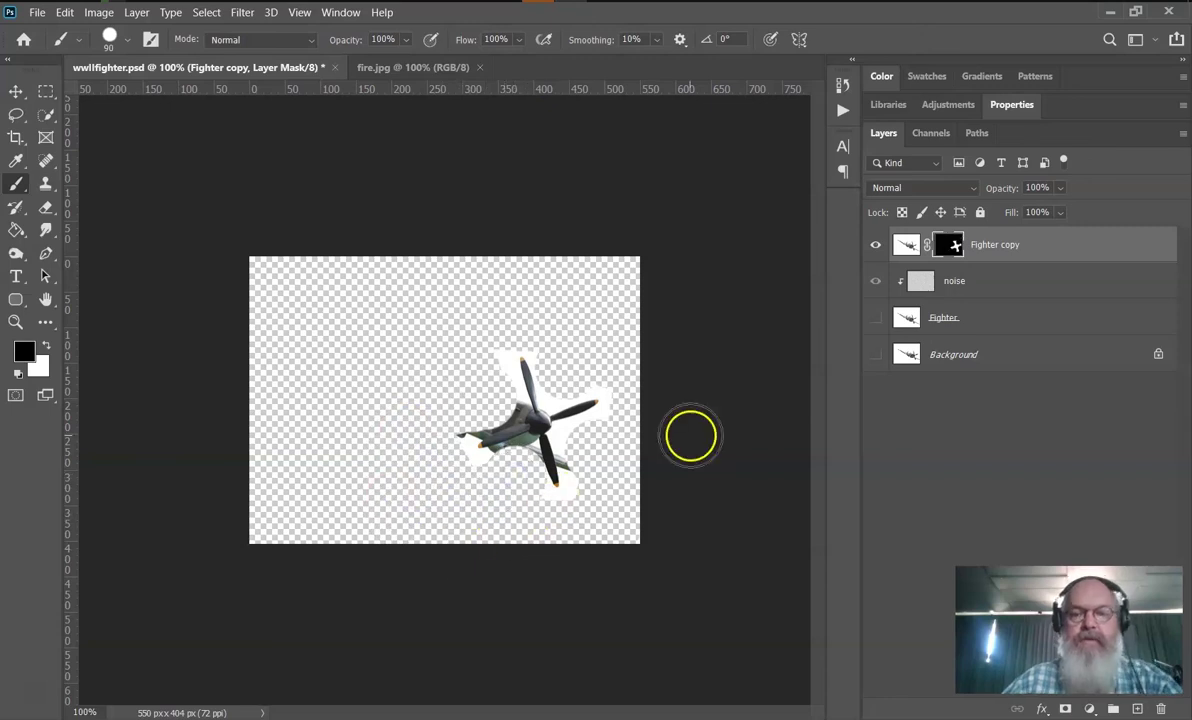
Step: Reduce the brush to size 30 and mask out the remnants around the lower-left blade and along the upper blade's left edge
key("ctrl+plus")
key("ctrl+plus")
key("ctrl+plus")
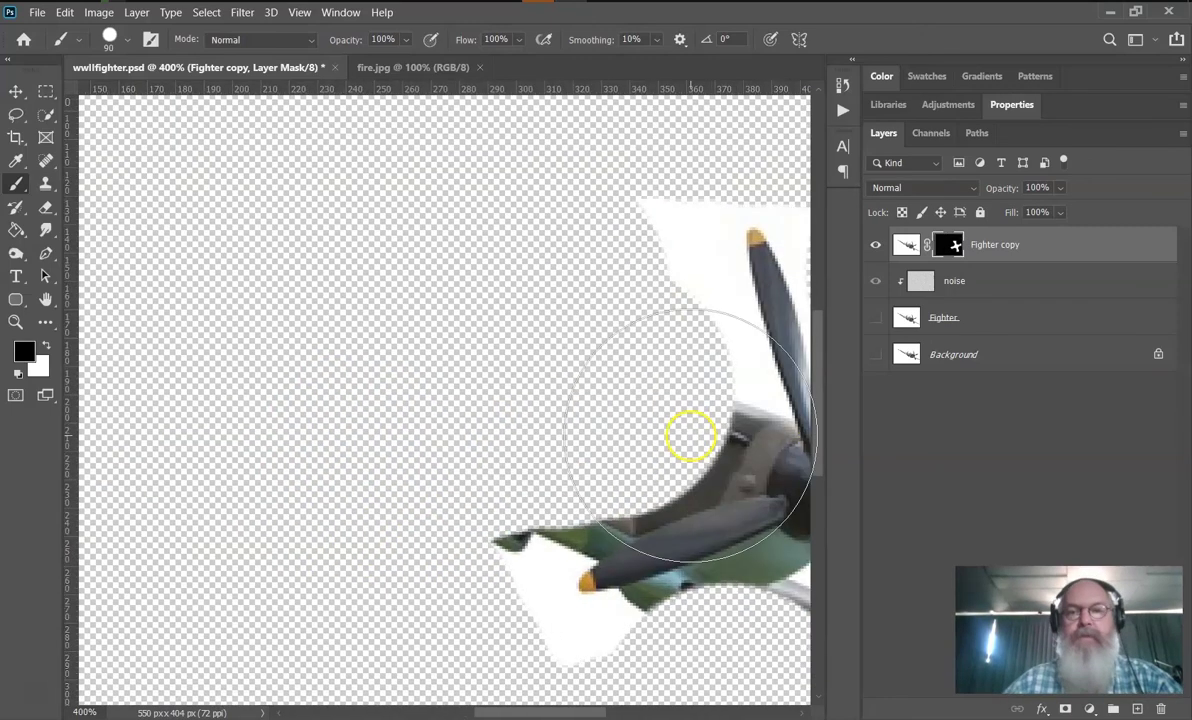
left_click_drag(505, 417, 254, 428)
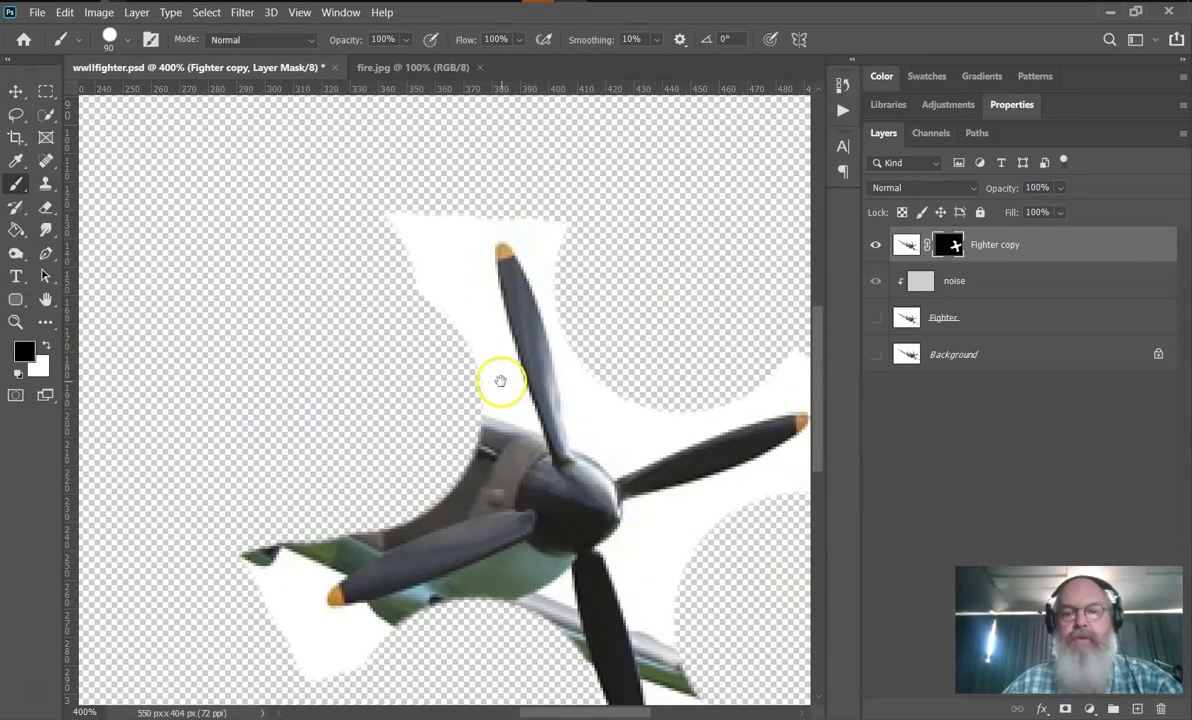
left_click_drag(500, 380, 434, 311)
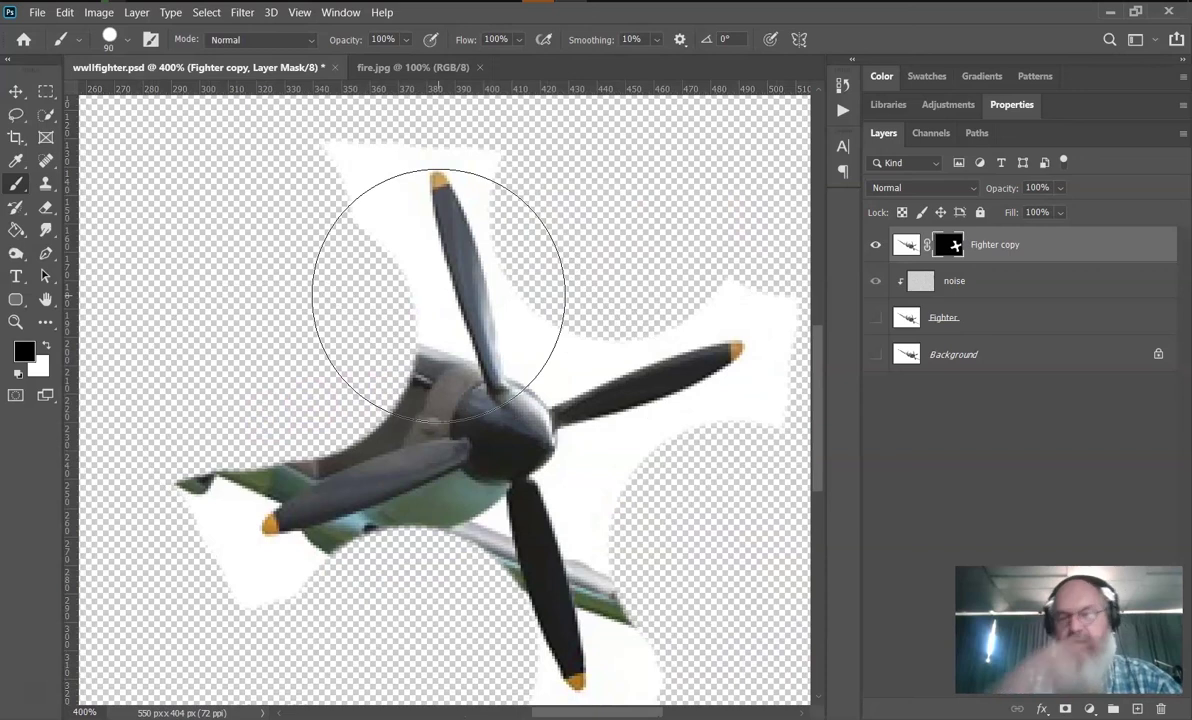
key("bracketleft")
key("bracketleft")
key("bracketleft")
key("bracketleft")
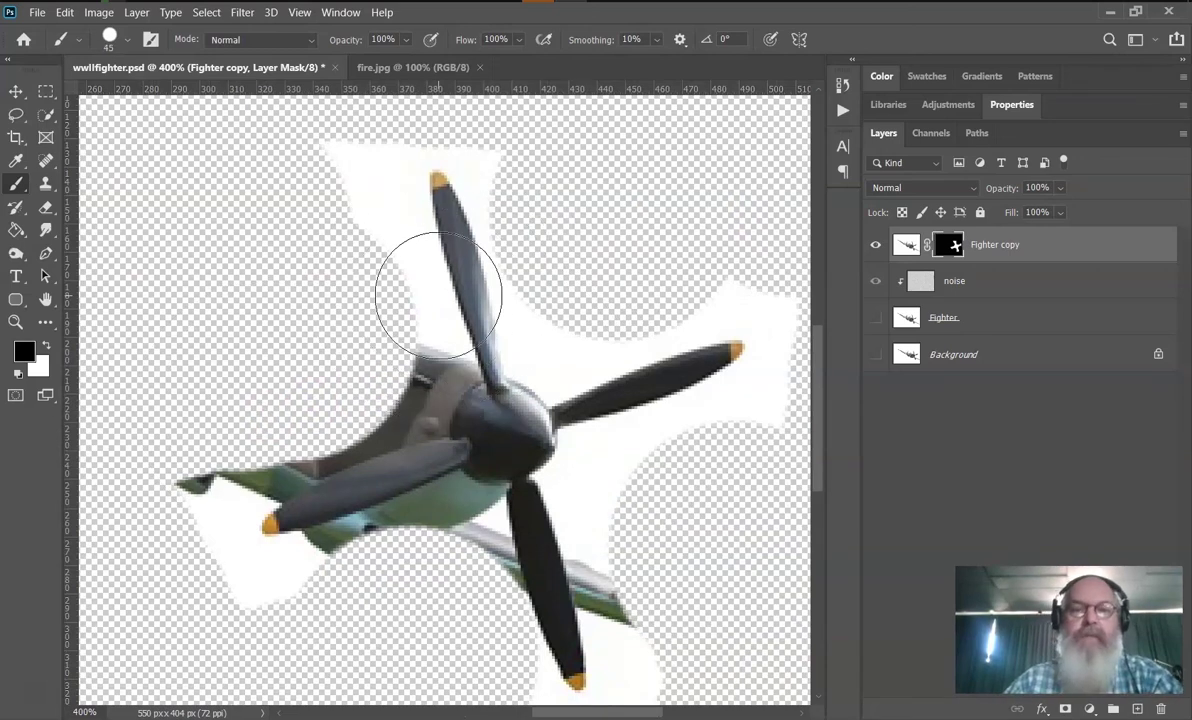
key("bracketleft")
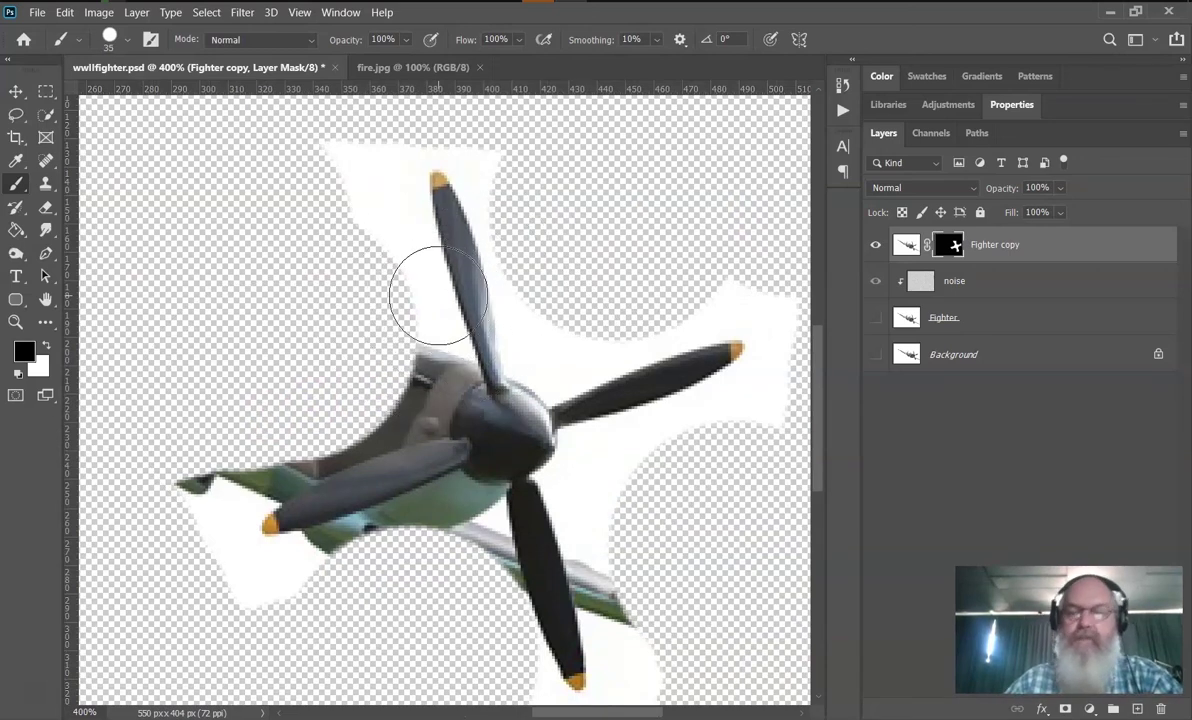
key("bracketleft")
mouse_move(325, 170)
left_mouse_down()
mouse_move(365, 187)
mouse_move(437, 362)
mouse_move(410, 398)
mouse_move(296, 435)
mouse_move(208, 478)
mouse_move(191, 502)
mouse_move(198, 515)
mouse_move(250, 464)
left_mouse_up()
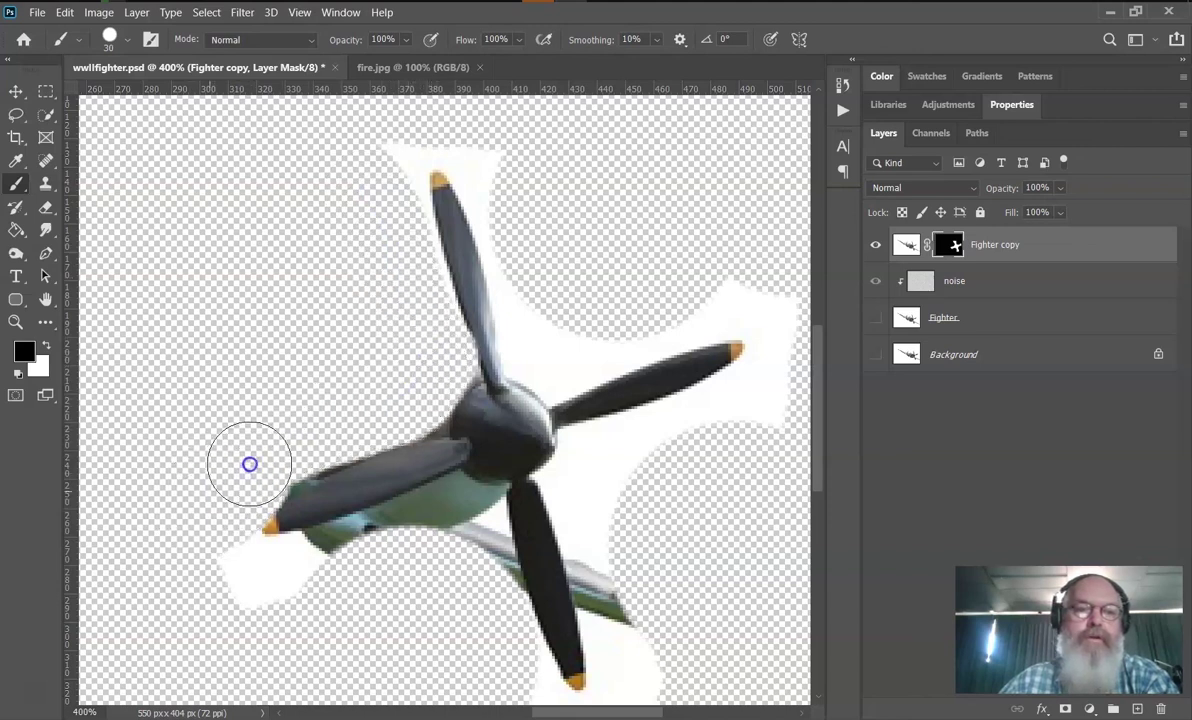
mouse_move(152, 572)
left_mouse_down()
mouse_move(222, 542)
mouse_move(246, 585)
mouse_move(294, 579)
mouse_move(394, 556)
mouse_move(330, 572)
mouse_move(455, 521)
mouse_move(475, 612)
left_mouse_up()
mouse_move(413, 67)
left_mouse_down()
mouse_move(357, 97)
mouse_move(399, 186)
left_mouse_up()
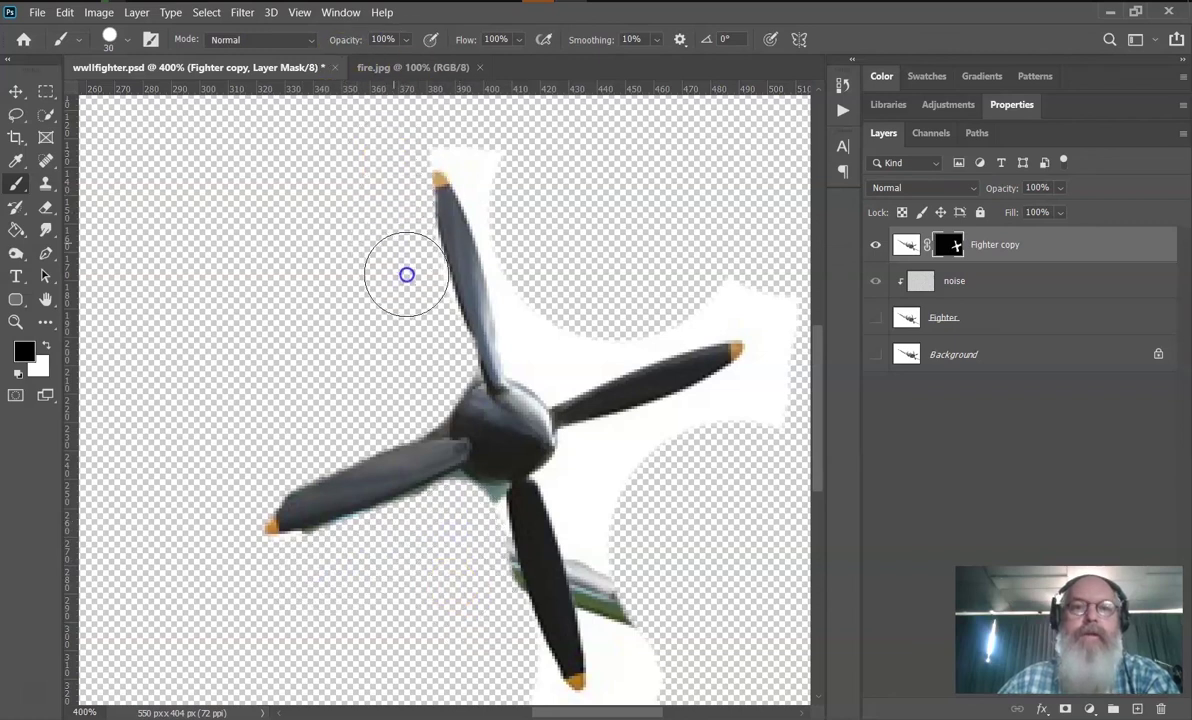
Step: Mask out the remaining white and wing areas around the upper, right and lower propeller blades with black
mouse_move(452, 128)
left_mouse_down()
mouse_move(490, 152)
mouse_move(516, 209)
mouse_move(540, 276)
mouse_move(543, 345)
mouse_move(585, 346)
mouse_move(740, 287)
mouse_move(793, 311)
mouse_move(801, 343)
left_mouse_up()
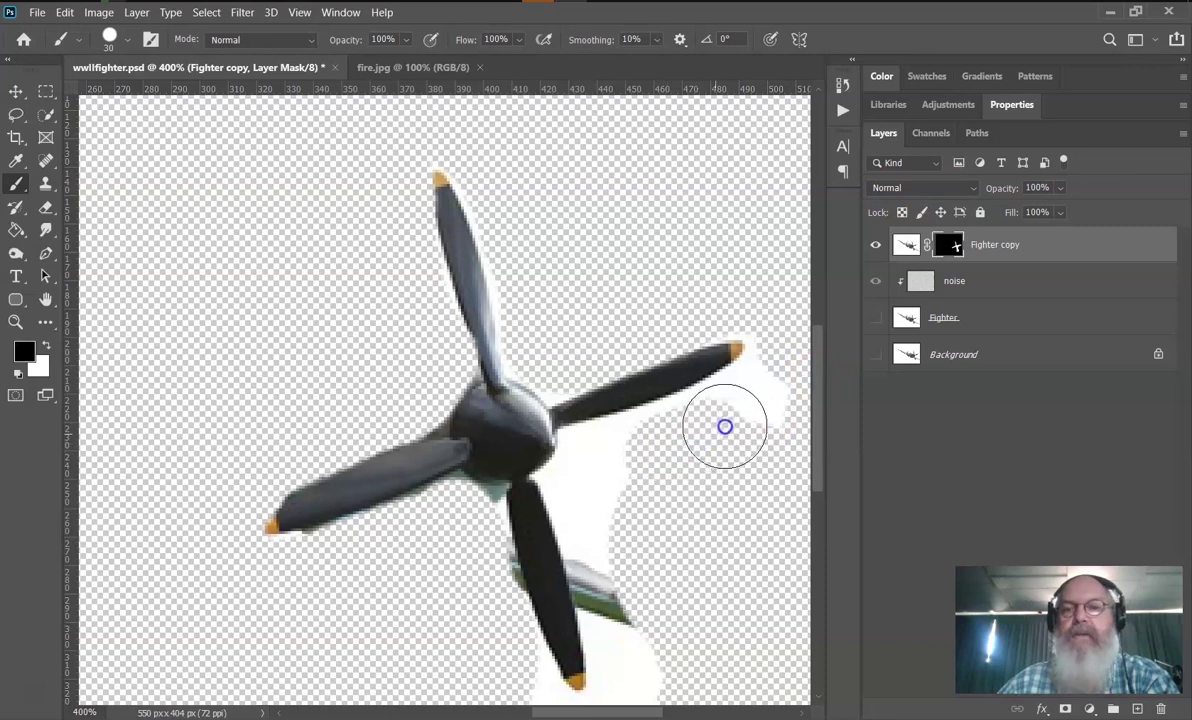
mouse_move(779, 372)
left_mouse_down()
mouse_move(606, 478)
mouse_move(599, 466)
left_mouse_up()
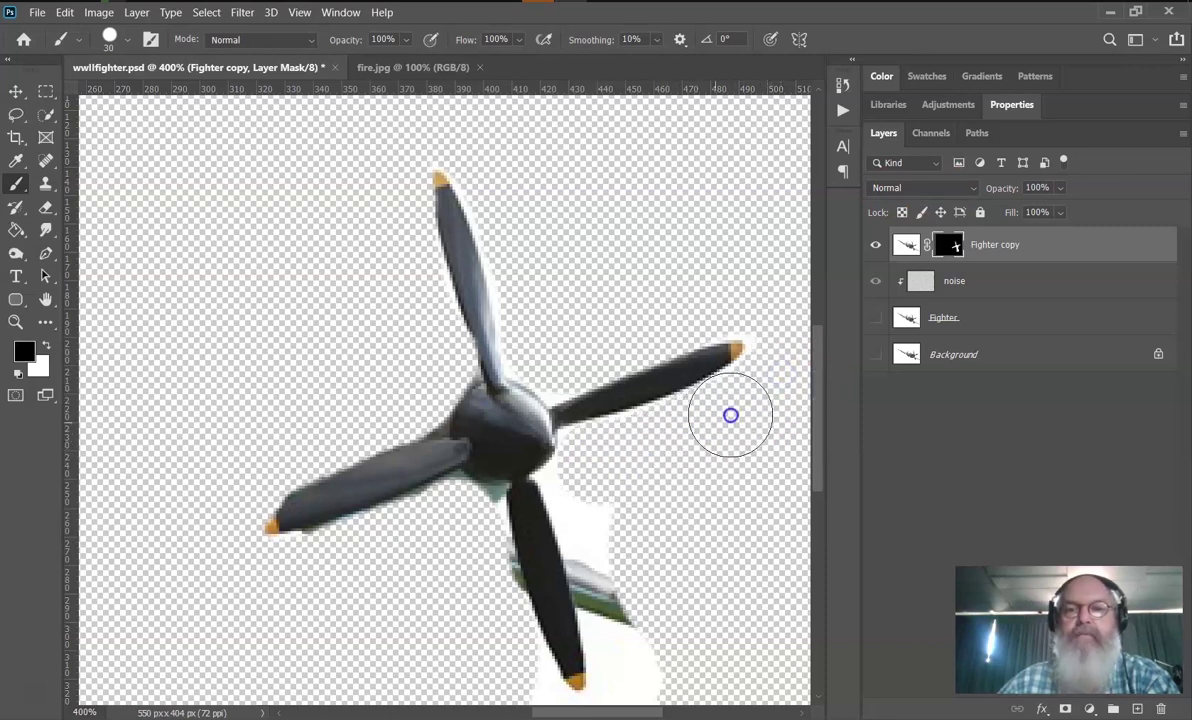
mouse_move(787, 354)
left_mouse_down()
mouse_move(564, 346)
mouse_move(556, 358)
mouse_move(538, 319)
left_mouse_up()
mouse_move(576, 412)
left_mouse_down()
mouse_move(612, 442)
mouse_move(625, 500)
mouse_move(646, 492)
mouse_move(492, 287)
left_mouse_up()
mouse_move(399, 258)
left_mouse_down()
mouse_move(457, 277)
mouse_move(443, 278)
mouse_move(494, 479)
mouse_move(492, 507)
mouse_move(457, 533)
mouse_move(423, 547)
mouse_move(394, 510)
mouse_move(322, 311)
left_mouse_up()
mouse_move(195, 360)
left_mouse_down()
mouse_move(154, 373)
mouse_move(274, 327)
mouse_move(255, 349)
mouse_move(240, 305)
left_mouse_up()
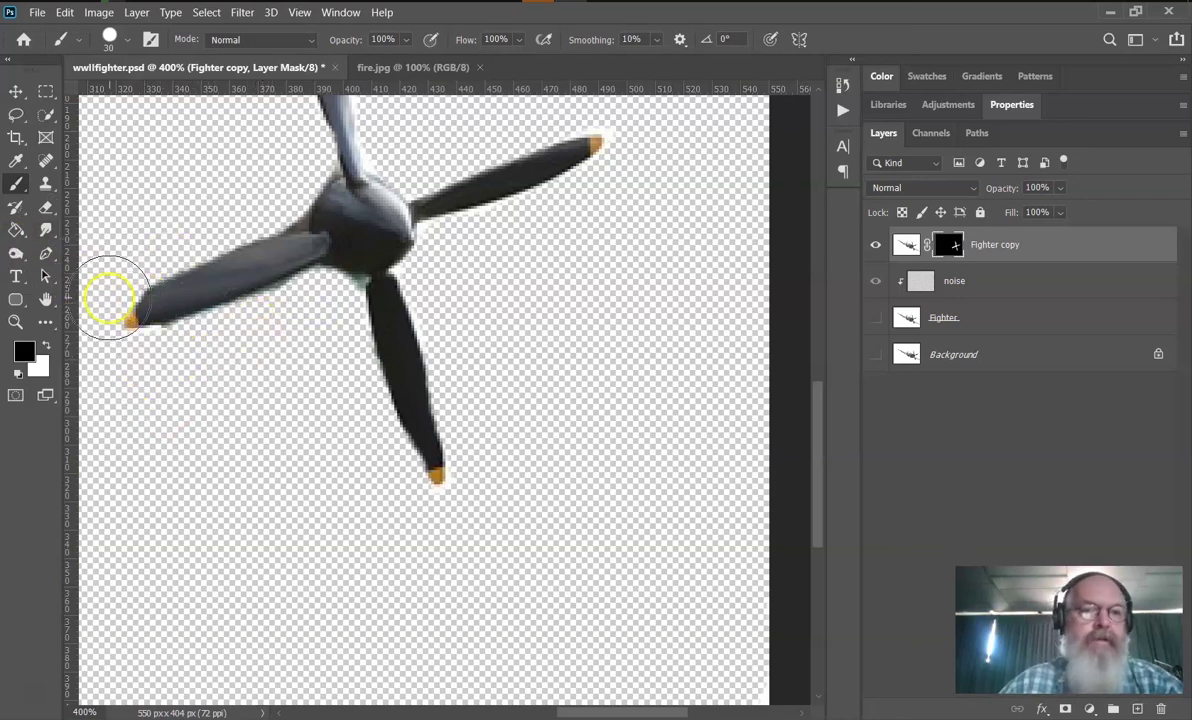
left_click(289, 320)
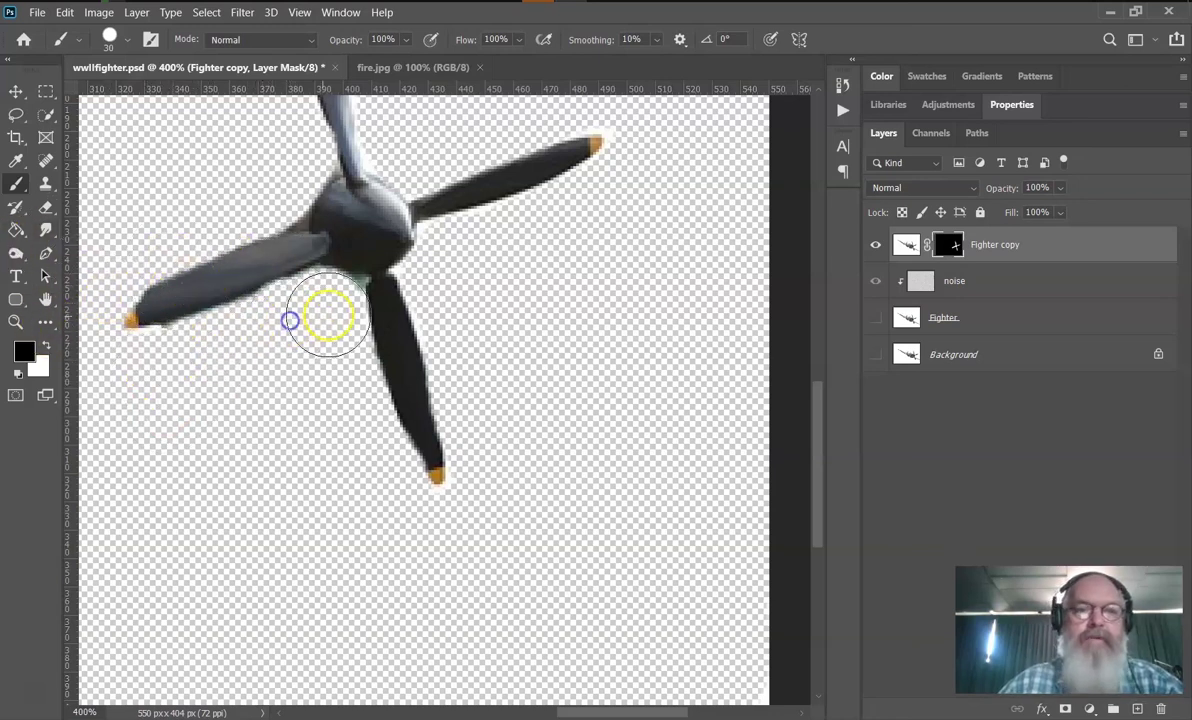
left_click(330, 320)
left_click(259, 332)
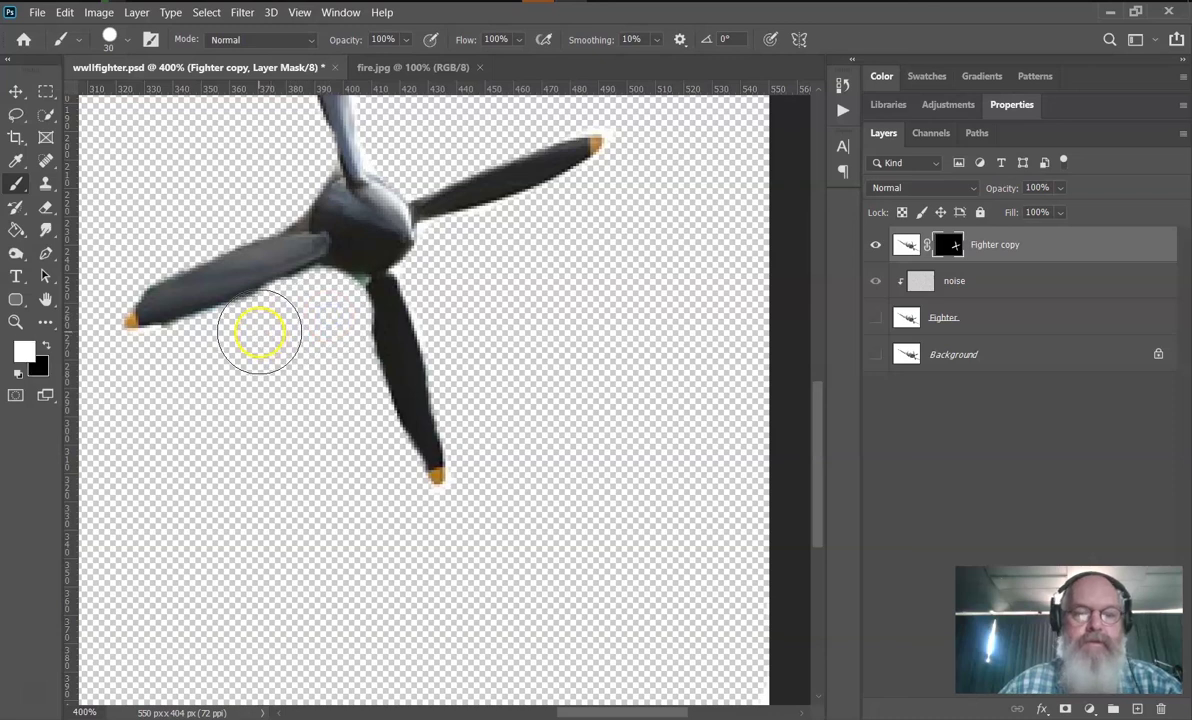
Step: Paint white on the mask with a size 10 brush to restore the lower-left blade's tip and edges toward the hub
key("bracketleft")
key("bracketleft")
left_click(136, 322)
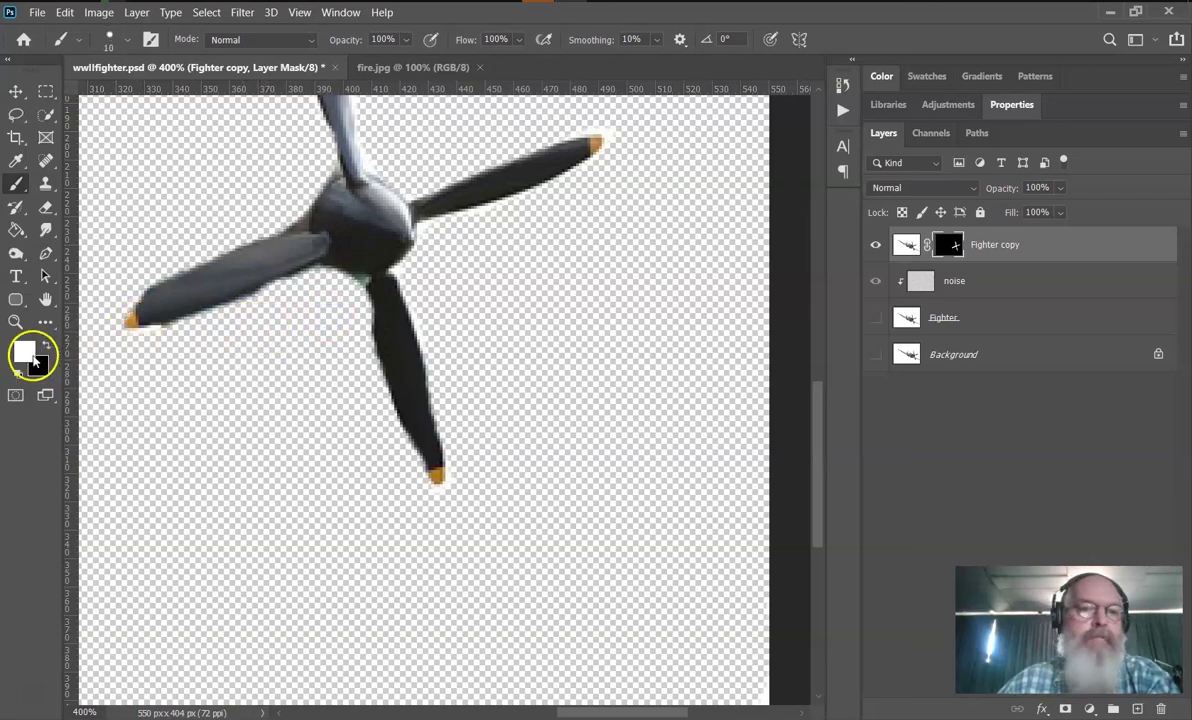
left_click(45, 346)
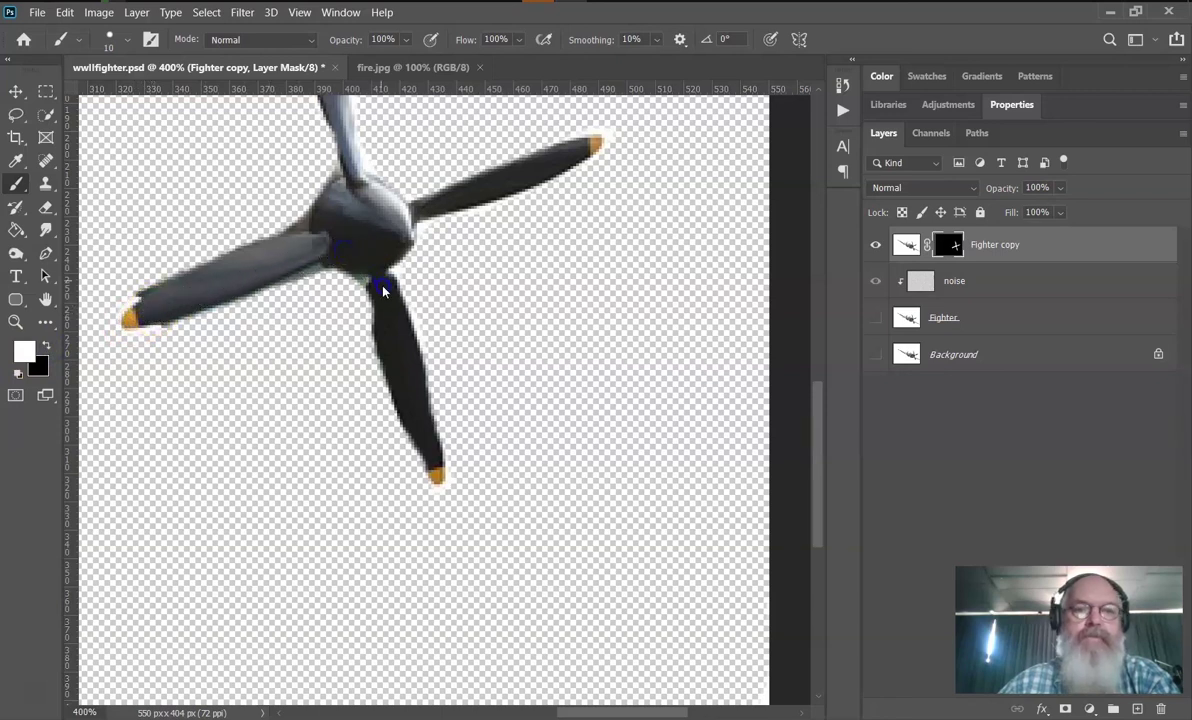
mouse_move(311, 226)
left_mouse_down()
mouse_move(354, 243)
mouse_move(369, 271)
mouse_move(333, 262)
mouse_move(365, 219)
mouse_move(320, 280)
left_mouse_up()
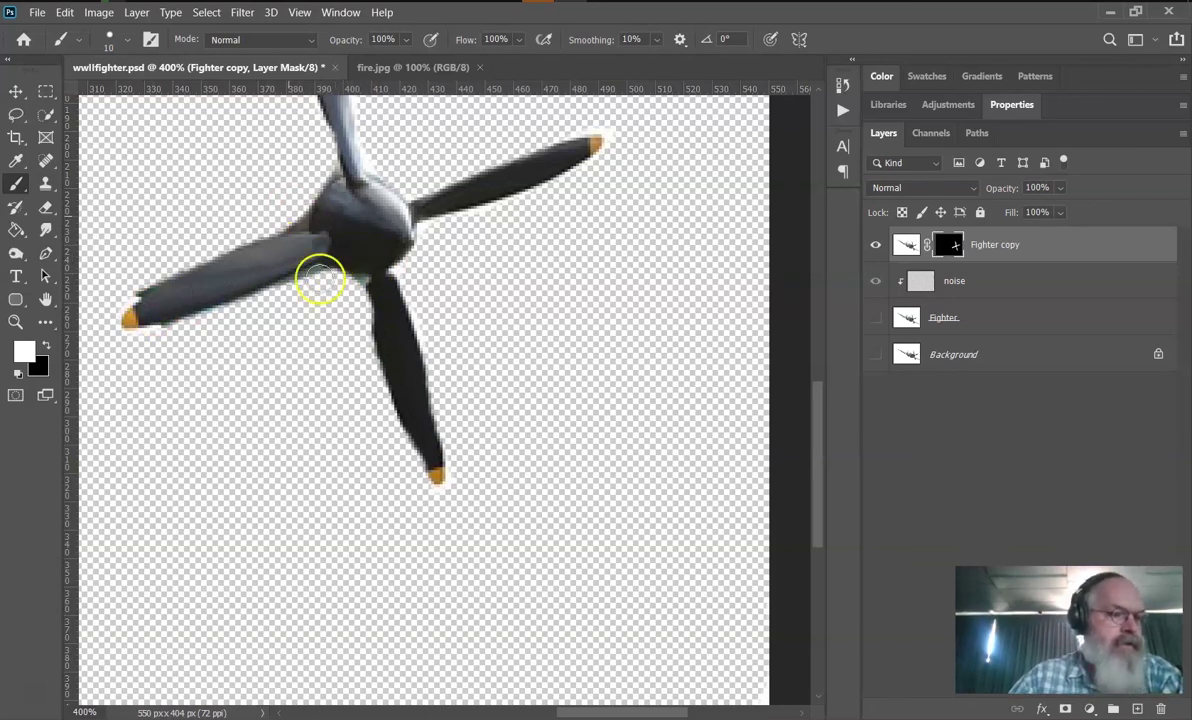
Step: Duplicate the masked Fighter copy layer and apply the layer mask on the new duplicate
left_click_drag(911, 245, 1139, 707)
left_click(904, 245)
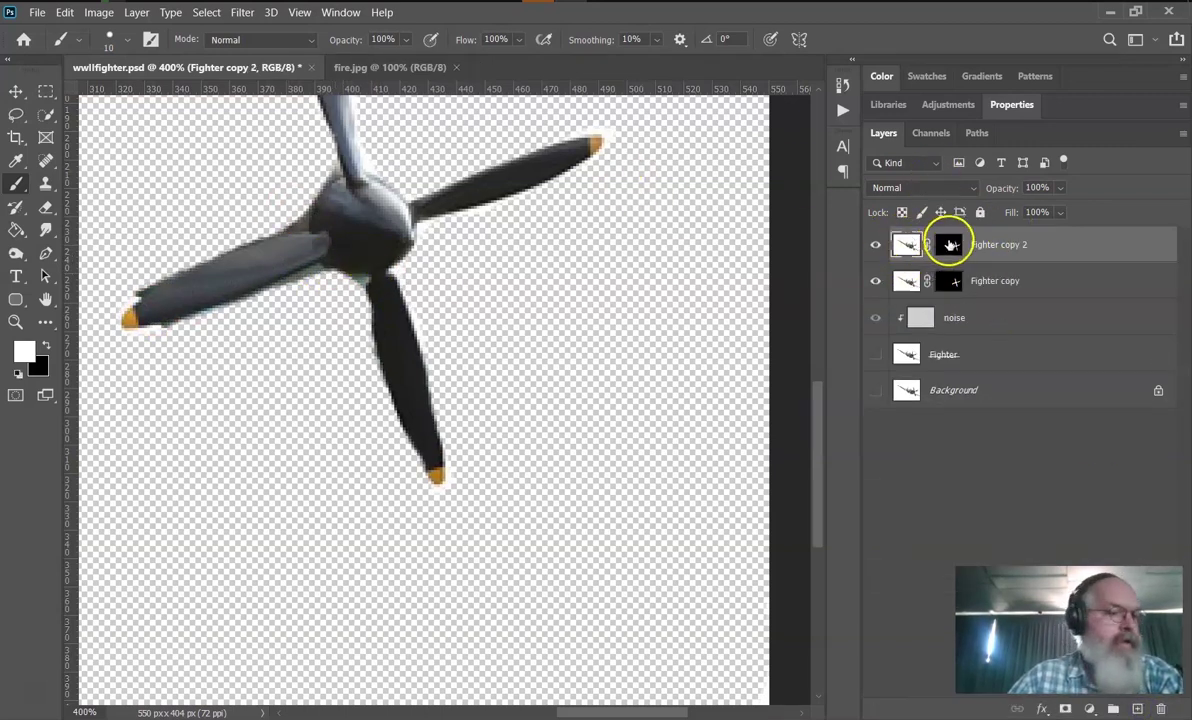
right_click(950, 245)
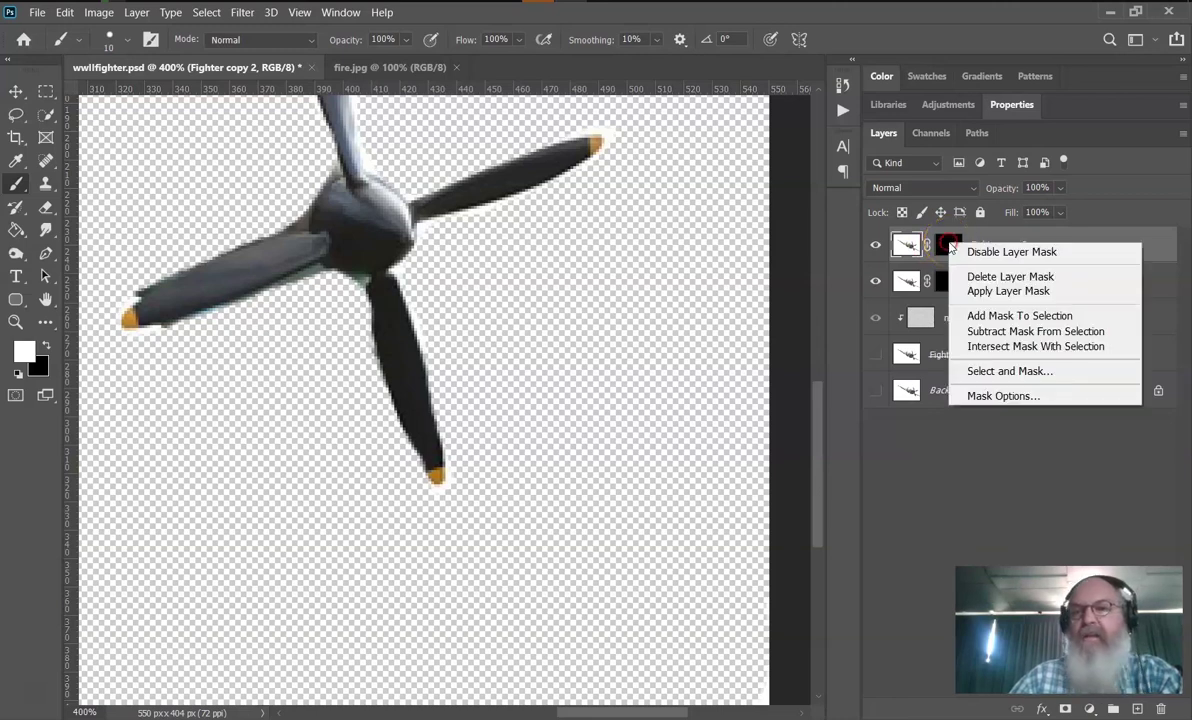
left_click(985, 292)
left_click(905, 255)
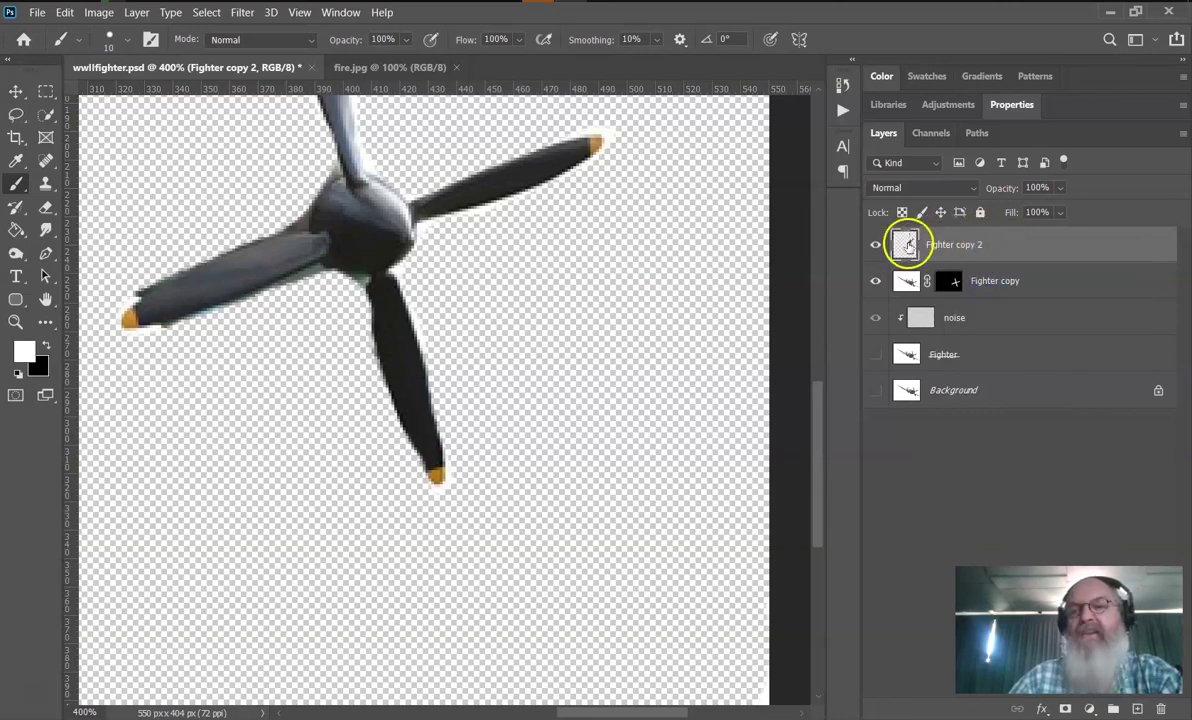
Step: Set up the Smudge tool with a 60 px brush for the Fighter copy 2 layer
left_click_drag(528, 270, 629, 412)
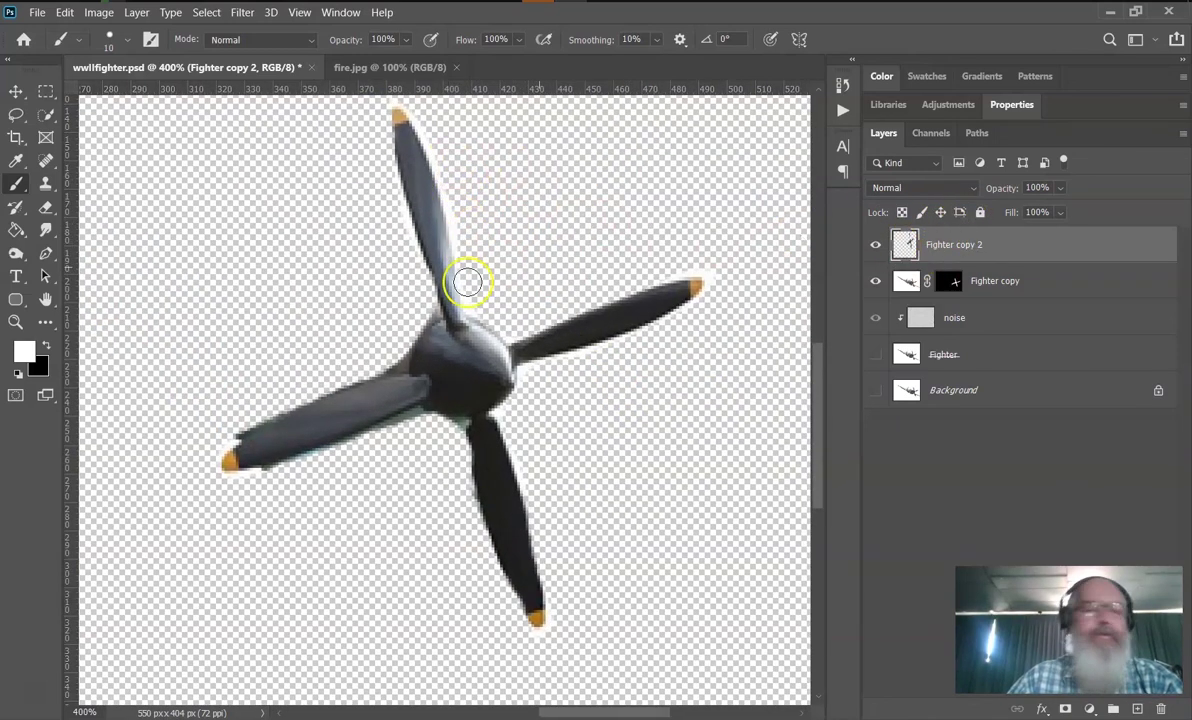
left_click(50, 232)
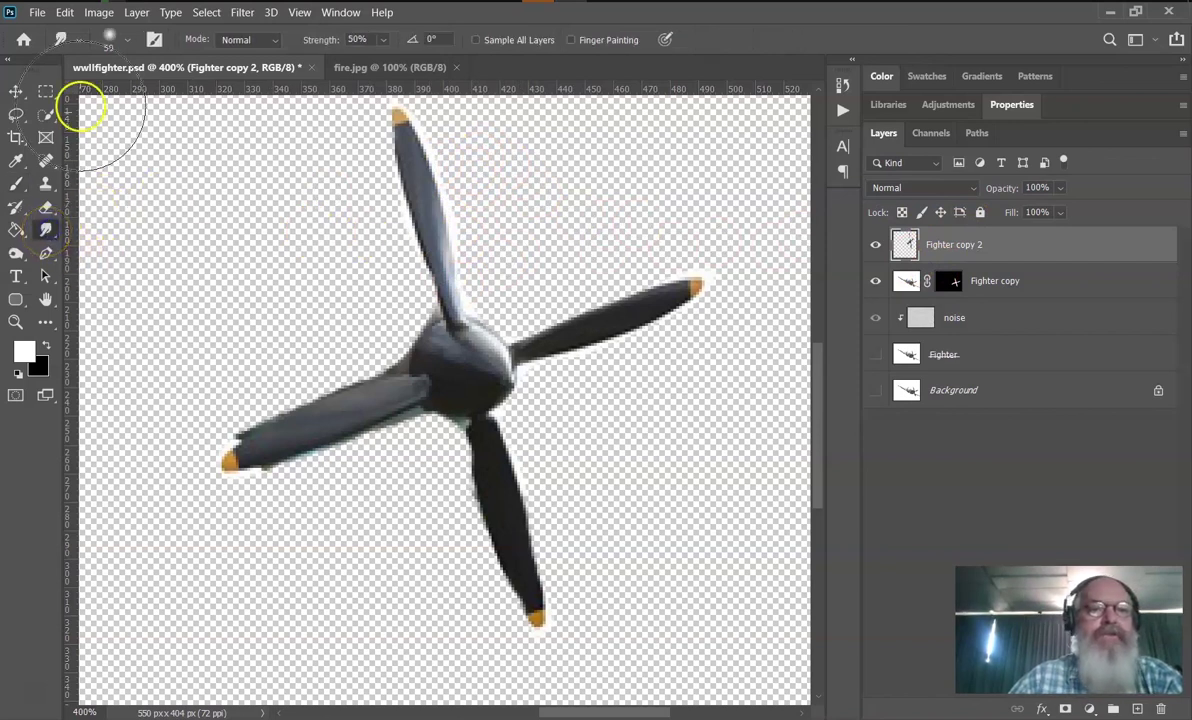
left_click(113, 38)
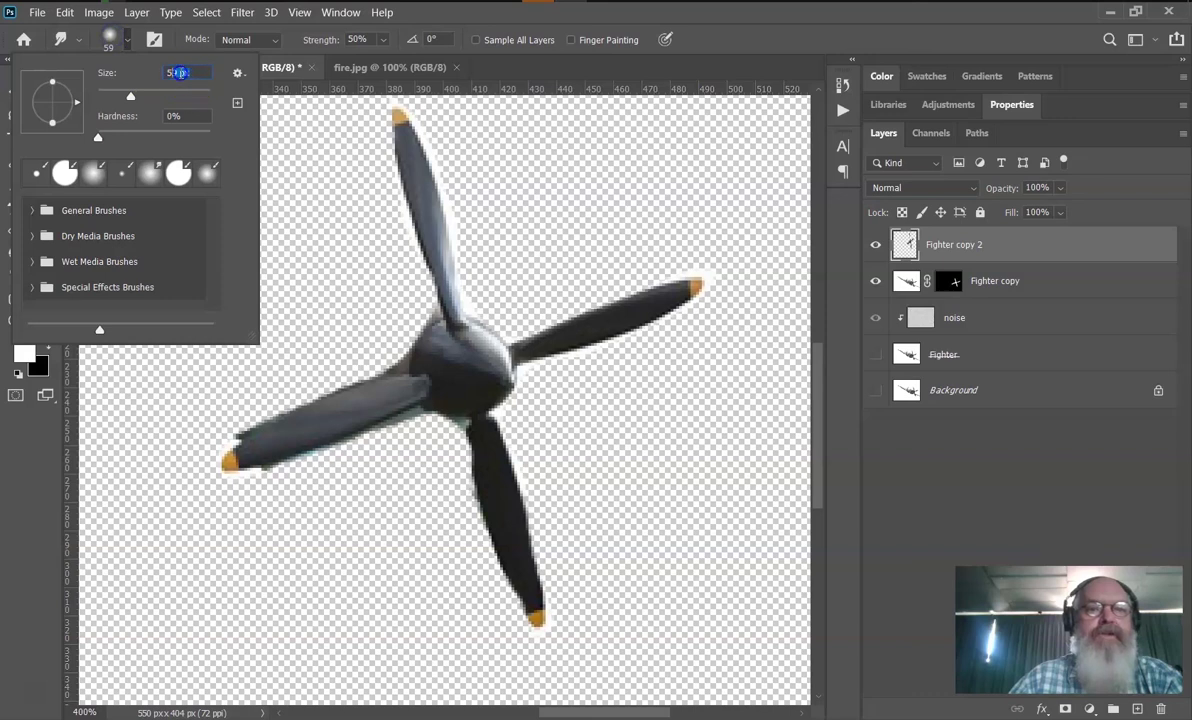
key("Return")
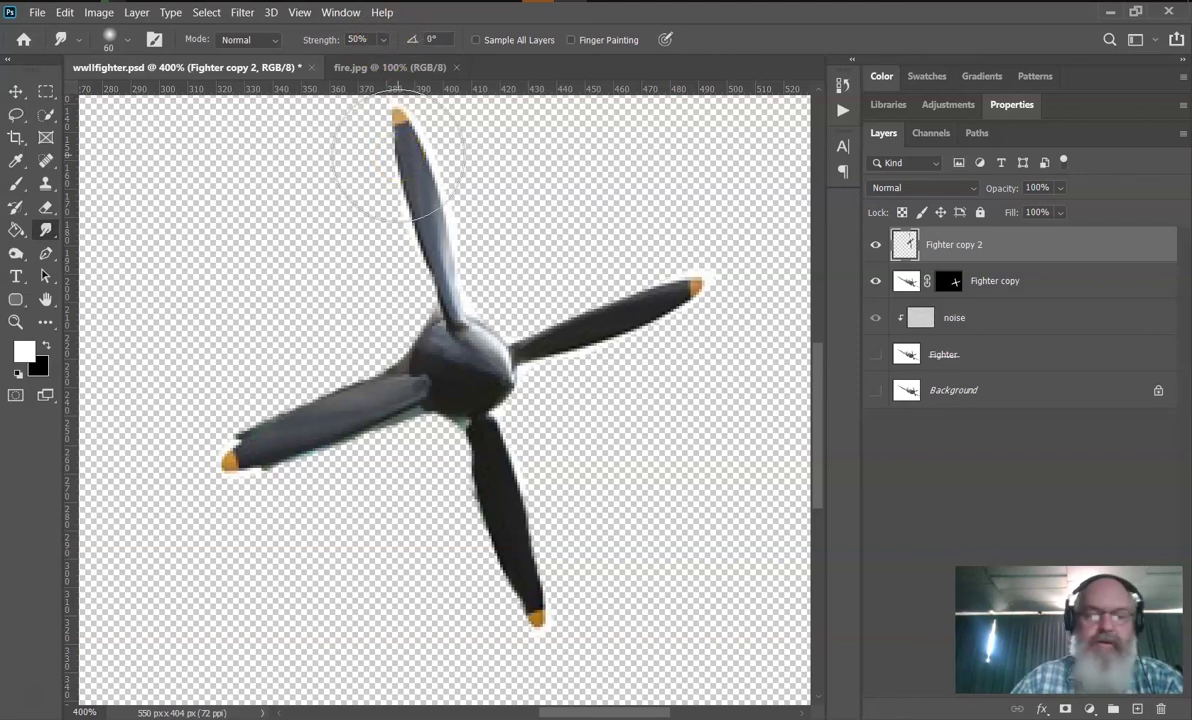
left_click(108, 42)
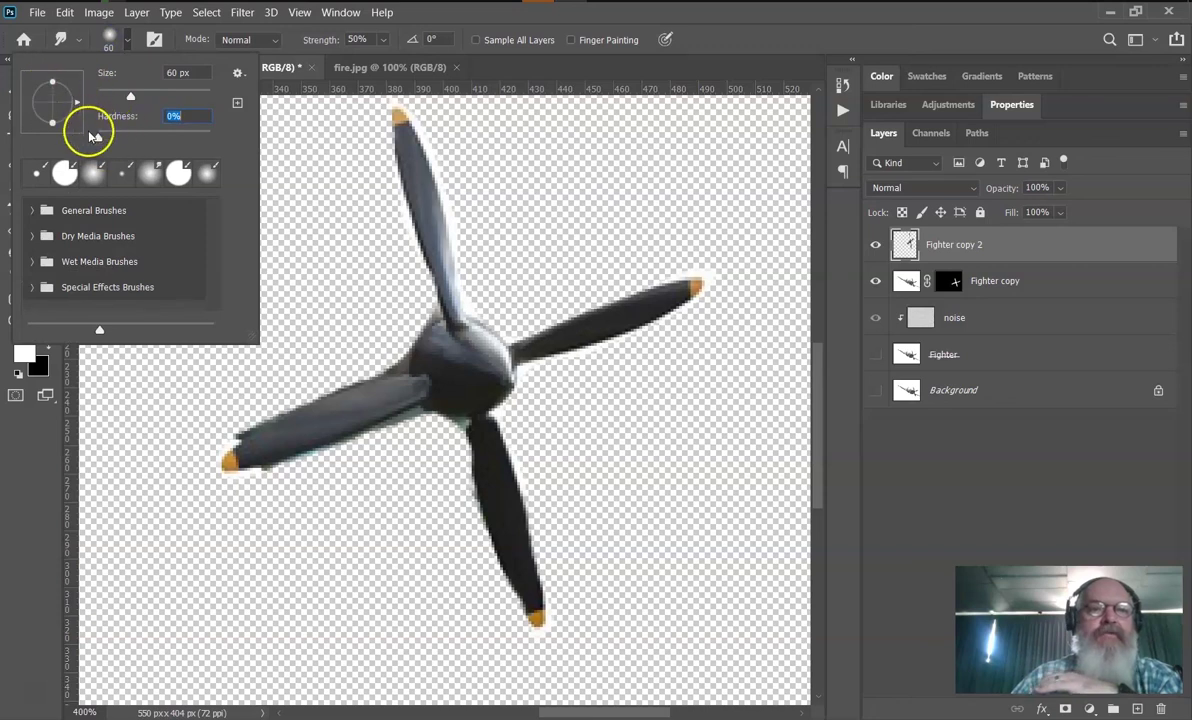
left_click(110, 45)
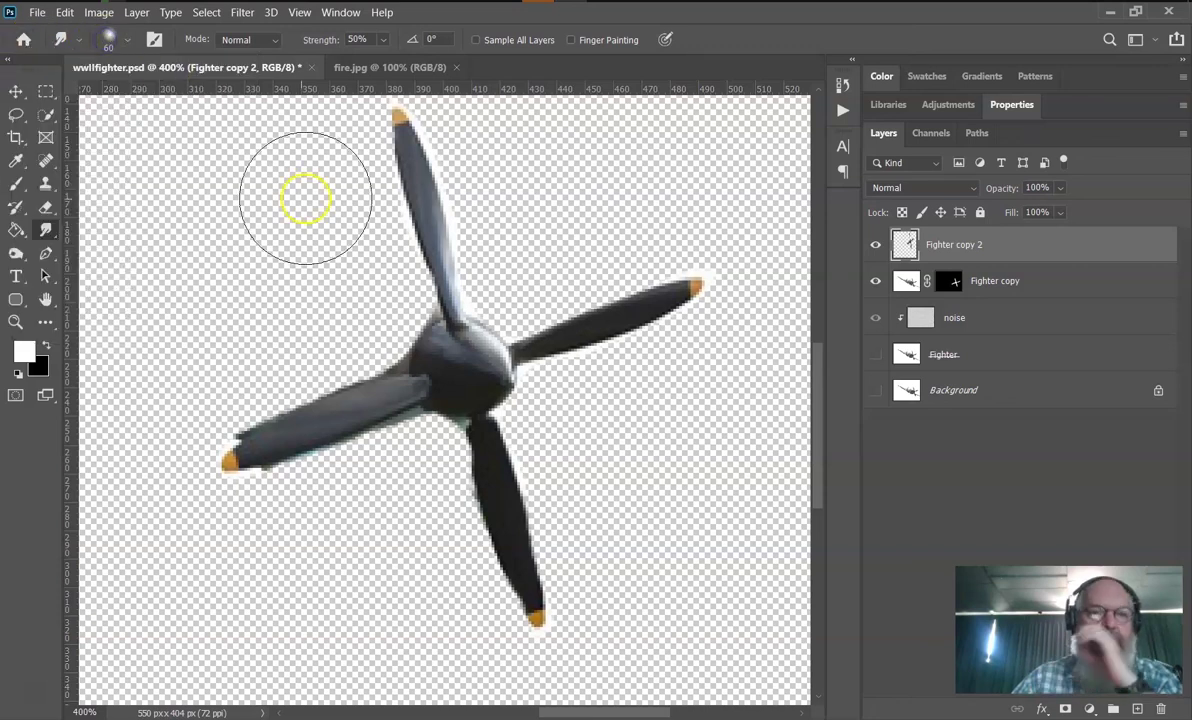
Step: Smudge the four propeller blade tips counterclockwise on the Fighter copy 2 layer with the 60 px brush at 50% strength
key("ctrl+plus")
key("ctrl+plus")
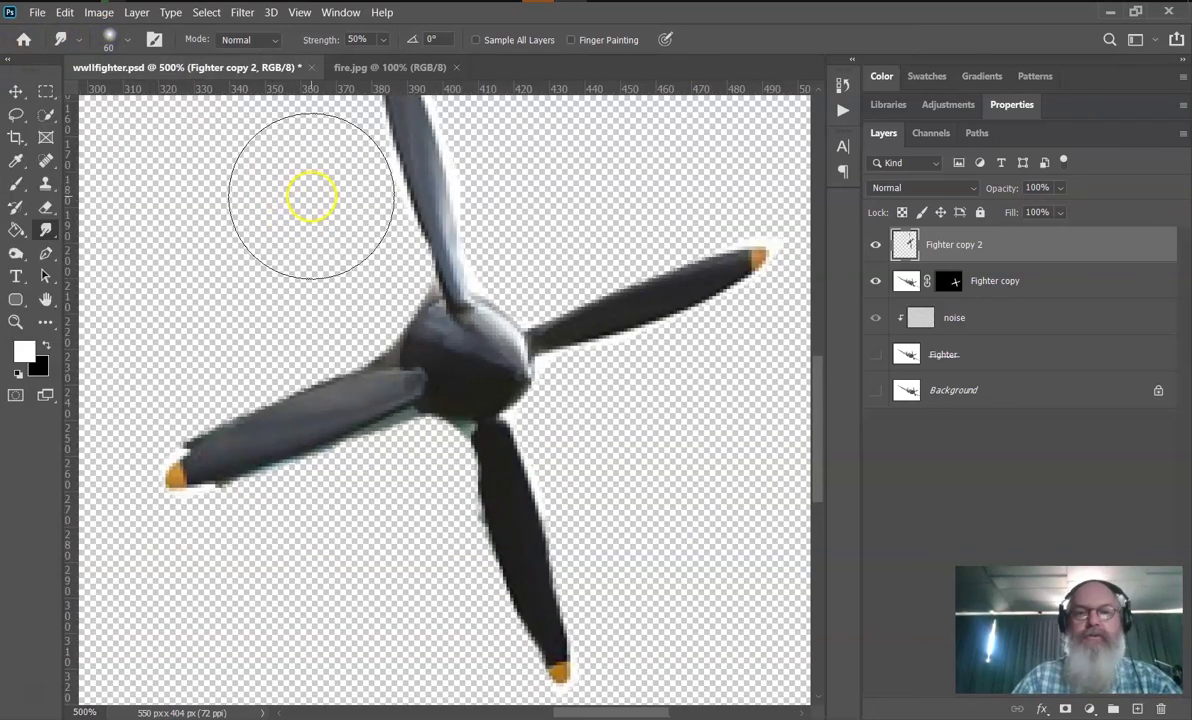
key("ctrl+minus")
key("ctrl+minus")
key("ctrl+minus")
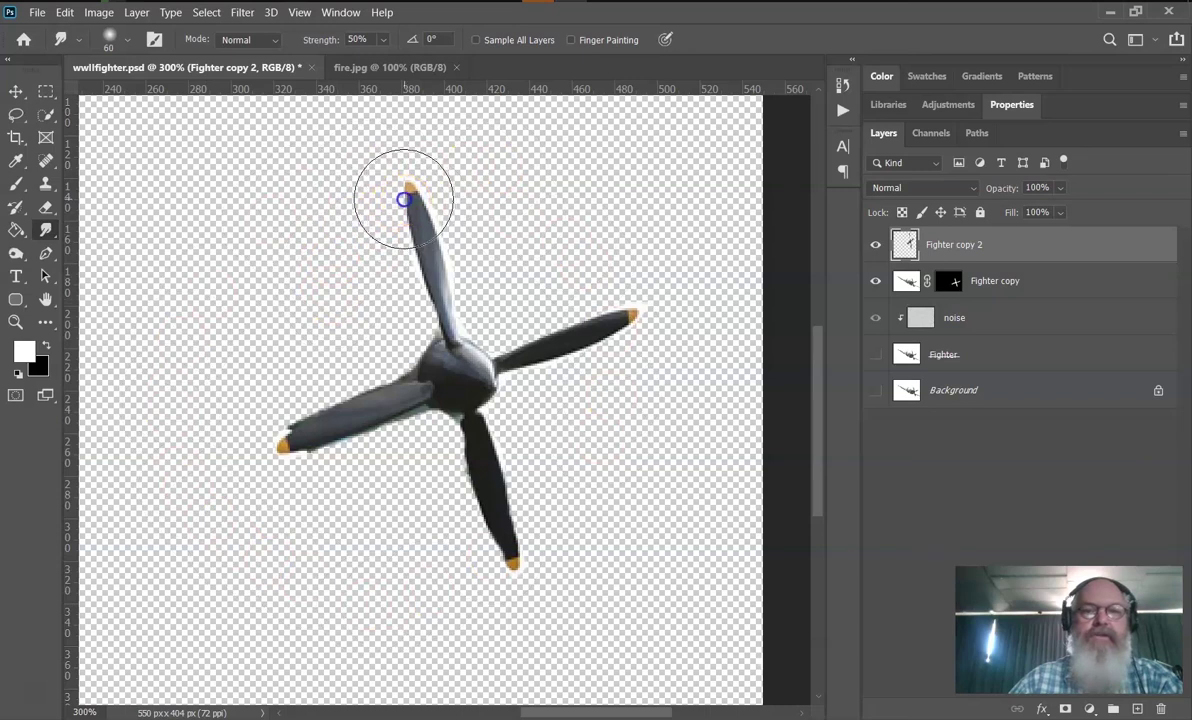
left_click_drag(374, 204, 395, 268)
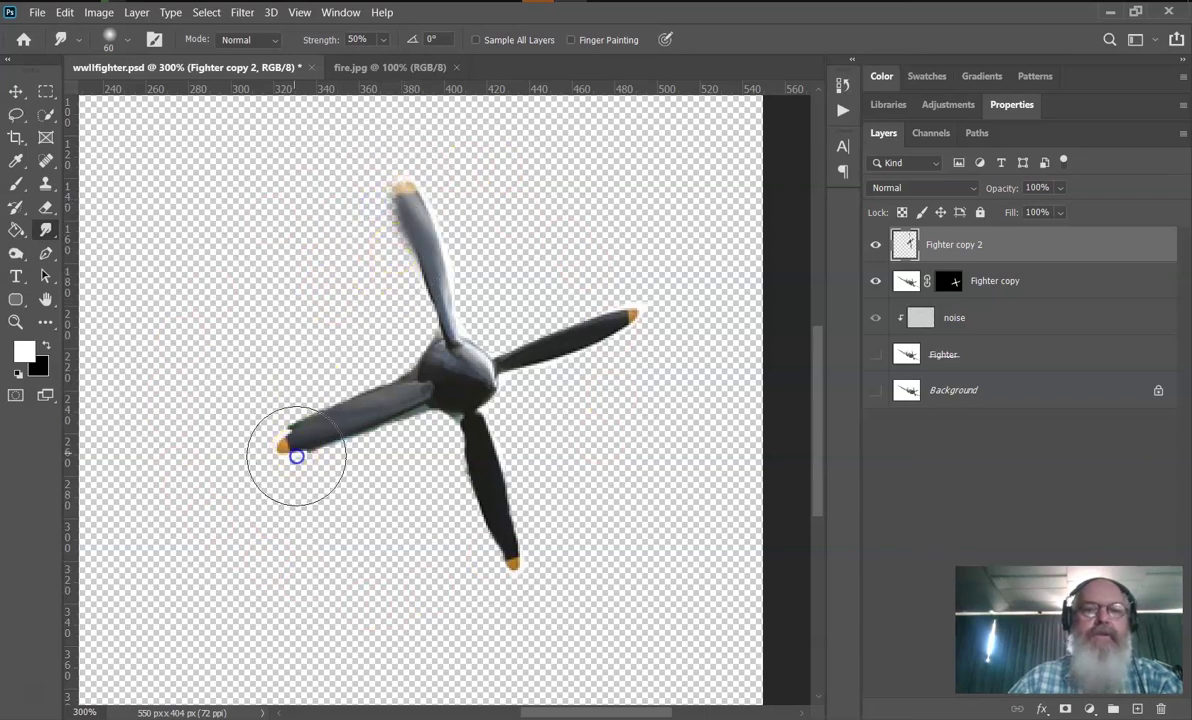
left_click_drag(298, 447, 317, 487)
mouse_move(506, 500)
left_mouse_down()
mouse_move(543, 535)
mouse_move(569, 523)
mouse_move(515, 495)
mouse_move(545, 487)
left_mouse_up()
mouse_move(612, 311)
left_mouse_down()
mouse_move(613, 270)
mouse_move(600, 262)
mouse_move(581, 315)
mouse_move(475, 267)
mouse_move(393, 257)
mouse_move(375, 215)
left_mouse_up()
mouse_move(295, 395)
left_mouse_down()
mouse_move(354, 439)
mouse_move(341, 439)
left_mouse_up()
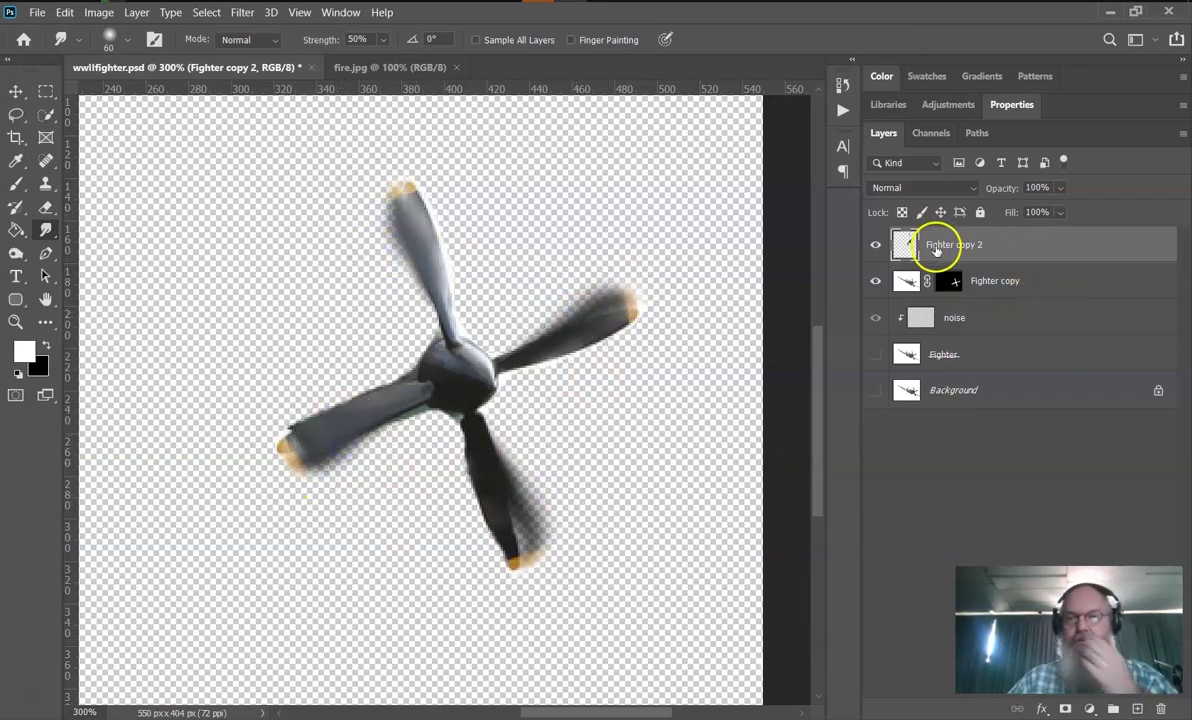
Step: Duplicate the masked Fighter copy layer again and apply the layer mask on the resulting Fighter copy 3
left_click(907, 281)
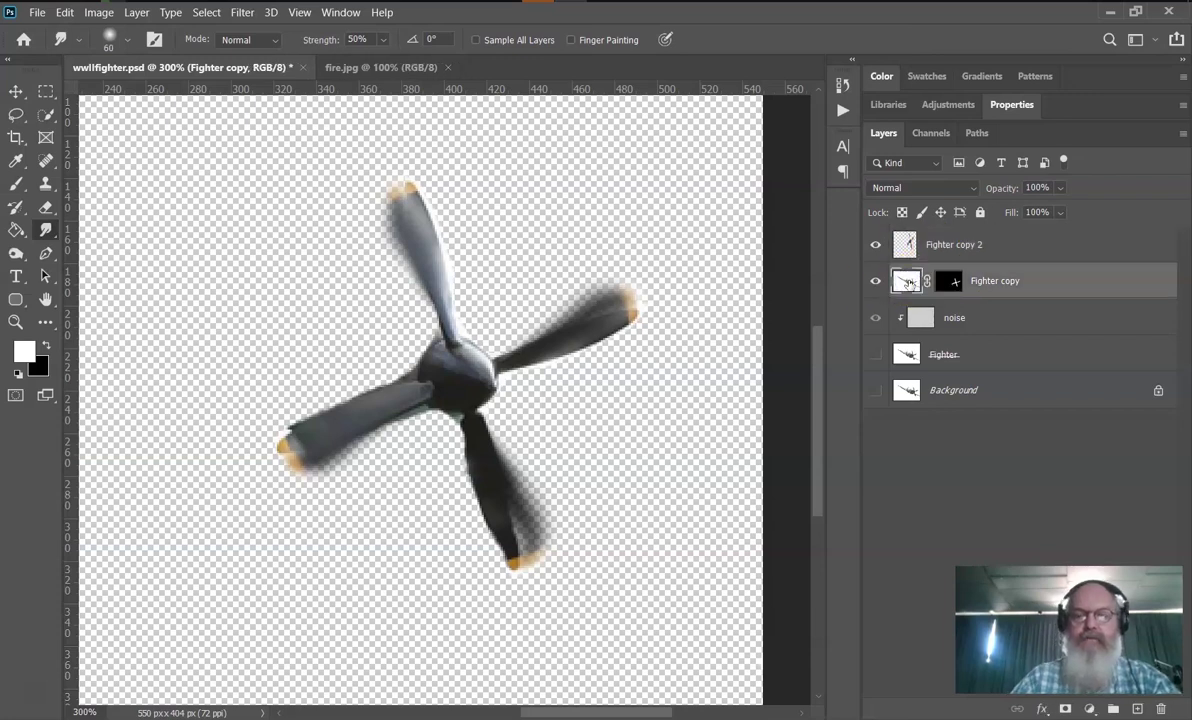
key("ctrl+j")
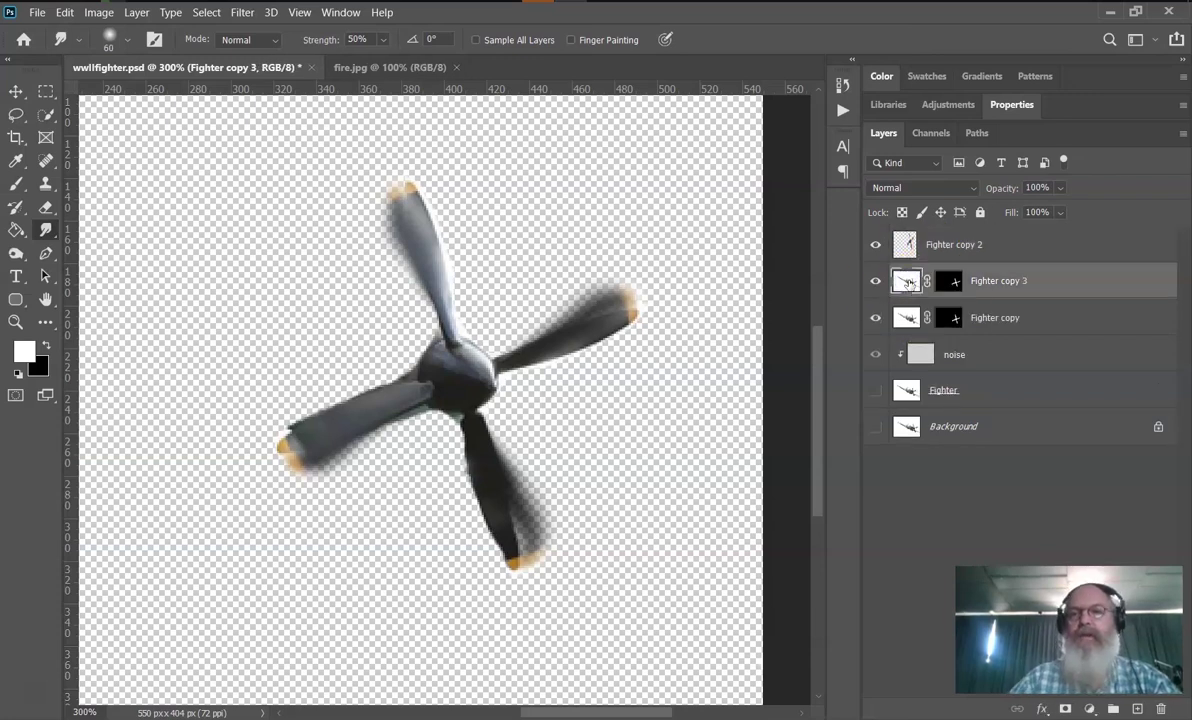
right_click(950, 280)
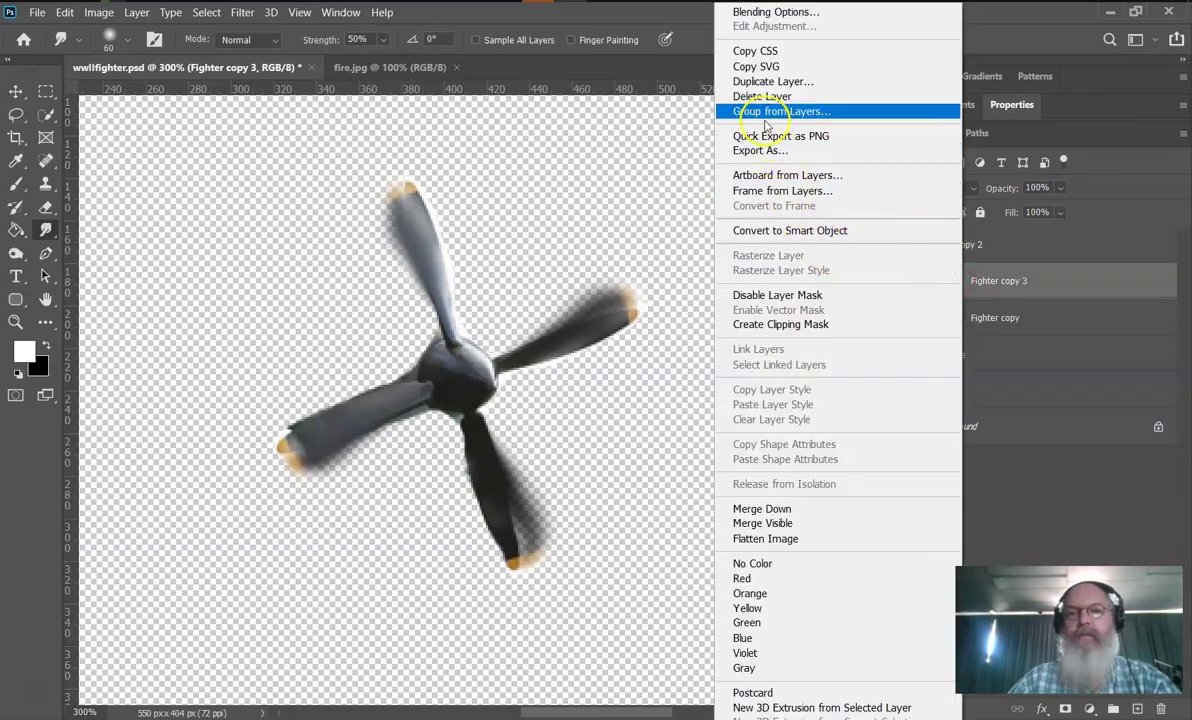
left_click(1008, 212)
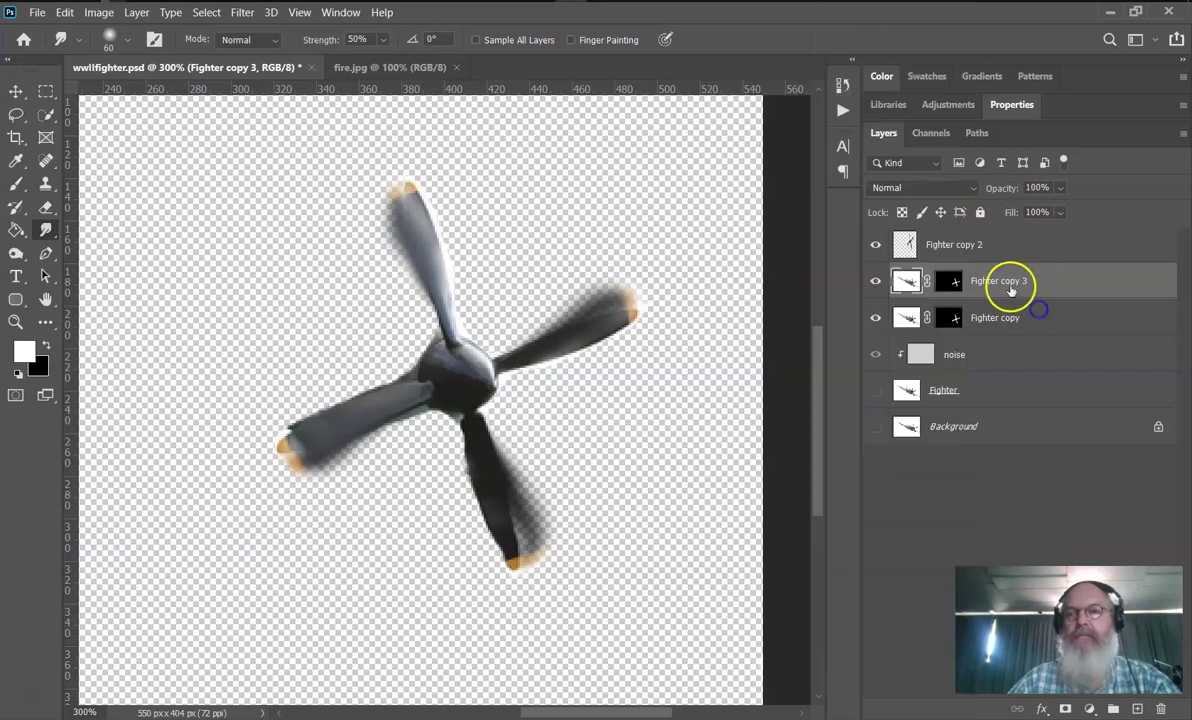
right_click(946, 281)
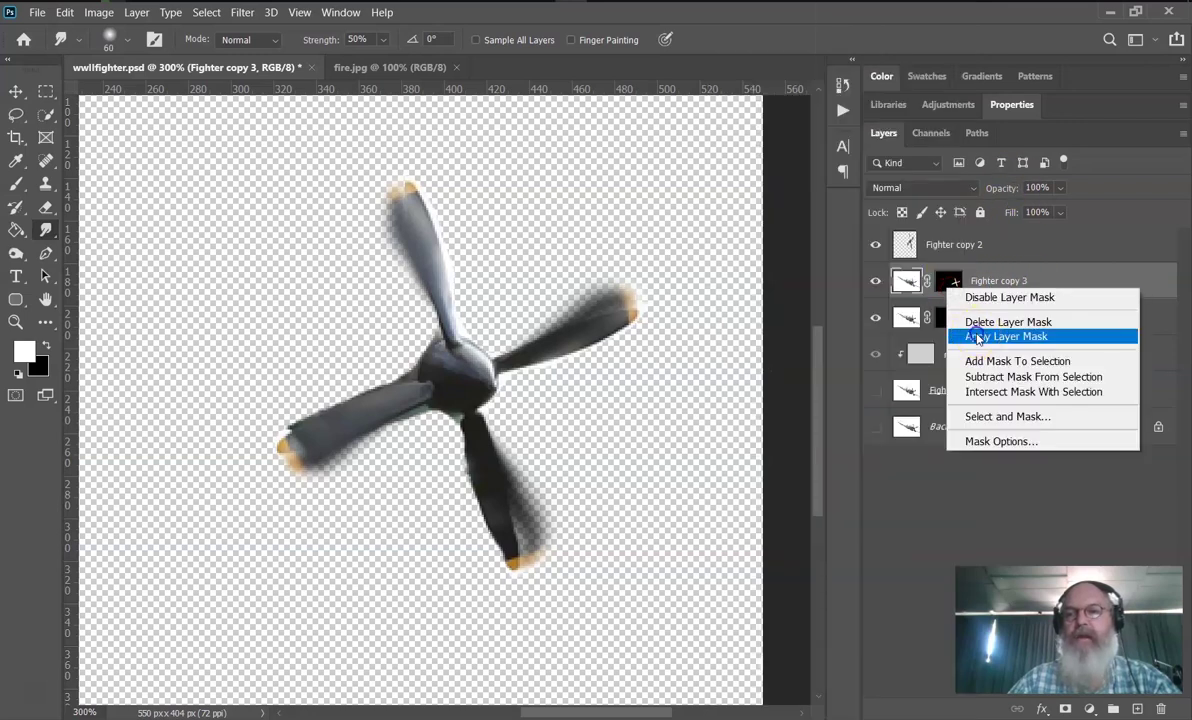
left_click(1006, 337)
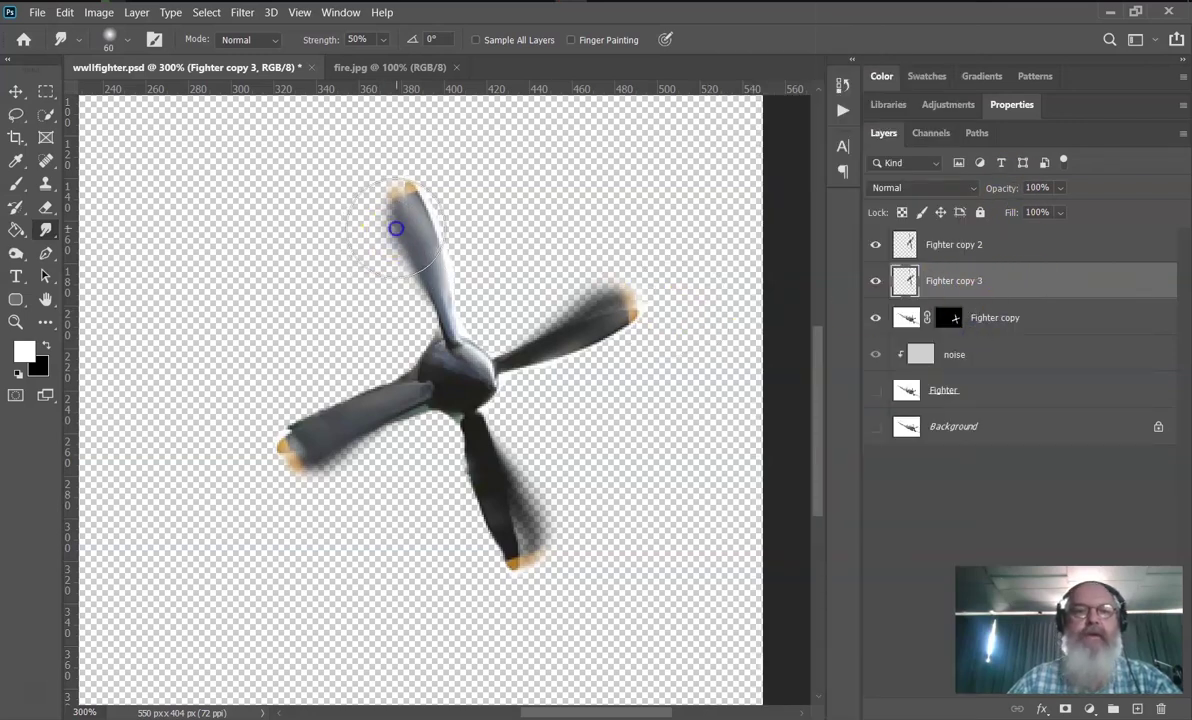
Step: Smudge all four blades farther counterclockwise on the Fighter copy 3 layer, fanning their tips outward into wide motion blurs
mouse_move(390, 242)
left_mouse_down()
mouse_move(356, 247)
mouse_move(386, 271)
mouse_move(399, 200)
mouse_move(372, 207)
left_mouse_up()
mouse_move(333, 543)
left_mouse_down()
mouse_move(301, 468)
mouse_move(360, 517)
left_mouse_up()
mouse_move(318, 474)
left_mouse_down()
mouse_move(333, 495)
mouse_move(306, 474)
mouse_move(330, 495)
left_mouse_up()
left_click(556, 577)
mouse_move(556, 577)
left_mouse_down()
mouse_move(611, 530)
mouse_move(606, 515)
mouse_move(518, 538)
mouse_move(578, 492)
left_mouse_up()
left_click(540, 560)
mouse_move(540, 560)
left_mouse_down()
mouse_move(610, 516)
mouse_move(596, 527)
mouse_move(564, 479)
left_mouse_up()
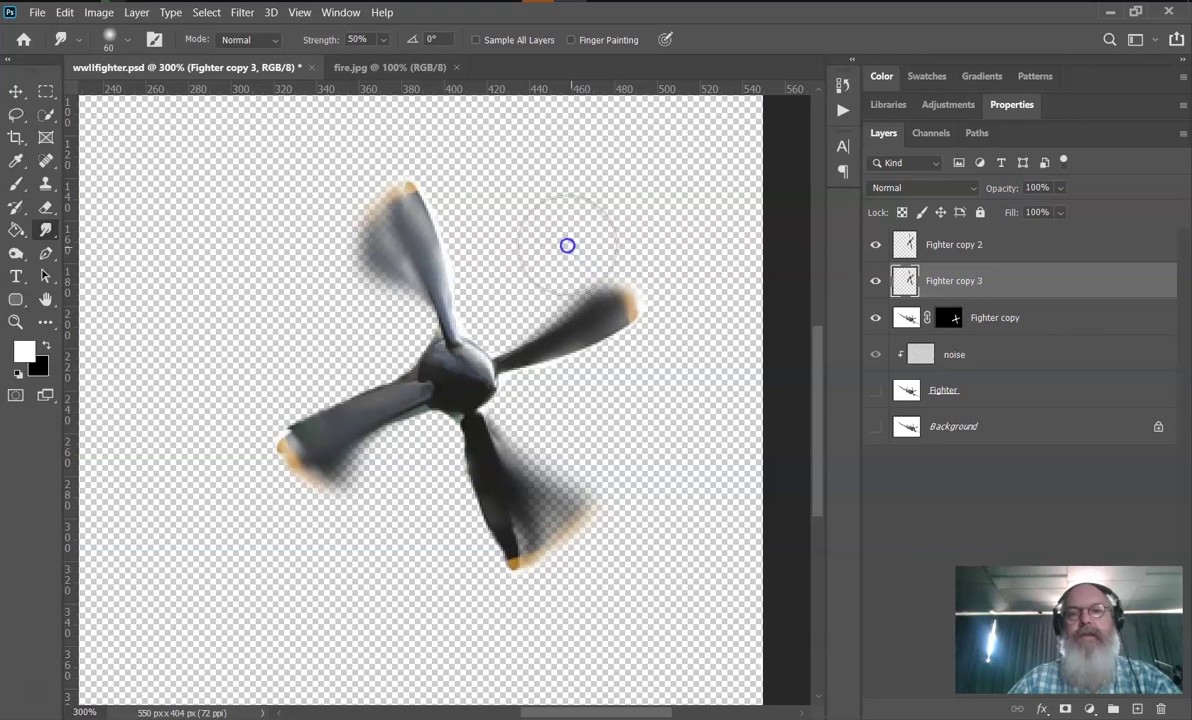
mouse_move(646, 283)
left_mouse_down()
mouse_move(591, 224)
mouse_move(599, 303)
mouse_move(548, 277)
left_mouse_up()
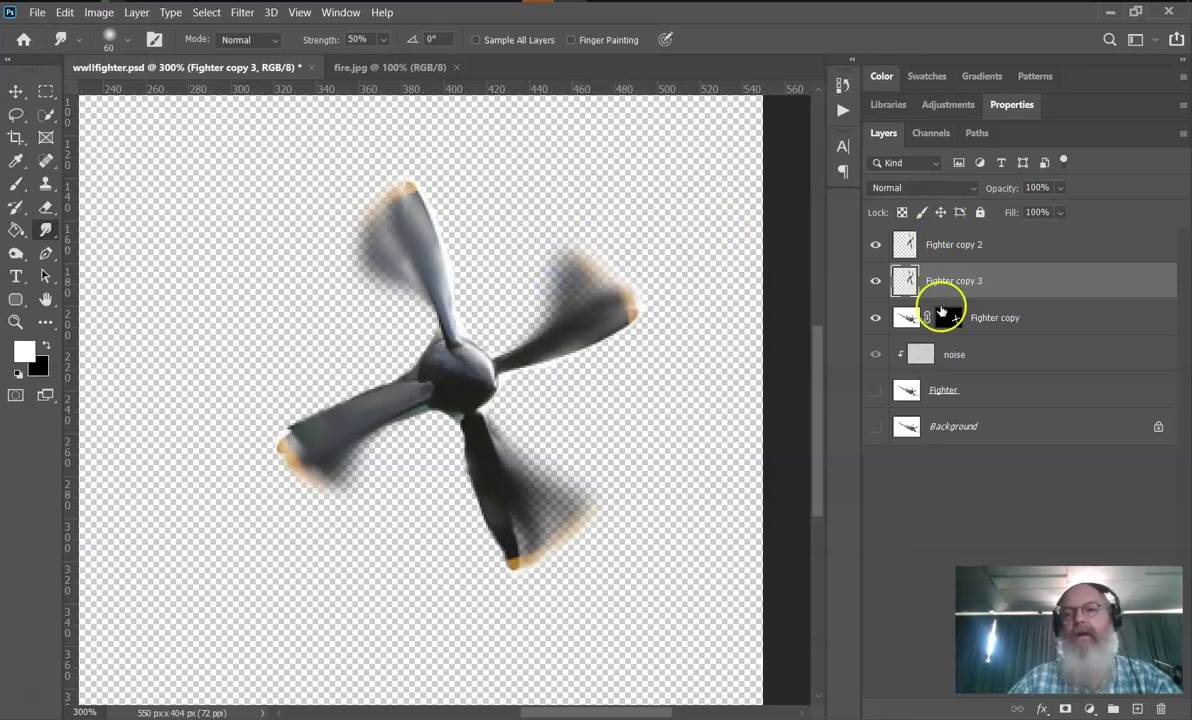
Step: Duplicate the smudged Fighter copy 3 layer without transforming it
key("ctrl+j")
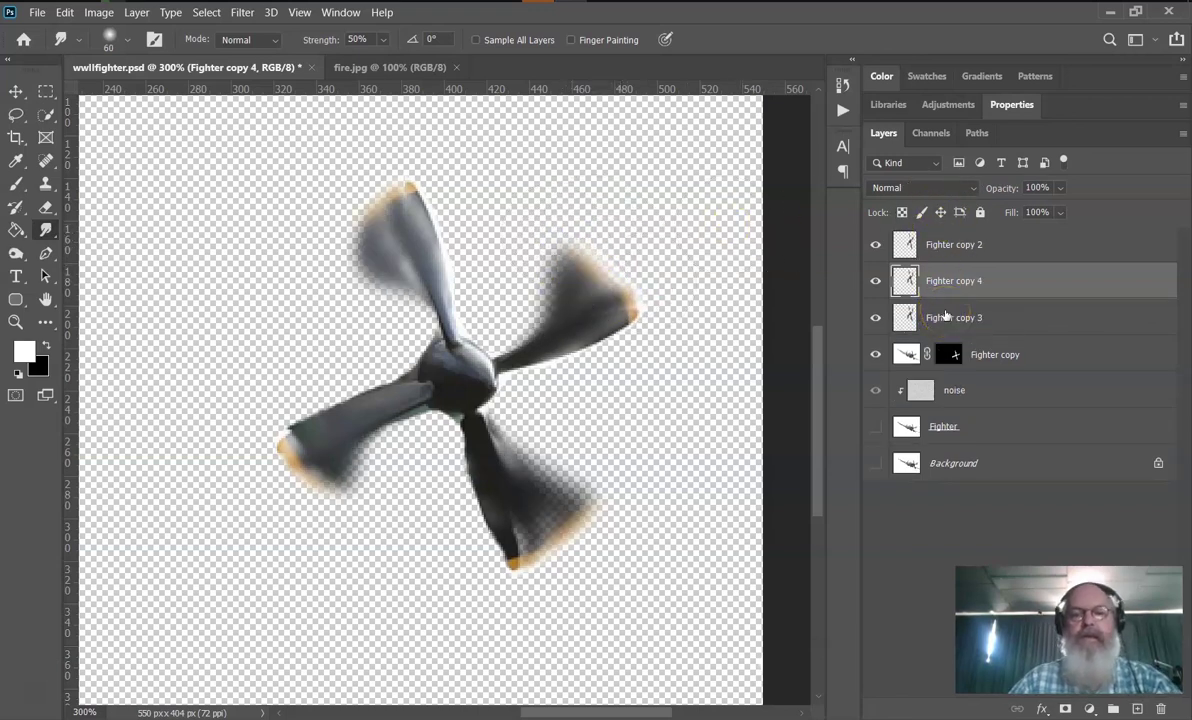
key("ctrl+t")
key("Return")
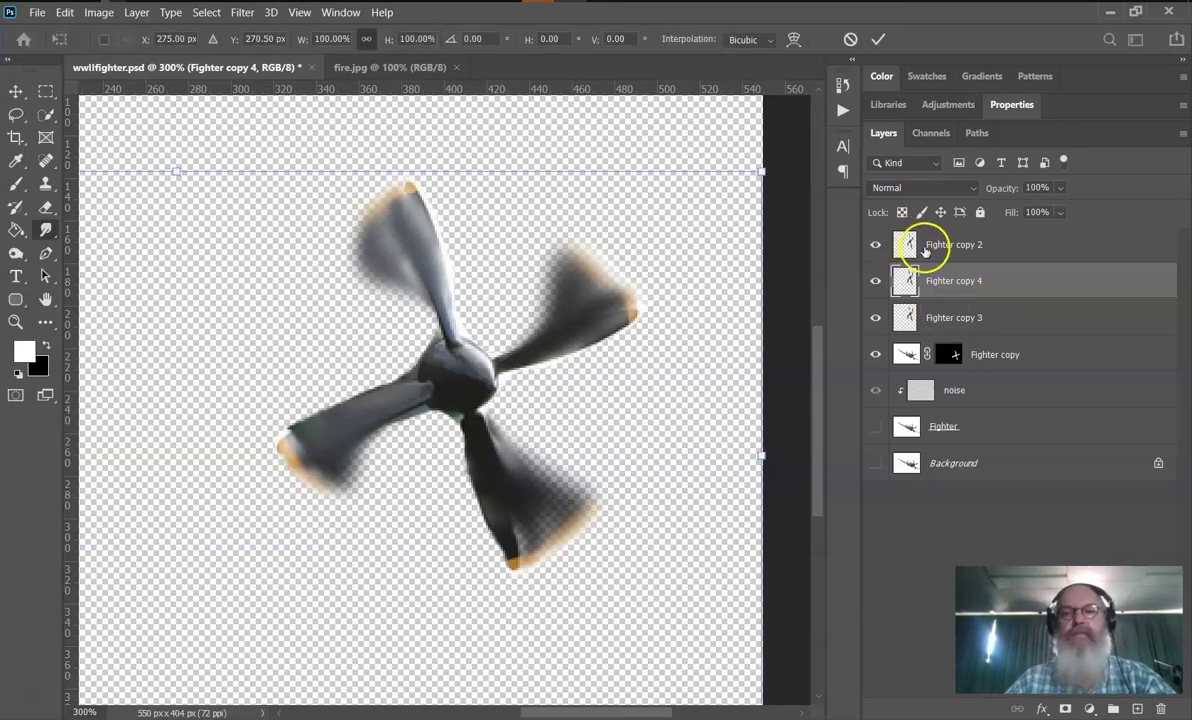
Step: Extend the blade blurs with more counterclockwise smudging on the Fighter copy 4 layer and save the document
mouse_move(592, 298)
left_mouse_down()
mouse_move(561, 253)
mouse_move(551, 300)
mouse_move(524, 279)
left_mouse_up()
left_click(412, 213)
left_click_drag(412, 213, 341, 240)
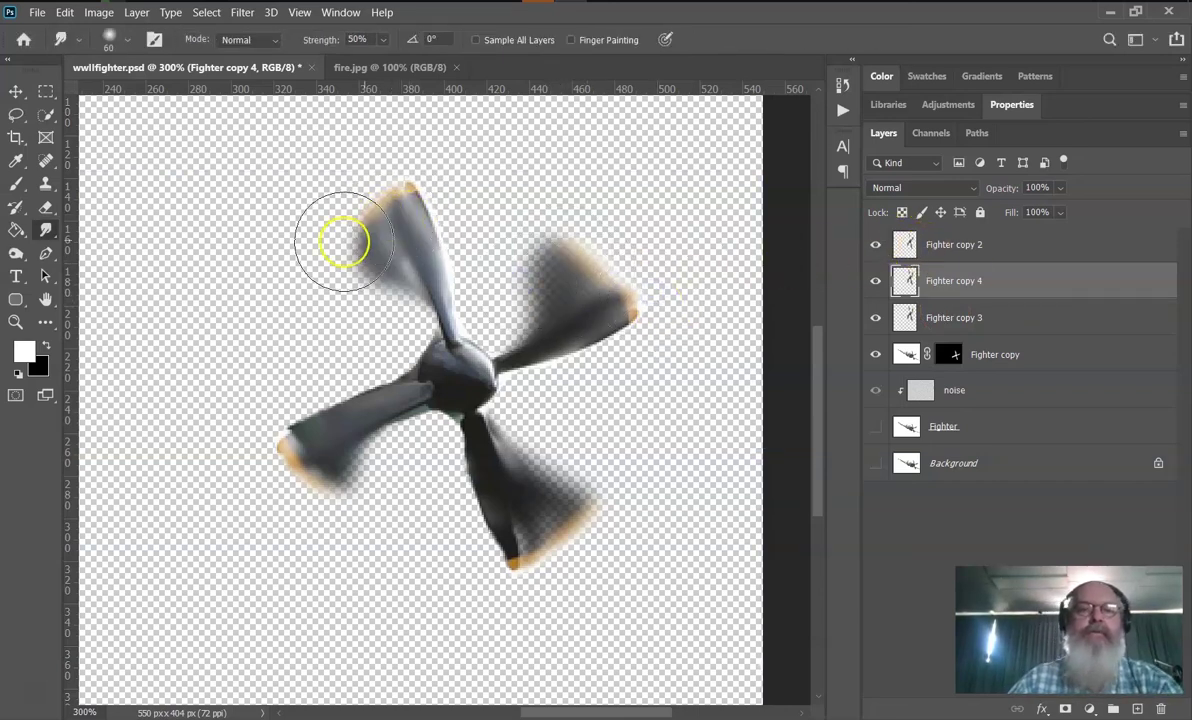
left_click(328, 482)
left_click_drag(328, 482, 362, 519)
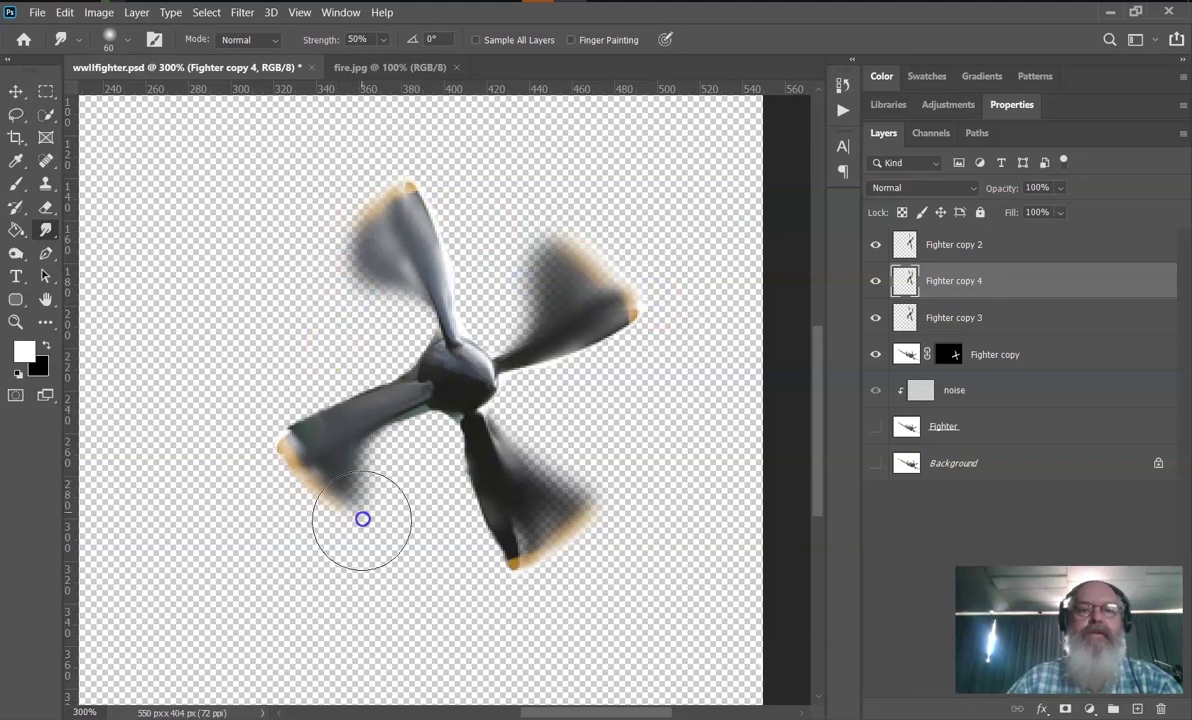
mouse_move(598, 466)
left_mouse_down()
mouse_move(510, 457)
mouse_move(535, 450)
mouse_move(614, 289)
mouse_move(549, 232)
mouse_move(566, 189)
mouse_move(383, 424)
mouse_move(431, 276)
mouse_move(542, 315)
mouse_move(557, 318)
mouse_move(547, 302)
mouse_move(581, 310)
left_mouse_up()
key("ctrl+s")
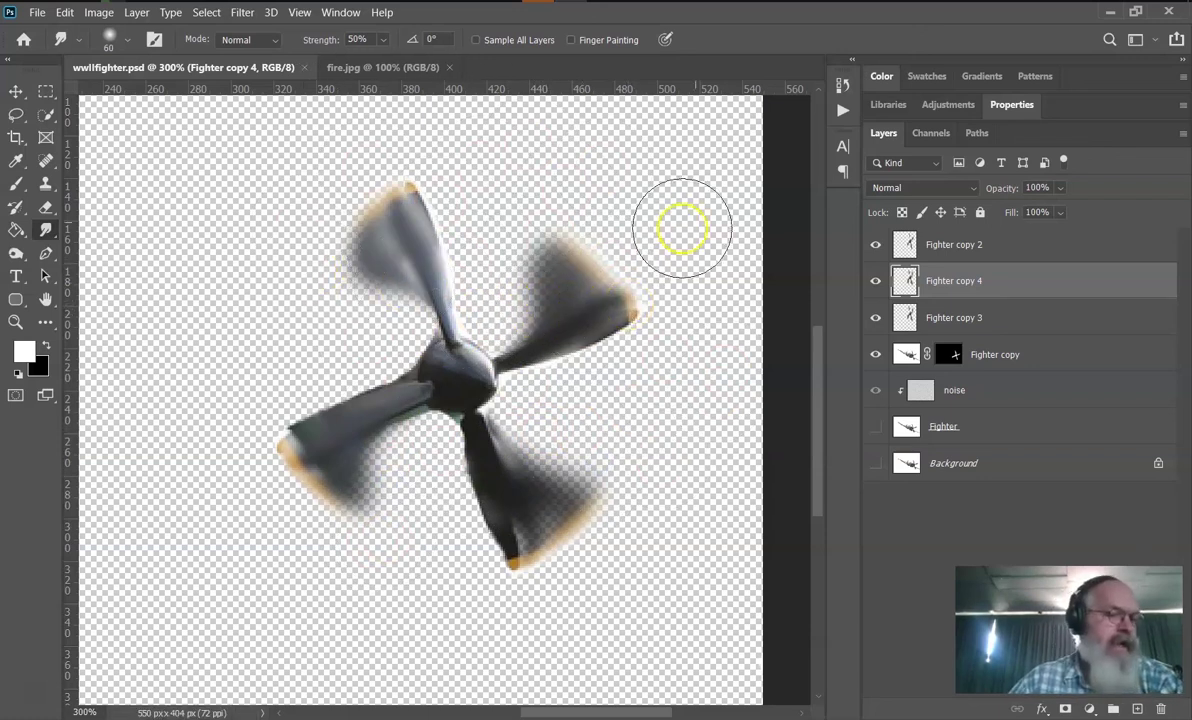
Step: Add a new empty layer above Fighter copy 2 and name it Spin
left_click(958, 246)
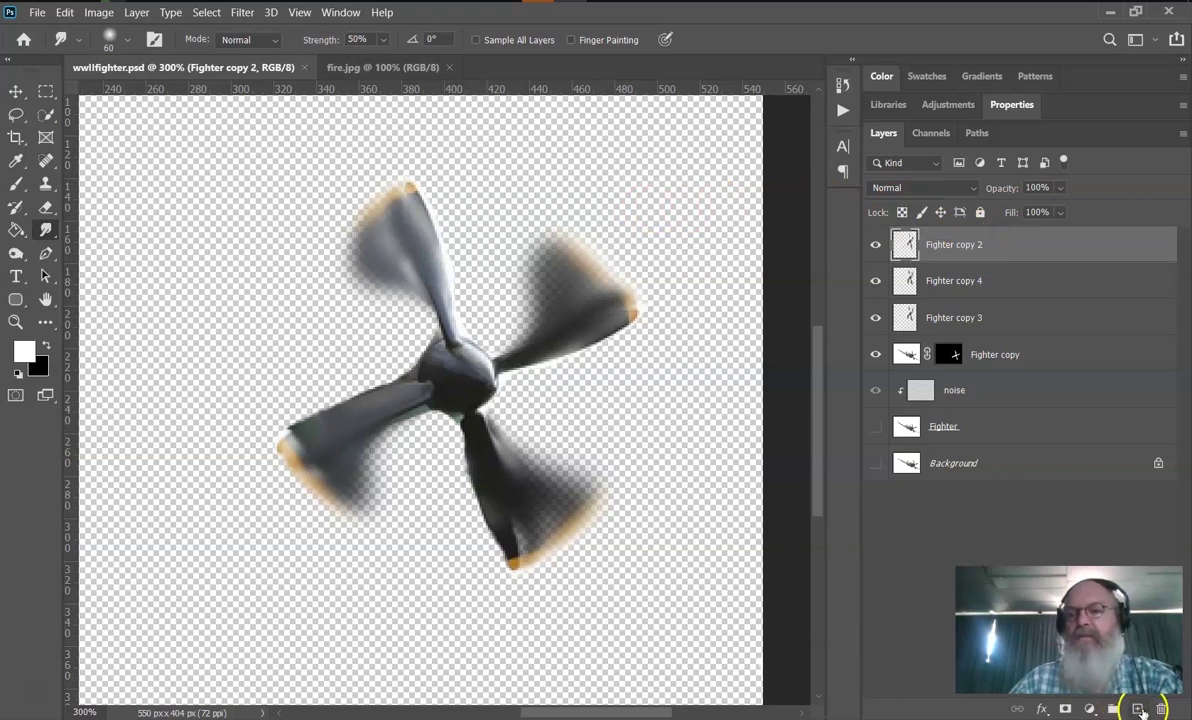
left_click(1138, 708)
double_click(940, 246)
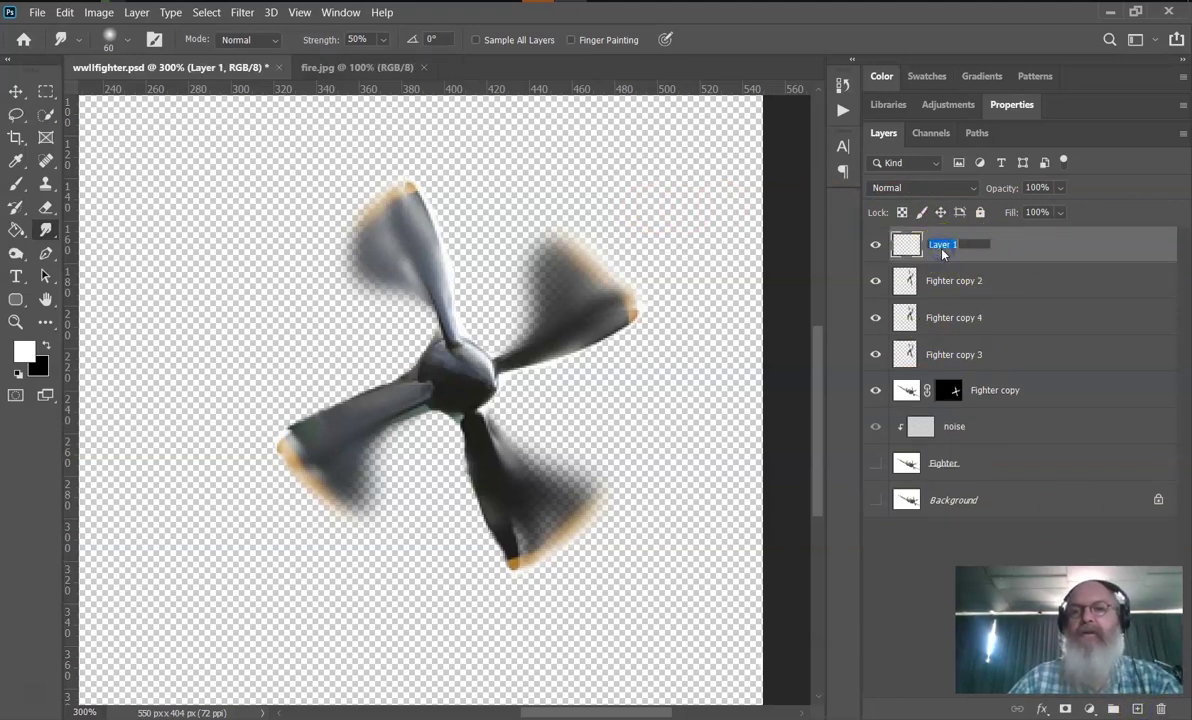
Step: Rename the smudged layers Fighter copy 3, Fighter copy 4 and Fighter copy 2 each as prop
double_click(945, 354)
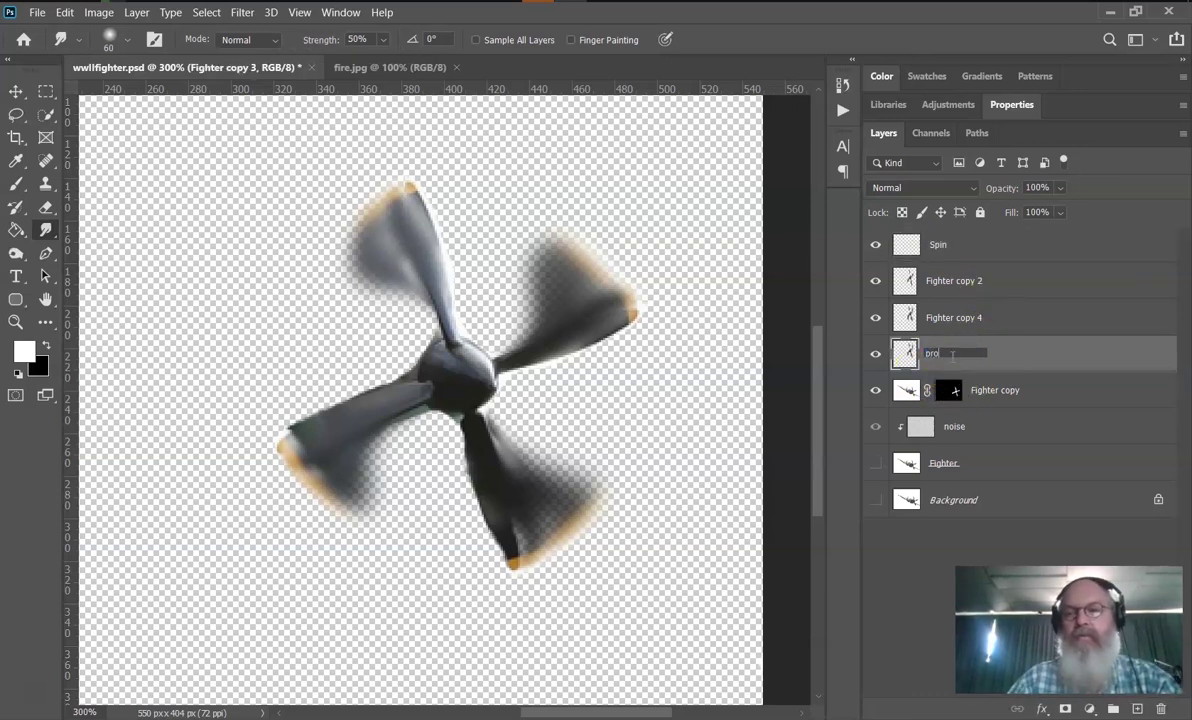
double_click(953, 317)
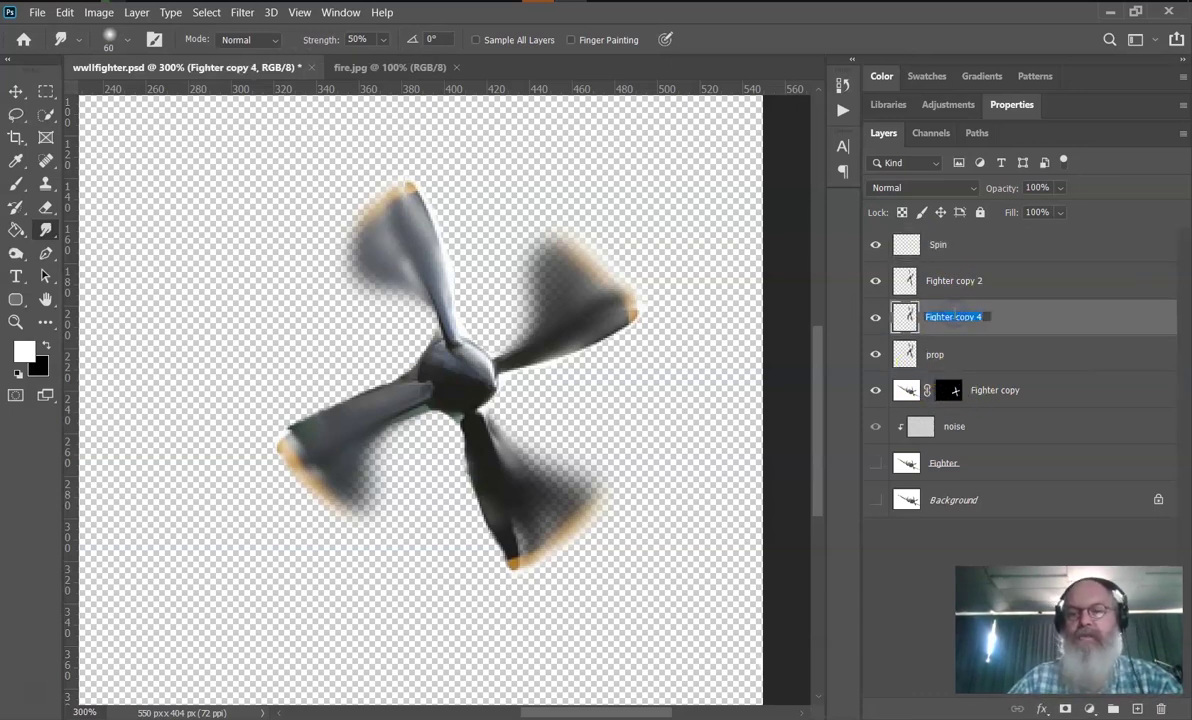
double_click(949, 282)
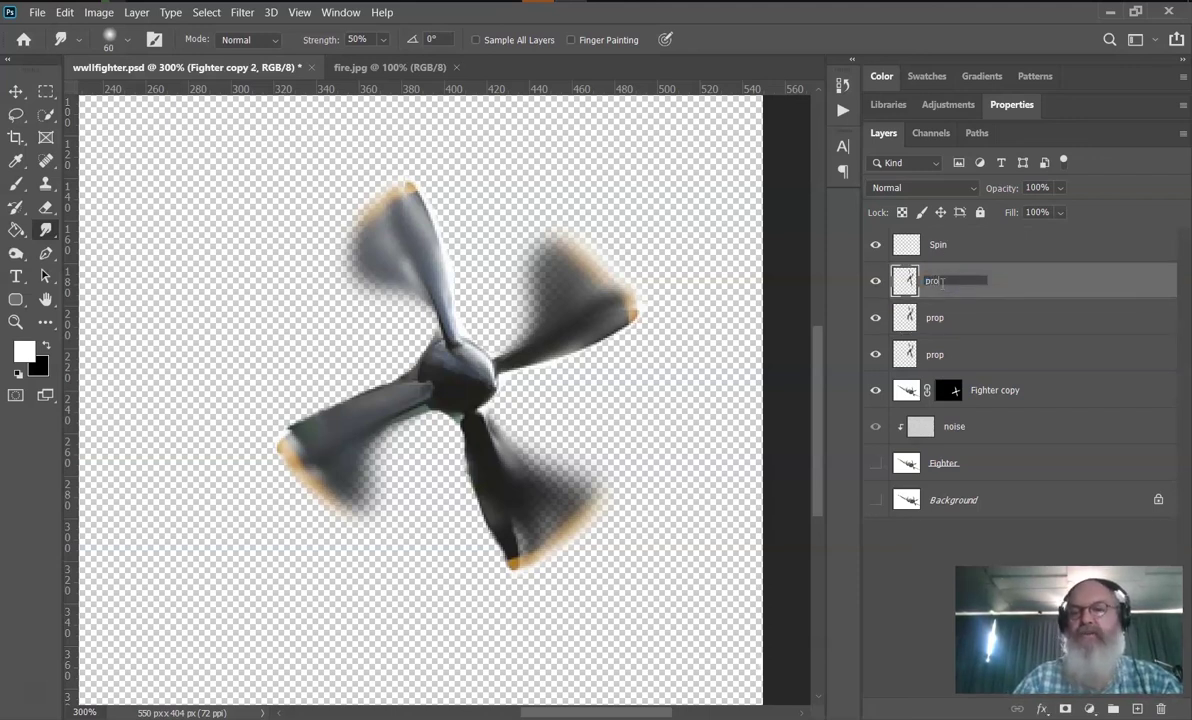
type("prop")
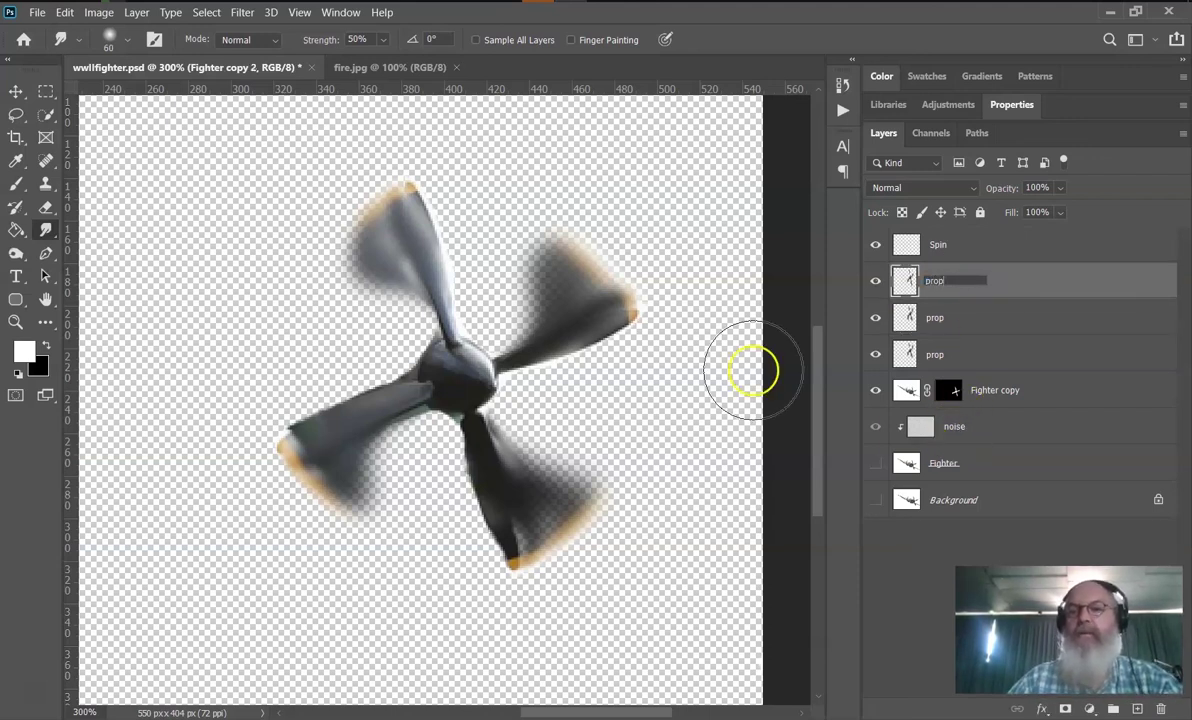
Step: Set up the Brush tool at 10 px with 0% hardness for painting on the Spin layer
left_click(930, 241)
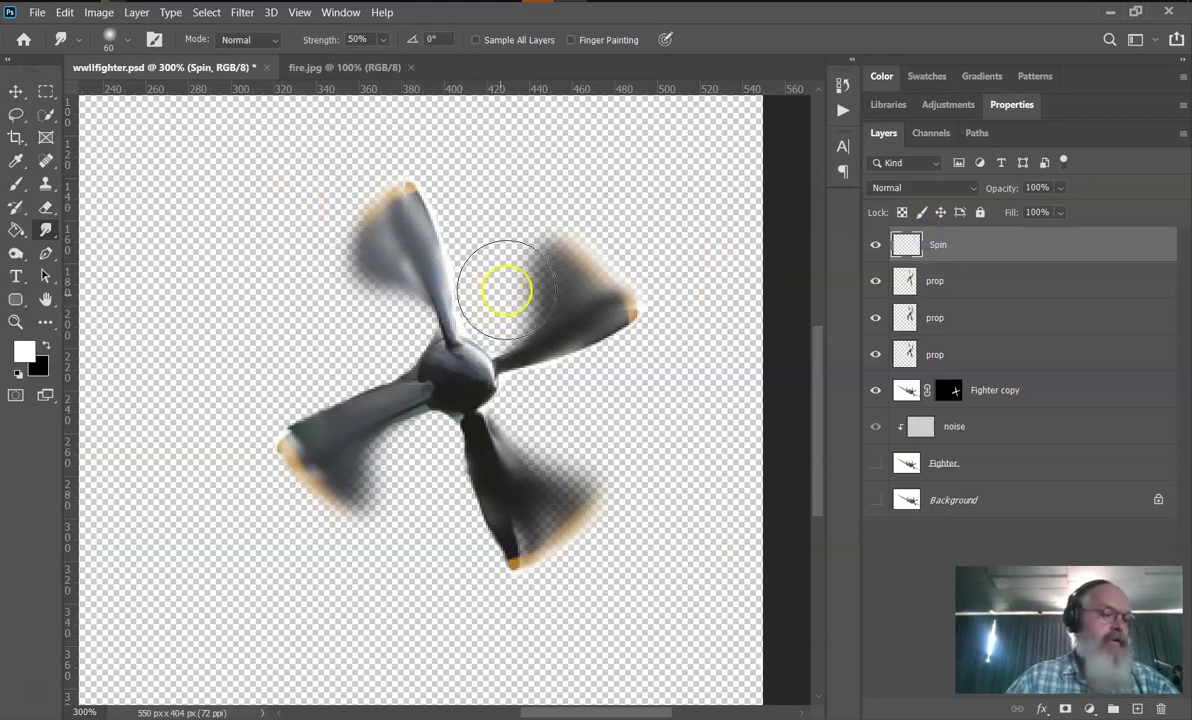
left_click(16, 184)
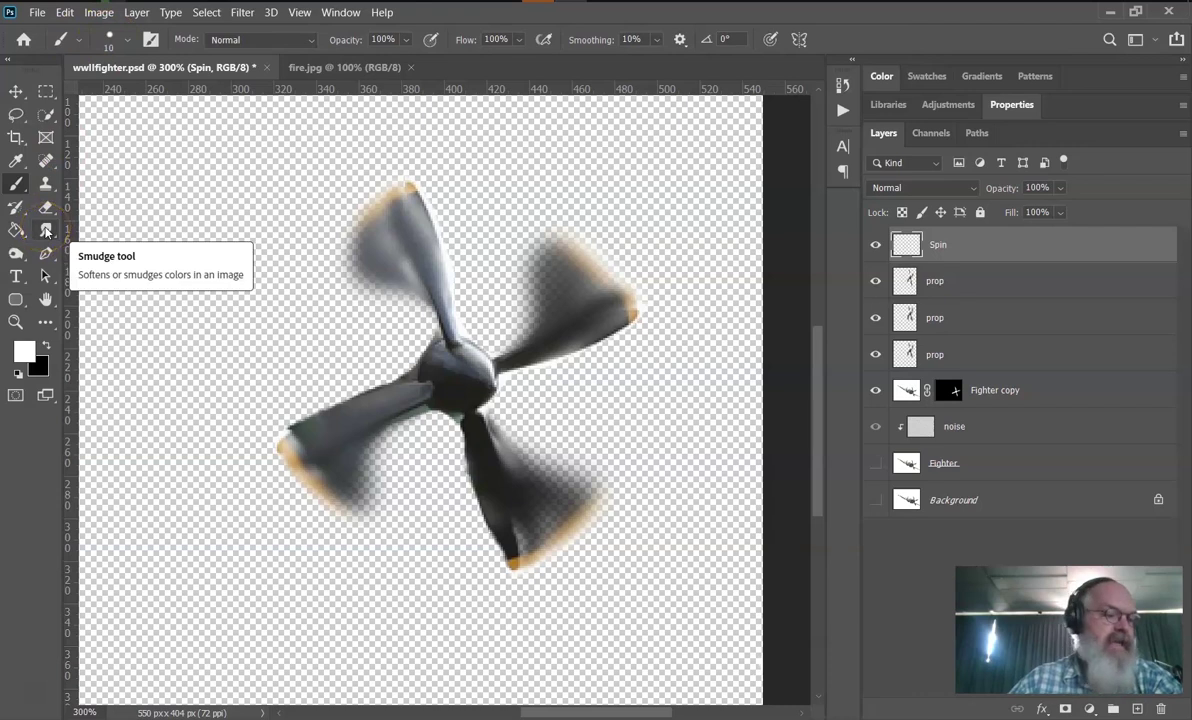
left_click(108, 39)
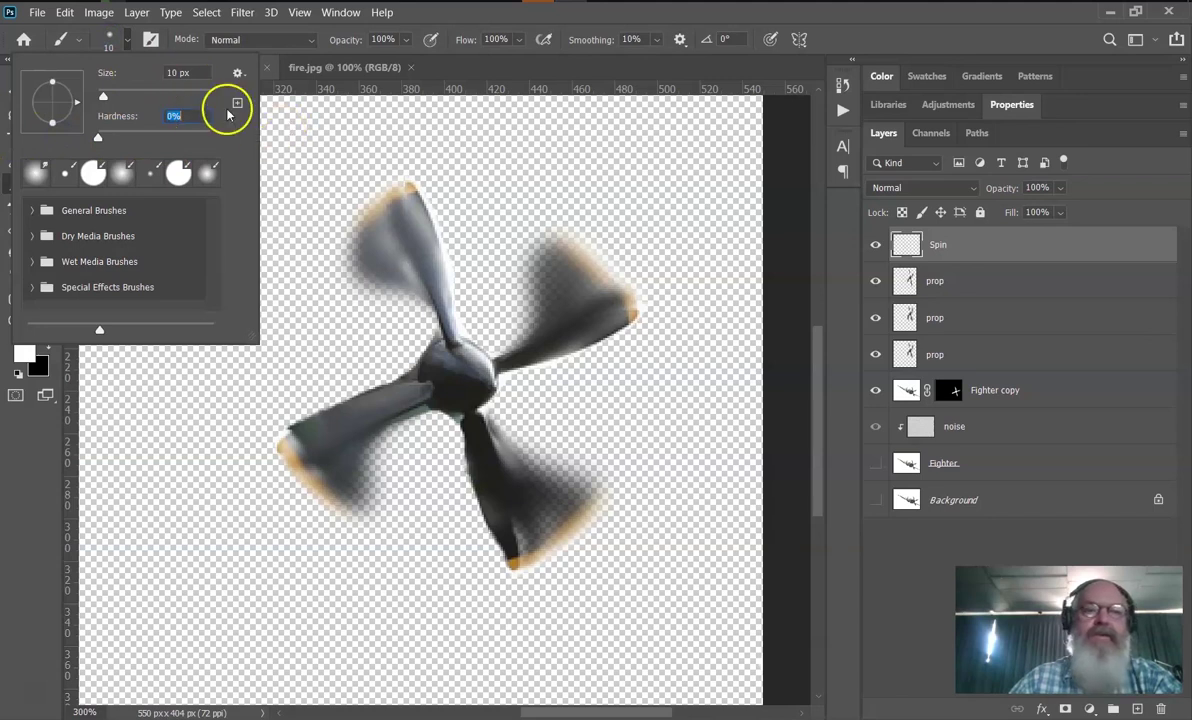
left_click(115, 43)
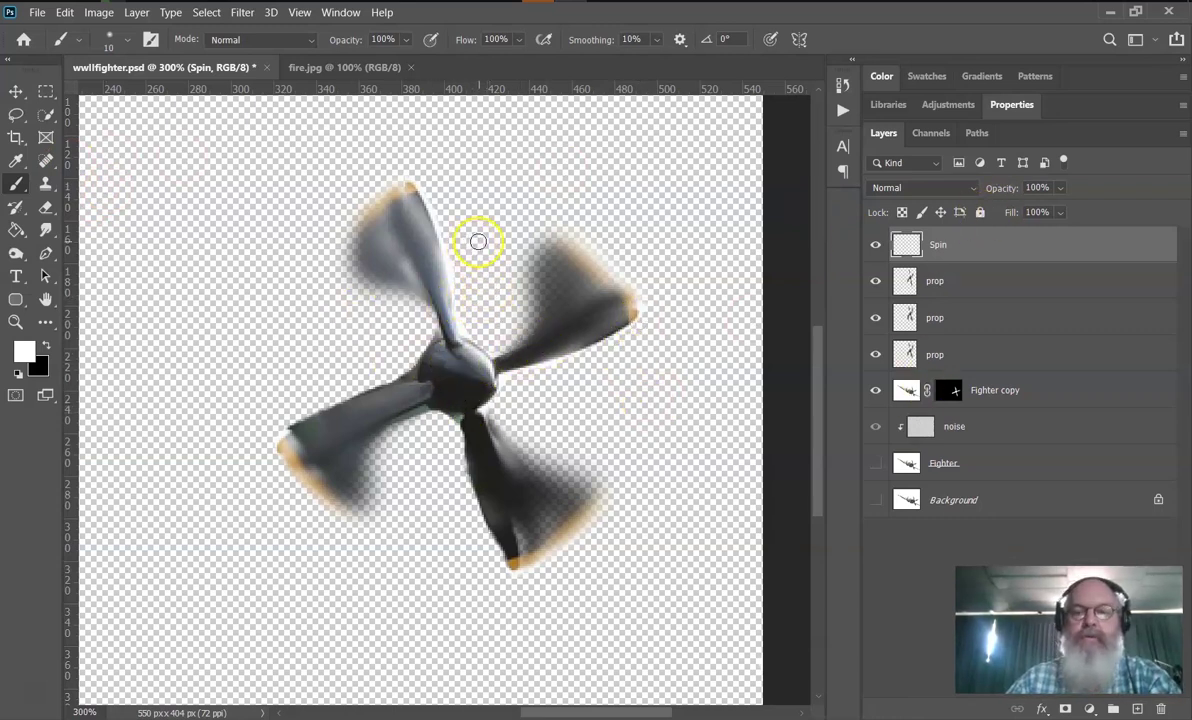
Step: Sample the light orange from the upper blade's tip as the foreground color for the brush
key("i")
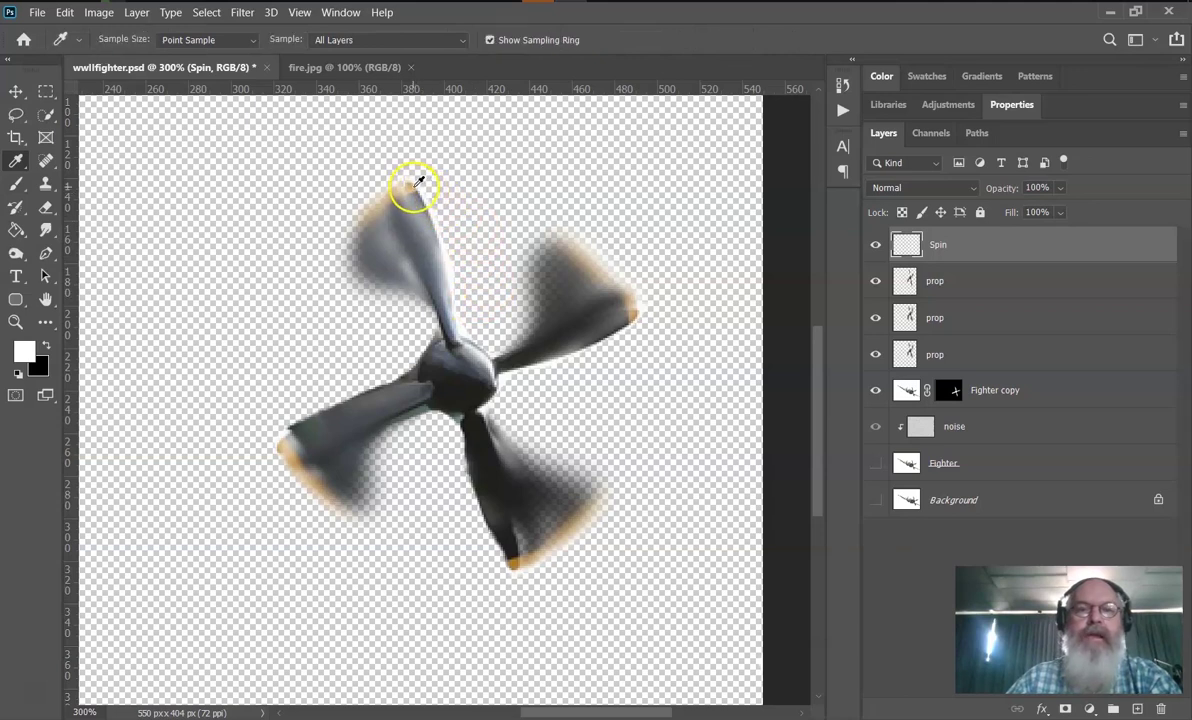
left_click(17, 184)
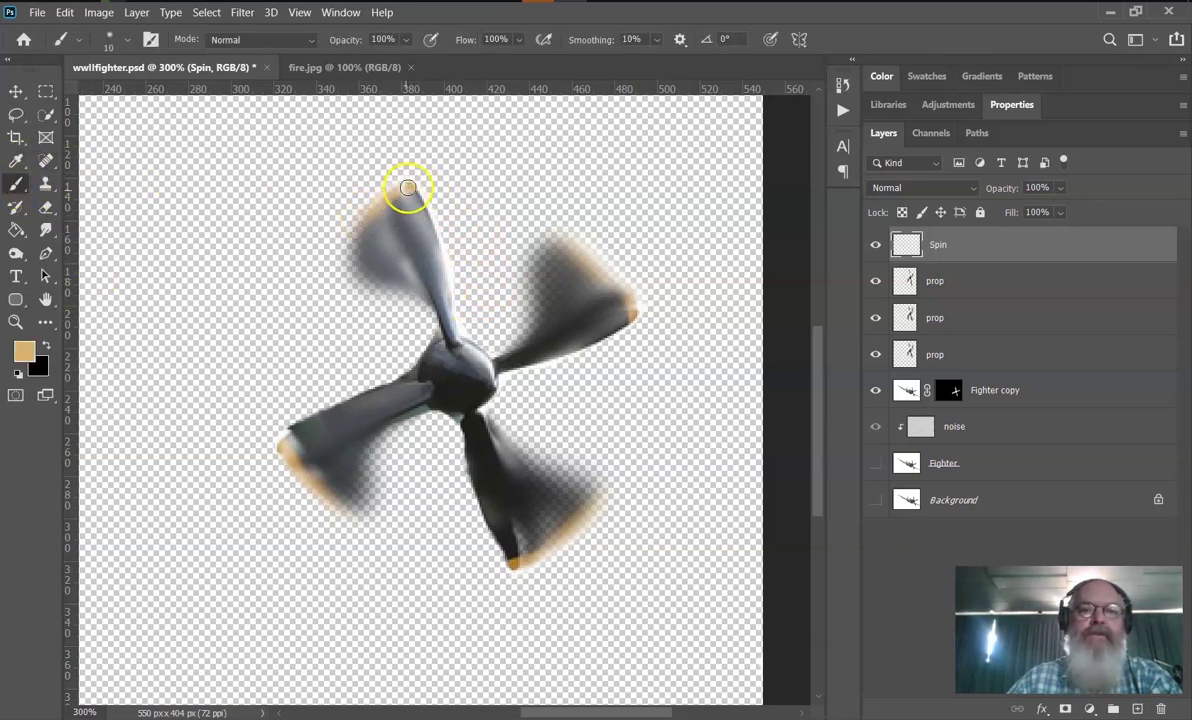
left_click(17, 166)
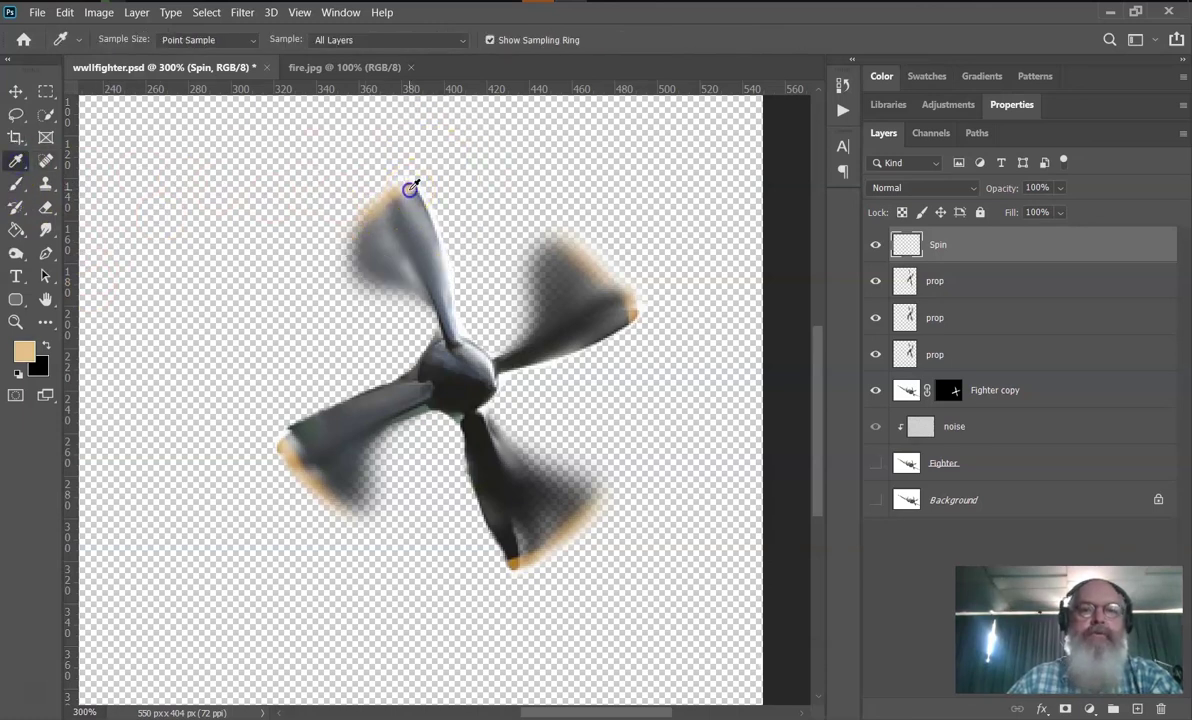
key("b")
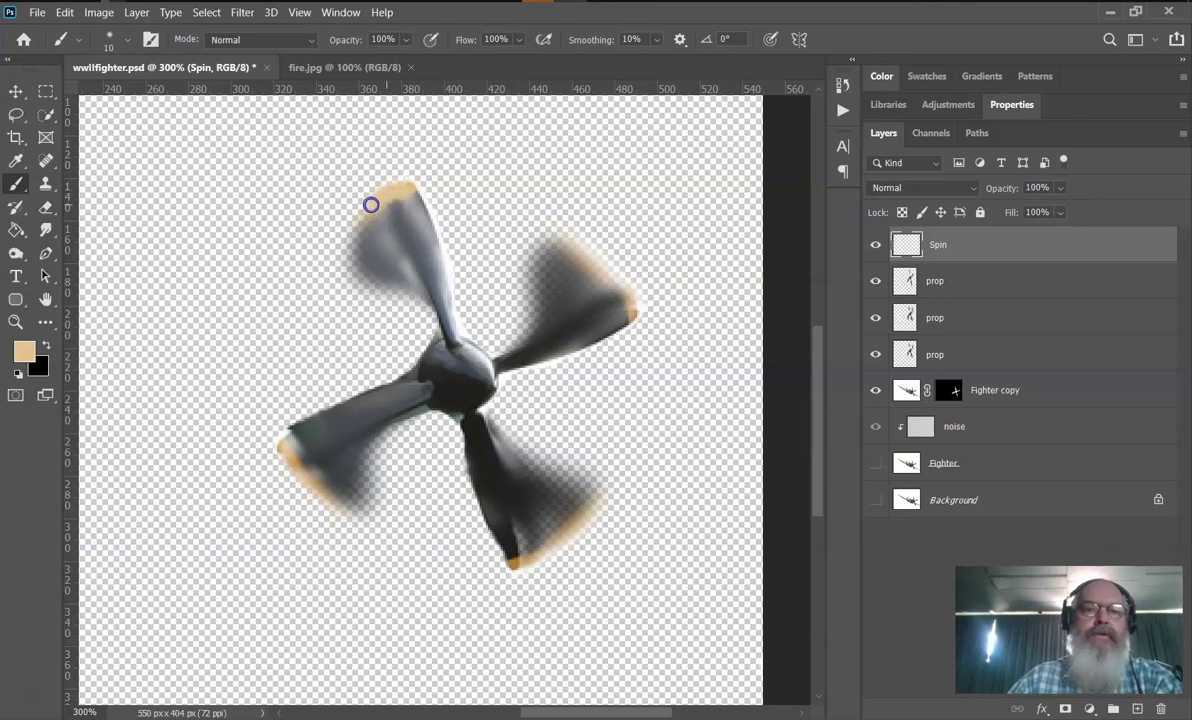
Step: Paint a closed light orange ring through the four blade tips on the Spin layer, undoing a misshapen first stroke
mouse_move(293, 435)
left_mouse_down()
mouse_move(365, 518)
mouse_move(499, 562)
mouse_move(561, 540)
mouse_move(643, 484)
mouse_move(676, 438)
mouse_move(690, 380)
left_mouse_up()
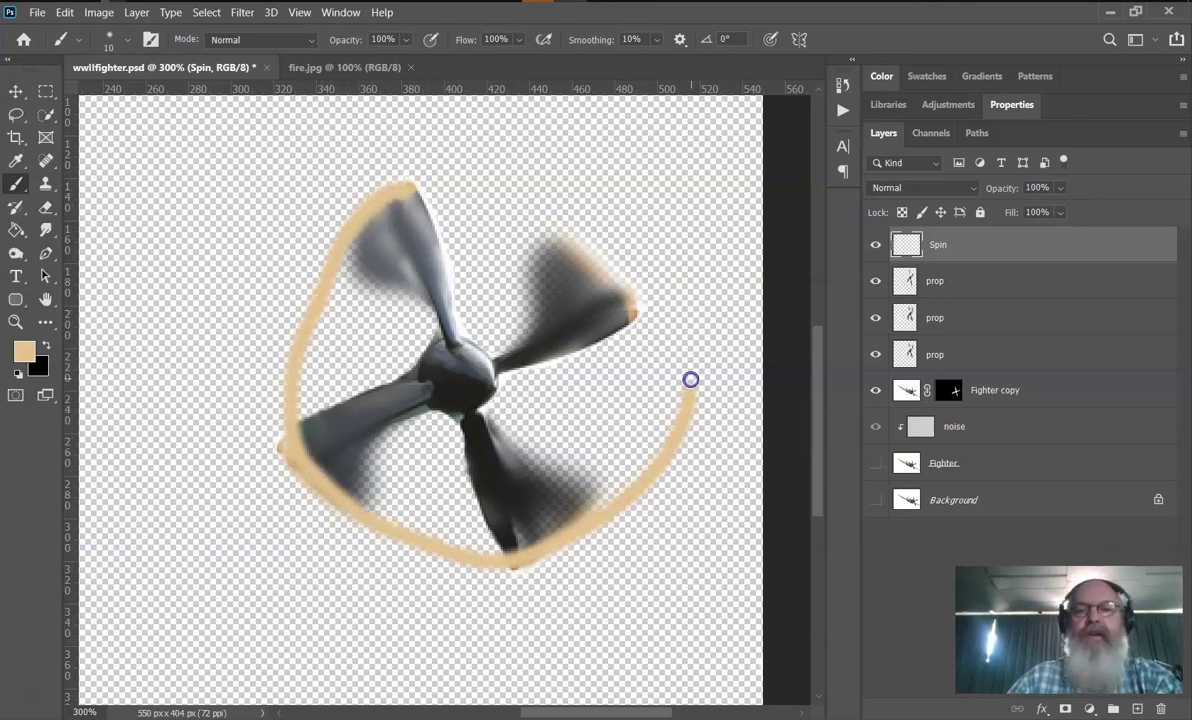
key("ctrl+z")
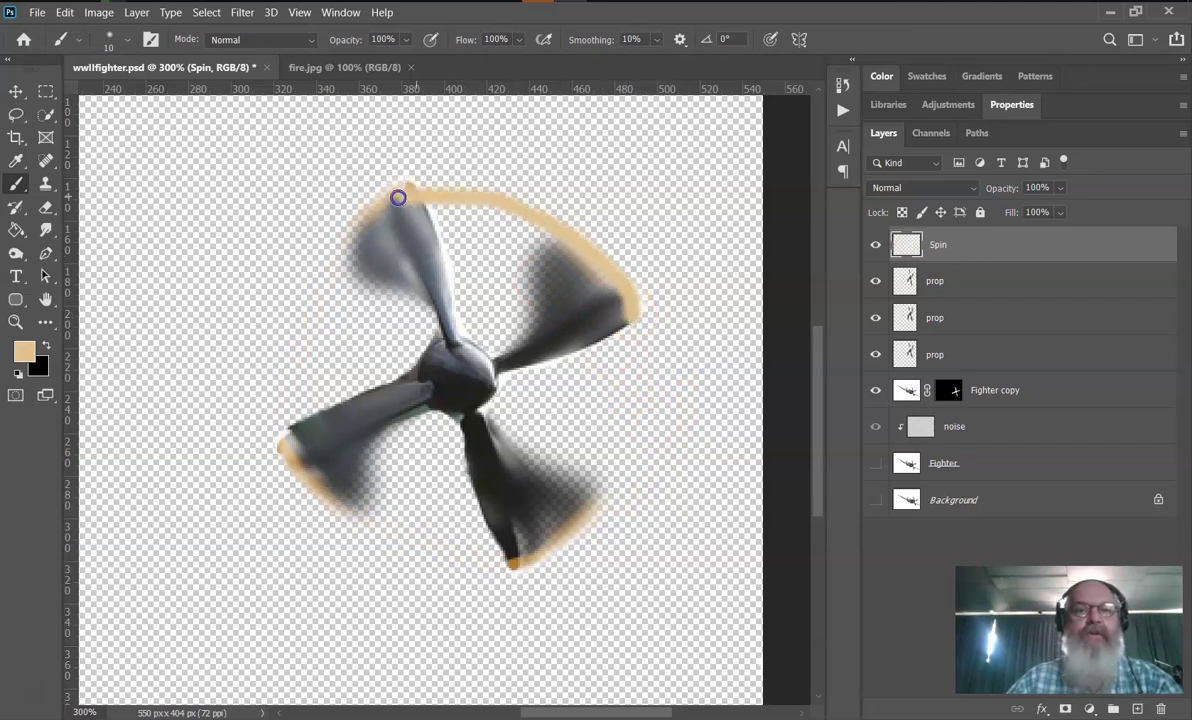
left_click_drag(398, 198, 320, 271)
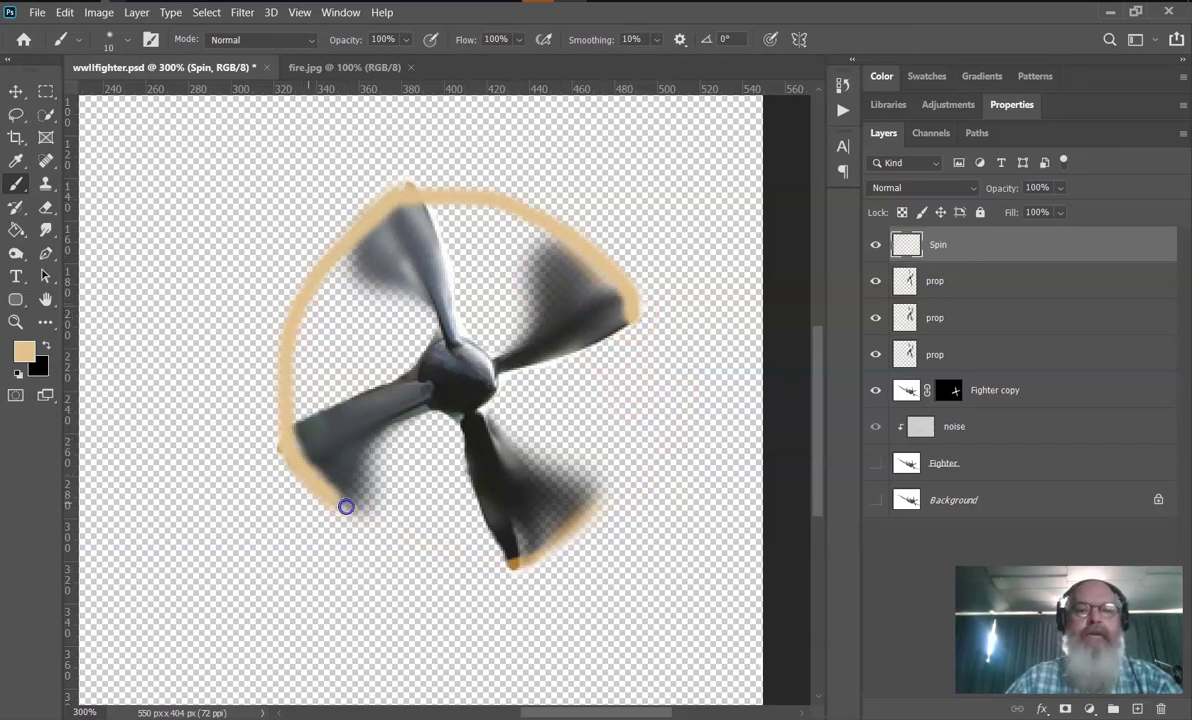
mouse_move(490, 557)
left_mouse_down()
mouse_move(573, 530)
mouse_move(629, 468)
mouse_move(638, 407)
left_mouse_up()
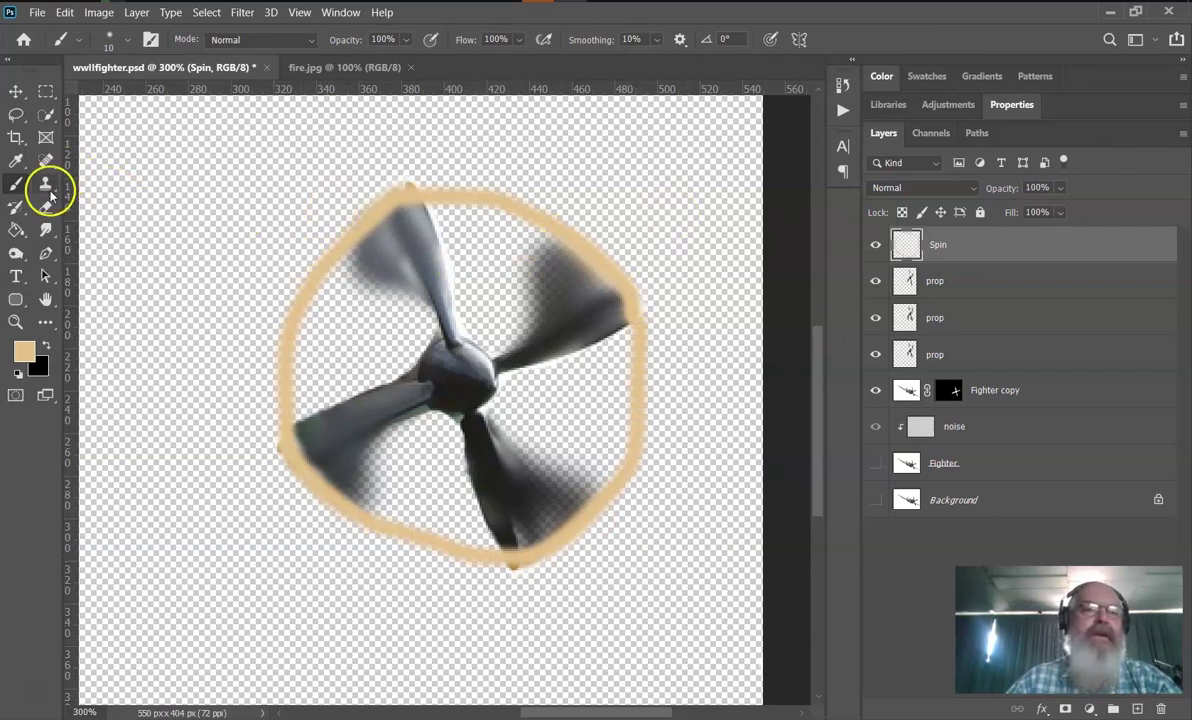
Step: Sample dark gray from the right blade and paint a closed ring about 100 px wide around the propeller hub on the Spin layer
key("i")
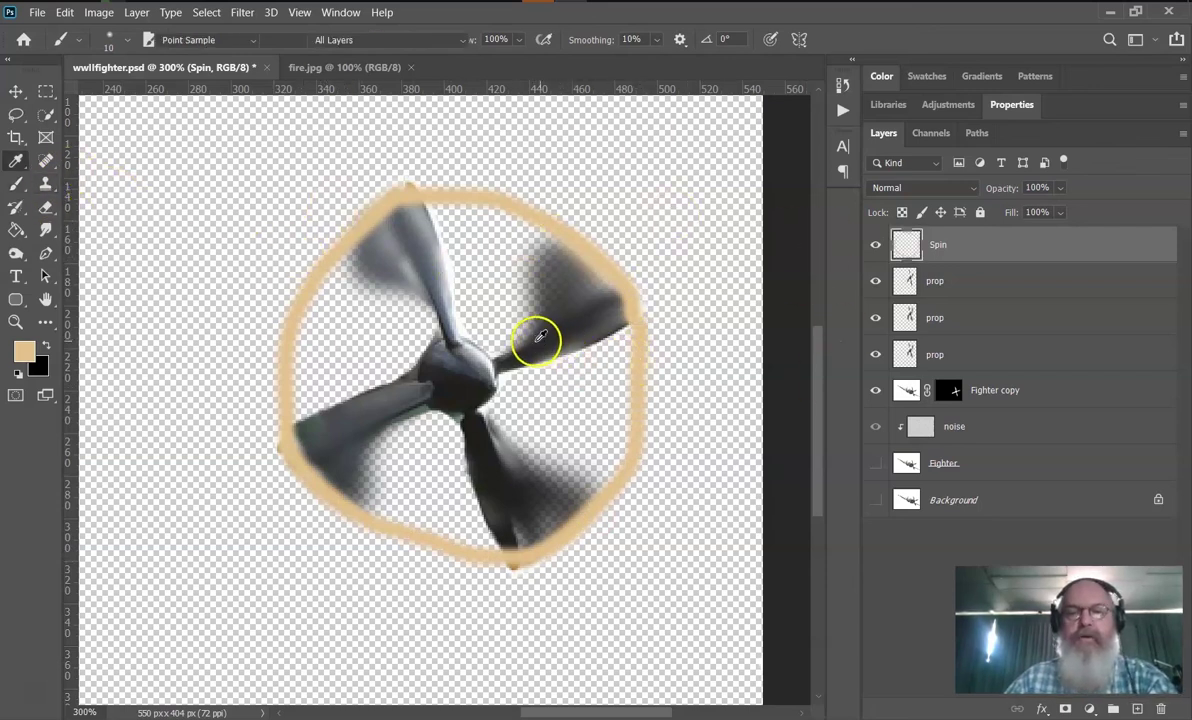
left_click(539, 350)
key("b")
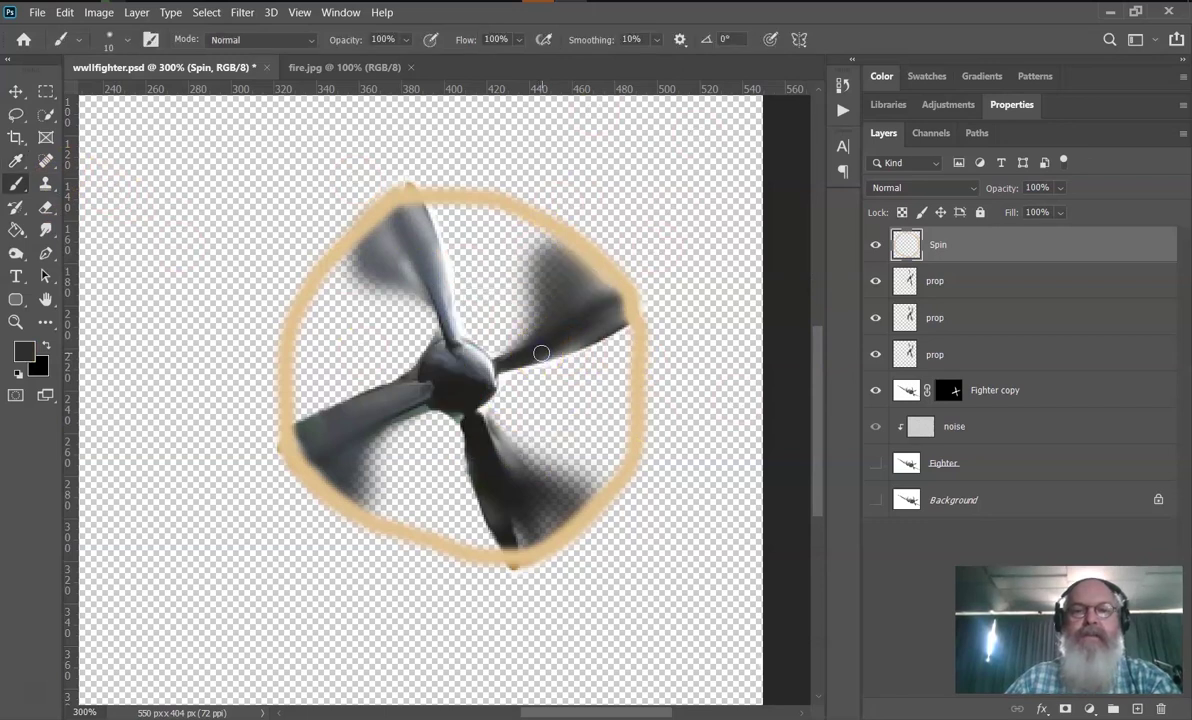
mouse_move(486, 306)
left_mouse_down()
mouse_move(396, 317)
mouse_move(374, 345)
mouse_move(377, 432)
mouse_move(408, 467)
mouse_move(482, 478)
mouse_move(549, 439)
mouse_move(560, 324)
left_mouse_up()
left_click_drag(496, 304, 487, 310)
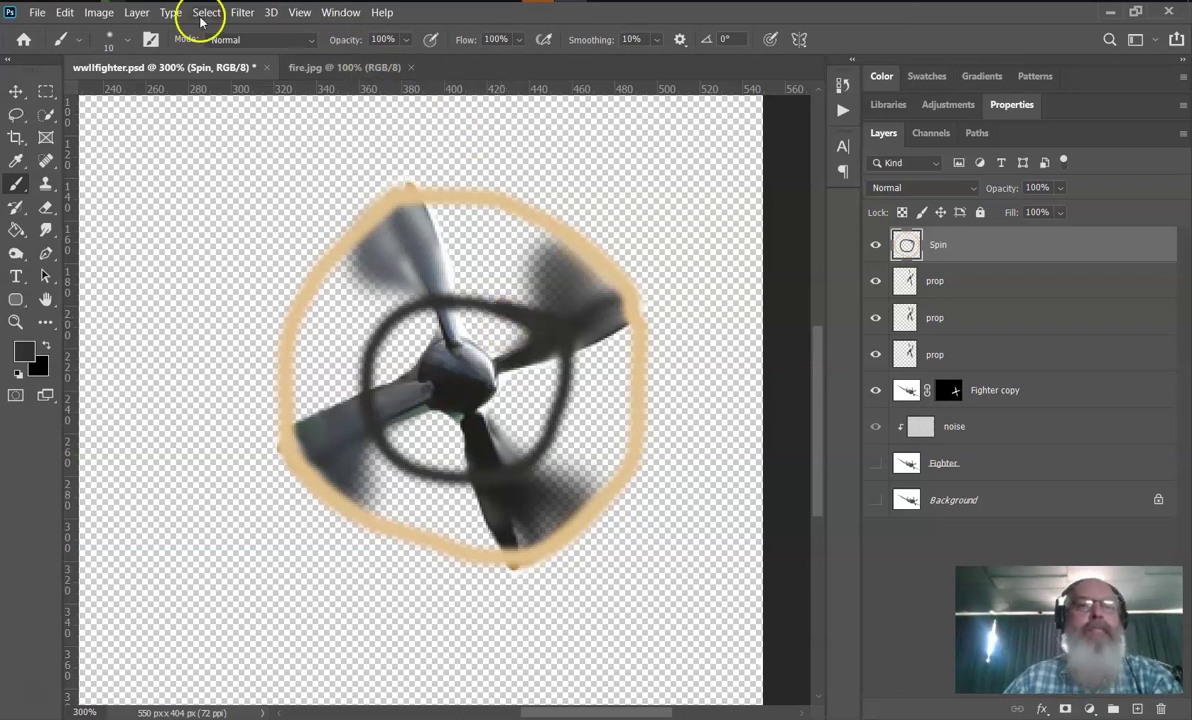
Step: Apply a Gaussian Blur with a radius of 11.1 pixels to the painted rings on the Spin layer
left_click(240, 13)
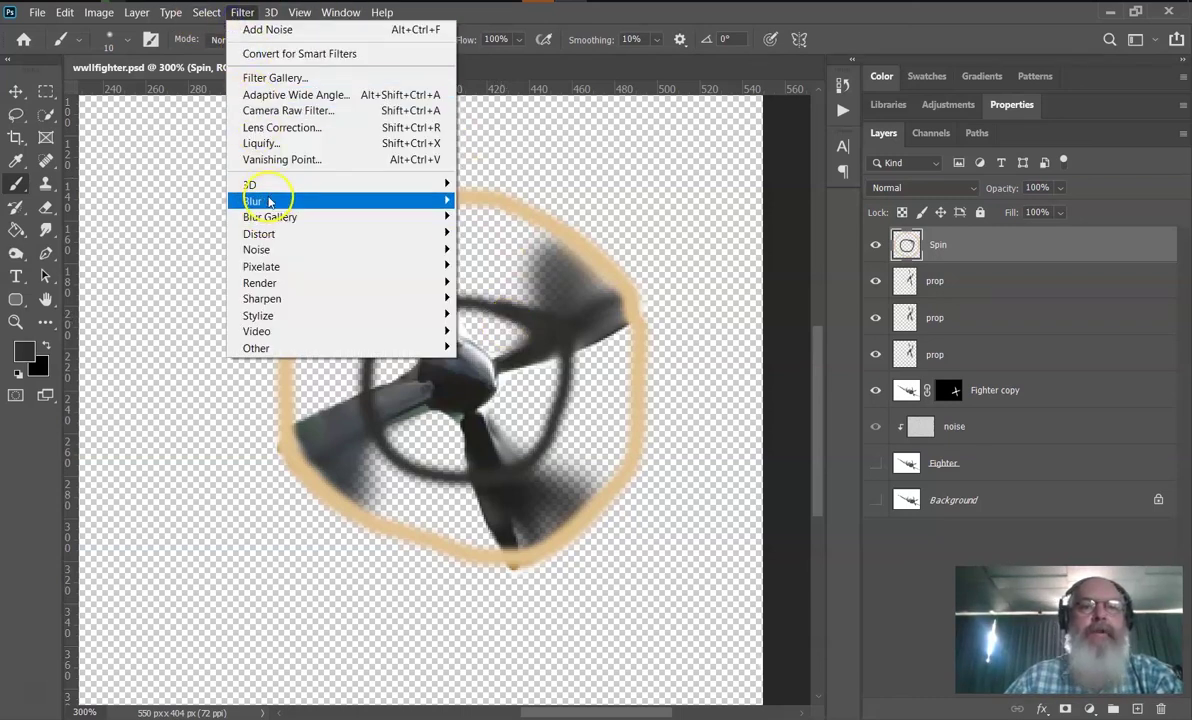
mouse_move(436, 201)
left_click(515, 266)
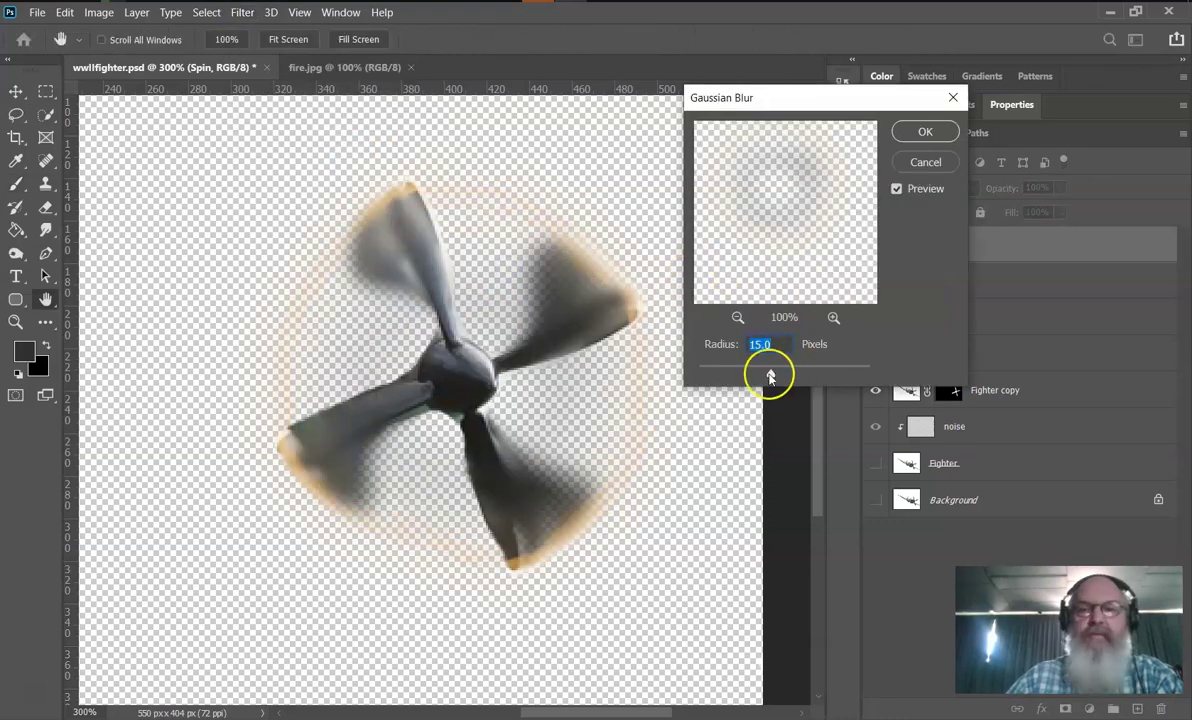
left_click_drag(772, 377, 769, 376)
left_click(396, 218)
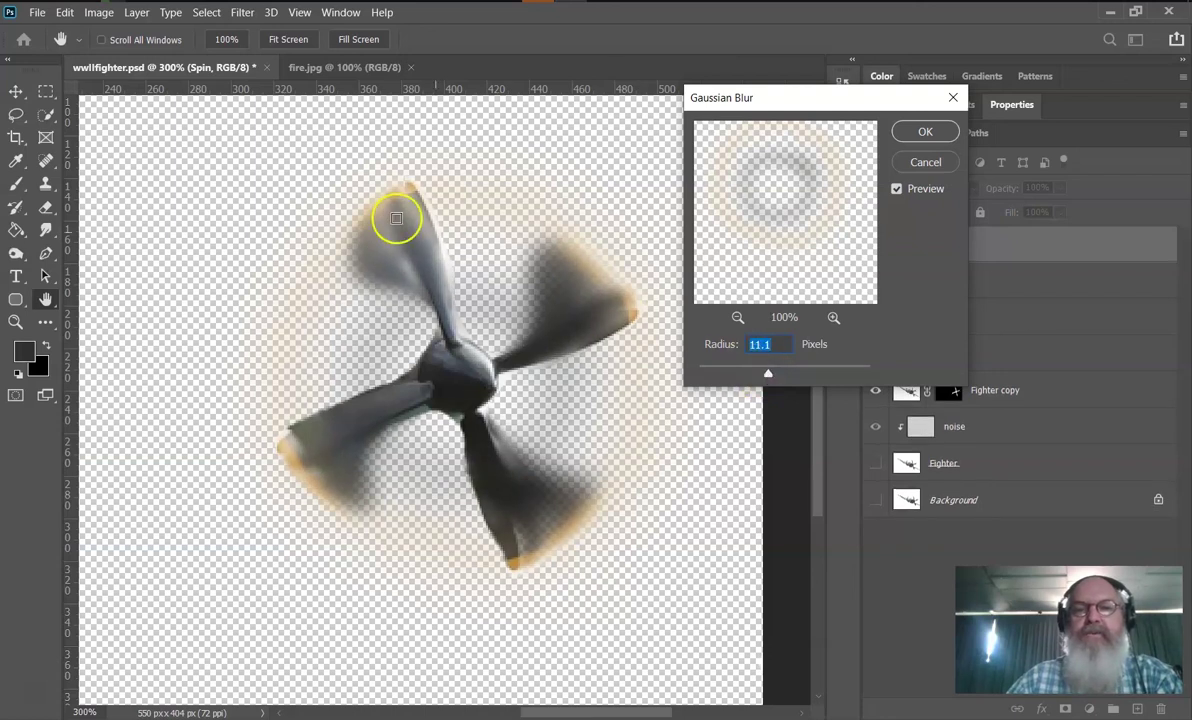
left_click(922, 130)
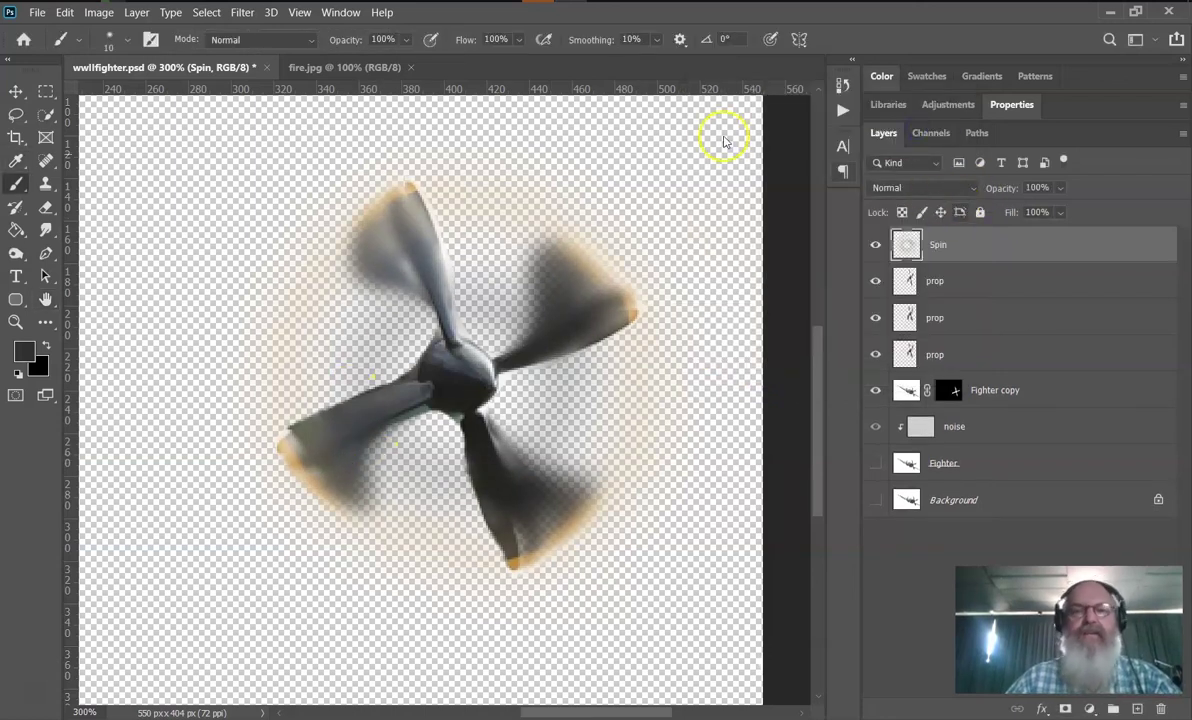
Step: Duplicate the Spin layer and apply a Gaussian Blur with a radius of 12.5 pixels to the copy
key("ctrl+j")
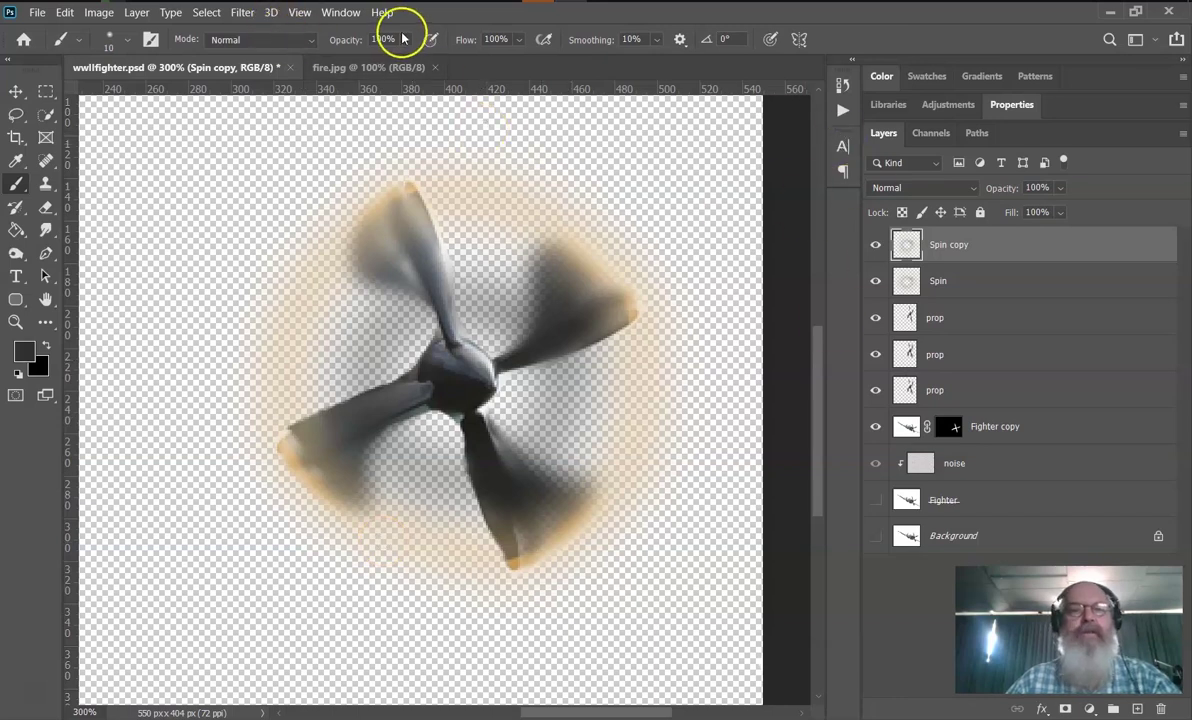
left_click(242, 12)
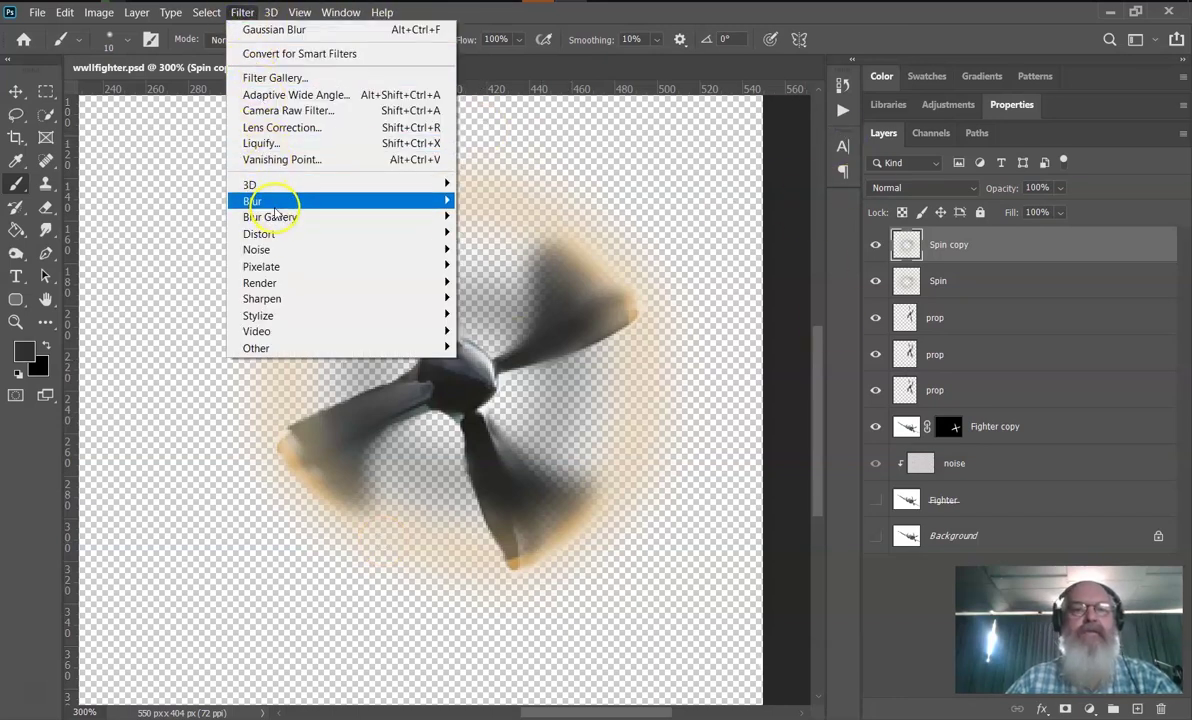
mouse_move(277, 206)
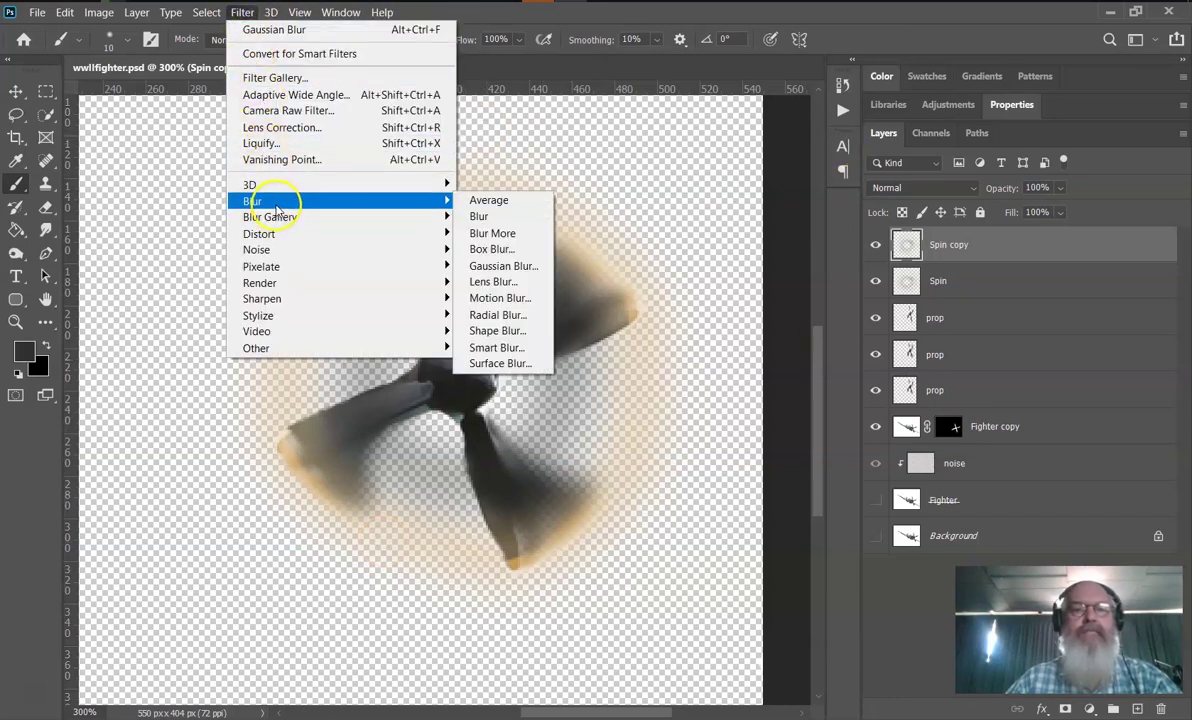
left_click(517, 266)
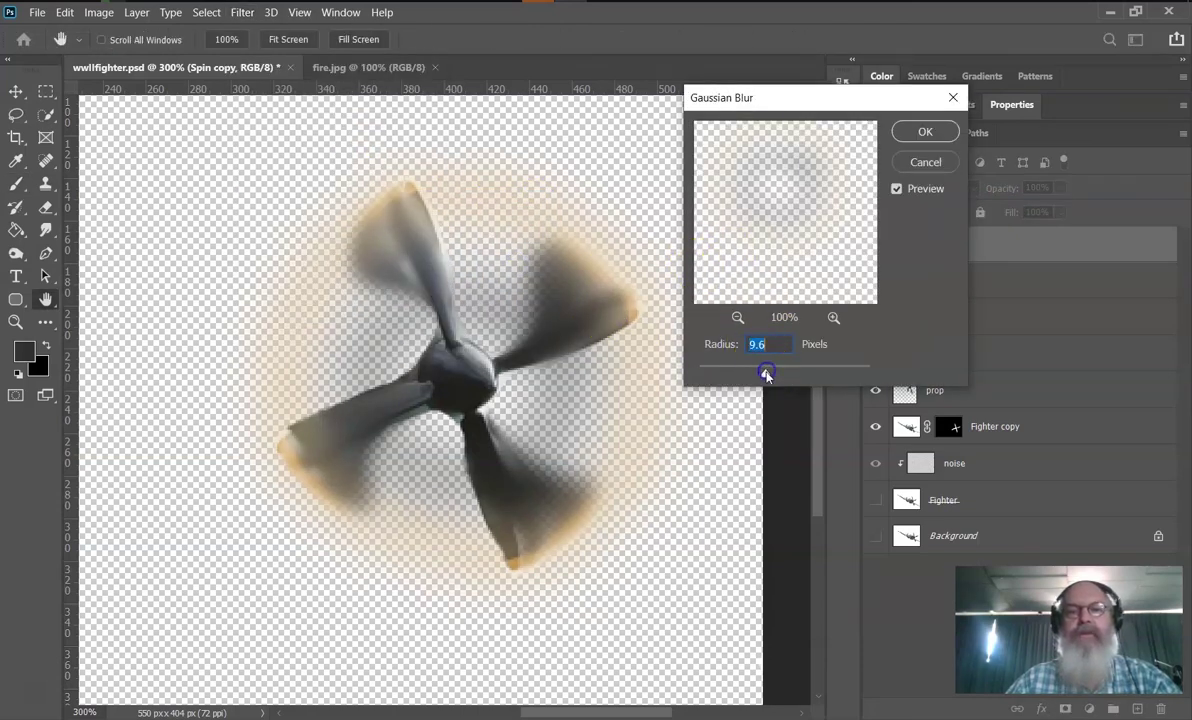
left_click_drag(767, 376, 770, 375)
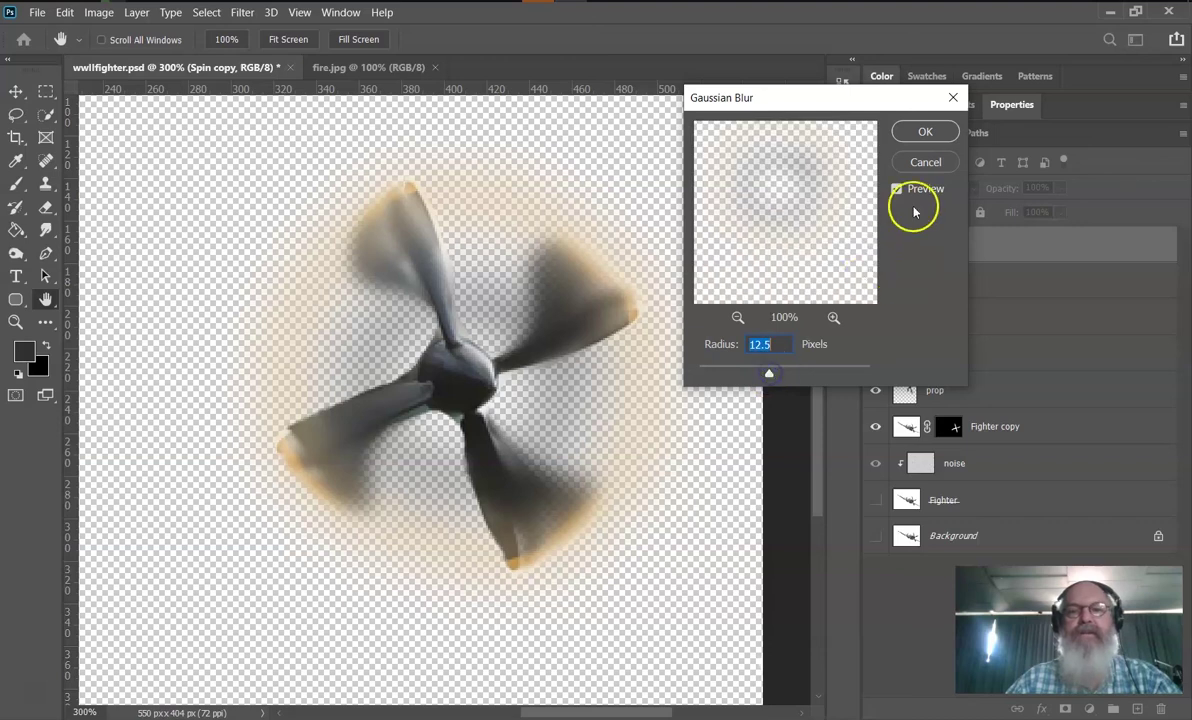
left_click(920, 132)
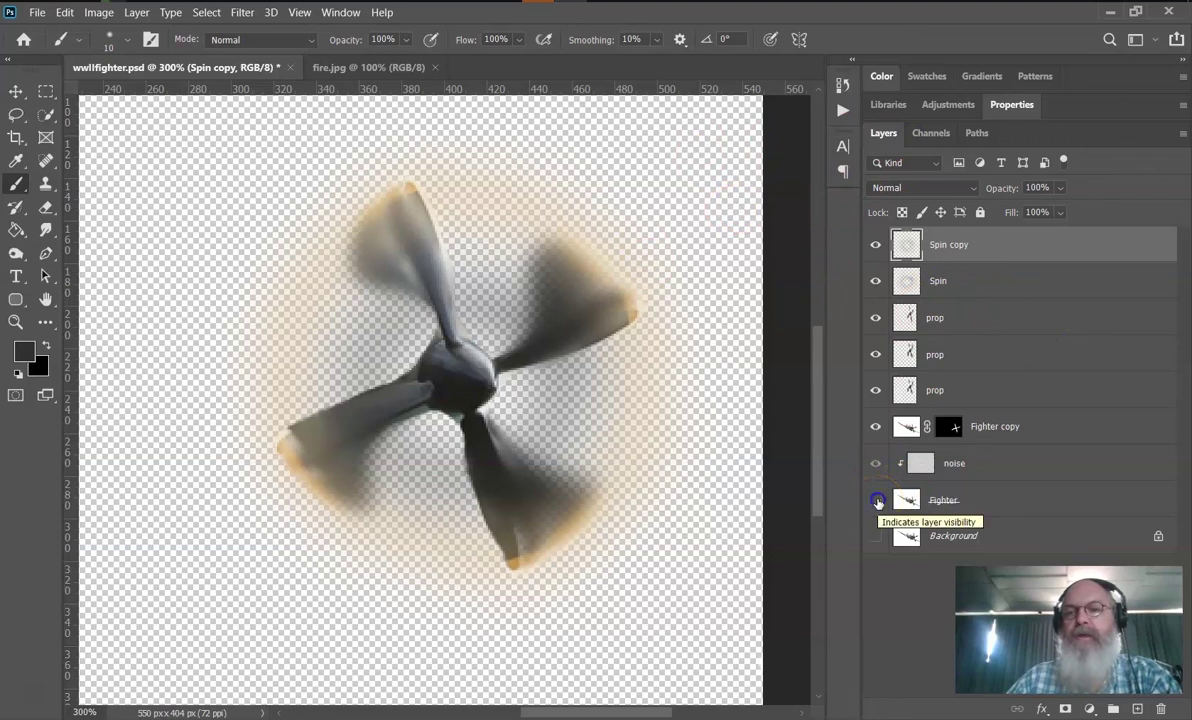
Step: Make the Fighter layer visible again beneath the propeller and spin layers
left_click(876, 500)
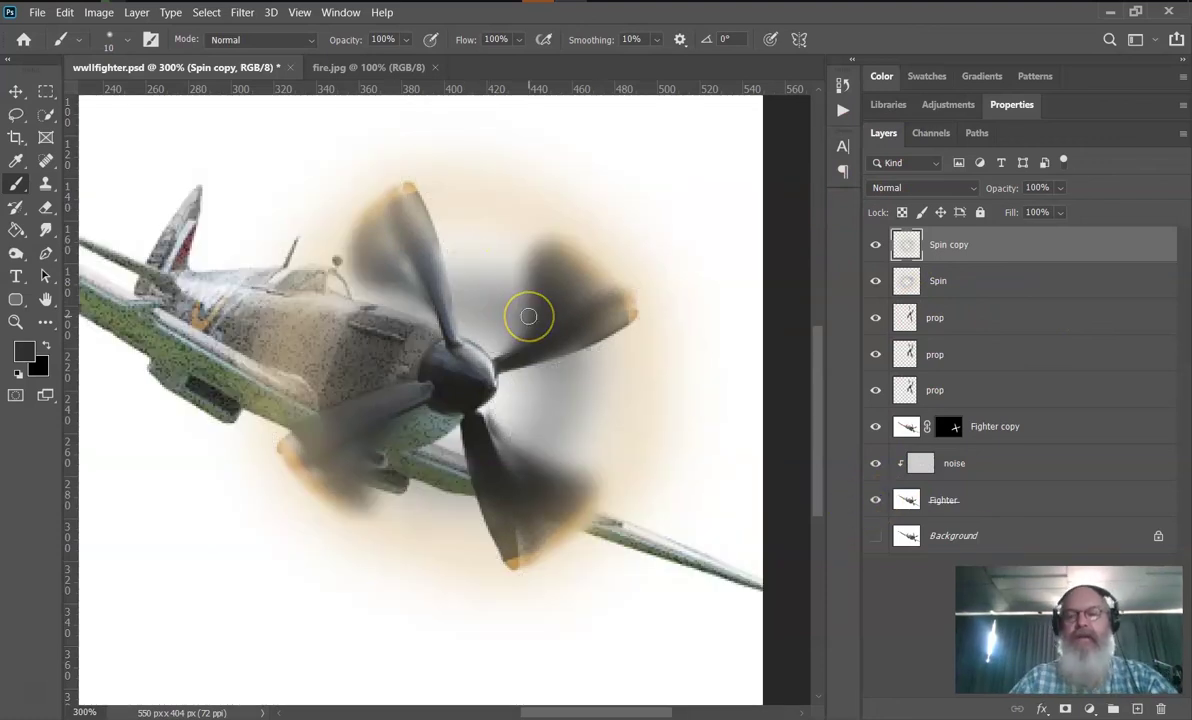
key("ctrl+1")
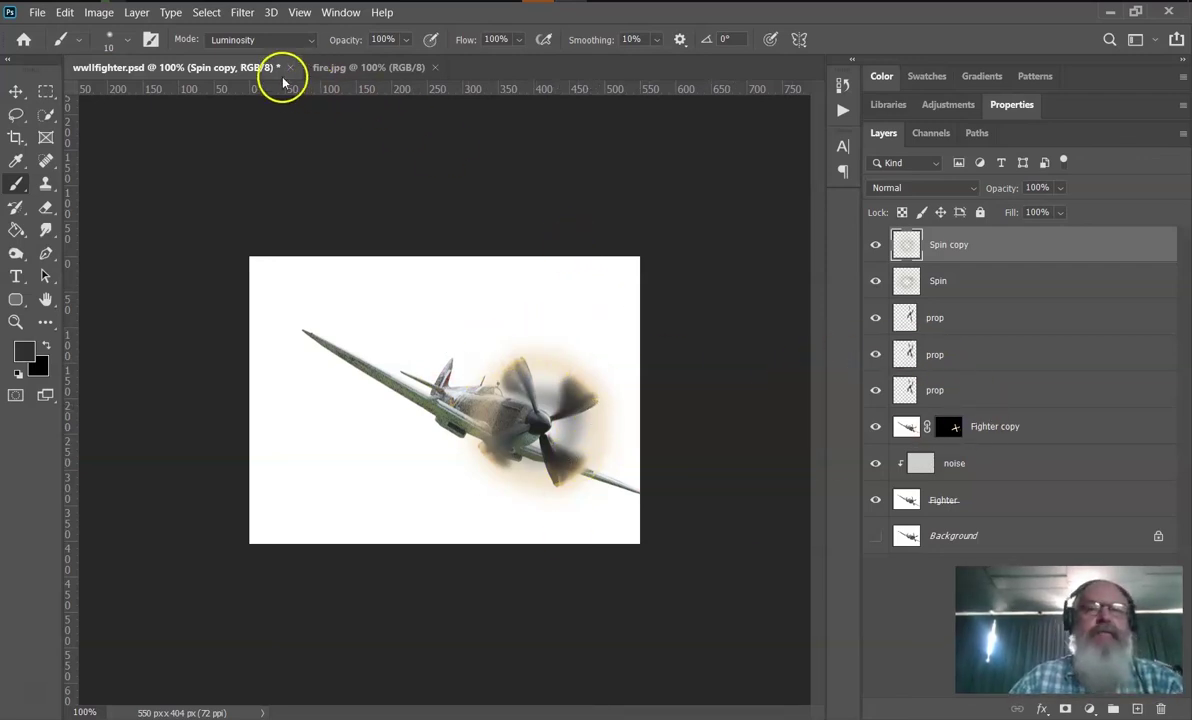
Step: Check the pixel dimensions and resolution of fire.jpg in Image Size, keeping its original size
left_click(368, 68)
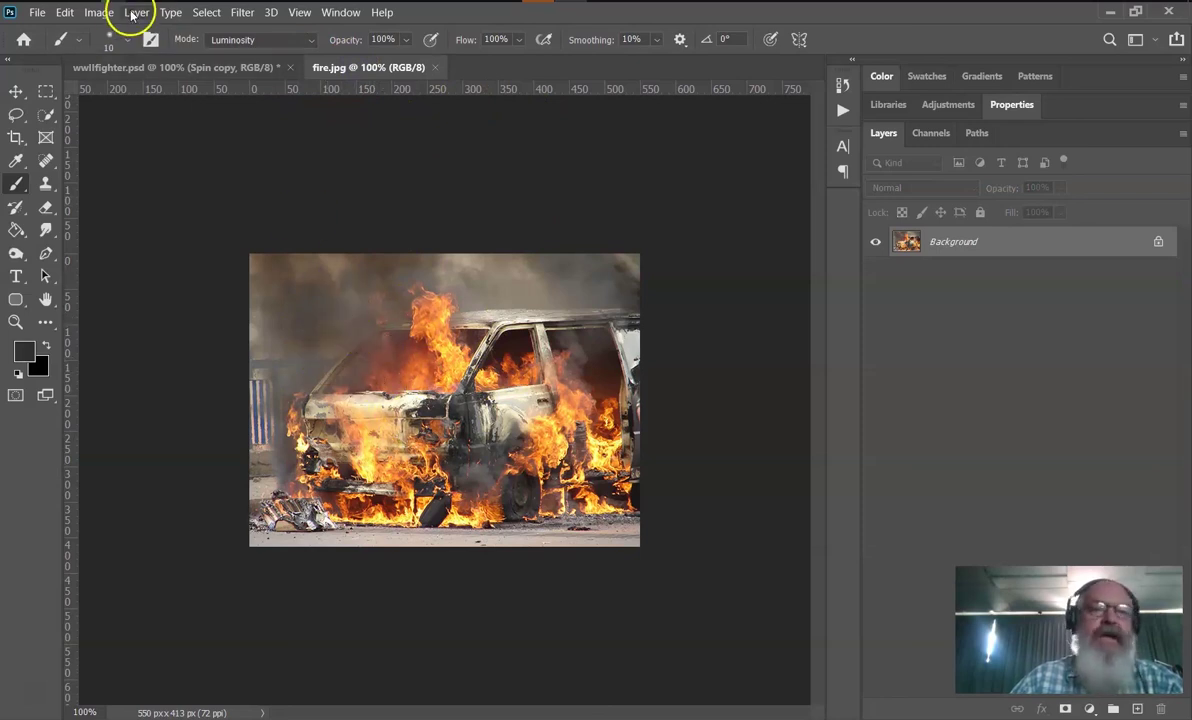
left_click(100, 13)
left_click(98, 13)
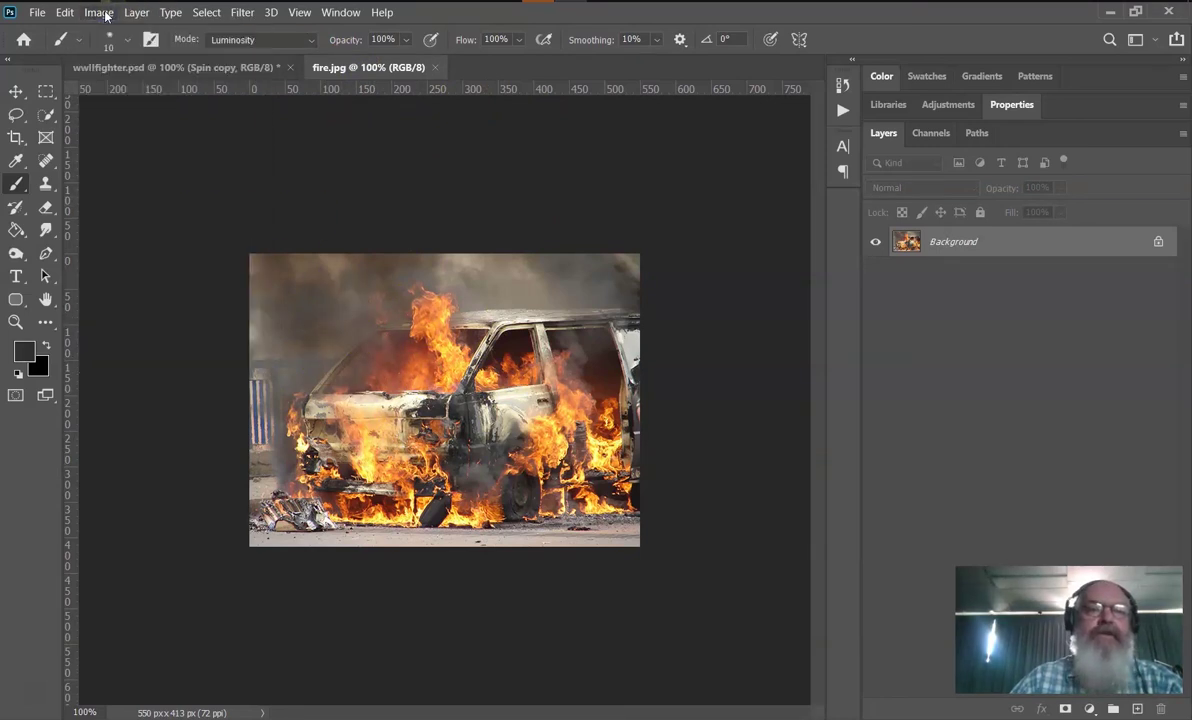
left_click(105, 14)
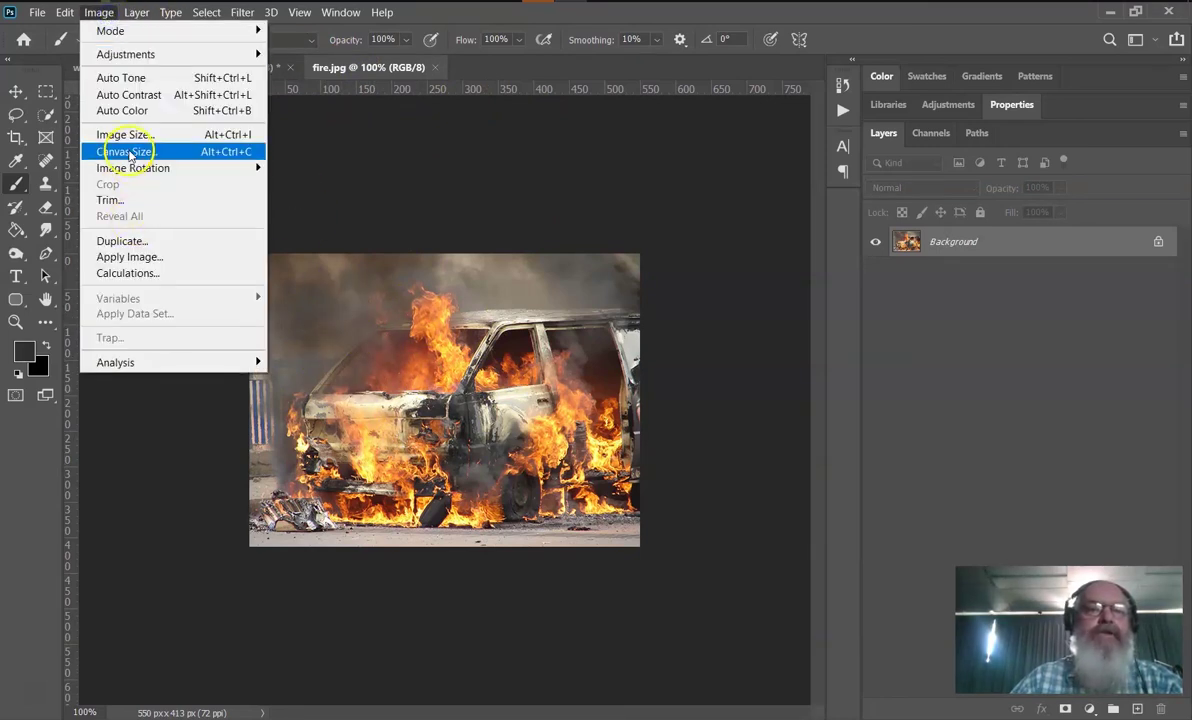
left_click(128, 133)
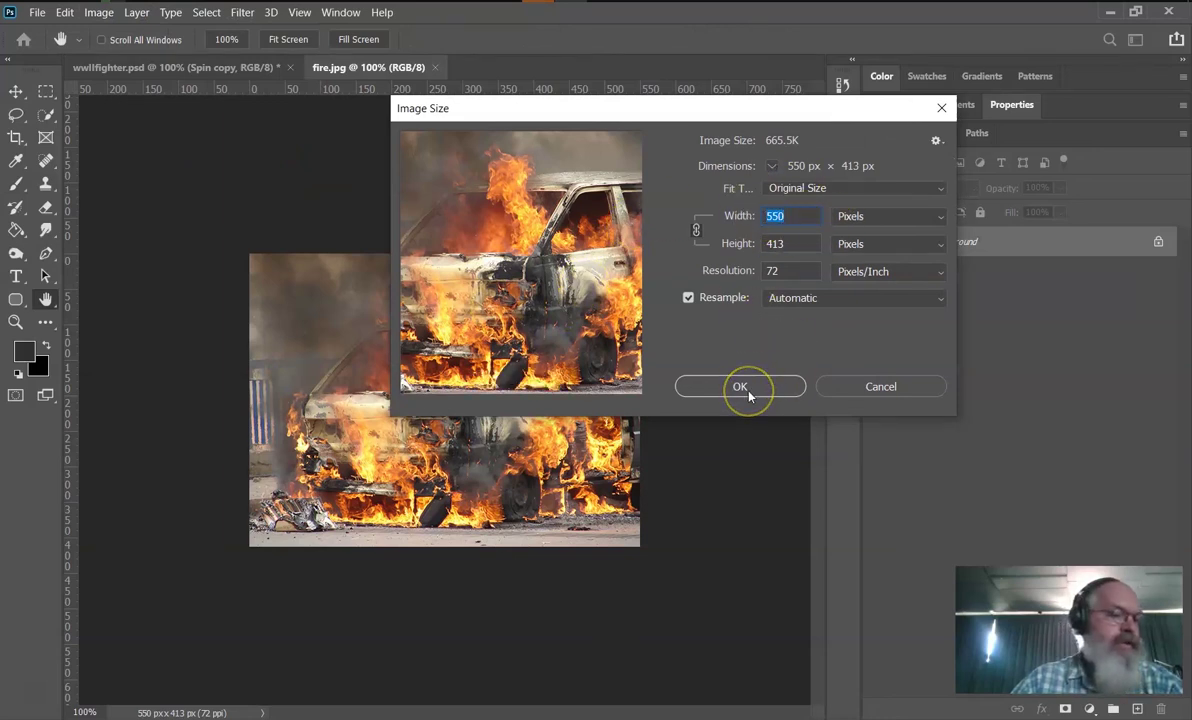
left_click_drag(750, 396, 751, 332)
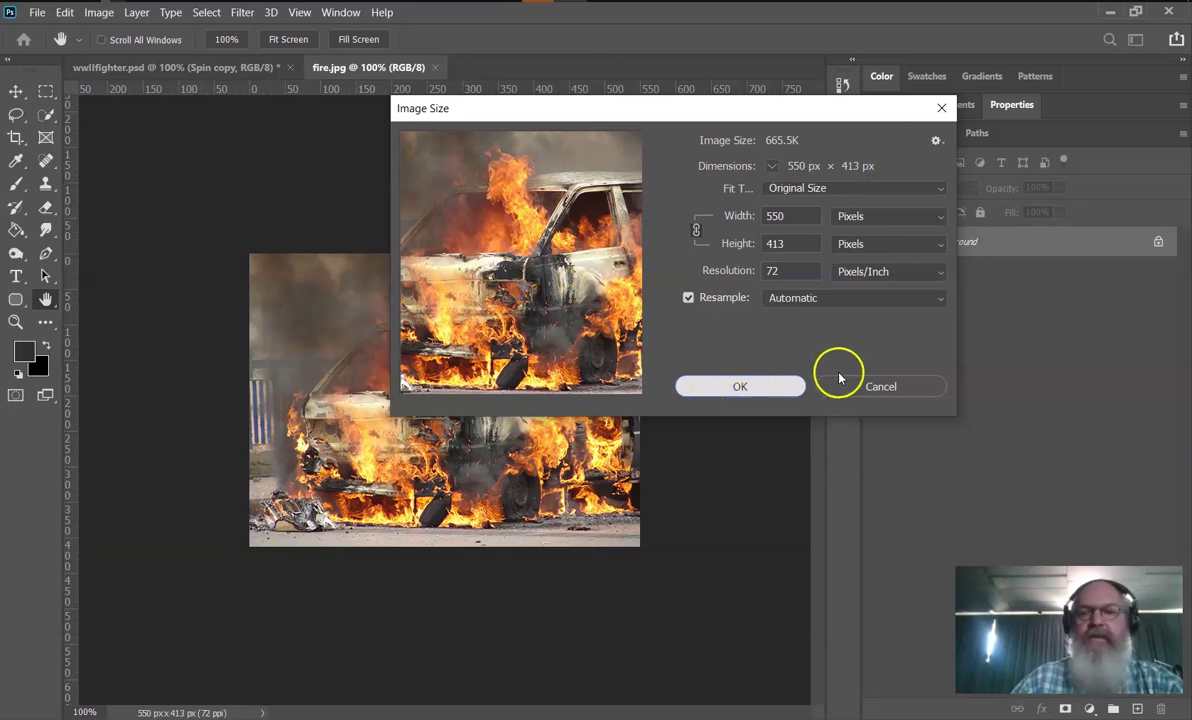
left_click(745, 386)
Step: Copy the Background layer of fire.jpg into wwllfighter.psd and rename the resulting layer Fire
left_click(888, 105)
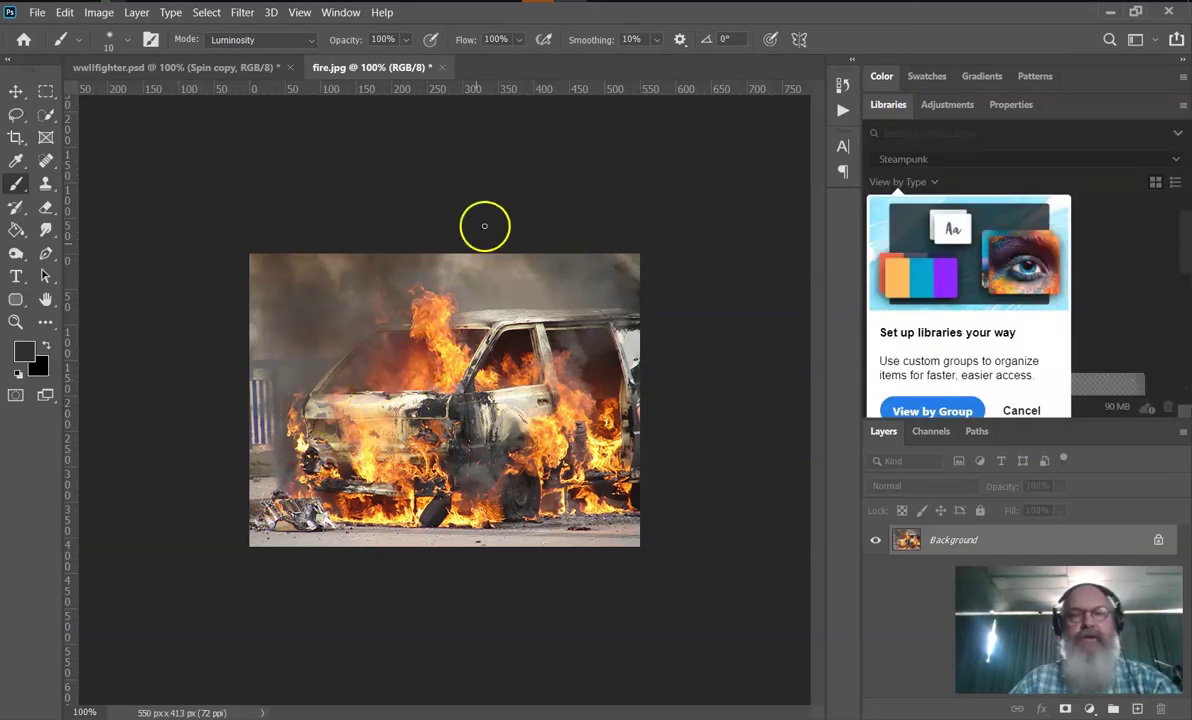
left_click(16, 91)
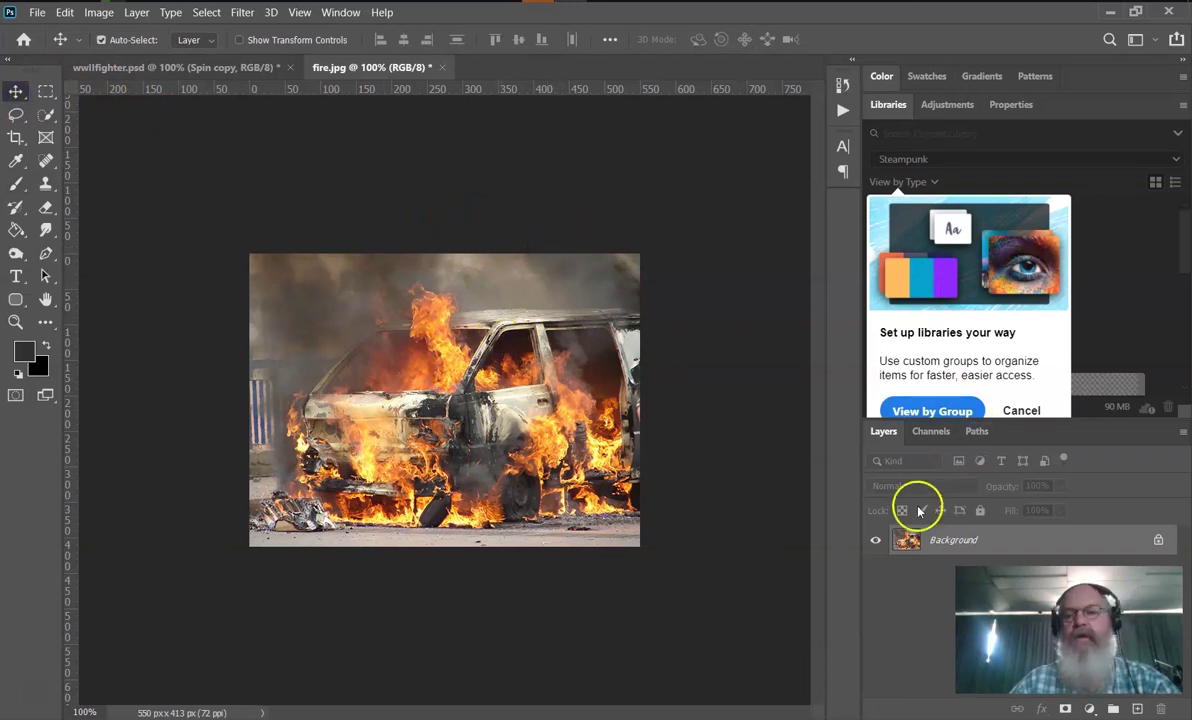
left_click(890, 107)
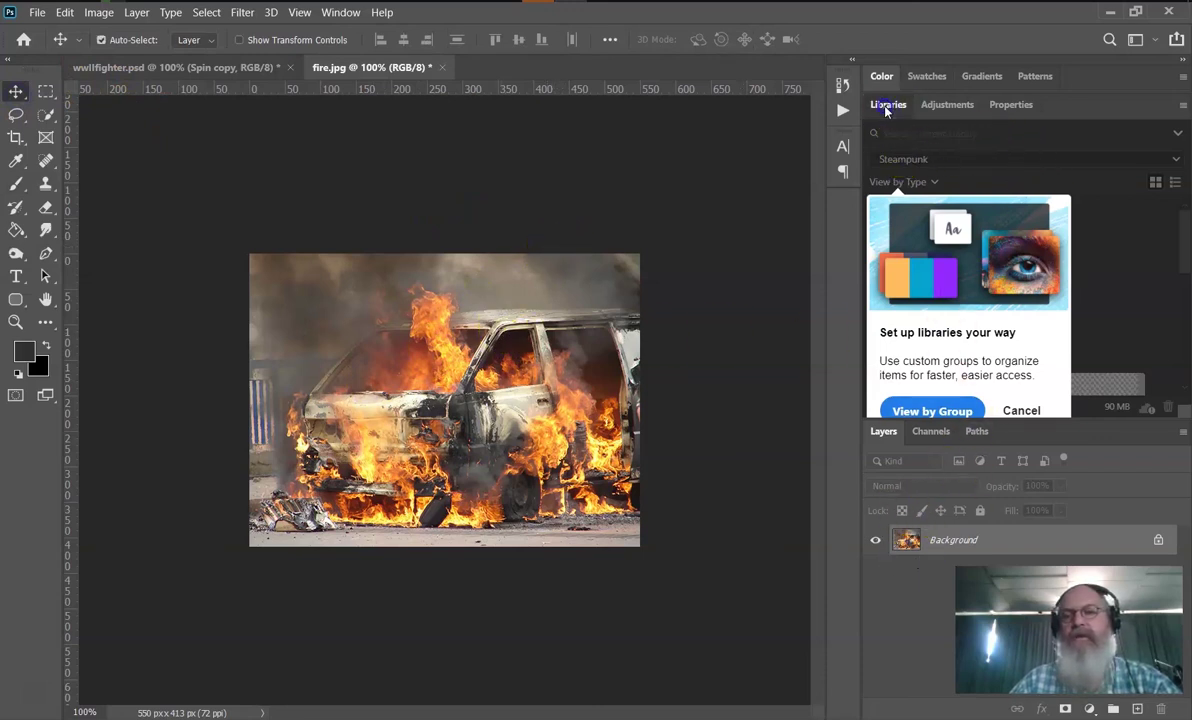
left_click_drag(952, 245, 428, 392)
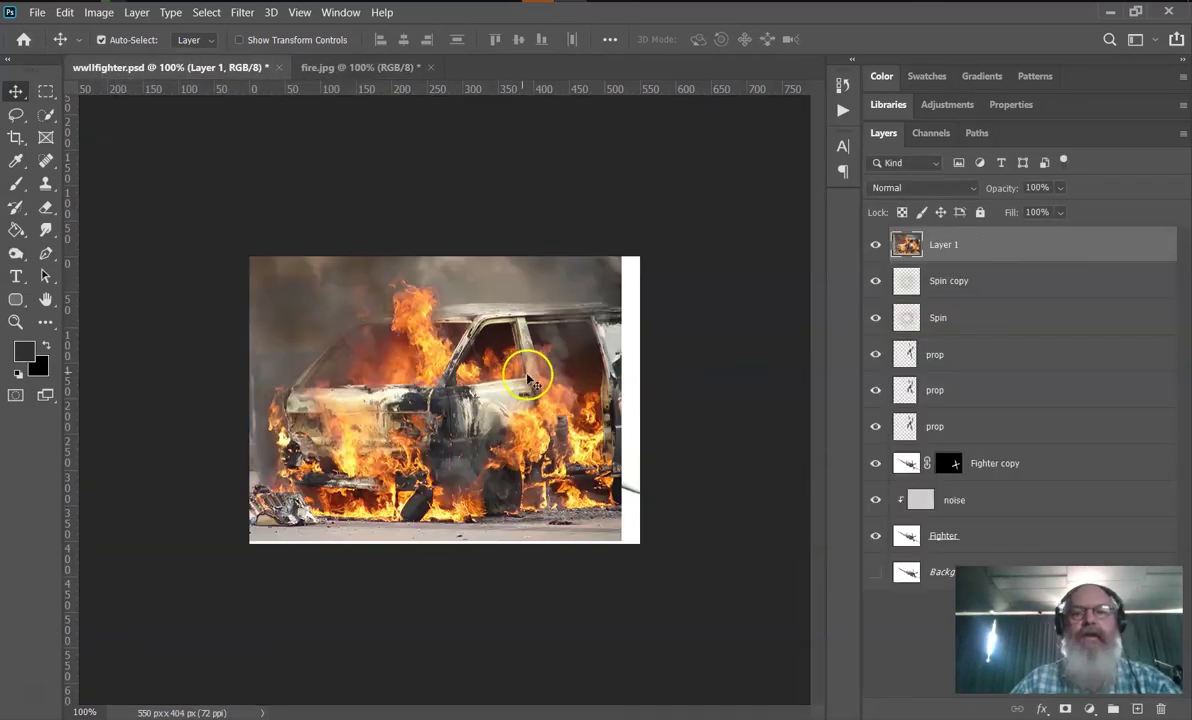
double_click(944, 244)
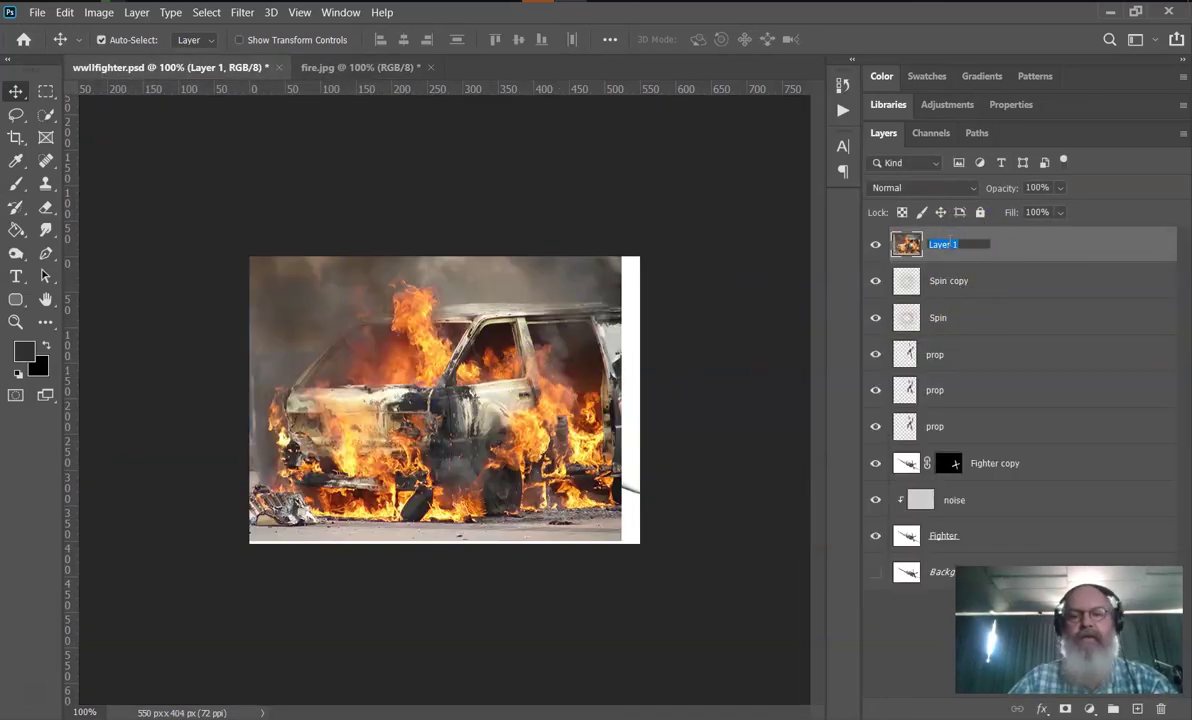
key("Return")
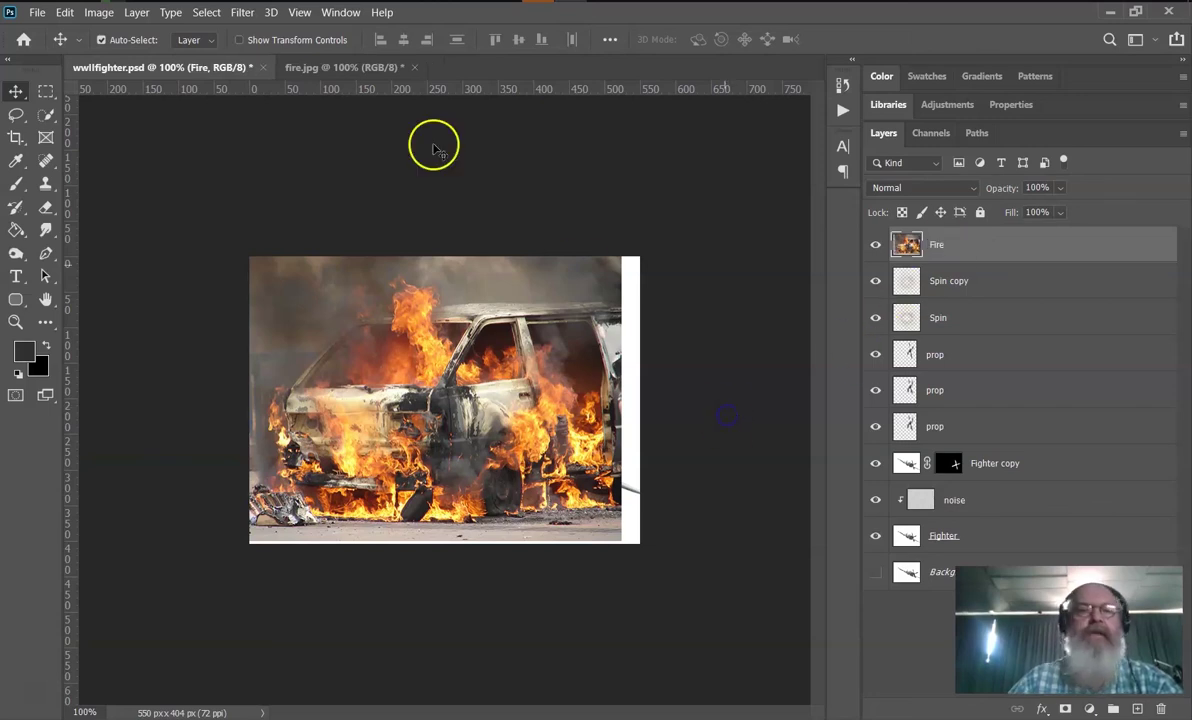
left_click(318, 67)
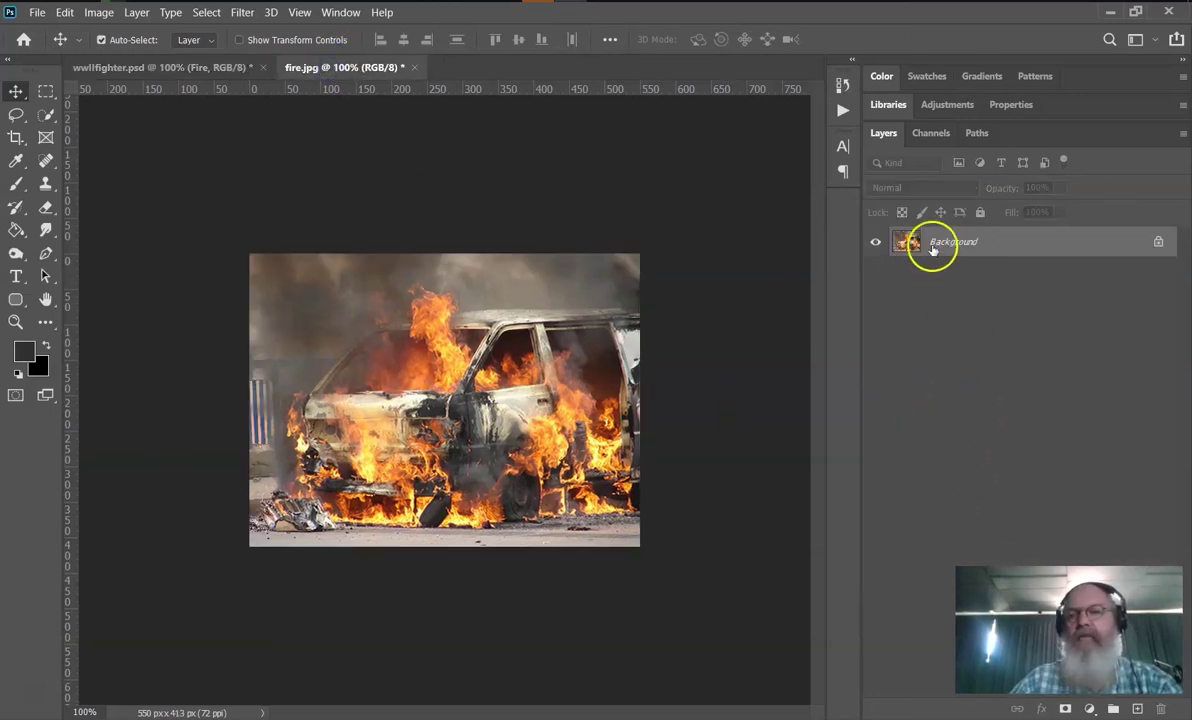
left_click_drag(957, 243, 418, 183)
left_click_drag(955, 246, 1161, 709)
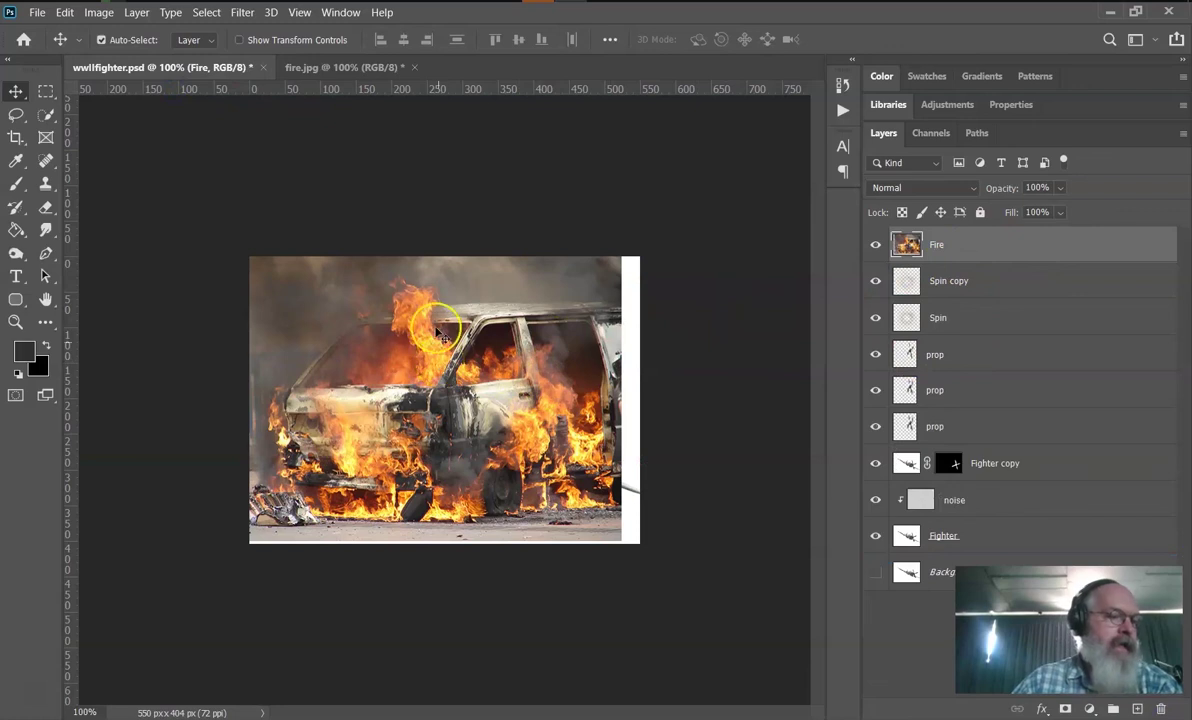
Step: Shift the Fire layer slightly right and down, then copy a freehand-lassoed patch of flames and charred metal to a new layer
left_click_drag(402, 341, 419, 353)
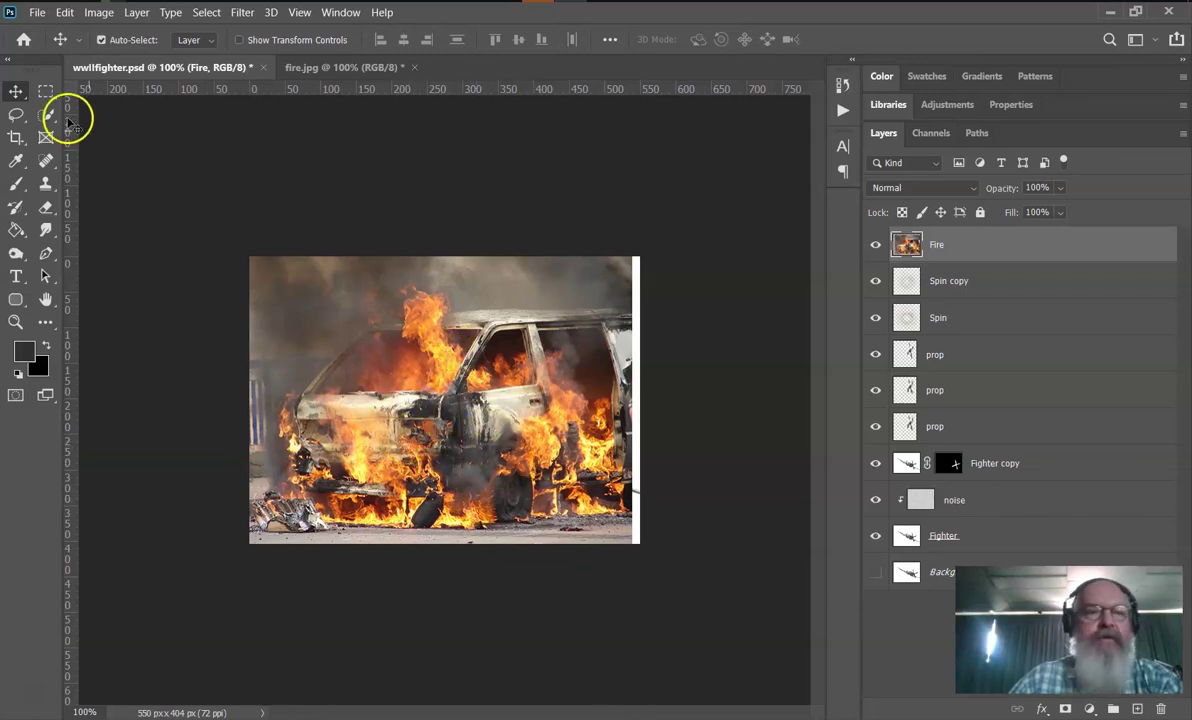
left_click(15, 114)
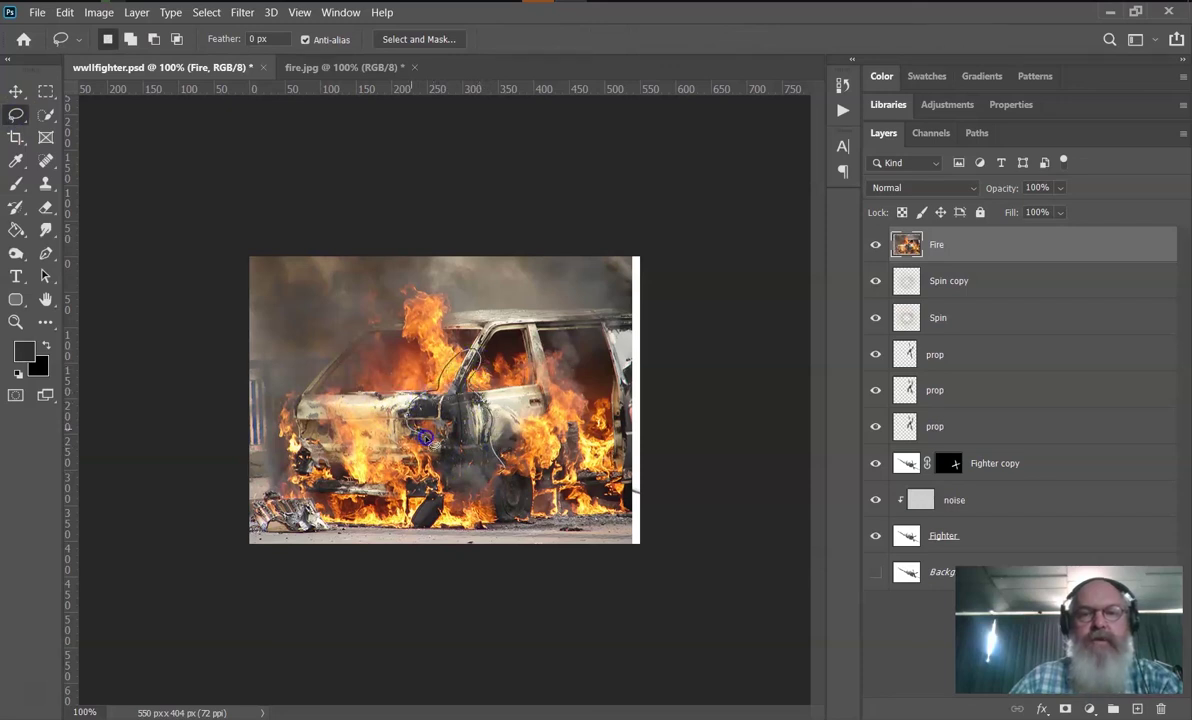
mouse_move(500, 472)
left_mouse_down()
mouse_move(467, 410)
mouse_move(425, 382)
mouse_move(448, 439)
mouse_move(447, 386)
left_mouse_up()
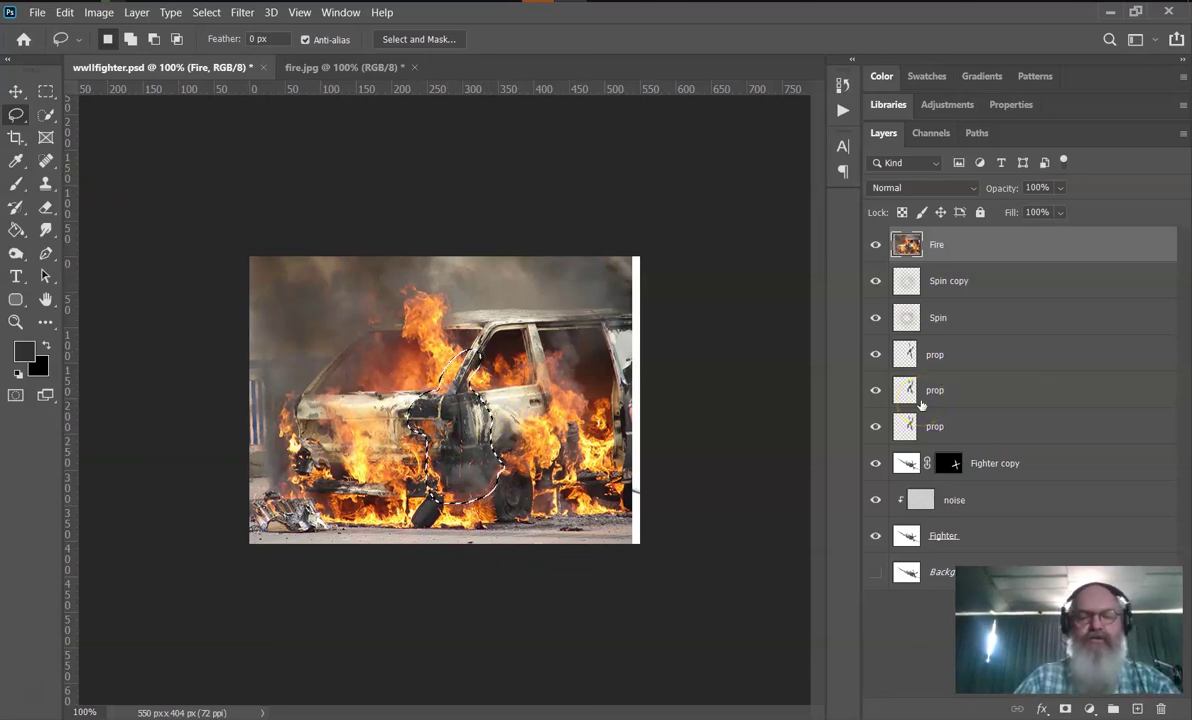
key("ctrl+j")
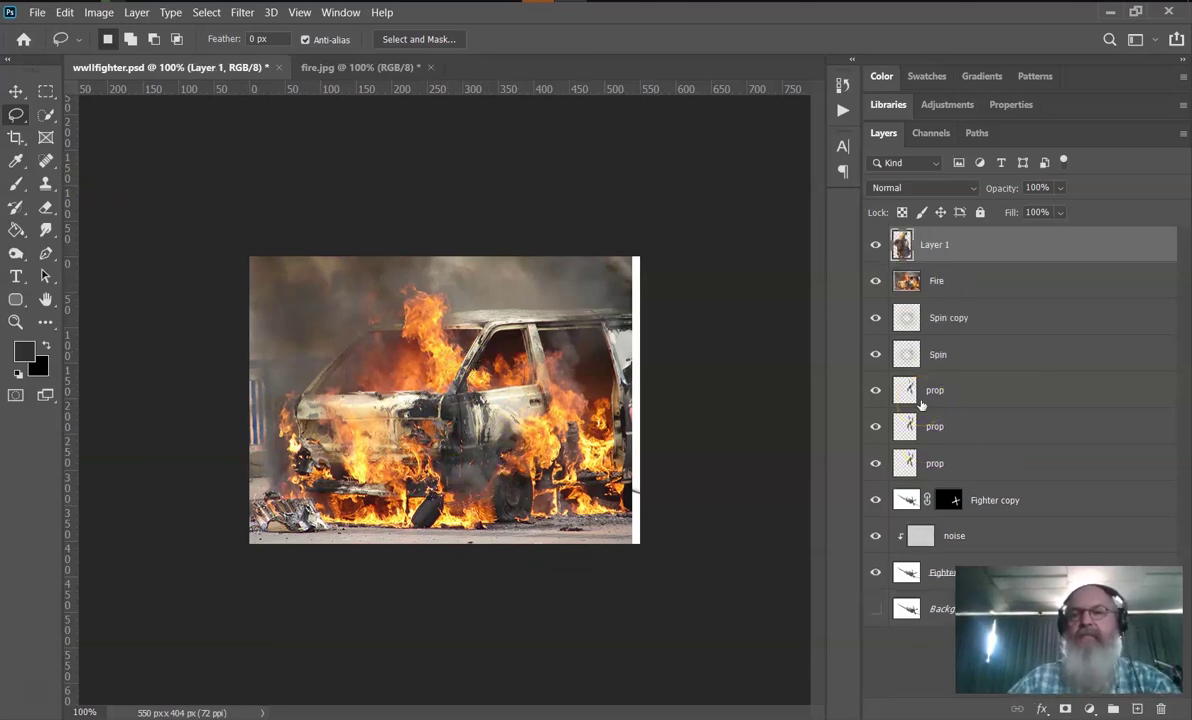
Step: Hide the Fire layer and move the copied flame patch over the fighter's nose and propeller hub
left_click(875, 281)
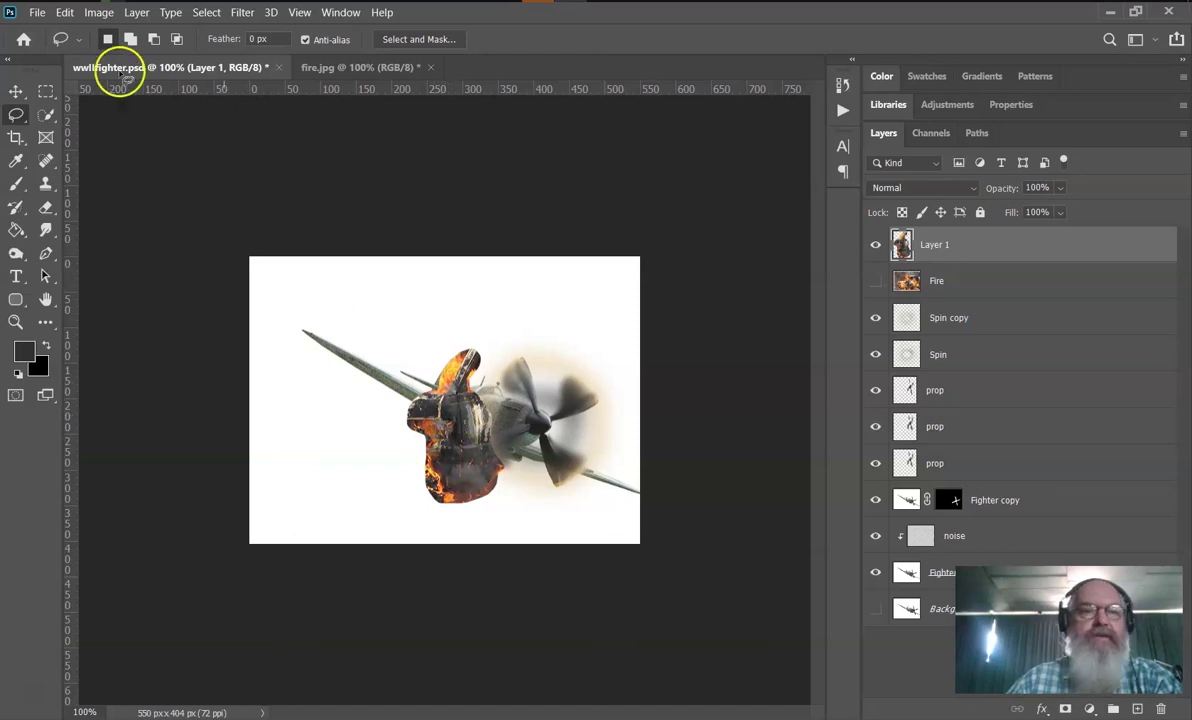
left_click(16, 91)
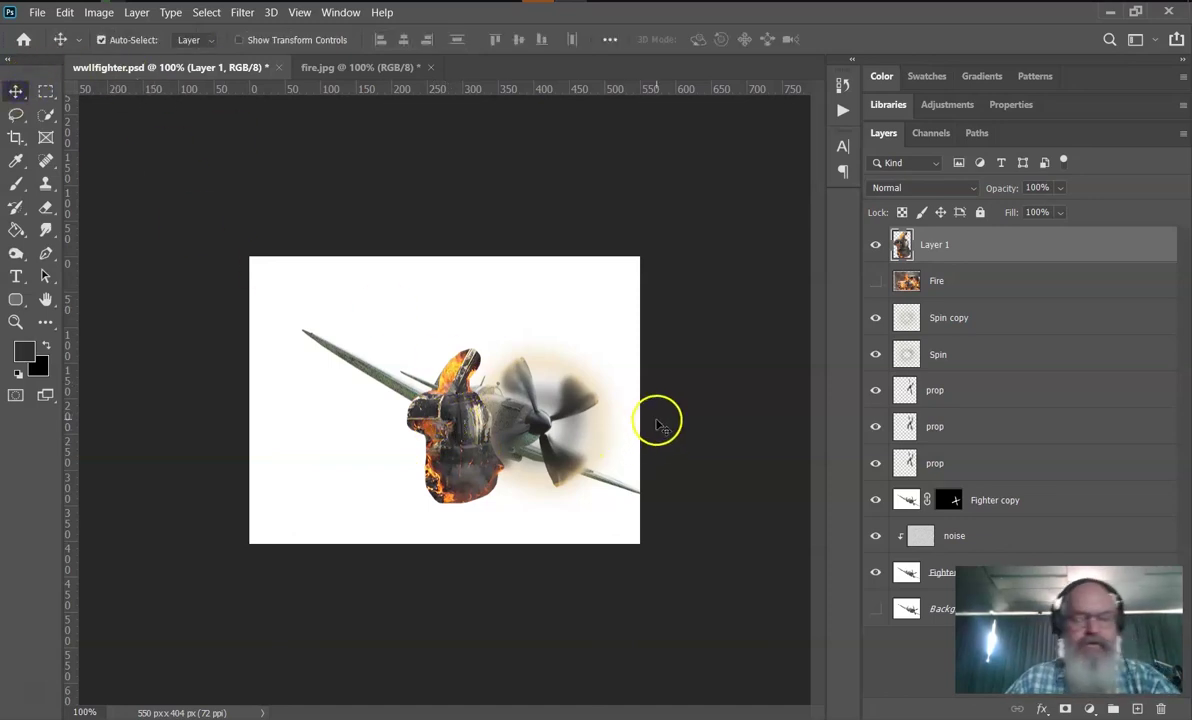
left_click_drag(450, 466, 560, 372)
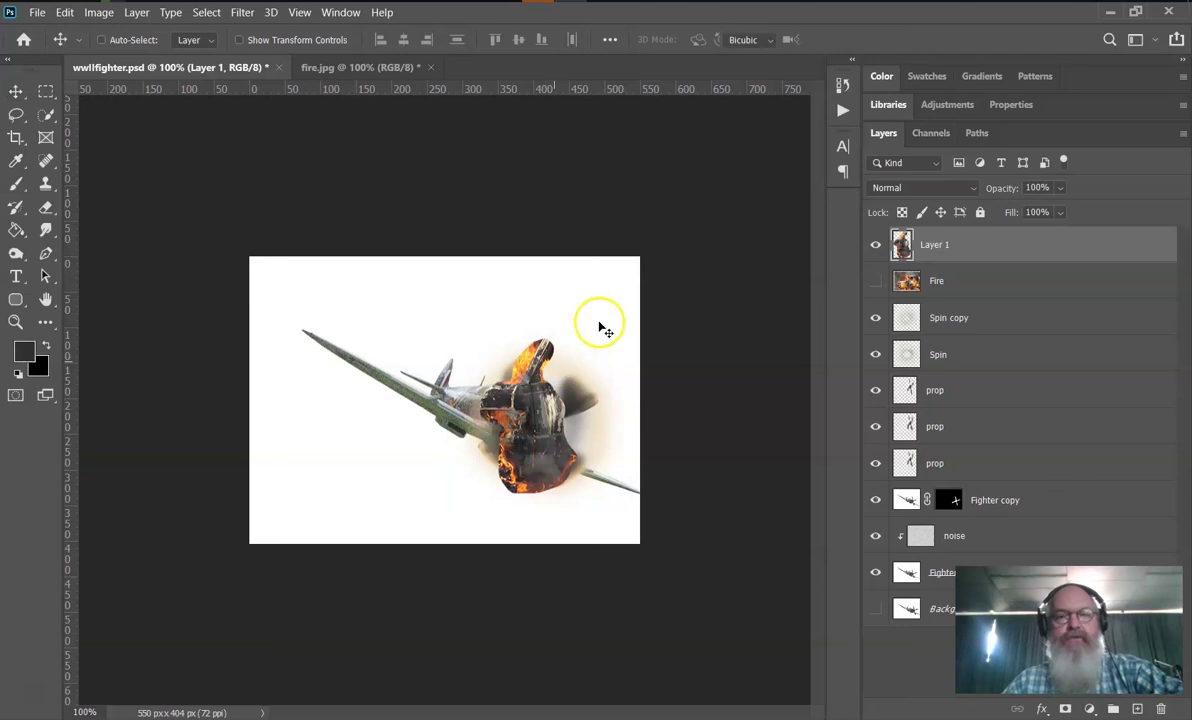
Step: Rotate the flame patch to about -80°, stretch it to about 132% by 192% with a slight skew, and lay it along the fuselage
key("ctrl+t")
left_click_drag(581, 309, 436, 319)
left_click_drag(567, 378, 508, 440)
left_click_drag(420, 449, 393, 432)
left_click_drag(430, 348, 415, 323)
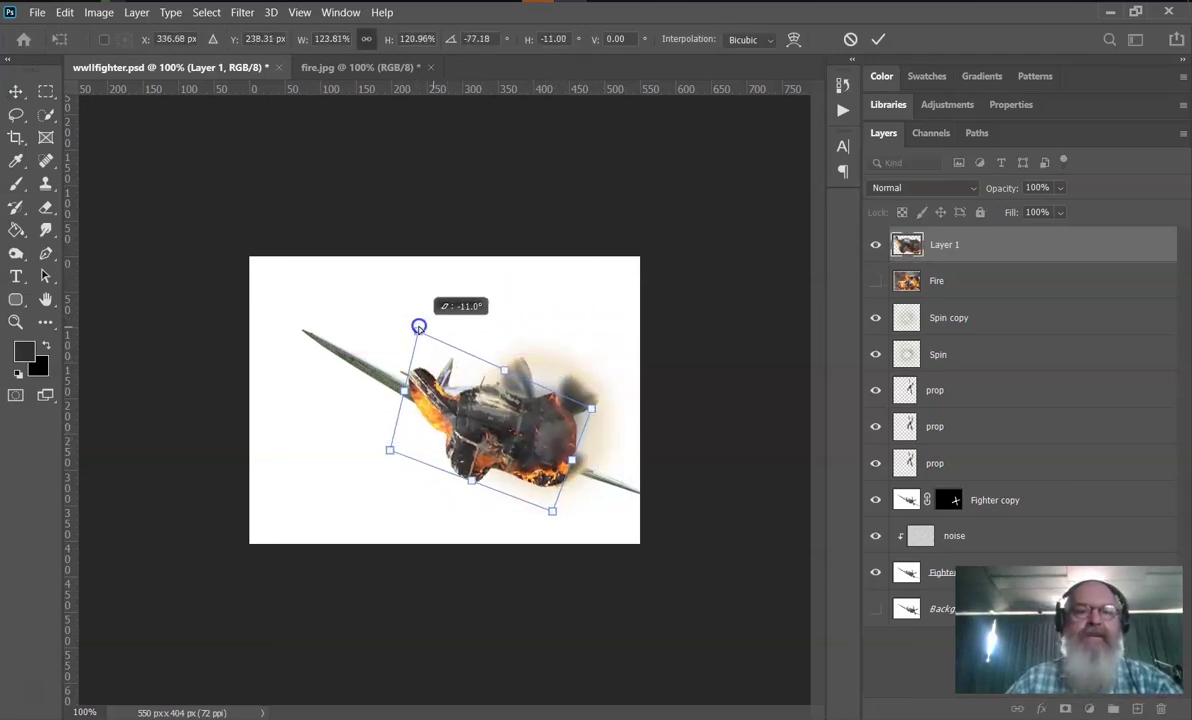
left_click_drag(405, 390, 315, 351)
left_click_drag(593, 408, 609, 407)
left_click_drag(567, 478, 590, 485)
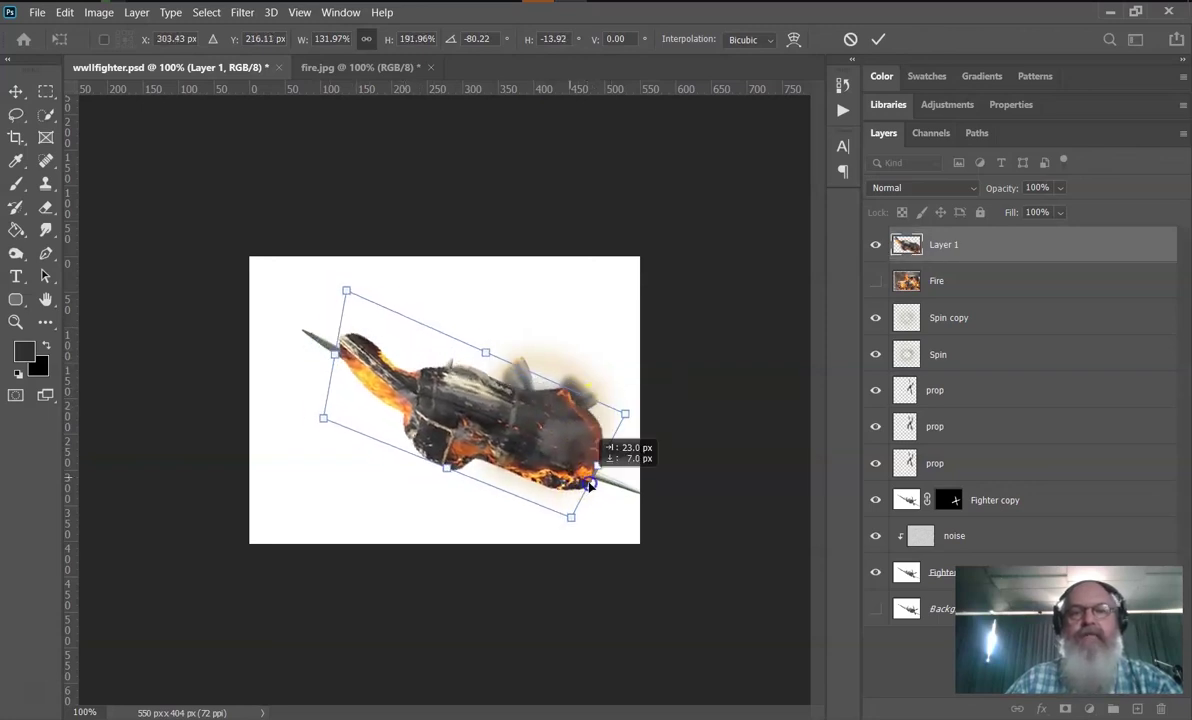
left_click_drag(426, 412, 475, 360)
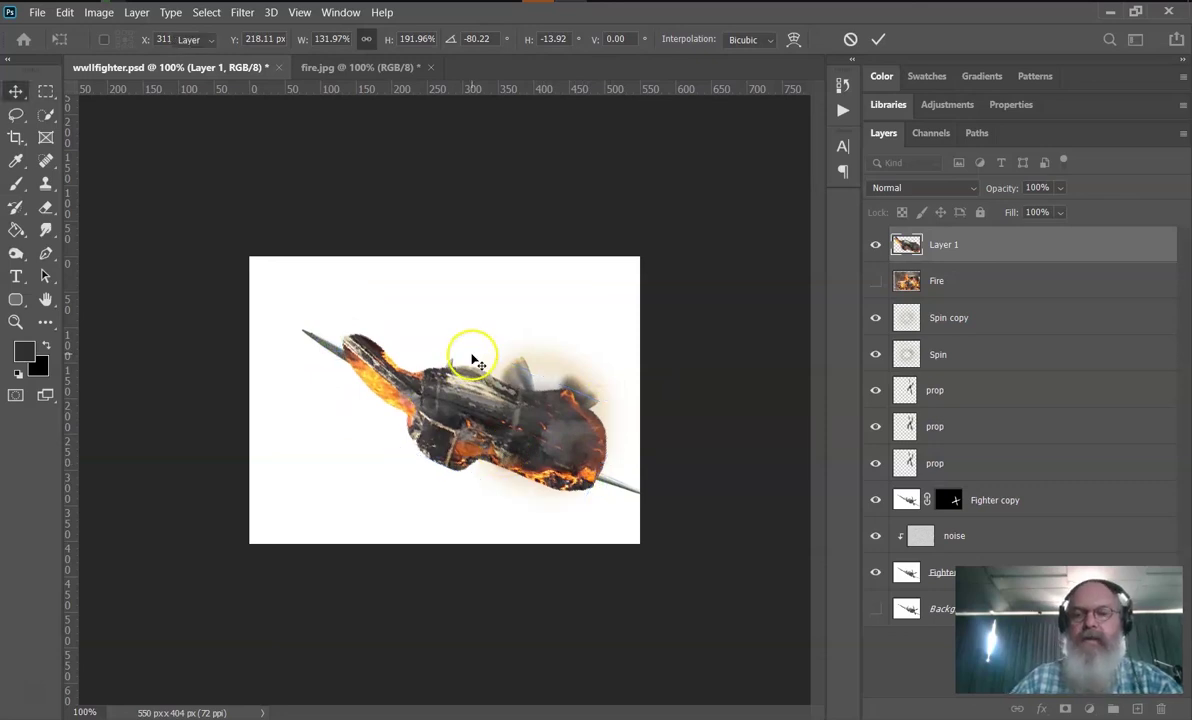
key("Return")
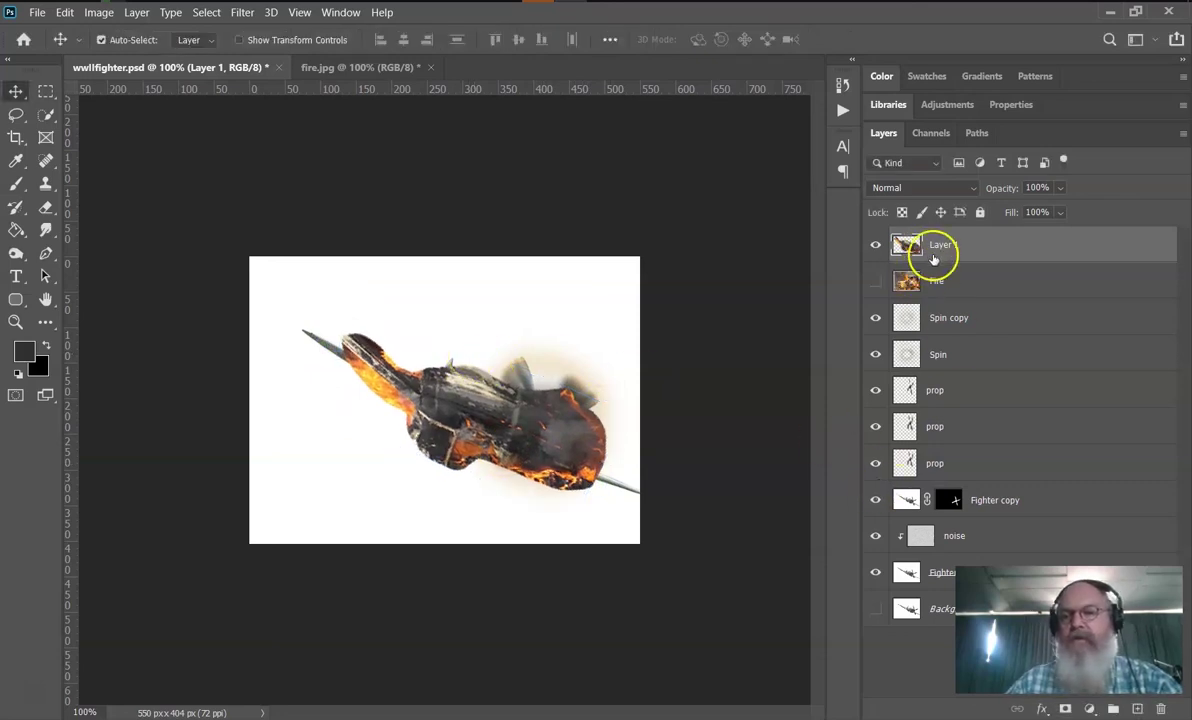
Step: Add a layer mask to Layer 1 and paint it black to trim the patch around the tail, wing and upper fuselage
left_click(1066, 709)
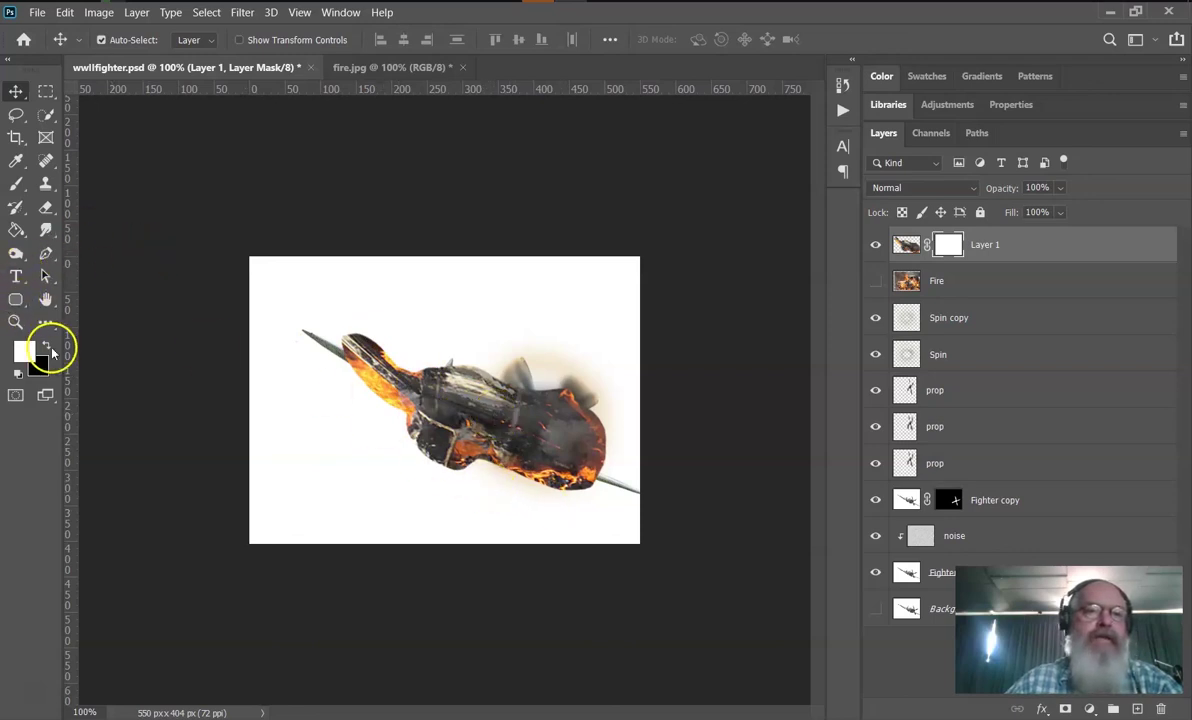
left_click(16, 183)
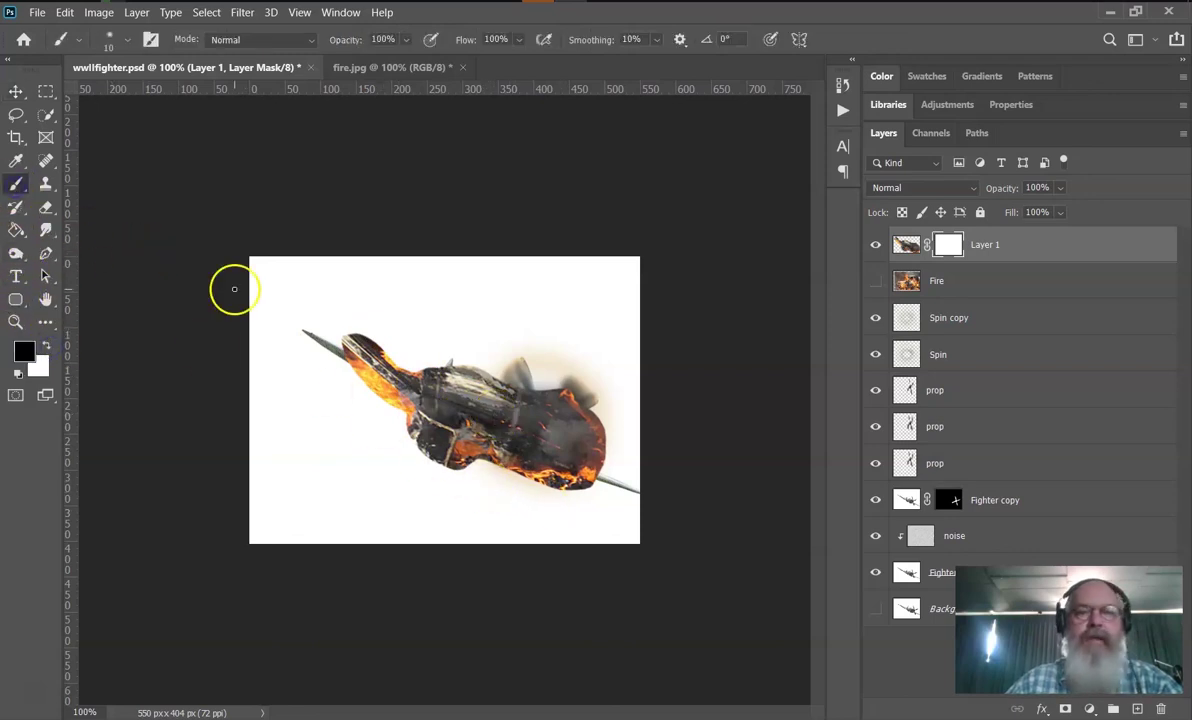
key("ctrl+plus")
key("ctrl+plus")
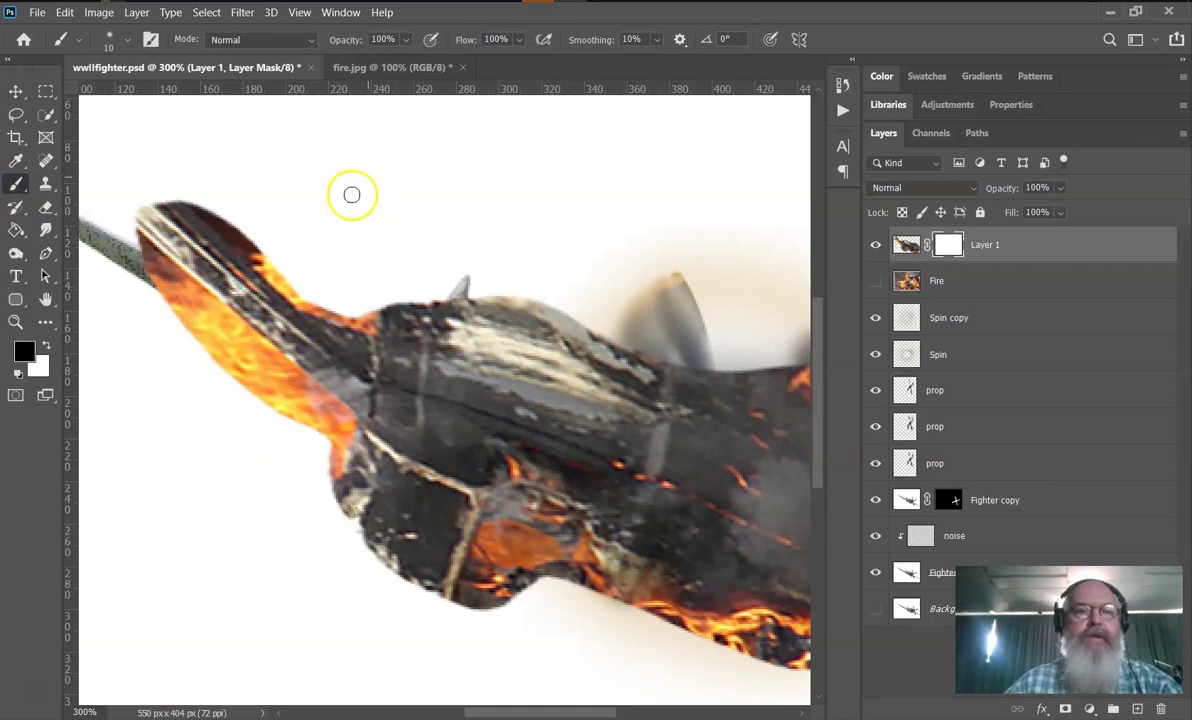
mouse_move(239, 220)
left_mouse_down()
mouse_move(158, 238)
mouse_move(178, 226)
mouse_move(322, 314)
mouse_move(194, 245)
mouse_move(170, 217)
mouse_move(208, 208)
mouse_move(186, 213)
mouse_move(244, 239)
mouse_move(231, 247)
mouse_move(247, 255)
mouse_move(98, 181)
mouse_move(193, 248)
mouse_move(325, 287)
mouse_move(160, 309)
mouse_move(192, 343)
mouse_move(174, 346)
mouse_move(255, 401)
mouse_move(287, 388)
mouse_move(356, 443)
mouse_move(380, 495)
mouse_move(402, 468)
mouse_move(585, 660)
mouse_move(325, 498)
mouse_move(673, 617)
mouse_move(546, 581)
left_mouse_up()
key("bracketright")
key("bracketright")
mouse_move(378, 306)
left_mouse_down()
mouse_move(430, 308)
mouse_move(439, 295)
mouse_move(403, 357)
mouse_move(418, 329)
mouse_move(345, 309)
mouse_move(514, 333)
mouse_move(475, 325)
mouse_move(488, 340)
mouse_move(588, 311)
left_mouse_up()
mouse_move(626, 365)
left_mouse_down()
mouse_move(534, 352)
mouse_move(575, 367)
mouse_move(522, 341)
mouse_move(531, 318)
mouse_move(655, 326)
mouse_move(652, 369)
mouse_move(739, 366)
mouse_move(739, 397)
mouse_move(463, 364)
left_mouse_up()
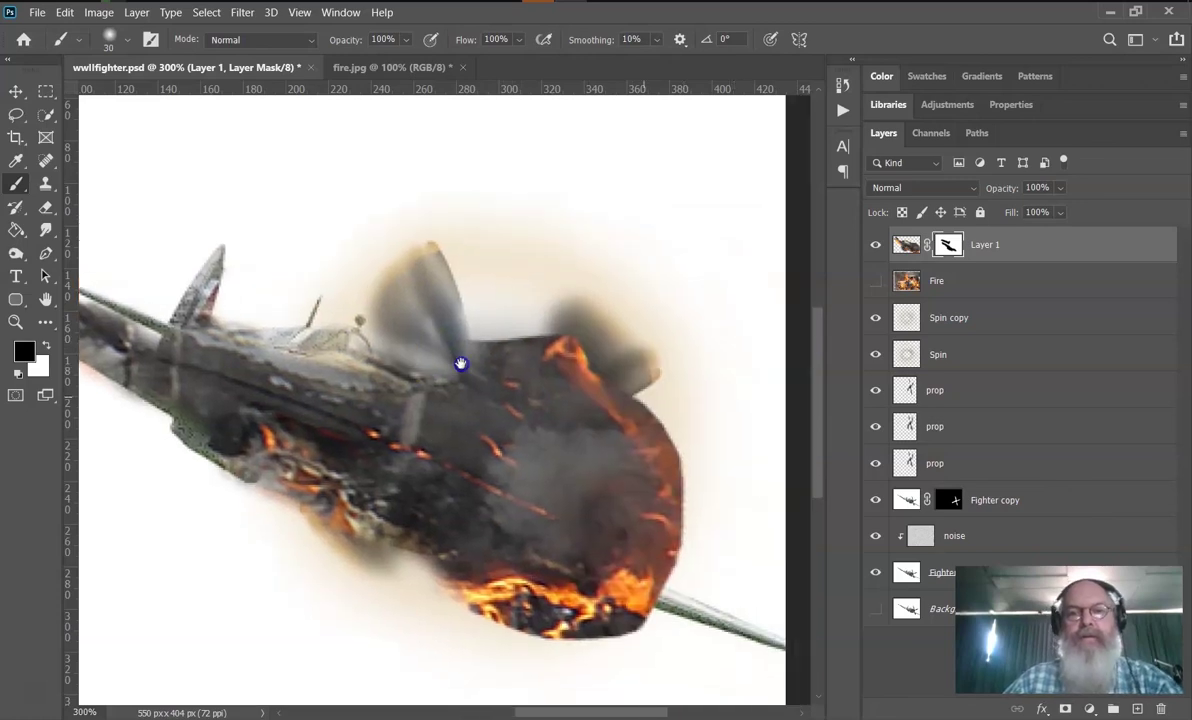
Step: Mask the excess patch off the nose, propeller and underside, then paint white to restore burnt texture around the tail and fuselage
mouse_move(595, 425)
left_mouse_down()
mouse_move(596, 402)
mouse_move(585, 524)
mouse_move(567, 498)
mouse_move(614, 467)
mouse_move(556, 426)
mouse_move(615, 527)
mouse_move(503, 495)
mouse_move(564, 491)
mouse_move(452, 484)
mouse_move(426, 553)
mouse_move(617, 652)
mouse_move(583, 592)
mouse_move(465, 530)
left_mouse_up()
mouse_move(213, 452)
left_mouse_down()
mouse_move(157, 387)
mouse_move(403, 478)
left_mouse_up()
left_click_drag(599, 346, 574, 338)
mouse_move(687, 301)
left_mouse_down()
mouse_move(639, 325)
mouse_move(567, 330)
mouse_move(580, 311)
left_mouse_up()
key("x")
mouse_move(269, 333)
left_mouse_down()
mouse_move(364, 327)
mouse_move(430, 346)
left_mouse_up()
mouse_move(266, 322)
left_mouse_down()
mouse_move(300, 248)
mouse_move(297, 258)
left_mouse_up()
Step: Clean up the mask edges around the tail fins, fuselage top and canopy with a small 9 px black brush
key("x")
key("bracketleft")
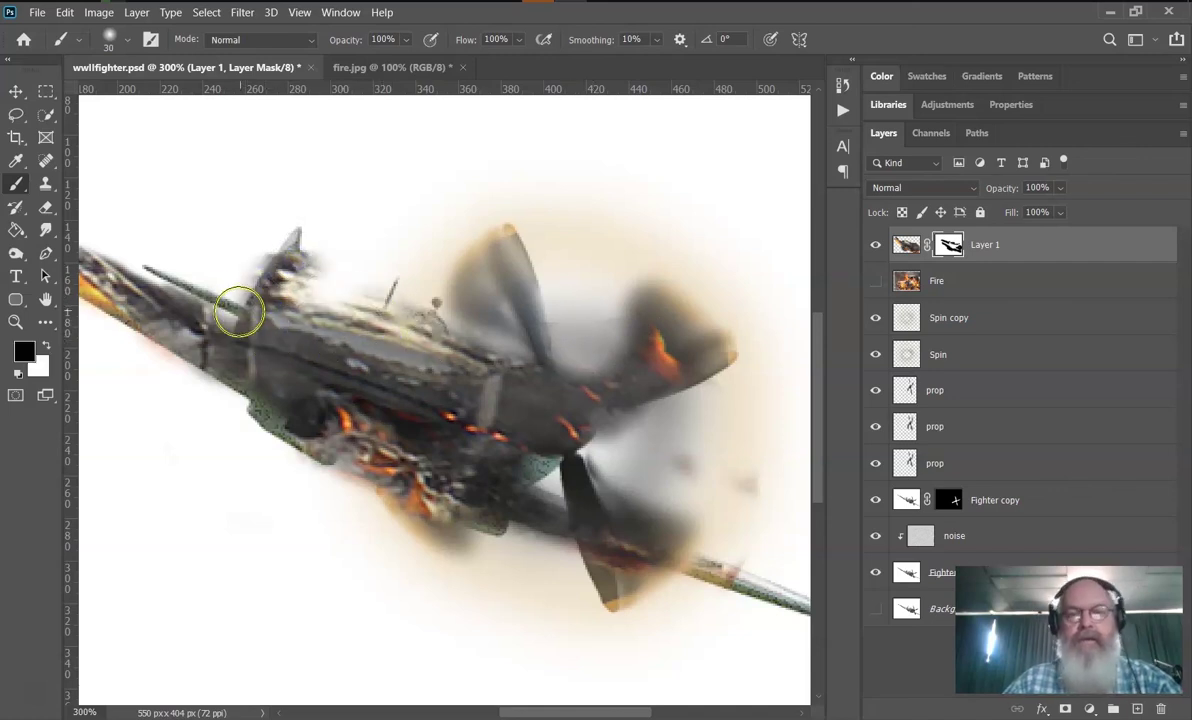
key("bracketleft")
key("bracketleft")
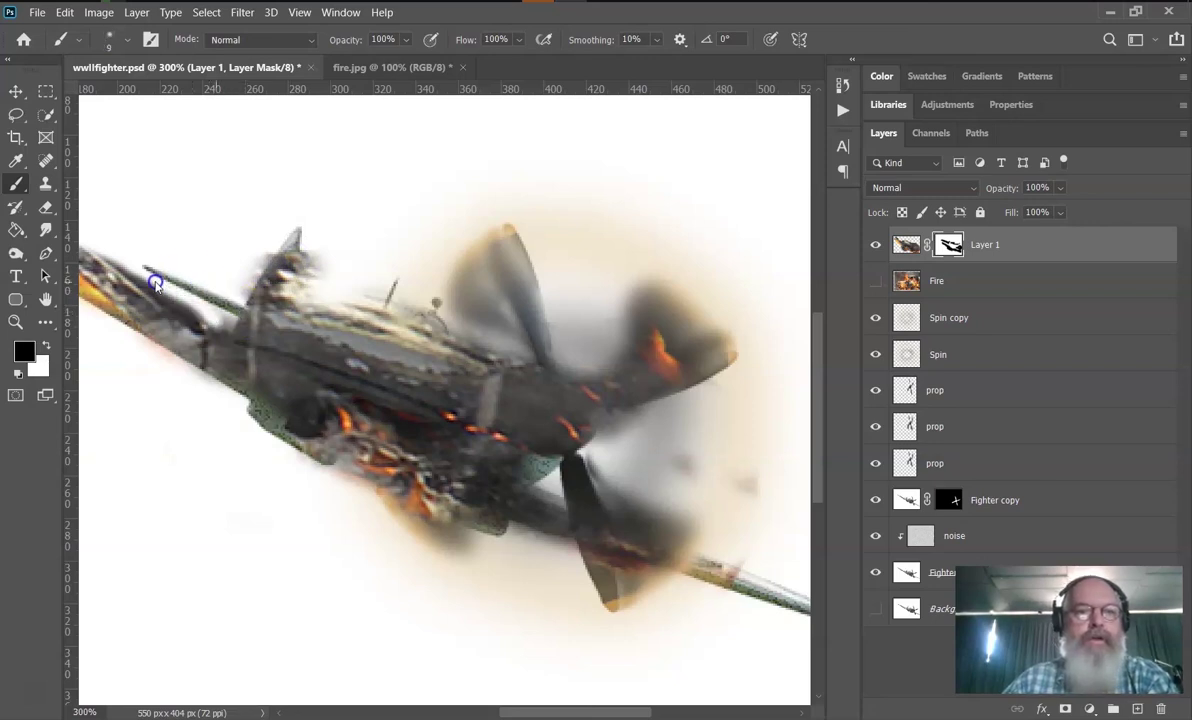
left_click_drag(231, 322, 283, 230)
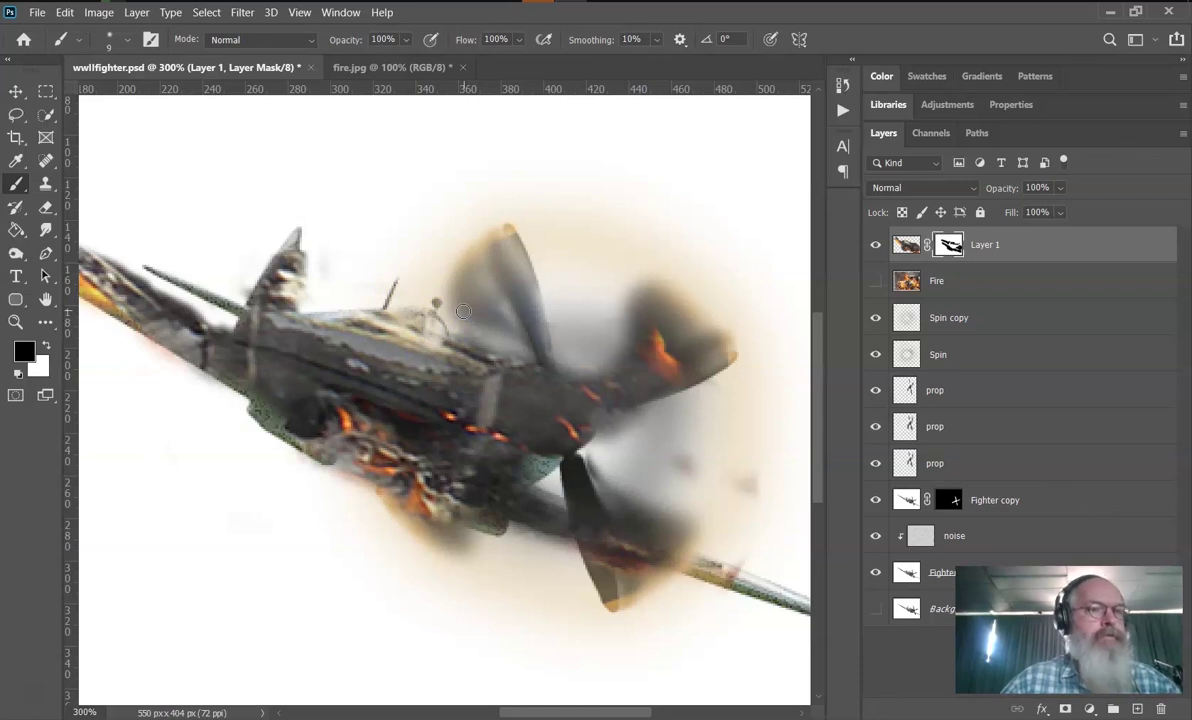
left_click_drag(462, 311, 501, 317)
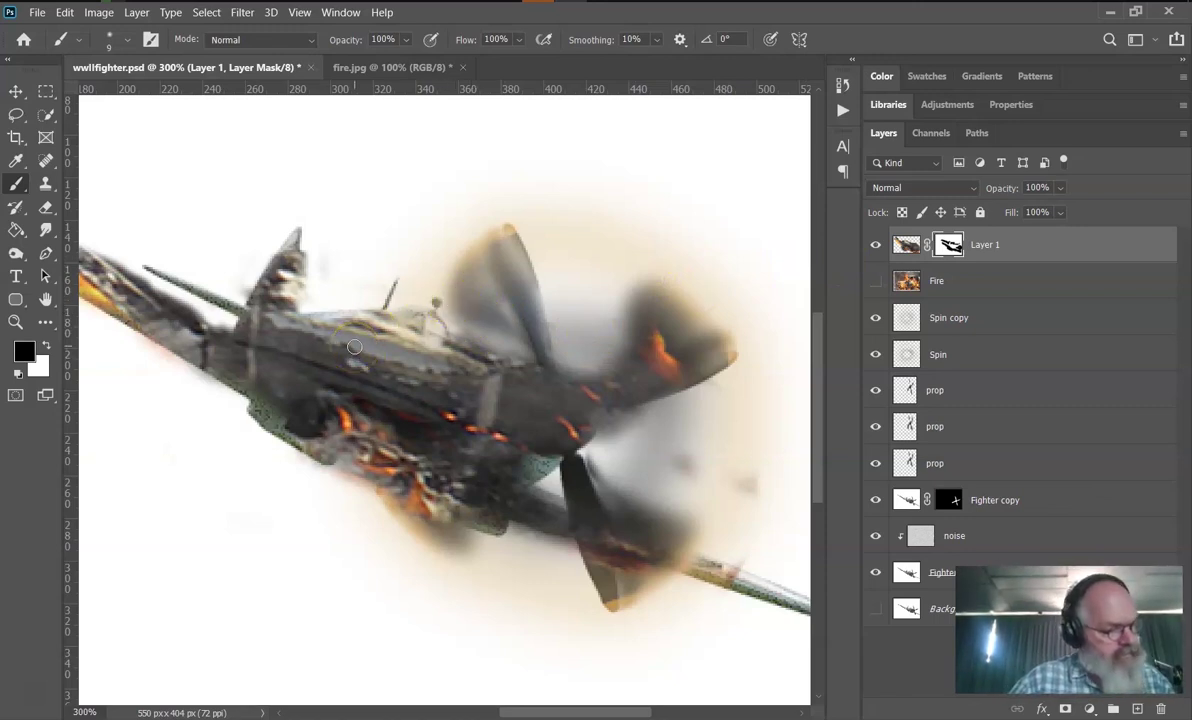
left_click_drag(354, 346, 352, 336)
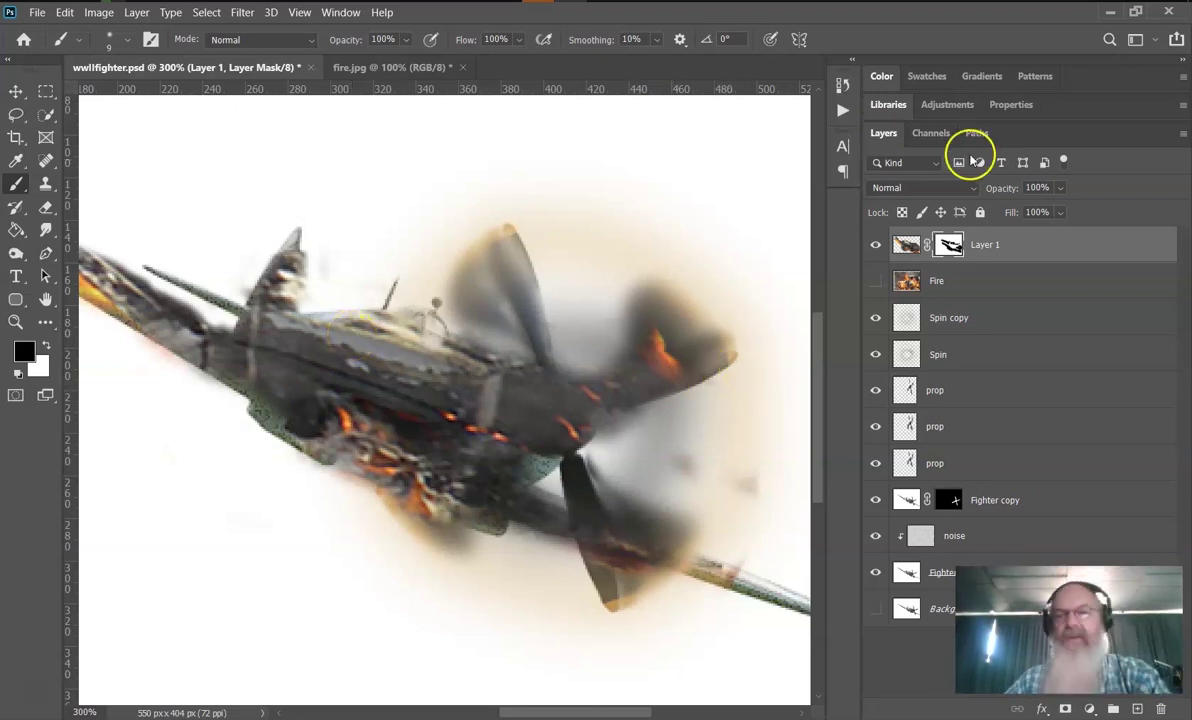
Step: Set Layer 1's blend mode to Overlay so the burnt texture blends into the fighter
left_click(907, 189)
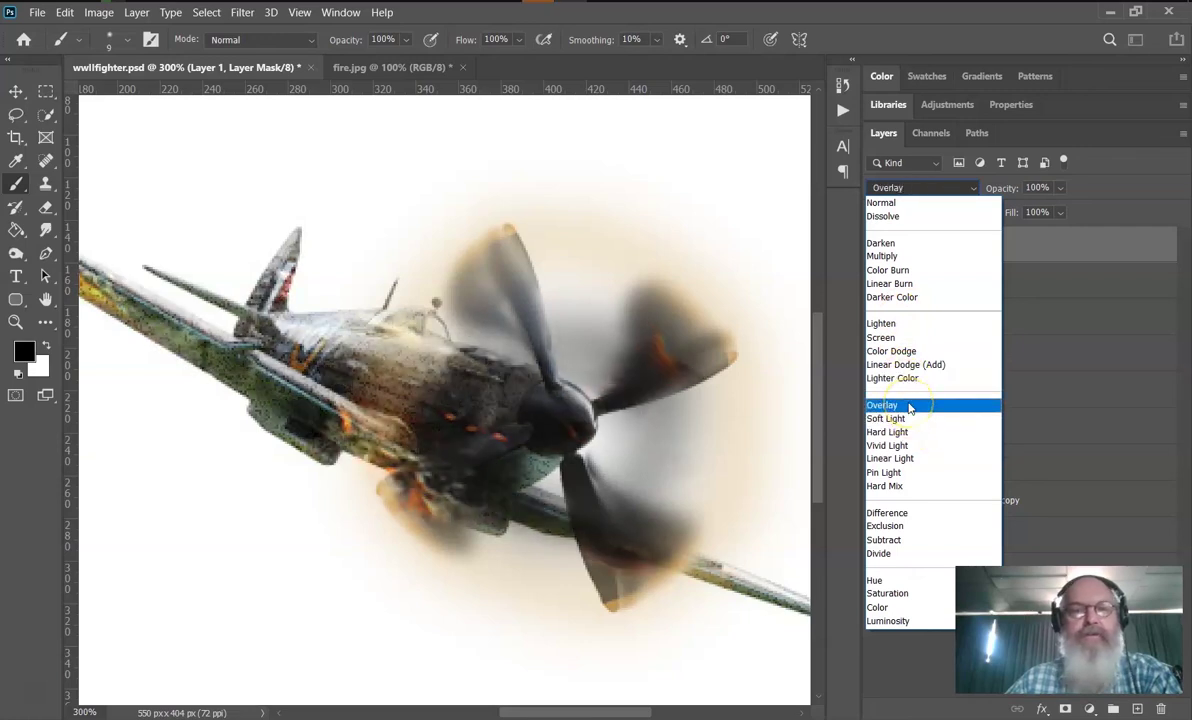
left_click(910, 407)
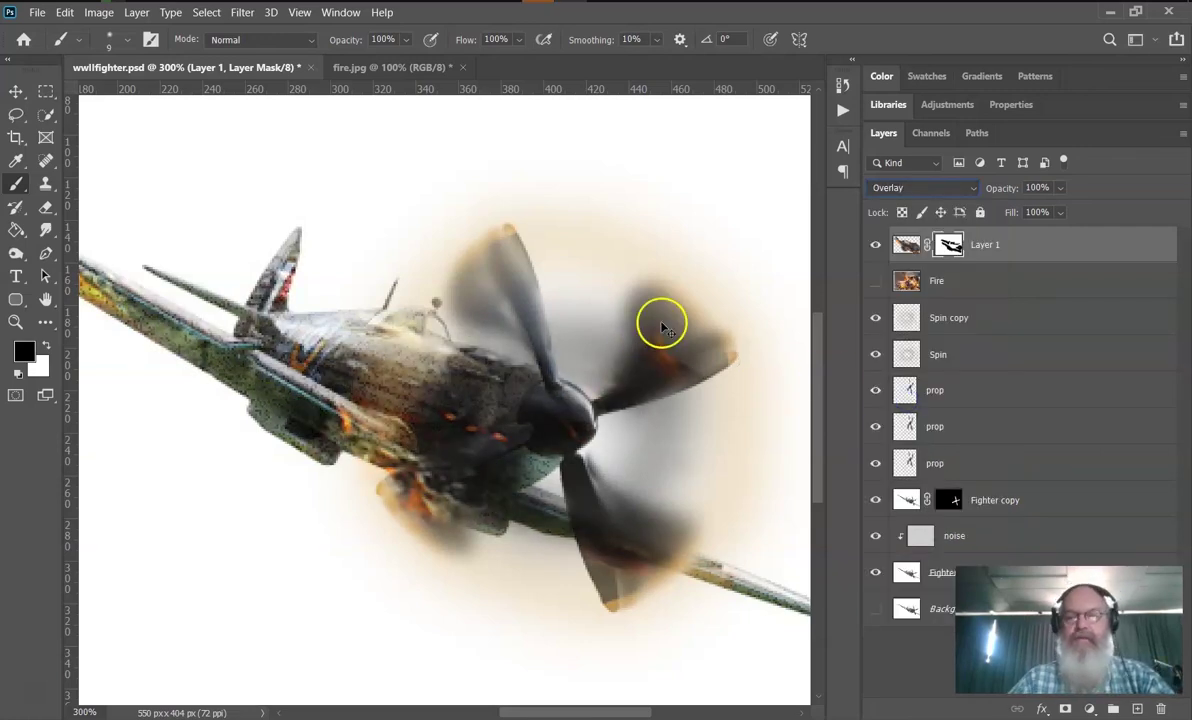
key("ctrl+minus")
key("ctrl+minus")
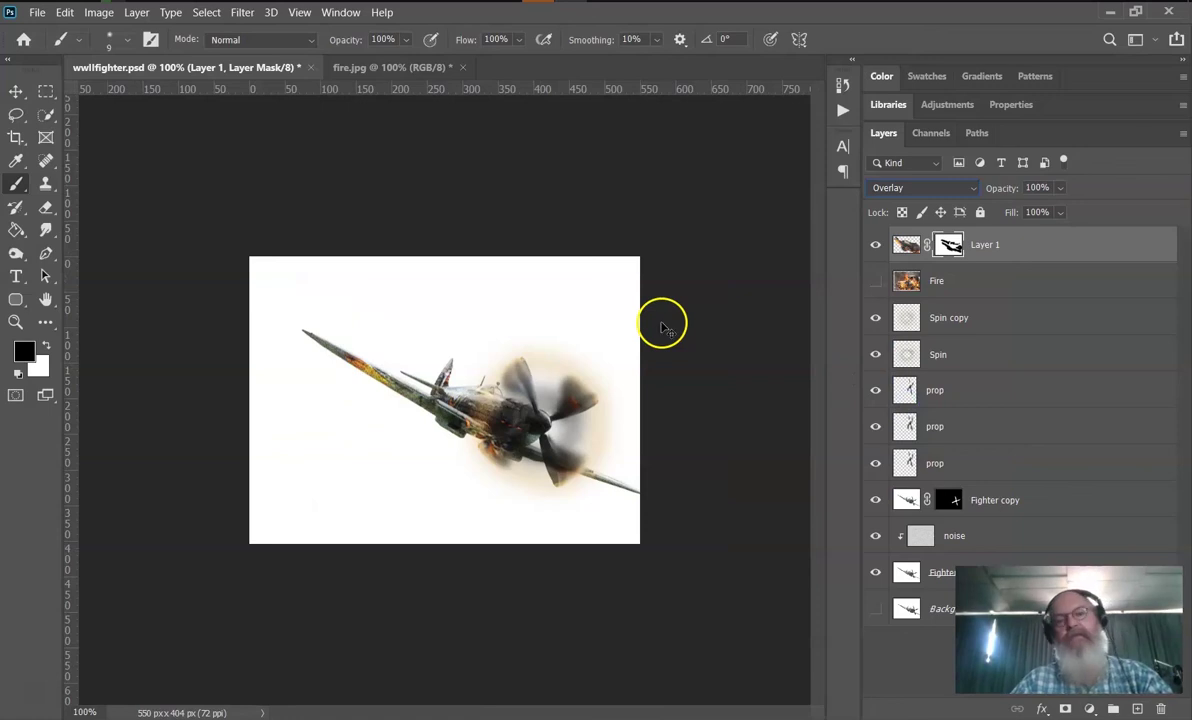
key("ctrl+plus")
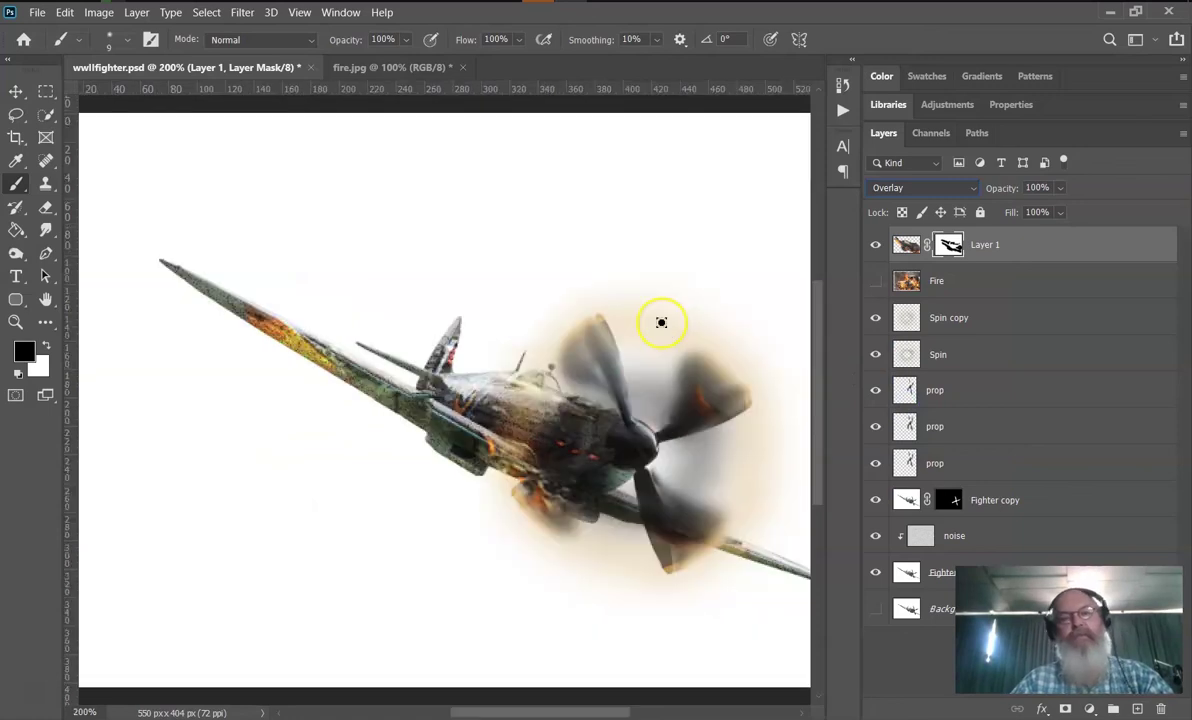
Step: Create a new layer above Layer 1 and name it Smoke
left_click(1137, 709)
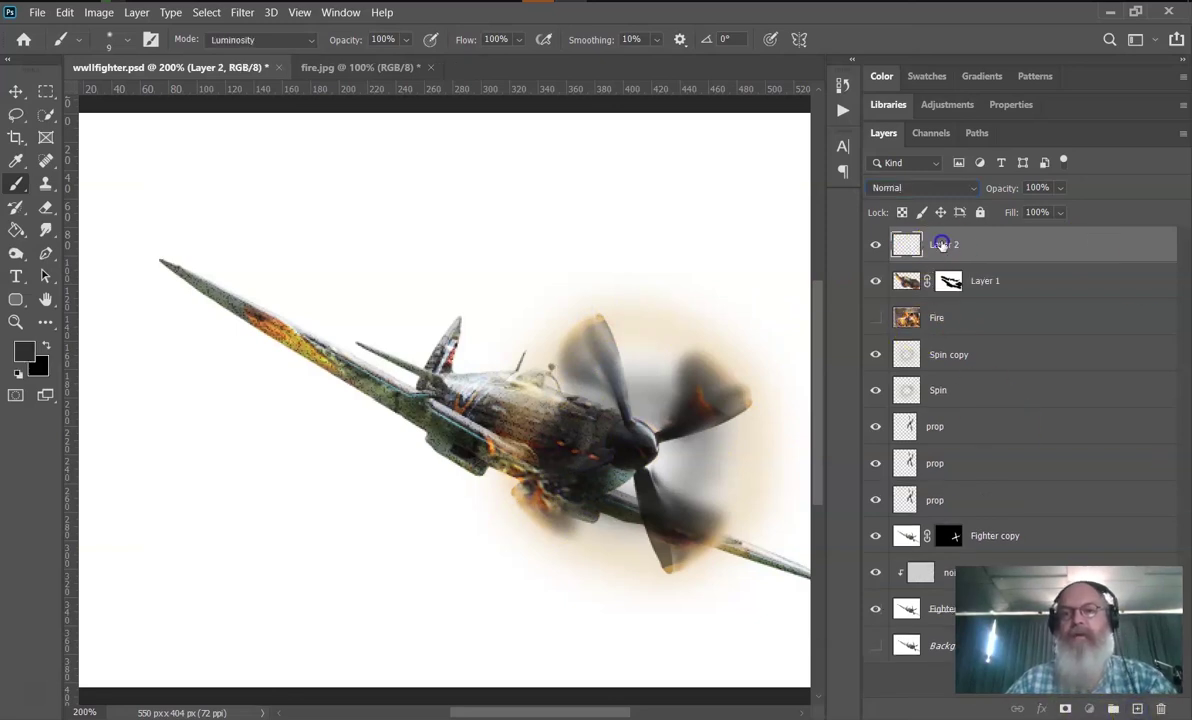
double_click(943, 244)
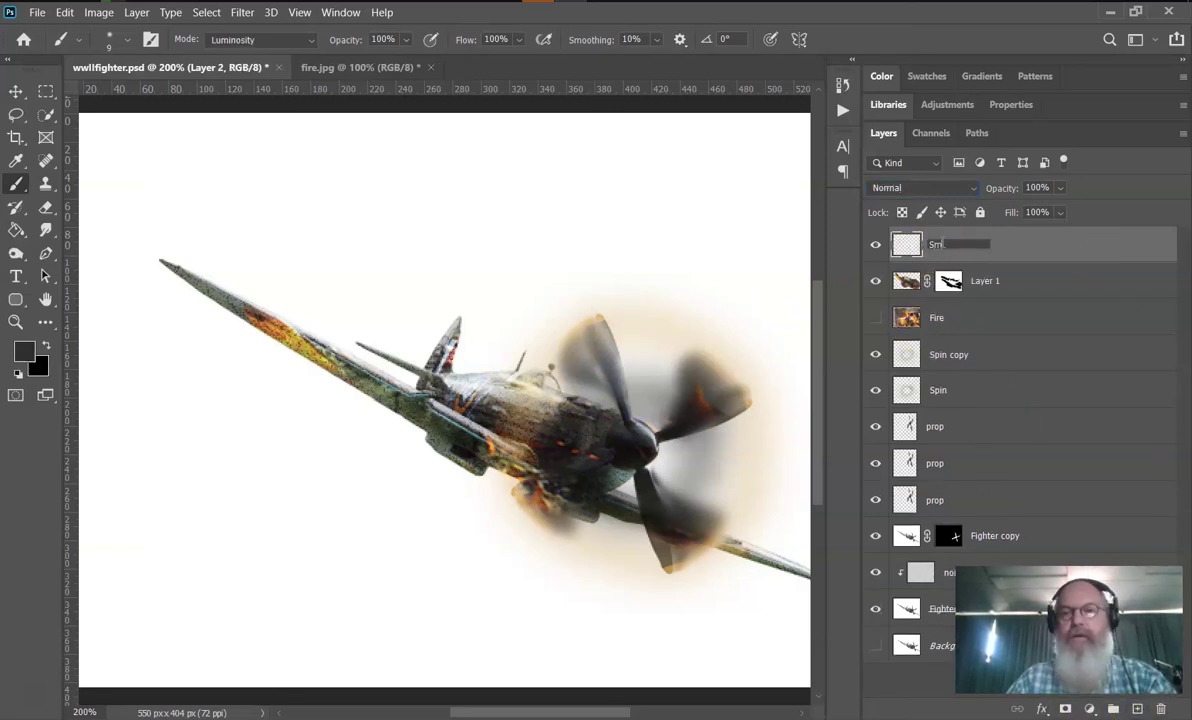
key("Return")
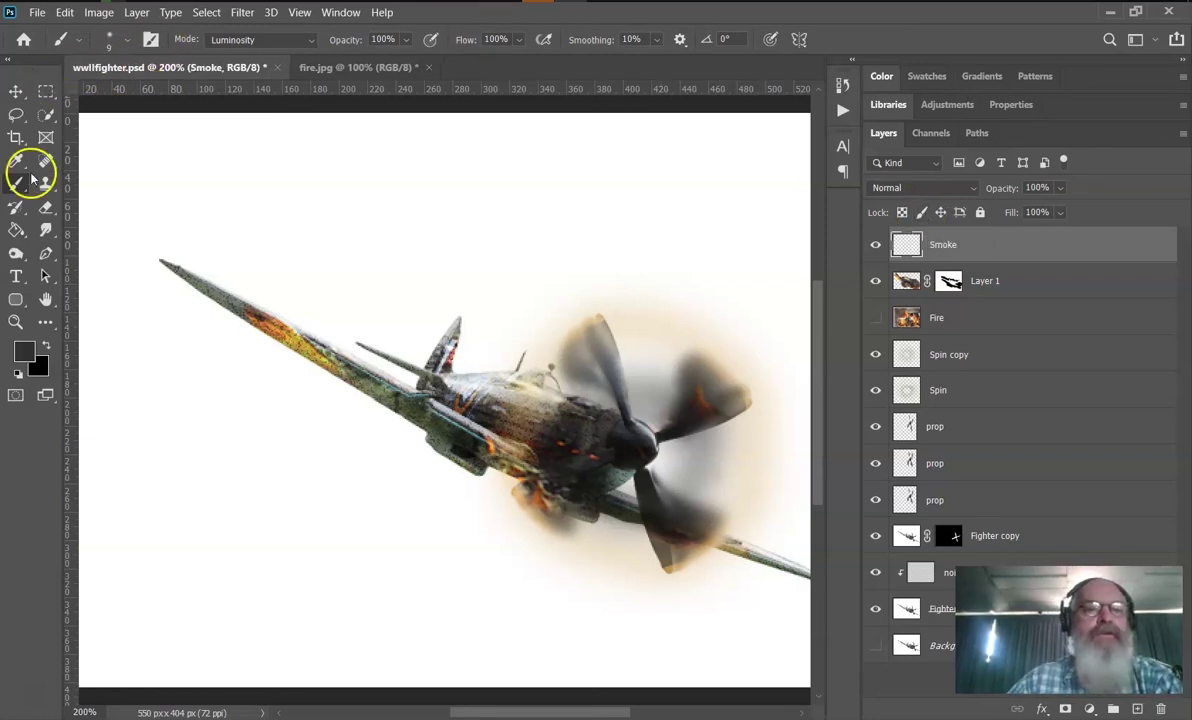
Step: Set the brush to Normal mode, 50 px size and 10% opacity
left_click(246, 40)
left_click(230, 53)
left_click(106, 39)
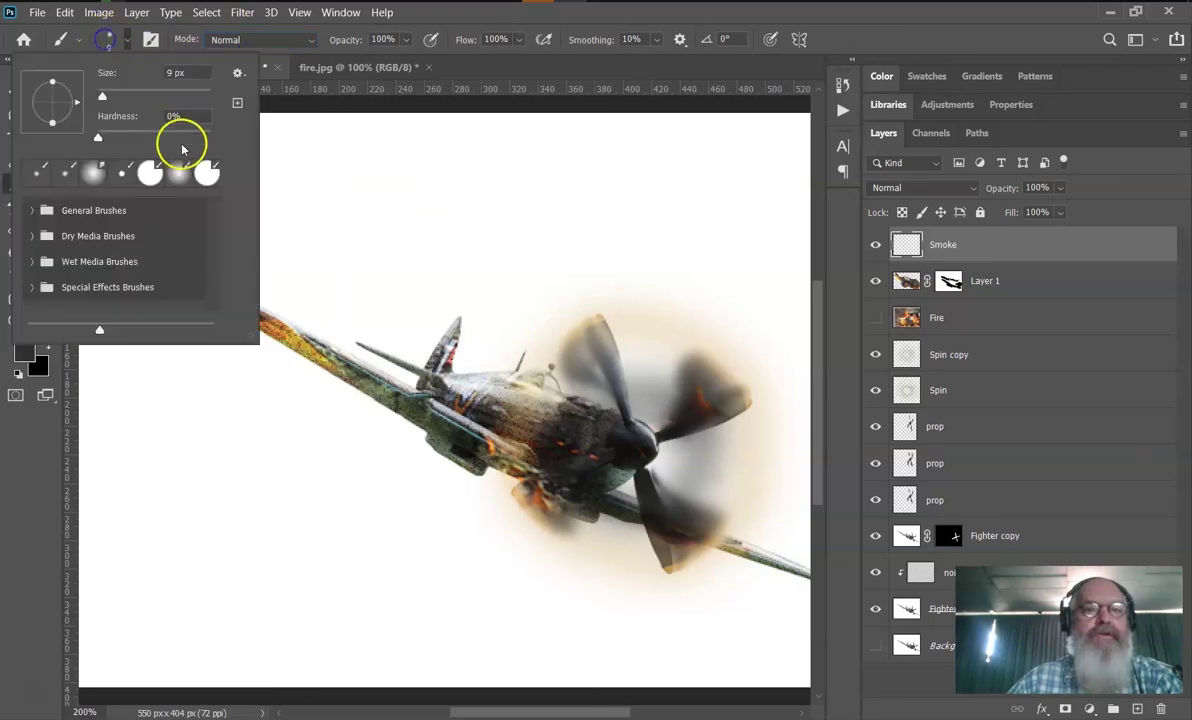
double_click(172, 73)
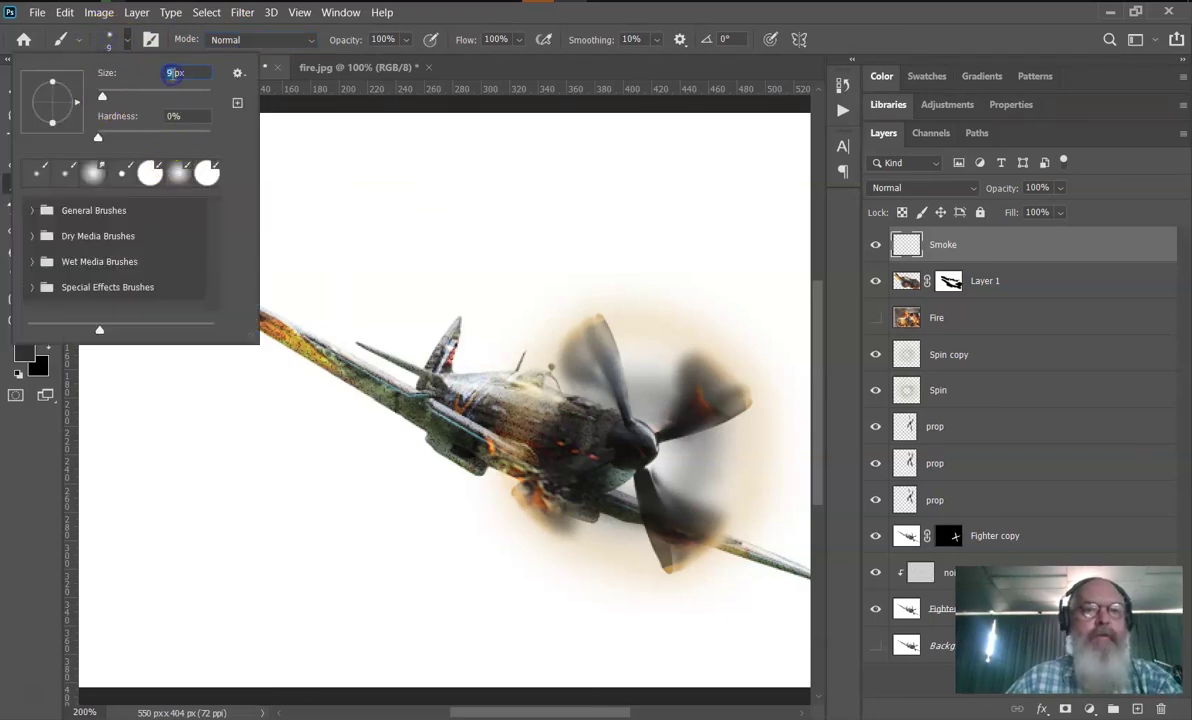
type("50")
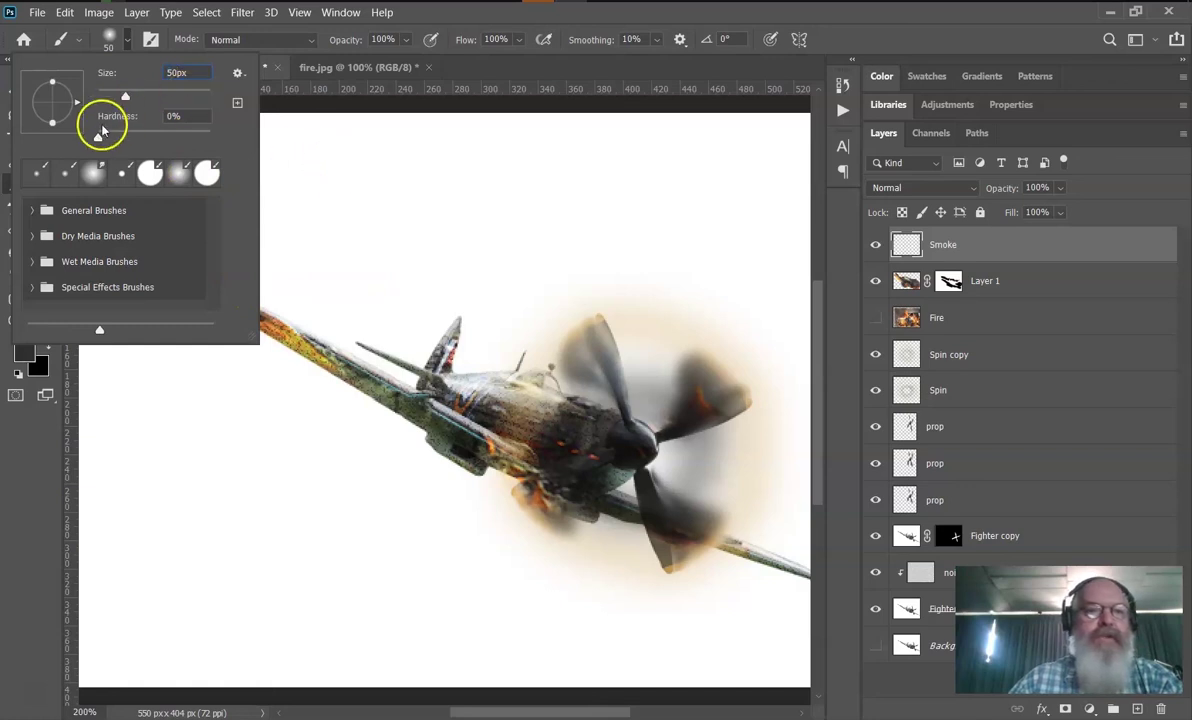
left_click(386, 39)
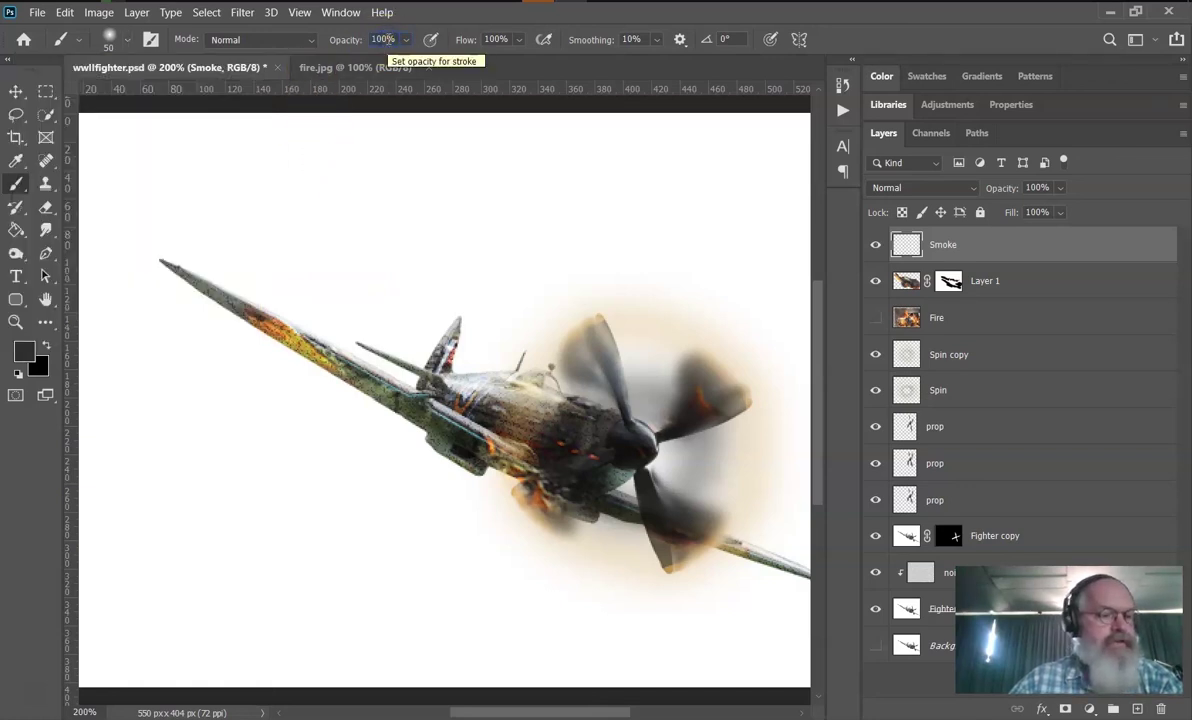
type("1")
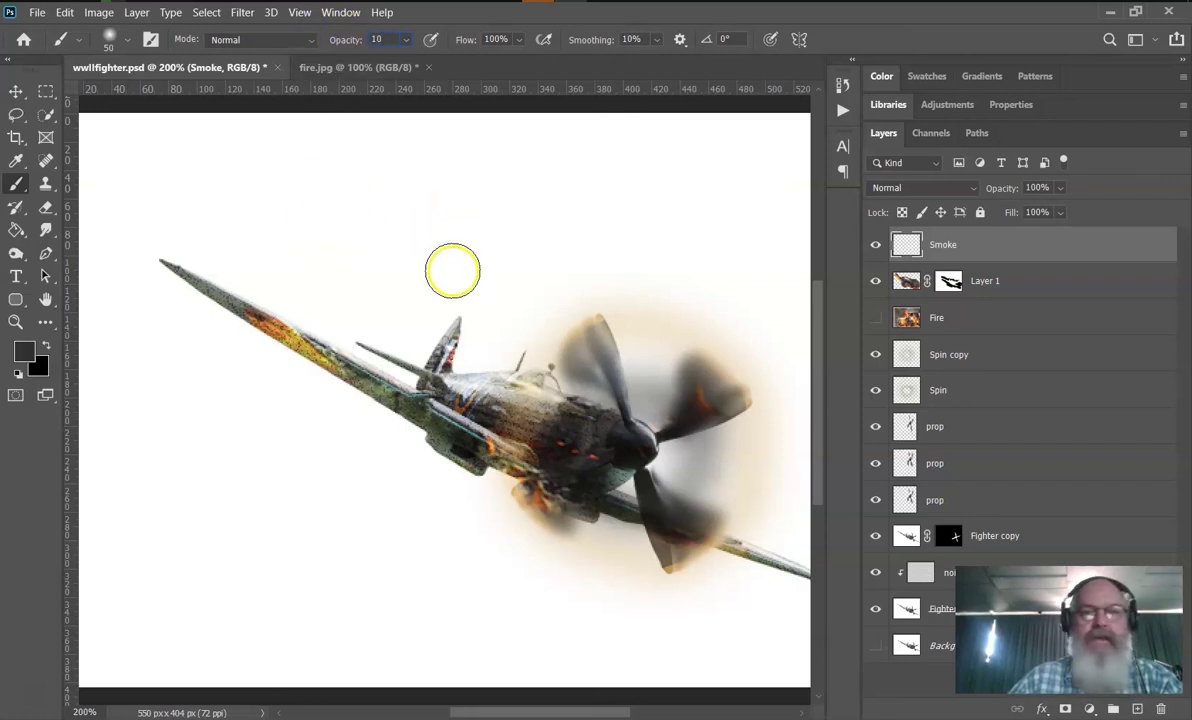
key("Return")
Step: Dab faint dark smoke on the unlocked Smoke layer behind the tail and beyond the far wing tip
left_click(940, 212)
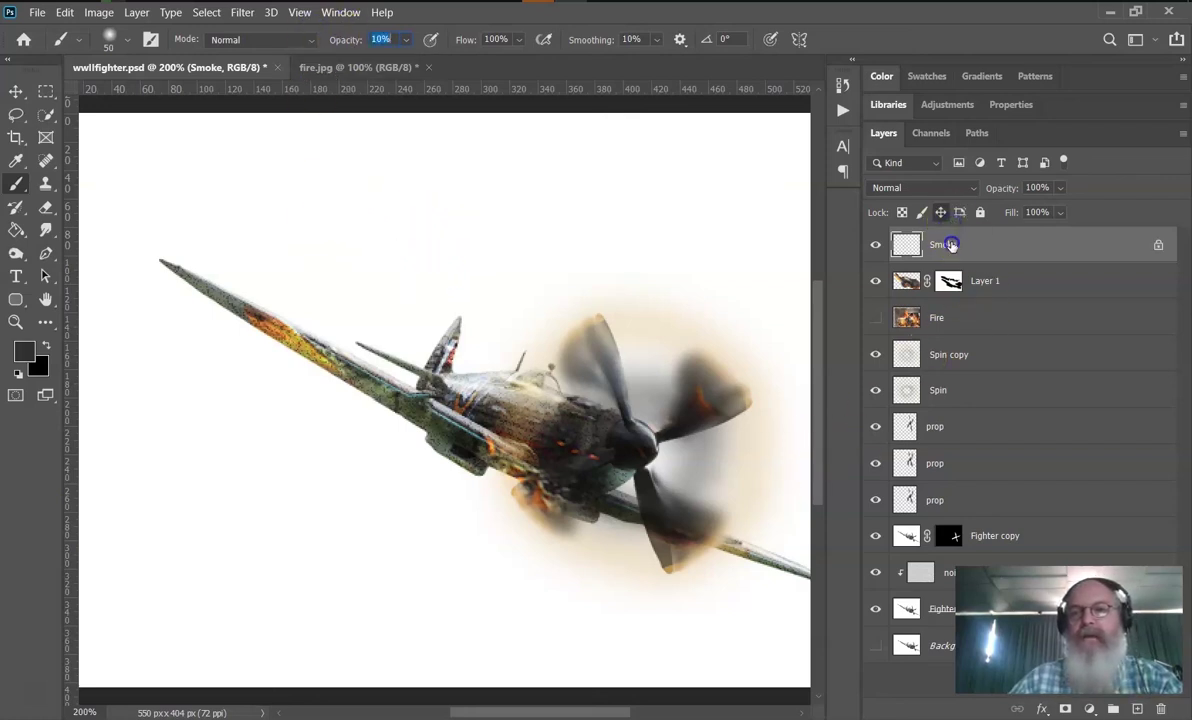
left_click(940, 212)
left_click(452, 287)
left_click(369, 322)
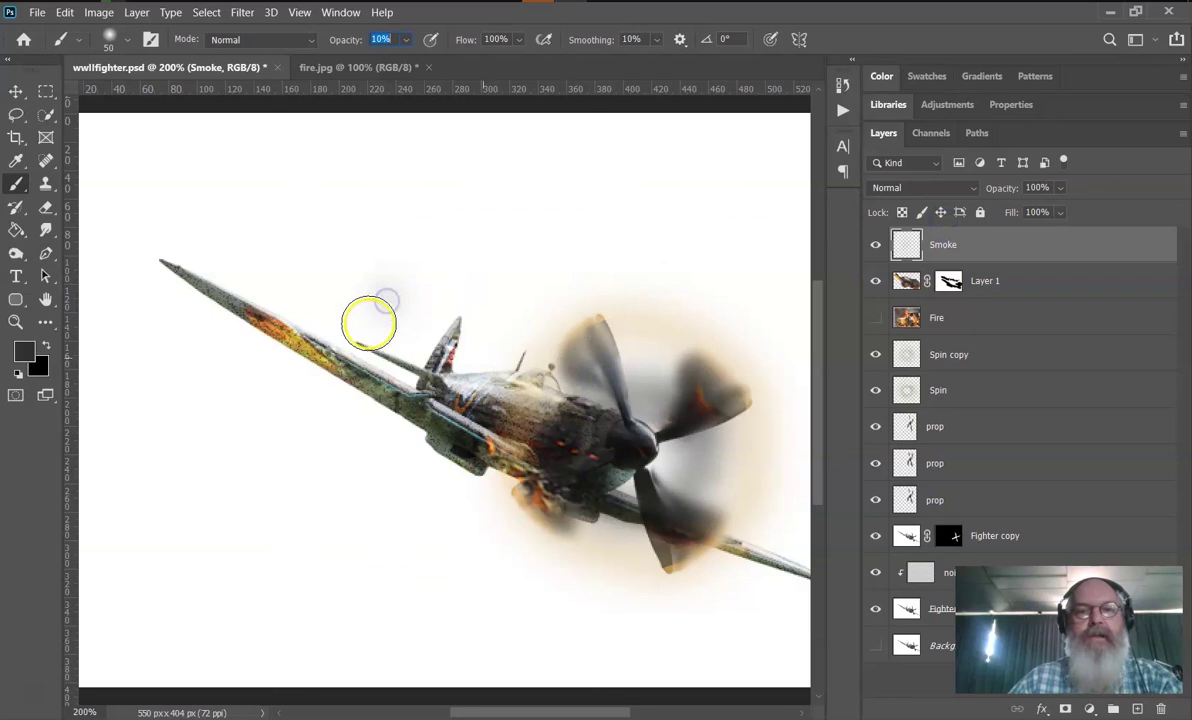
left_click(450, 337)
left_click(349, 276)
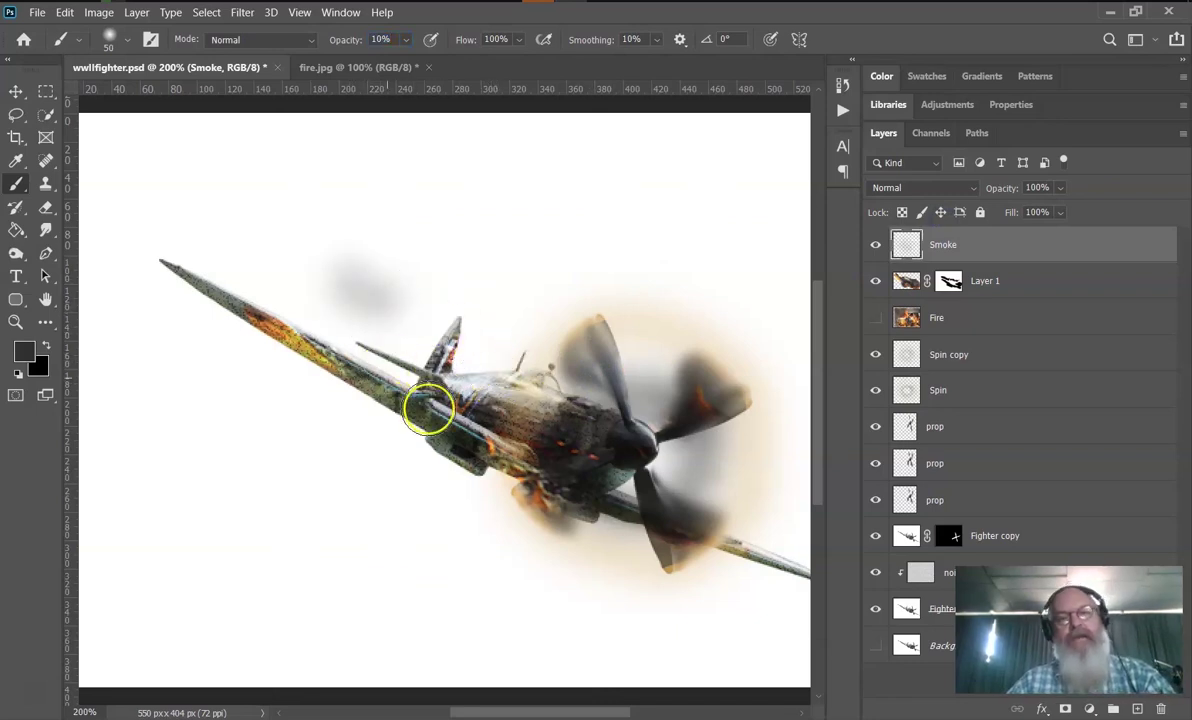
left_click(418, 343)
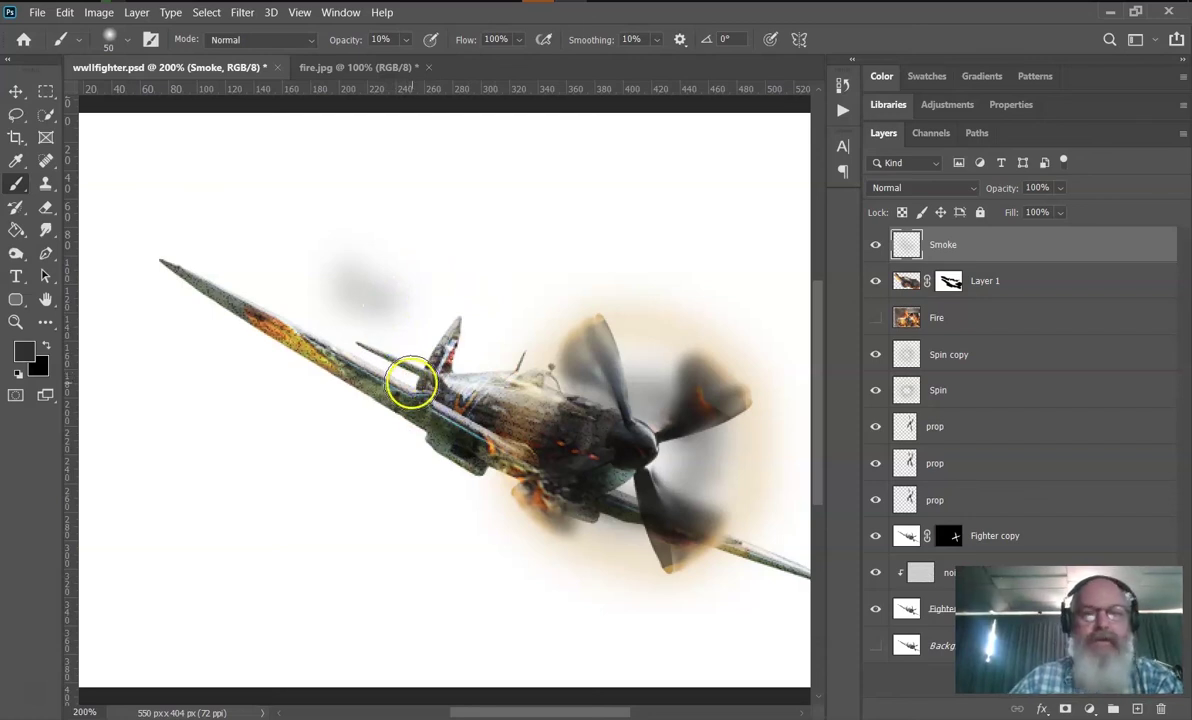
left_click_drag(181, 242, 106, 176)
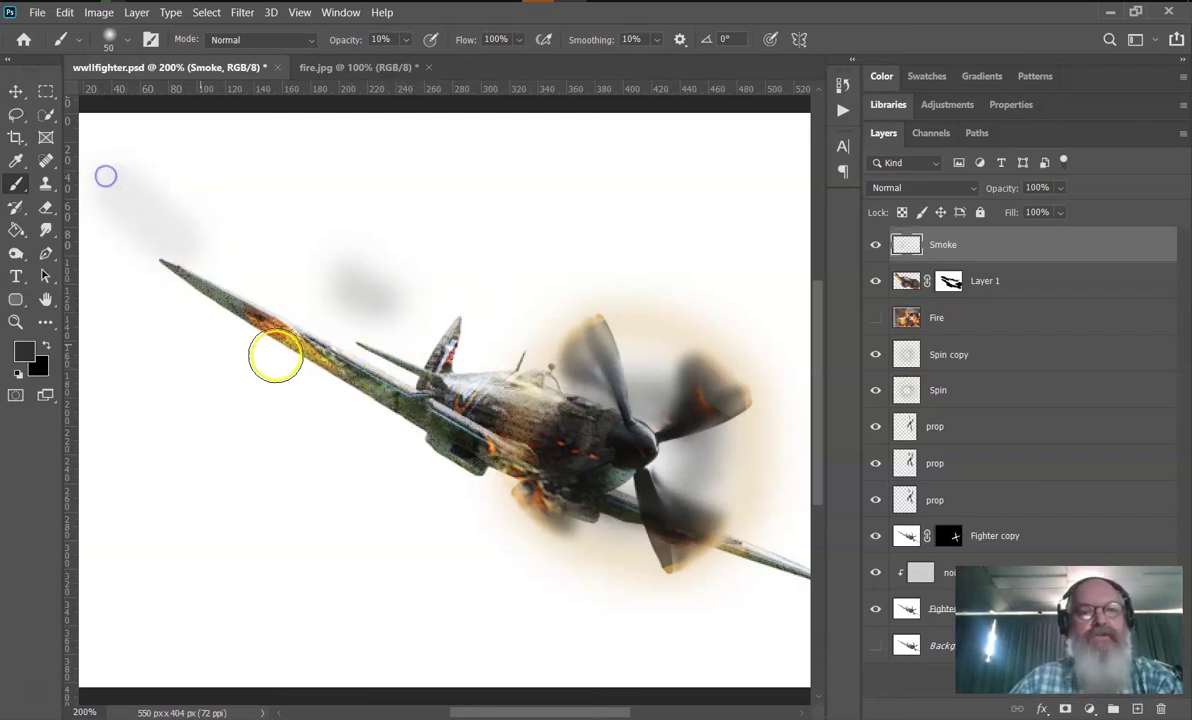
Step: Undo the smoke stroke over the fuselage and paint a smoke trail from the tail back toward the image's upper corner
key("ctrl+minus")
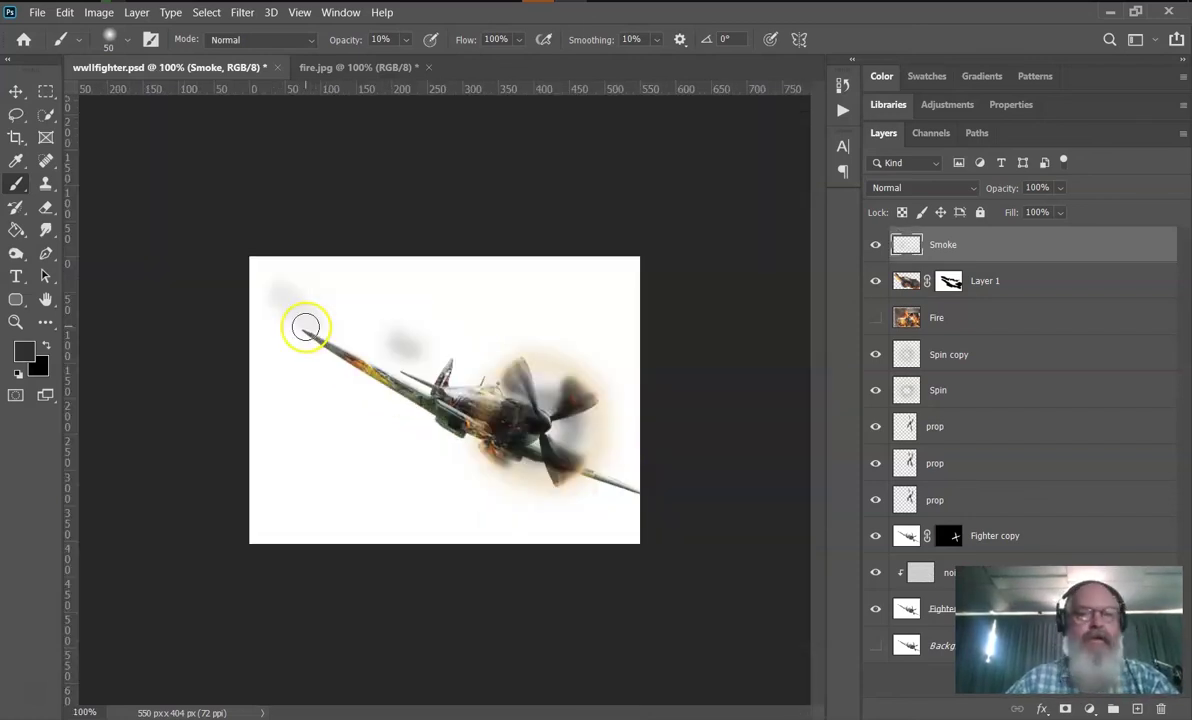
mouse_move(427, 385)
left_mouse_down()
mouse_move(397, 354)
mouse_move(407, 359)
mouse_move(394, 388)
mouse_move(407, 374)
mouse_move(380, 365)
mouse_move(333, 314)
mouse_move(506, 420)
mouse_move(540, 407)
mouse_move(567, 458)
mouse_move(561, 437)
left_mouse_up()
key("ctrl+z")
mouse_move(418, 349)
left_mouse_down()
mouse_move(349, 287)
mouse_move(381, 346)
mouse_move(335, 304)
mouse_move(431, 382)
mouse_move(464, 392)
mouse_move(325, 285)
left_mouse_up()
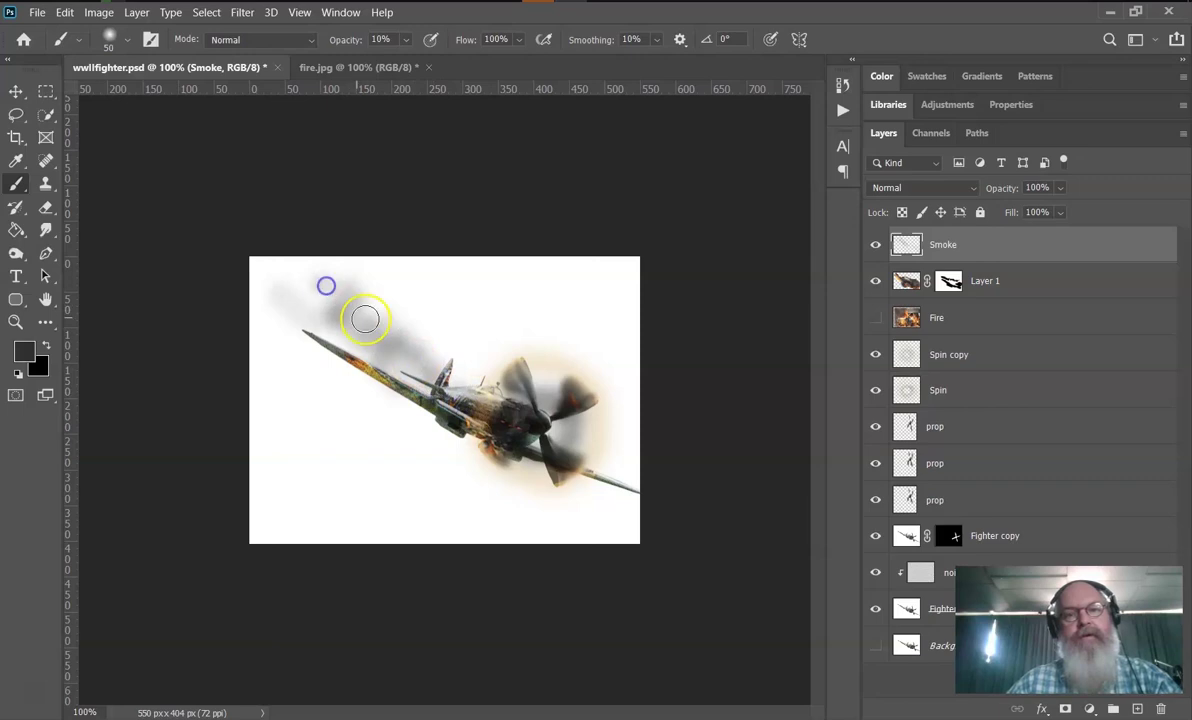
key("]")
key("]")
left_click(379, 319)
left_click_drag(378, 319, 333, 298)
left_click(420, 367)
Step: Thicken the smoke trail behind the fighter with larger brushes of varying size, building denser puffs above the wing
key("]")
key("]")
key("]")
mouse_move(435, 388)
left_mouse_down()
mouse_move(359, 315)
mouse_move(421, 384)
mouse_move(434, 382)
mouse_move(322, 309)
mouse_move(442, 384)
mouse_move(366, 324)
mouse_move(355, 295)
mouse_move(420, 353)
mouse_move(356, 274)
mouse_move(290, 293)
left_mouse_up()
key("]")
key("]")
key("]")
key("]")
key("]")
key("[")
key("[")
key("[")
key("[")
key("[")
key("[")
left_click_drag(474, 386, 340, 262)
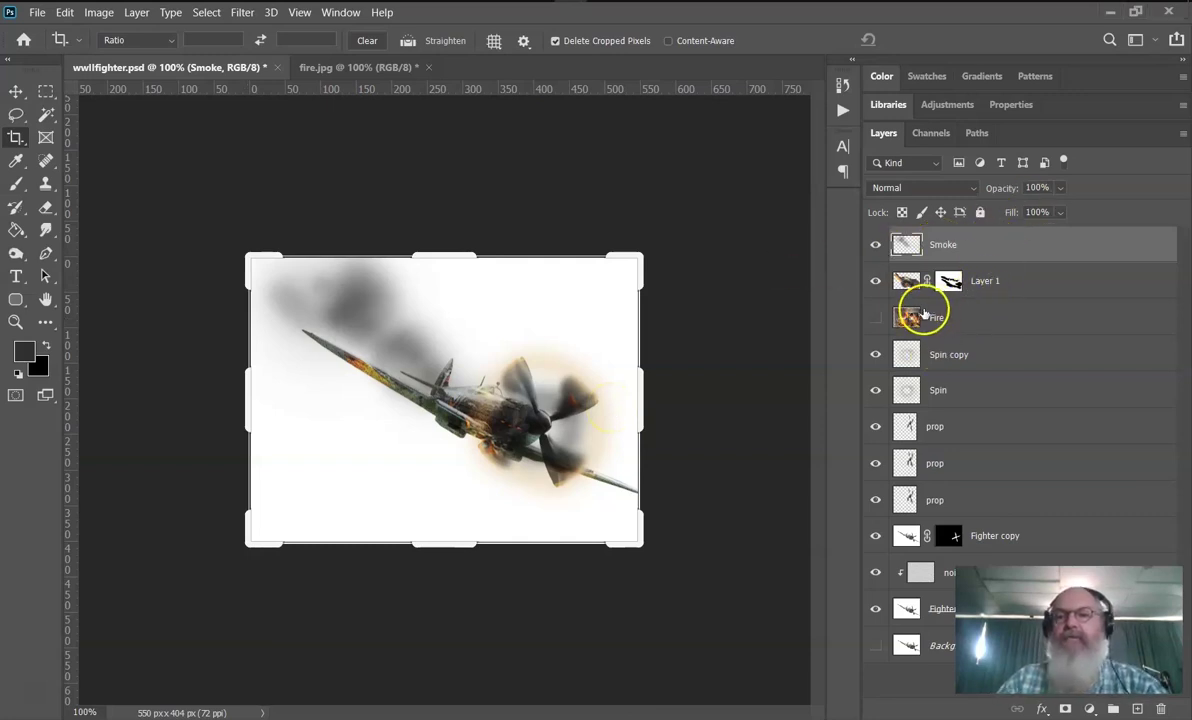
Step: Make the Fire layer visible and hide Layer 1 and the Smoke layer
left_click(886, 318)
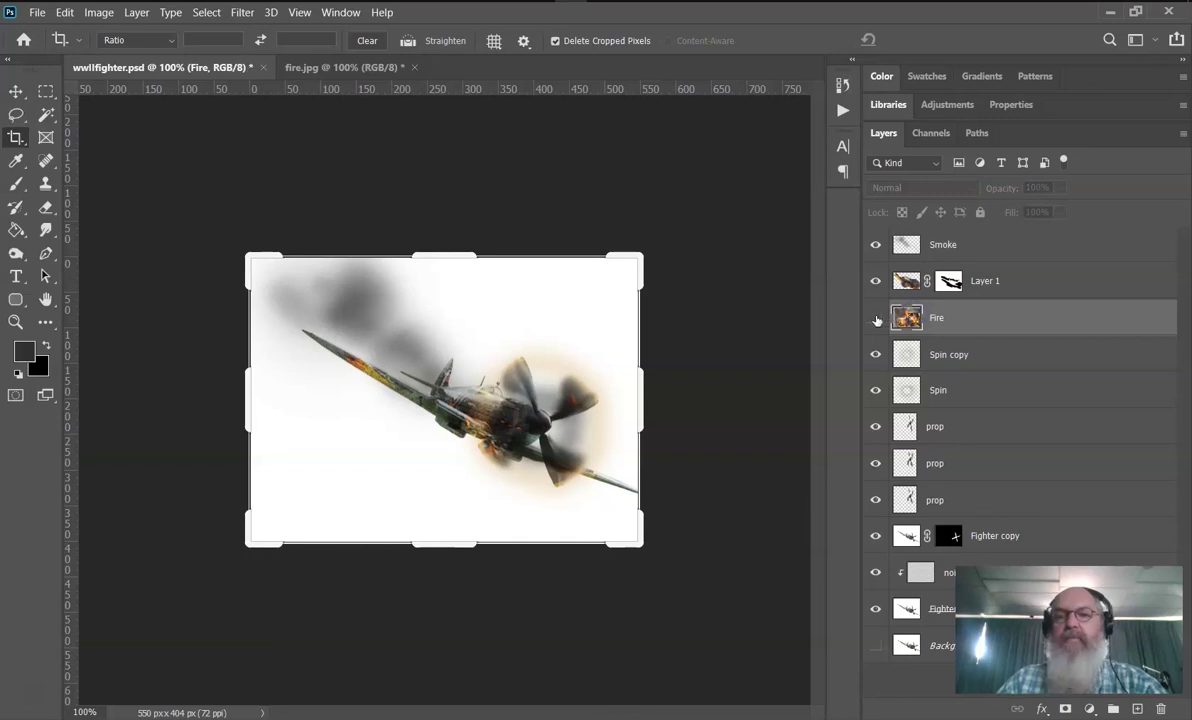
left_click(876, 318)
left_click(877, 281)
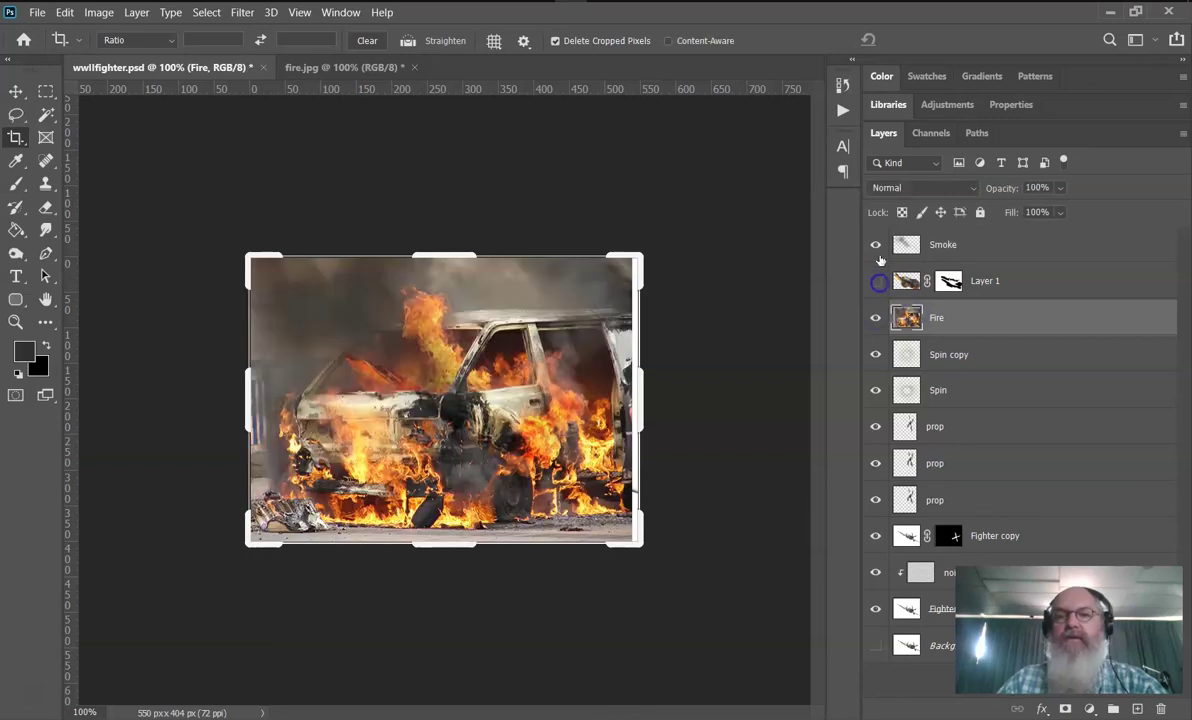
left_click(876, 245)
left_click(876, 245)
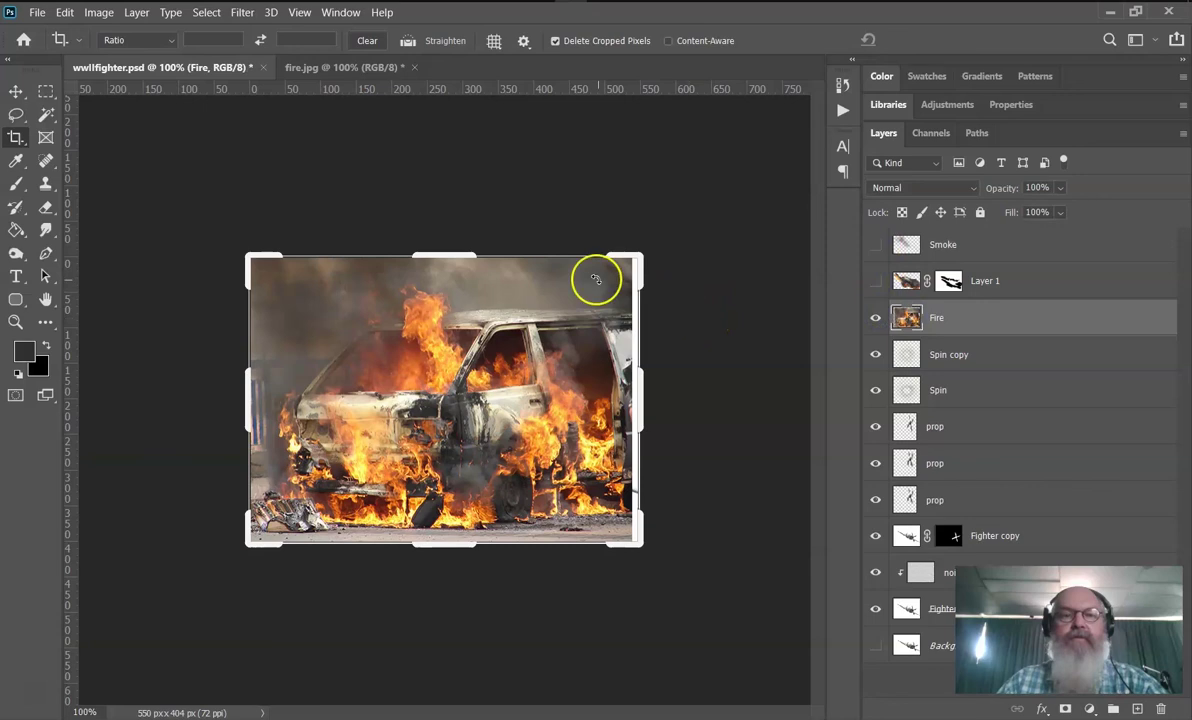
Step: Lasso the tall flame rising above the car's hood on the Fire layer and copy it to a new layer
left_click(16, 91)
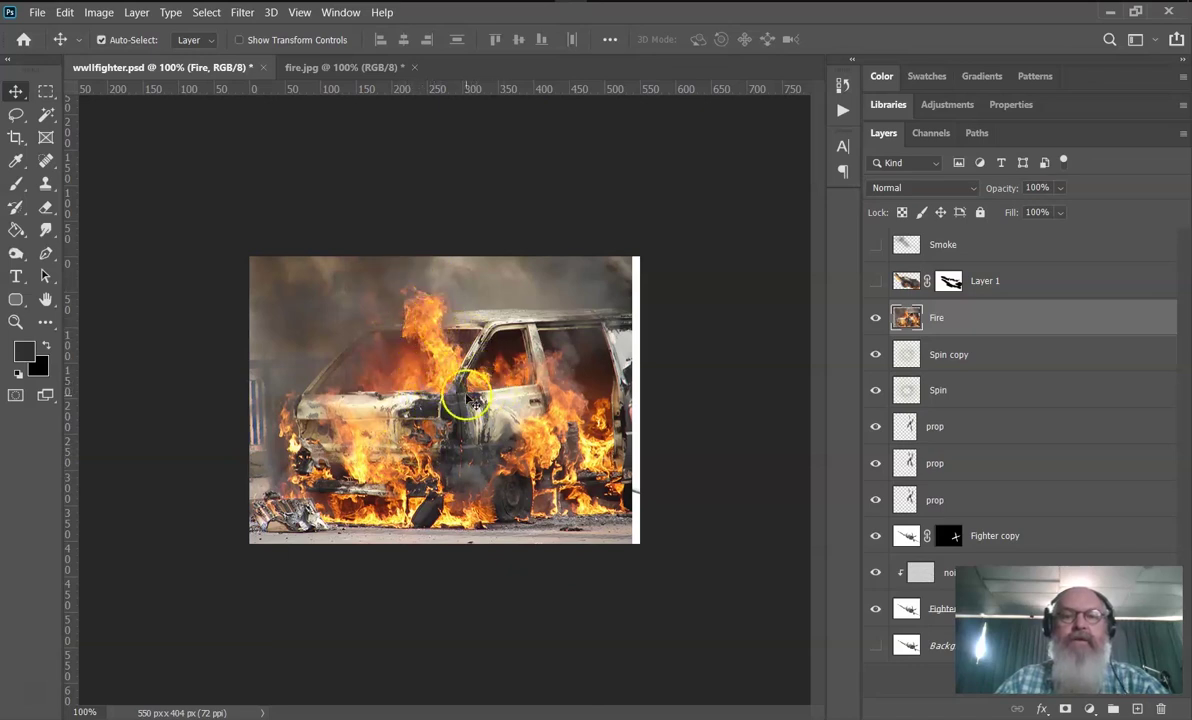
left_click(45, 118)
left_click(15, 114)
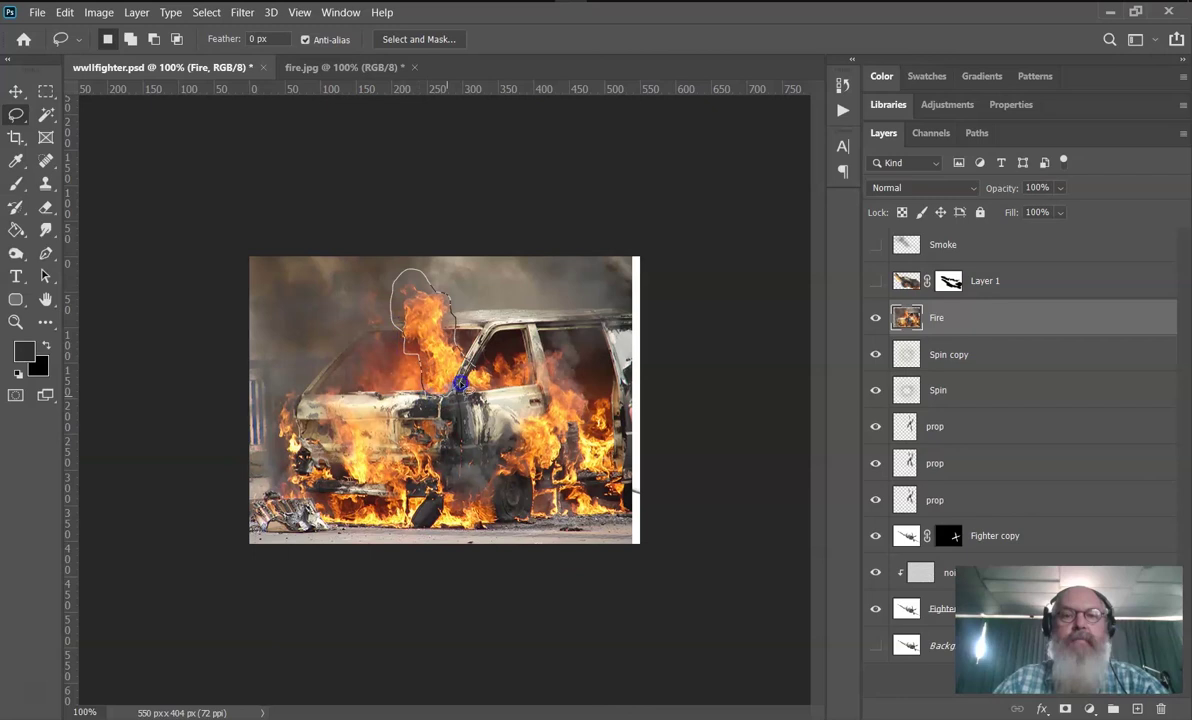
left_click_drag(474, 360, 476, 358)
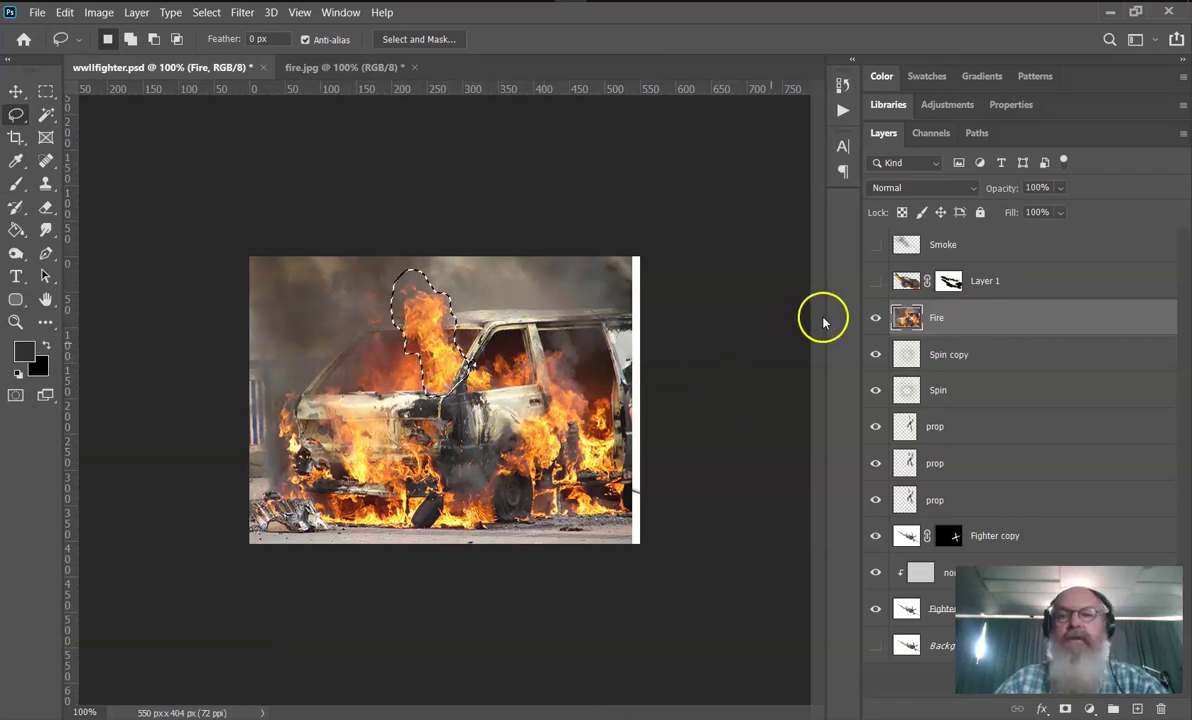
key("ctrl+j")
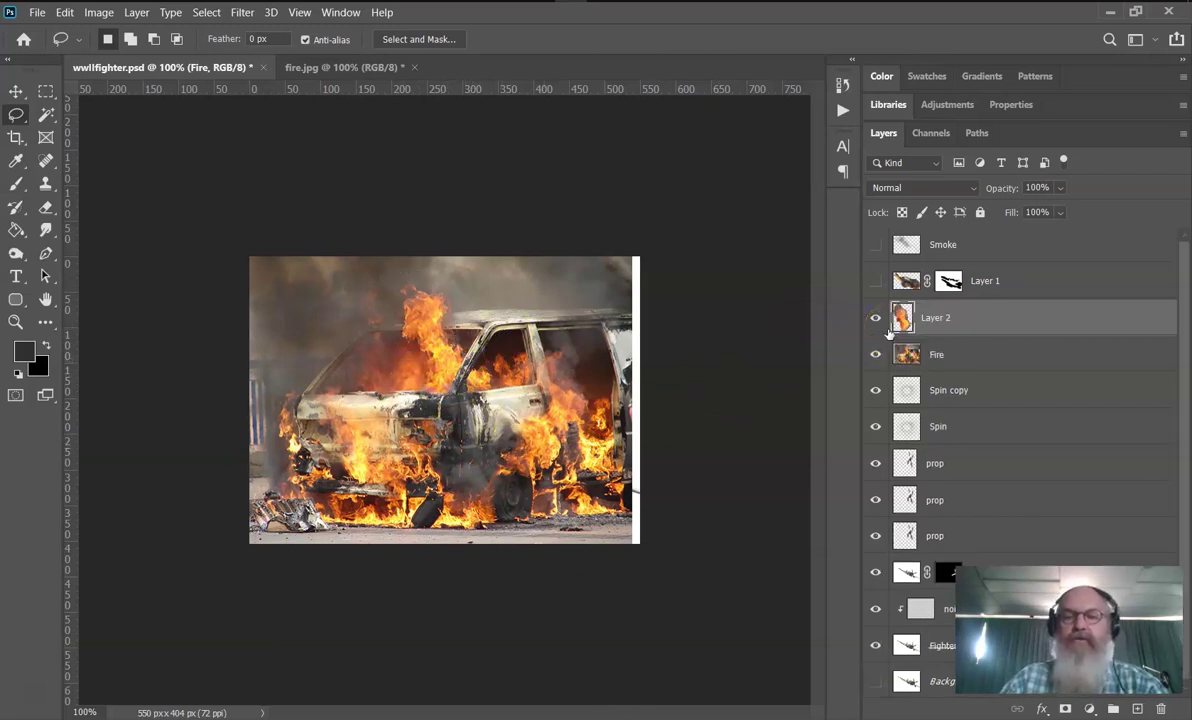
Step: Move the copied flame layer to the top of the stack, hide Fire, and show Smoke and Layer 1 again
left_click_drag(909, 337, 899, 242)
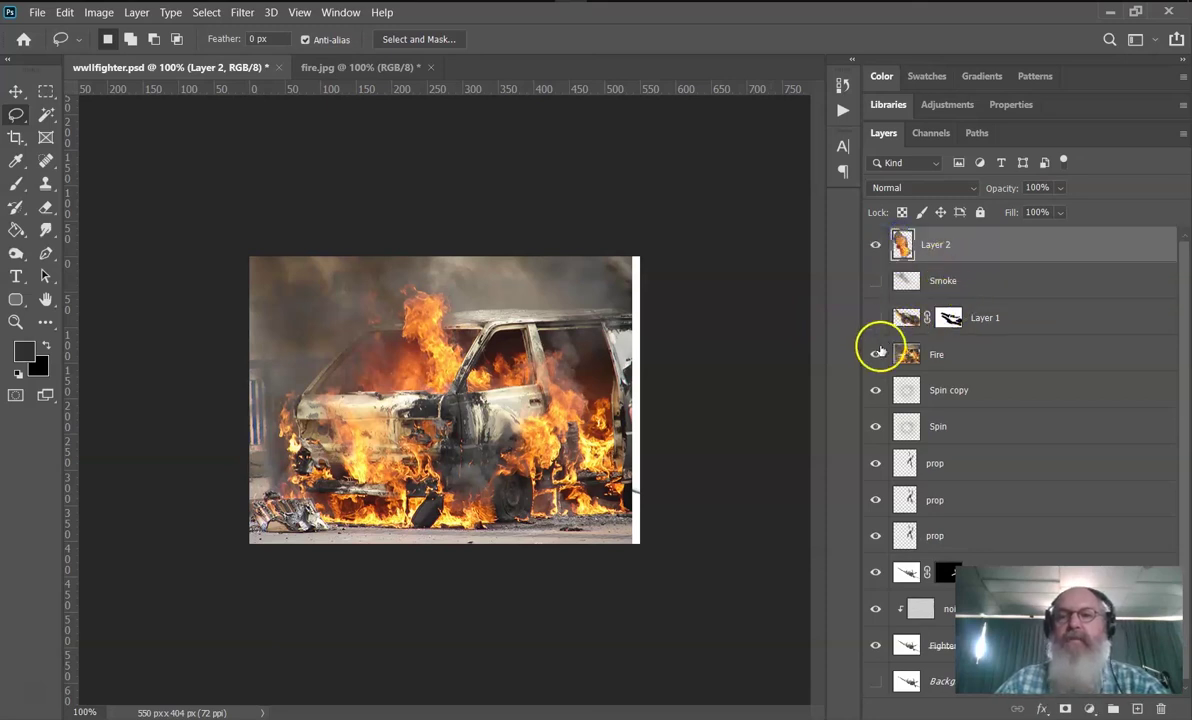
left_click(875, 355)
left_click(877, 317)
left_click(877, 284)
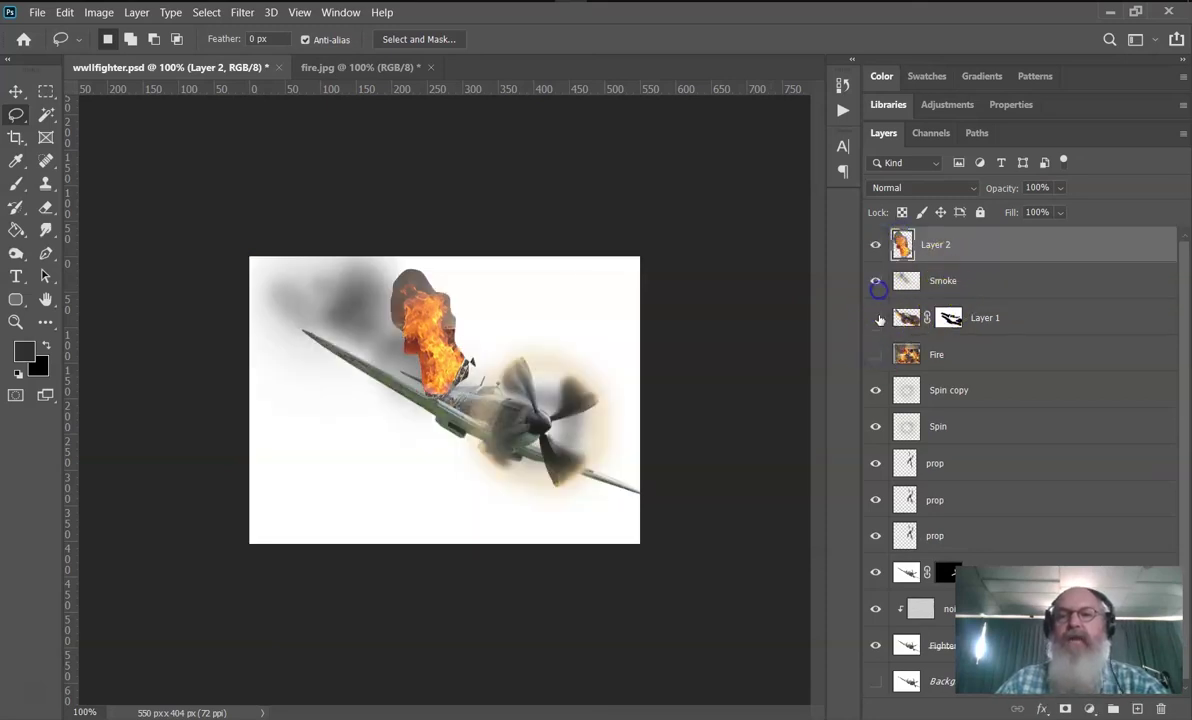
left_click(877, 319)
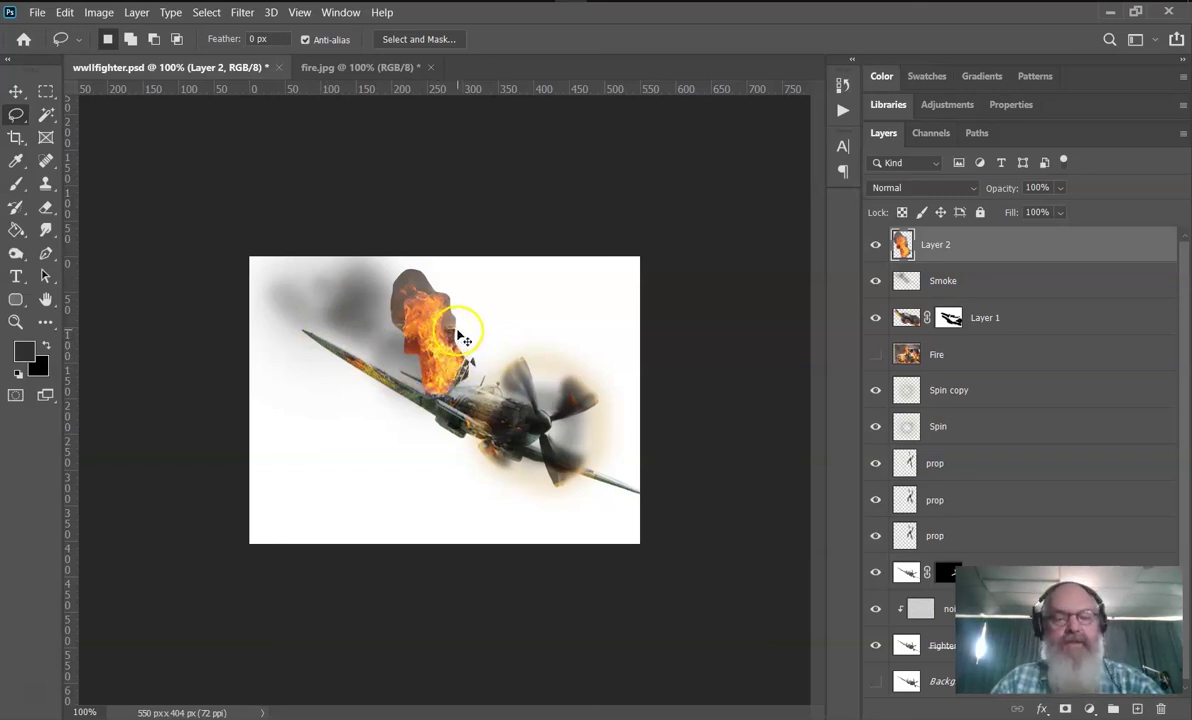
Step: Transform the flame on Layer 2, rotating it about 41° counter-clockwise and stretching and skewing it to lie over the fuselage behind the propeller
key("ctrl+t")
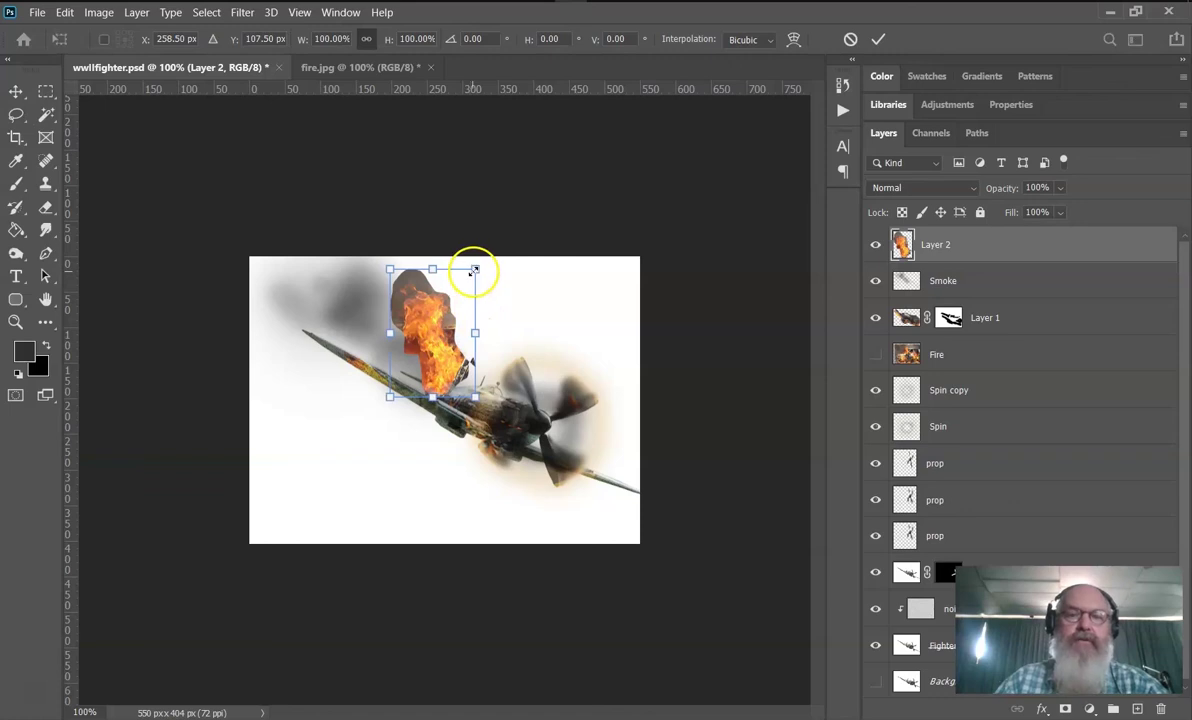
left_click_drag(490, 254, 447, 234)
left_click_drag(449, 352, 418, 406)
left_click_drag(414, 276, 394, 283)
left_click_drag(429, 364, 499, 403)
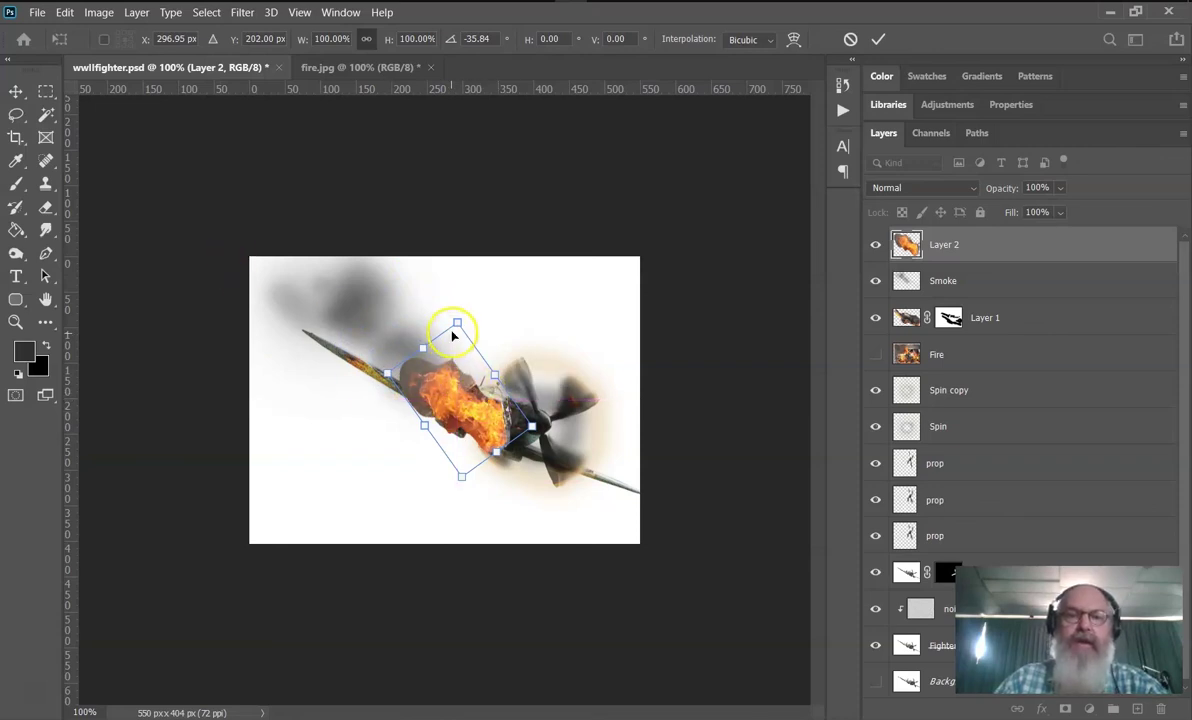
left_click_drag(458, 326, 457, 303)
left_click_drag(421, 342, 421, 338)
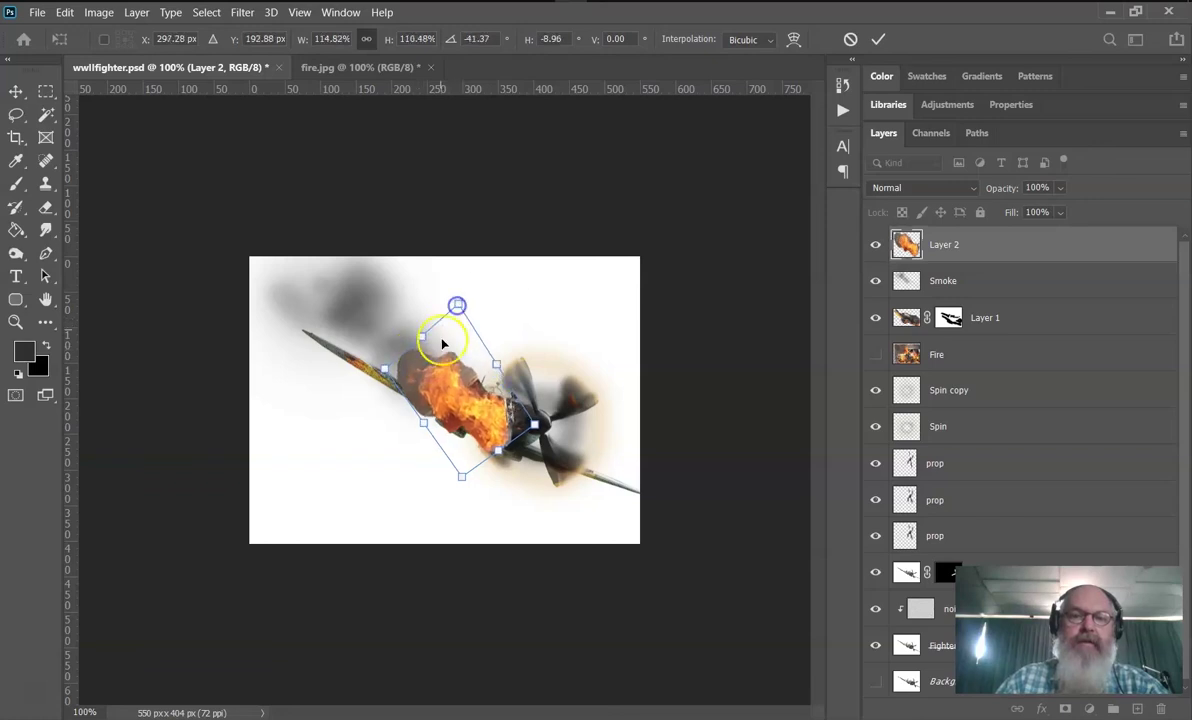
left_click_drag(462, 470, 471, 473)
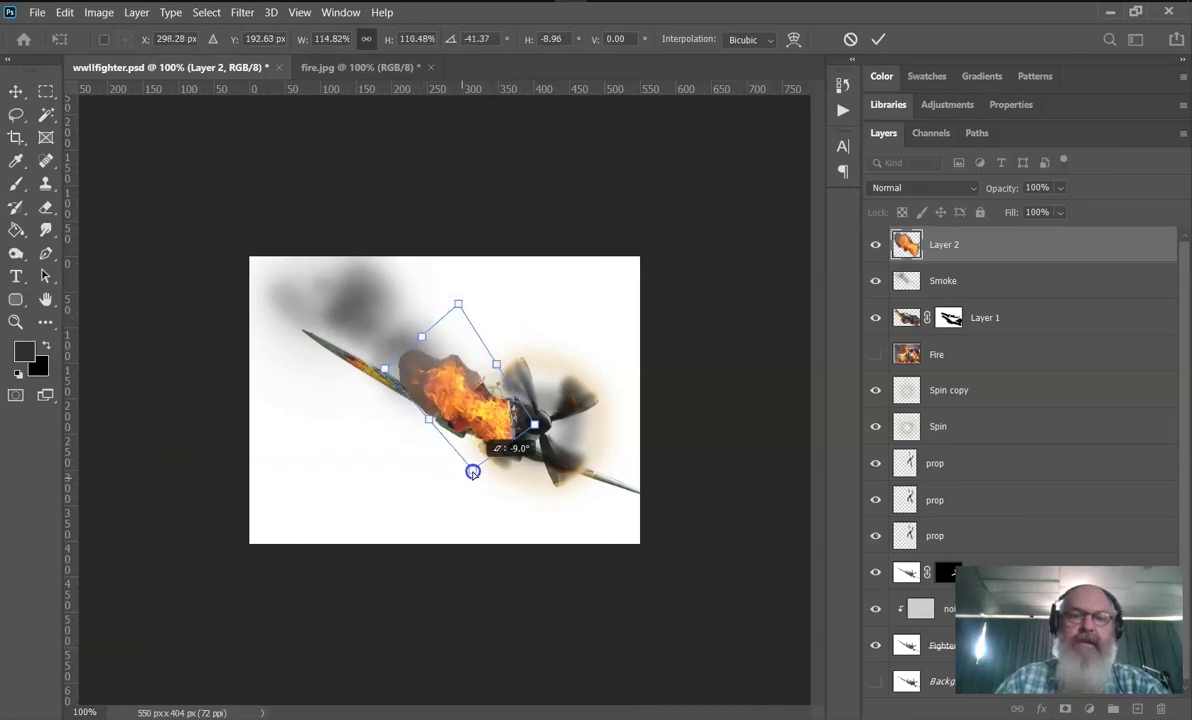
key("l")
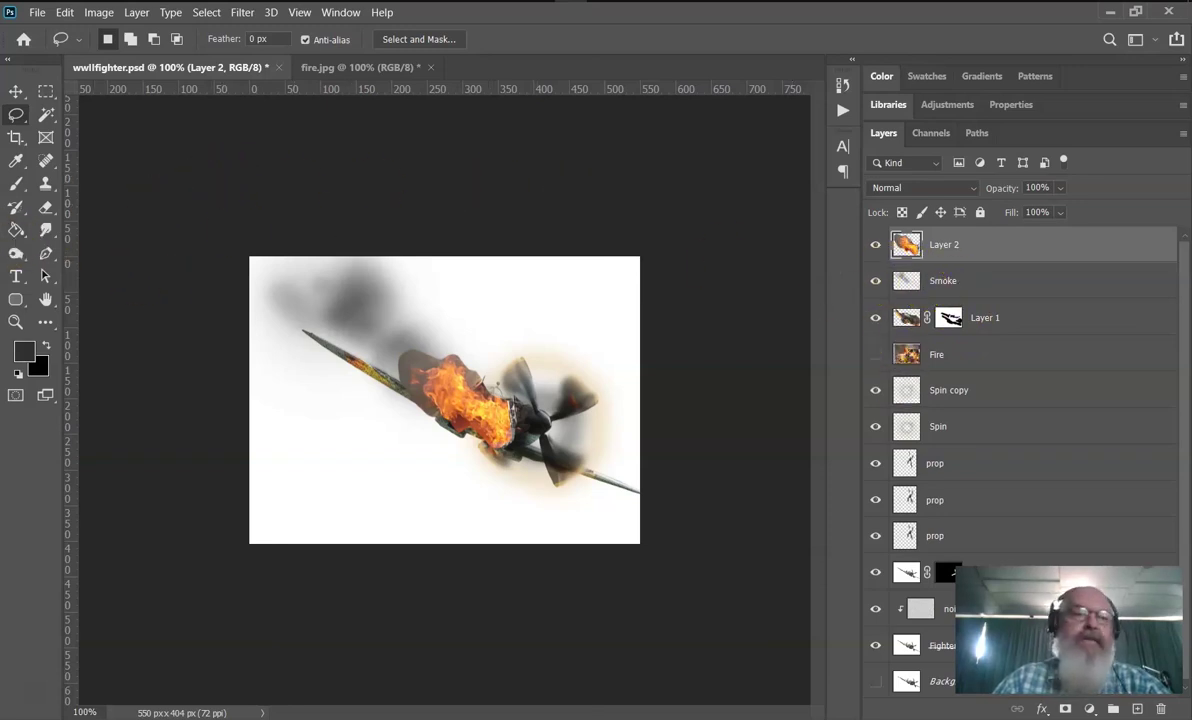
Step: Erase the flame's dark smoky edges around the fuselage and tail with a soft 80 px Eraser at 24% opacity
left_click(17, 187)
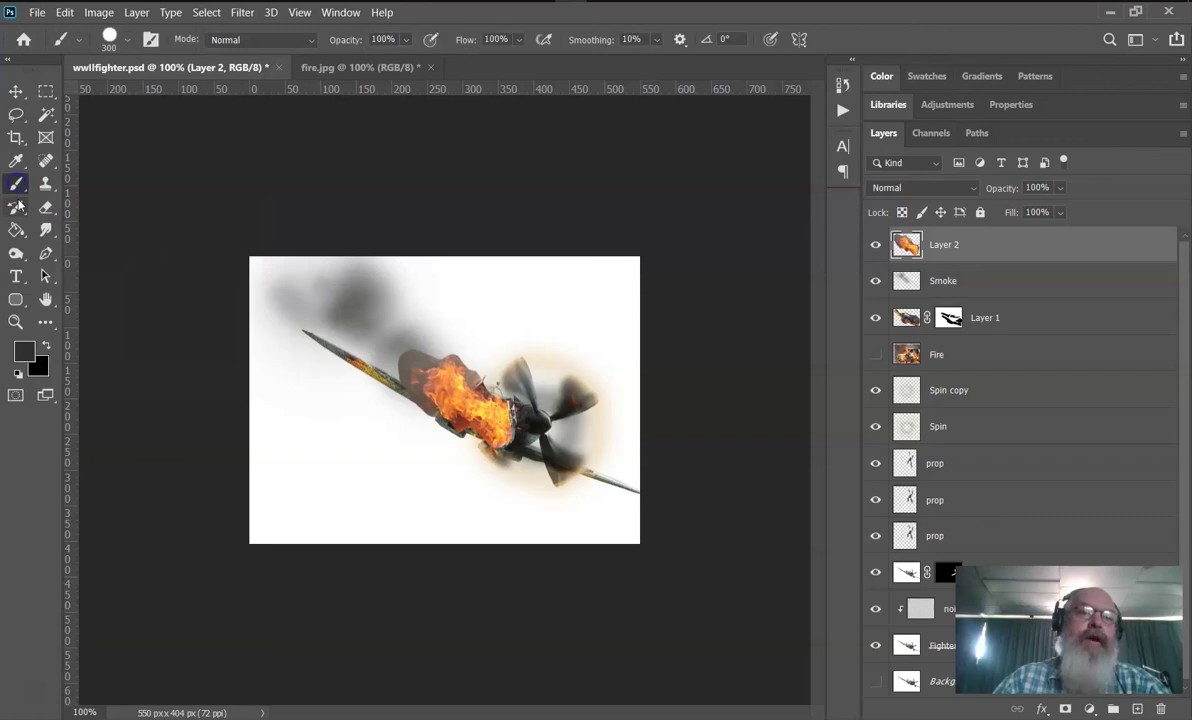
left_click(45, 209)
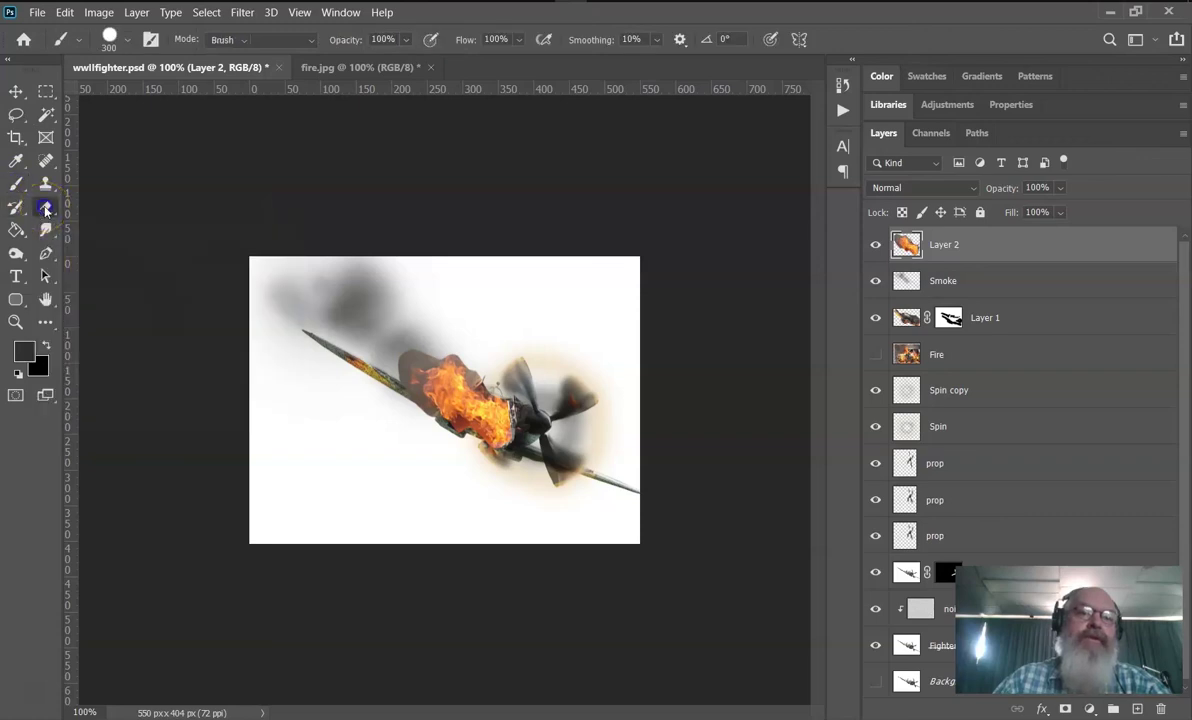
left_click(335, 40)
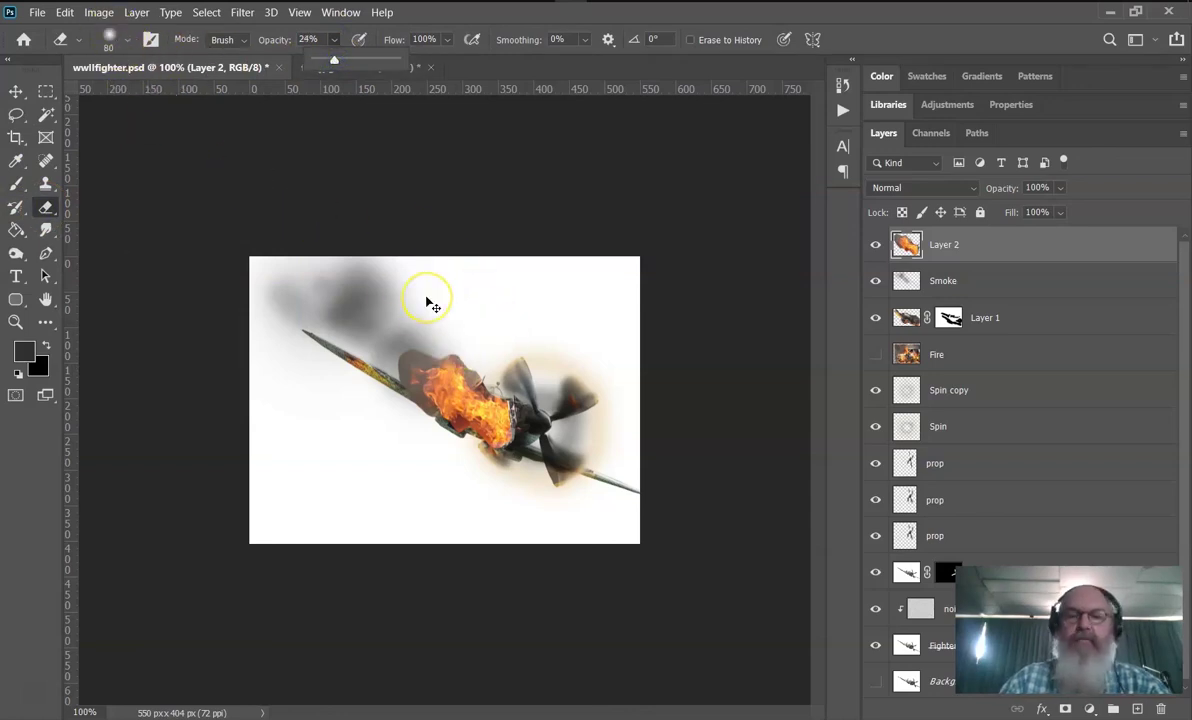
key("ctrl+plus")
key("ctrl+plus")
mouse_move(426, 270)
left_mouse_down()
mouse_move(442, 234)
mouse_move(490, 274)
mouse_move(607, 327)
mouse_move(577, 327)
mouse_move(577, 306)
left_mouse_up()
mouse_move(496, 221)
left_mouse_down()
mouse_move(548, 279)
mouse_move(527, 245)
mouse_move(303, 247)
mouse_move(325, 224)
mouse_move(391, 242)
mouse_move(487, 221)
mouse_move(538, 267)
left_mouse_up()
left_click(610, 680)
mouse_move(610, 680)
left_mouse_down()
mouse_move(602, 592)
mouse_move(688, 562)
mouse_move(711, 536)
mouse_move(699, 412)
mouse_move(714, 501)
mouse_move(563, 610)
mouse_move(518, 576)
mouse_move(504, 519)
mouse_move(483, 504)
mouse_move(473, 506)
mouse_move(518, 538)
mouse_move(366, 503)
mouse_move(364, 468)
mouse_move(383, 452)
mouse_move(320, 399)
mouse_move(288, 227)
mouse_move(291, 317)
mouse_move(311, 307)
mouse_move(288, 346)
mouse_move(329, 323)
mouse_move(306, 328)
mouse_move(300, 382)
mouse_move(298, 356)
mouse_move(307, 316)
left_mouse_up()
mouse_move(295, 380)
left_mouse_down()
mouse_move(325, 322)
mouse_move(294, 333)
mouse_move(314, 335)
mouse_move(290, 279)
left_mouse_up()
mouse_move(406, 230)
left_mouse_down()
mouse_move(356, 229)
mouse_move(229, 410)
mouse_move(267, 449)
mouse_move(279, 356)
mouse_move(490, 521)
mouse_move(463, 512)
mouse_move(687, 592)
mouse_move(611, 585)
left_mouse_up()
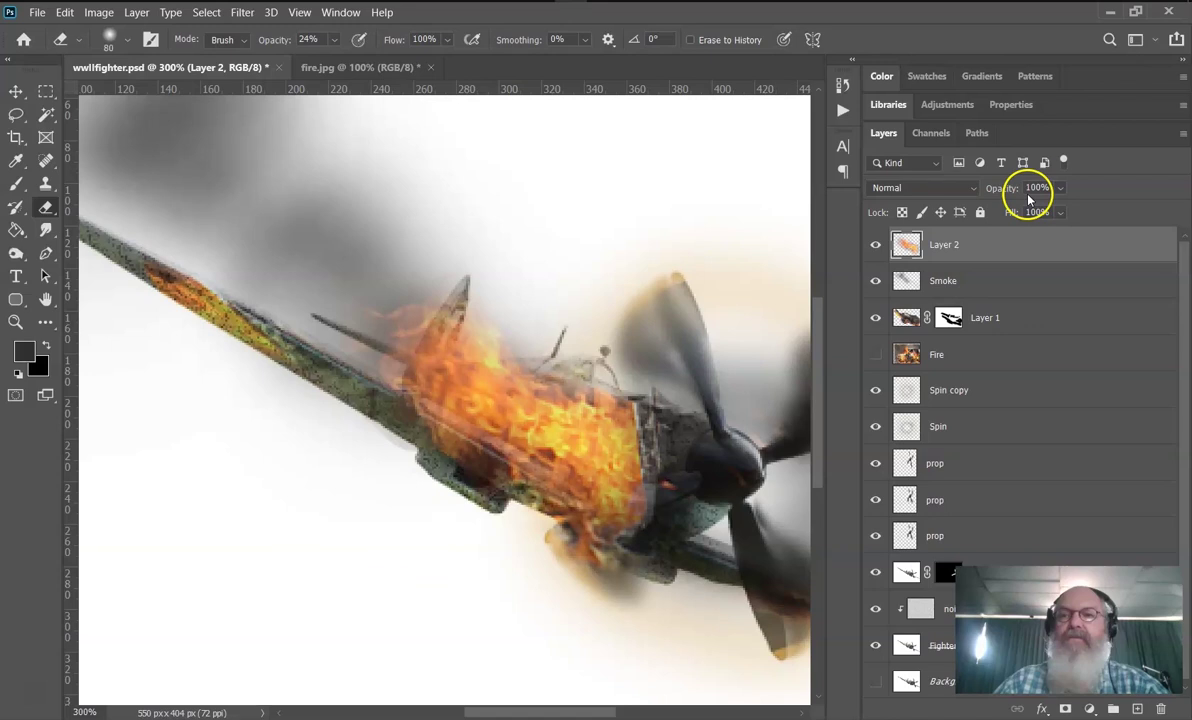
Step: Lower the flame layer's opacity to 67% and softly erase leftover flame near the fighter's nose
left_click_drag(1077, 211, 1051, 213)
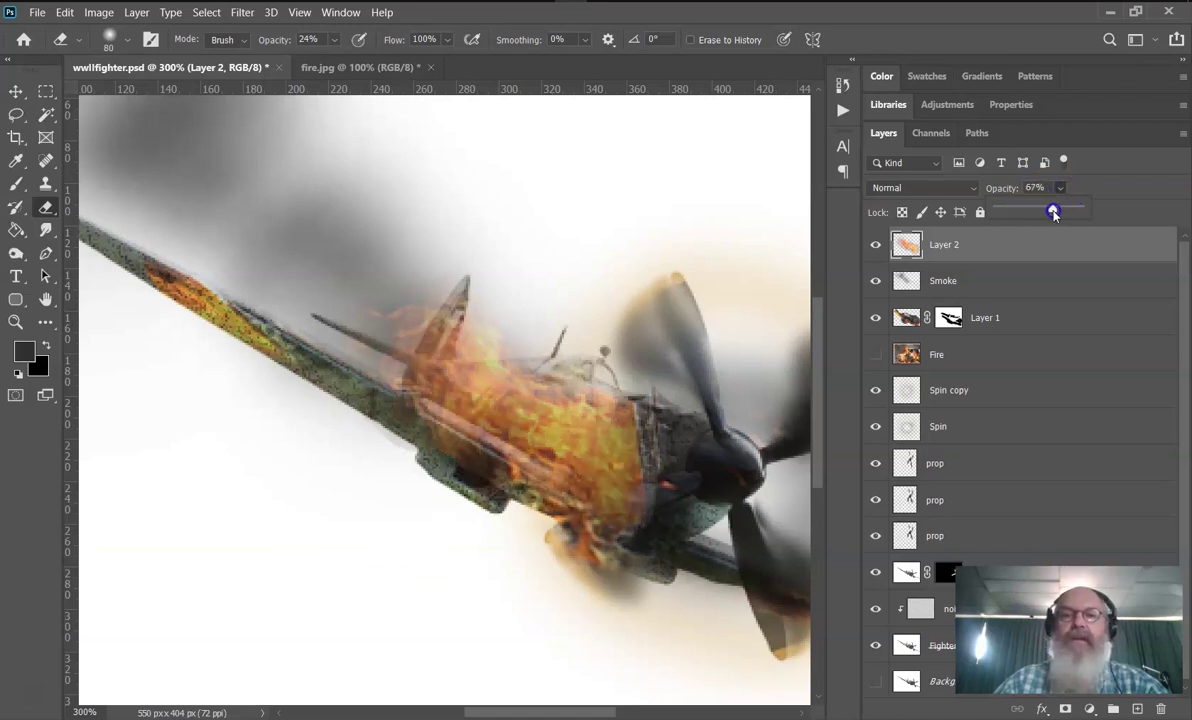
mouse_move(660, 532)
left_mouse_down()
mouse_move(612, 572)
mouse_move(580, 567)
mouse_move(692, 617)
mouse_move(742, 402)
mouse_move(434, 380)
mouse_move(447, 388)
mouse_move(530, 367)
mouse_move(692, 313)
left_mouse_up()
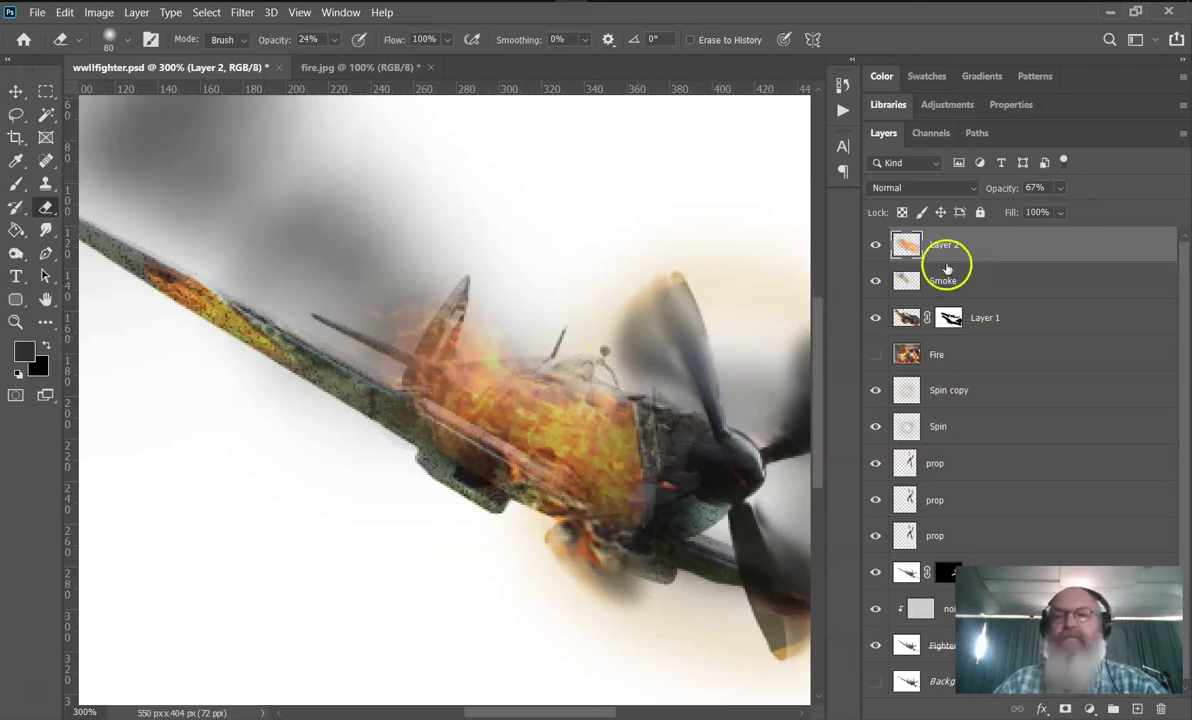
key("ctrl+minus")
key("ctrl+minus")
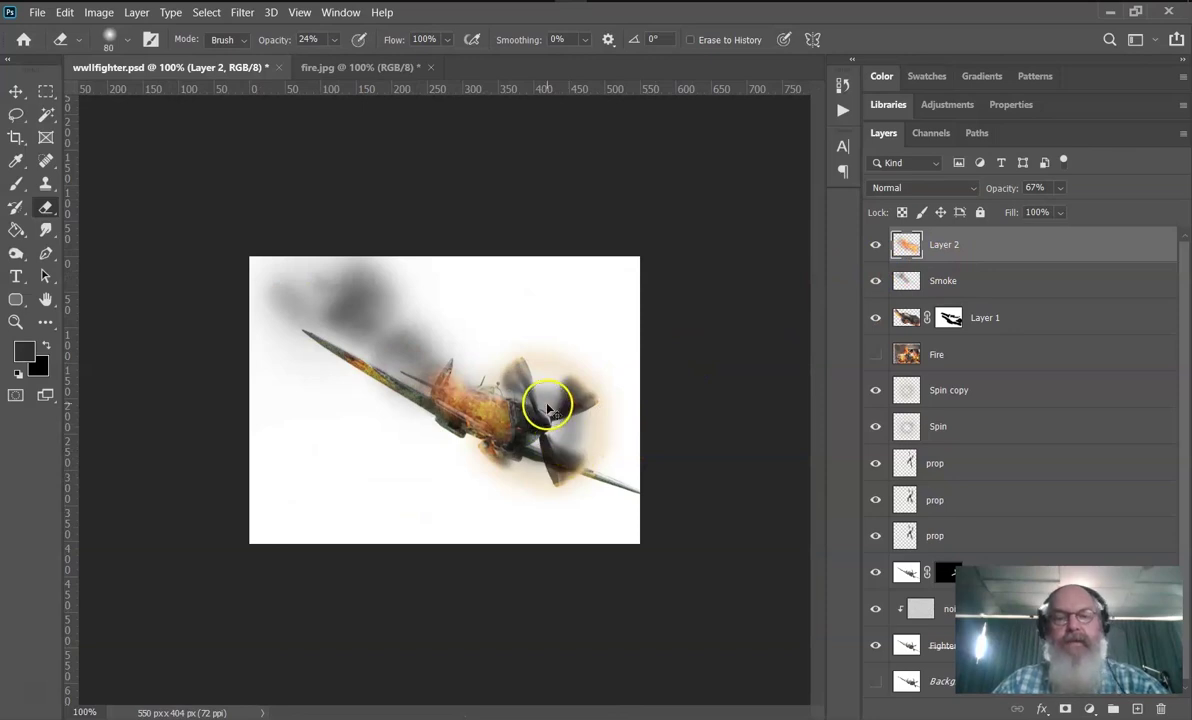
Step: Distort the flame's nose-side corners with Free Transform to follow the fuselage and shift it slightly toward the tail
key("ctrl+t")
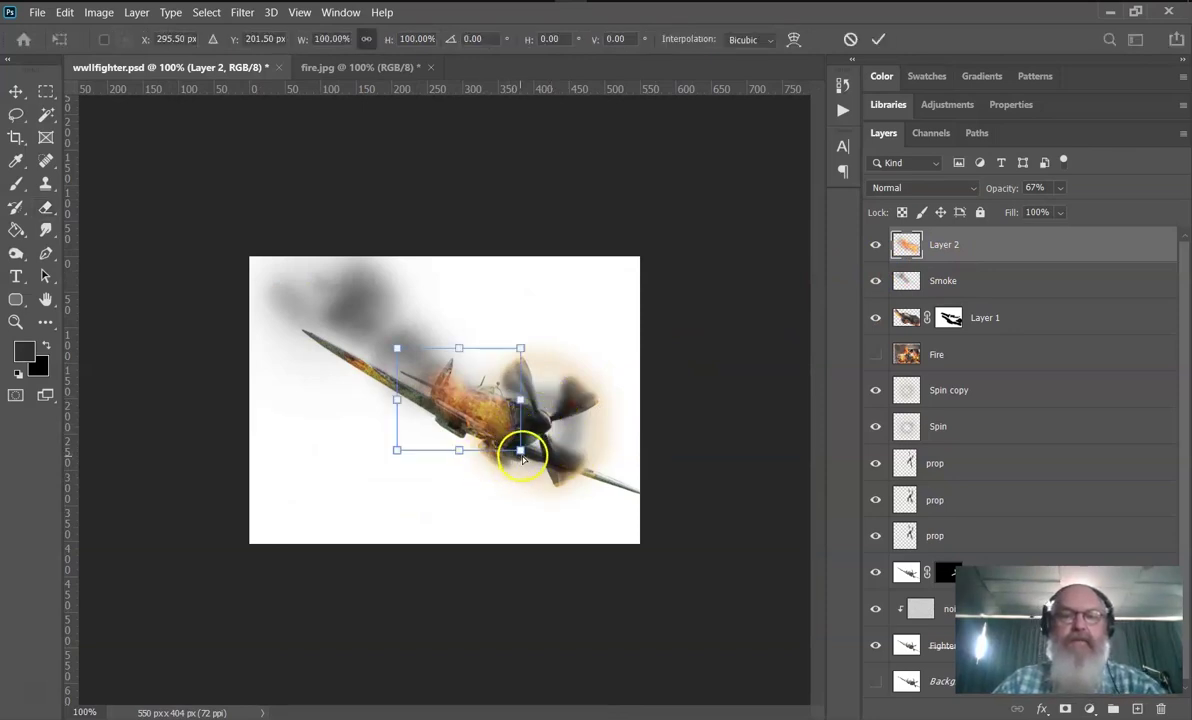
left_click_drag(522, 455, 526, 456)
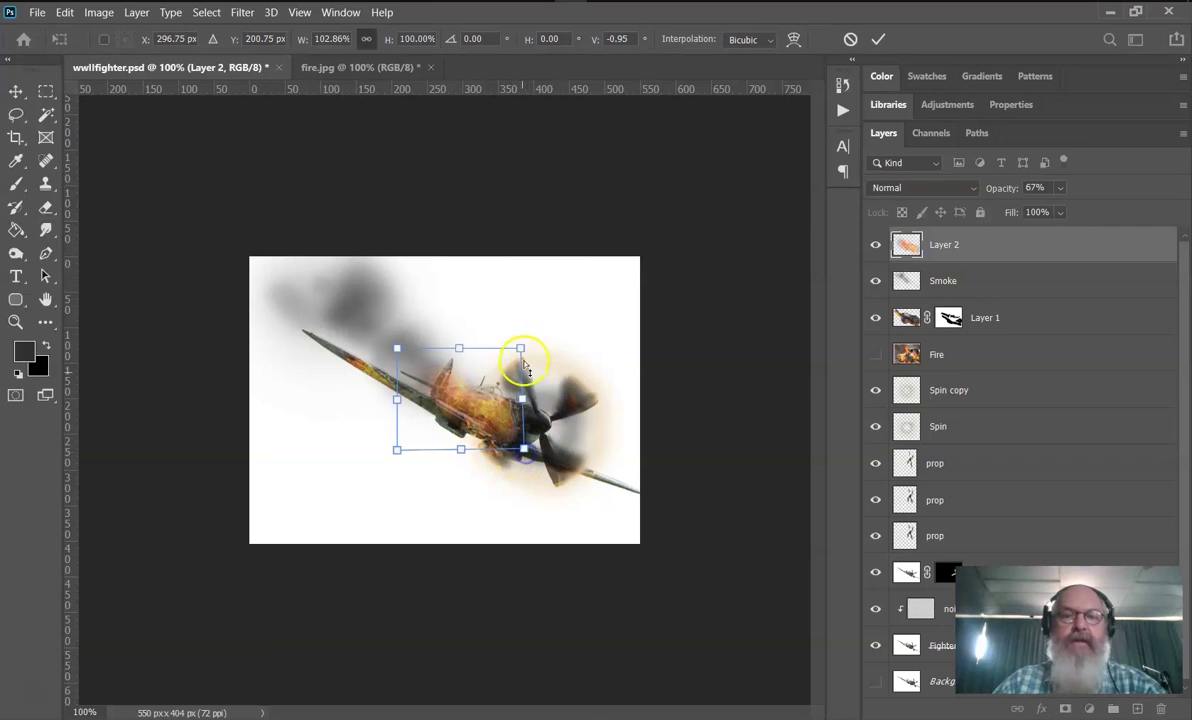
left_click_drag(522, 348, 513, 368)
left_click_drag(509, 418, 500, 416)
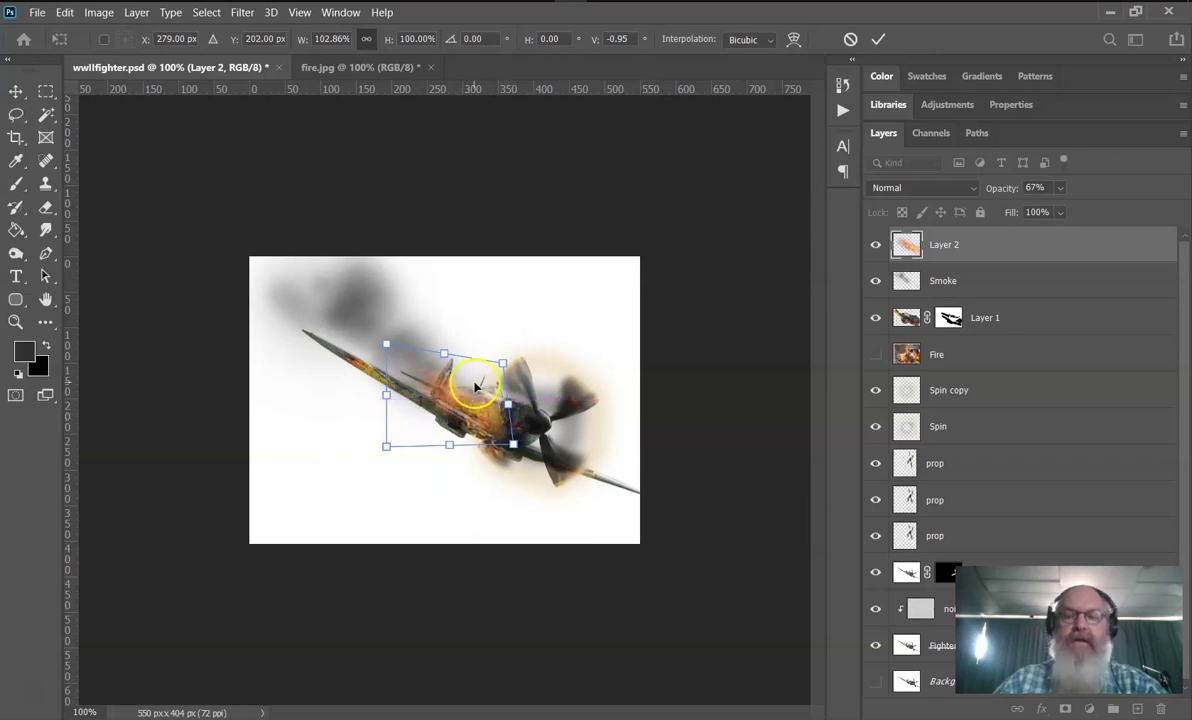
key("Return")
Step: Softly erase the flame around the cockpit canopy on Layer 2
key("e")
left_click_drag(474, 383, 474, 383)
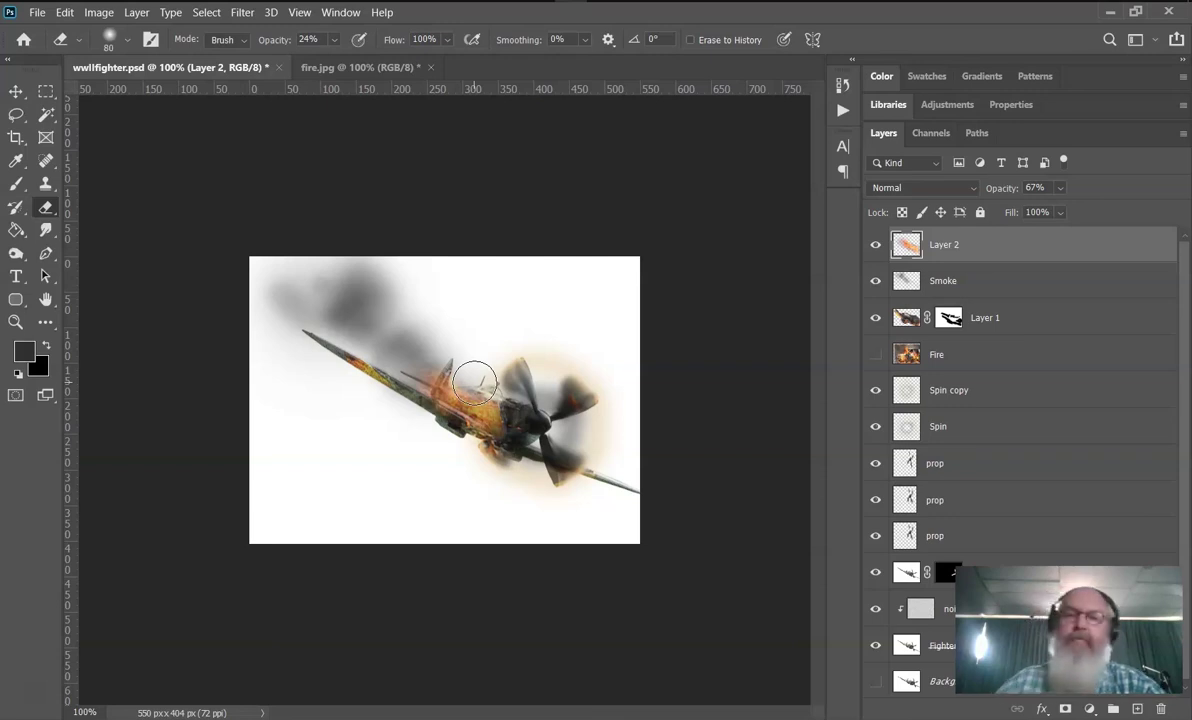
mouse_move(474, 381)
left_mouse_down()
mouse_move(466, 346)
mouse_move(415, 394)
mouse_move(295, 322)
mouse_move(341, 365)
mouse_move(362, 362)
mouse_move(500, 458)
mouse_move(484, 439)
mouse_move(490, 452)
mouse_move(991, 393)
left_mouse_up()
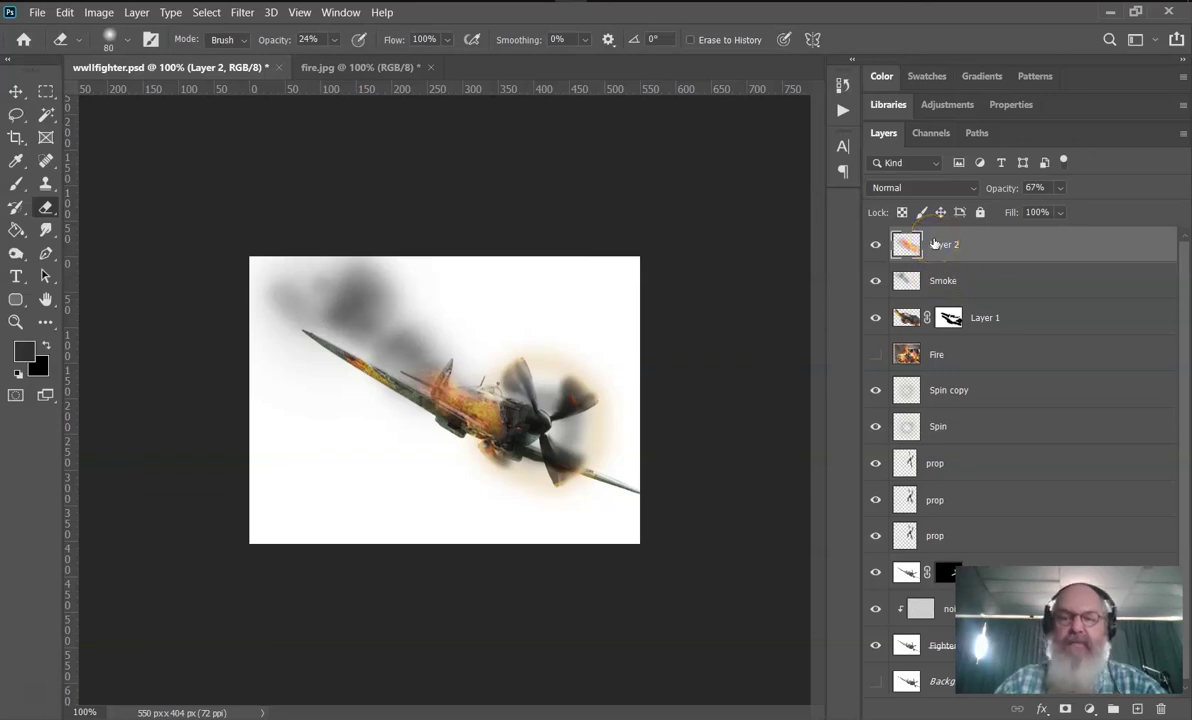
Step: Duplicate Layer 2 and move the flame copy onto the wing beneath the smoke trail
key("ctrl+j")
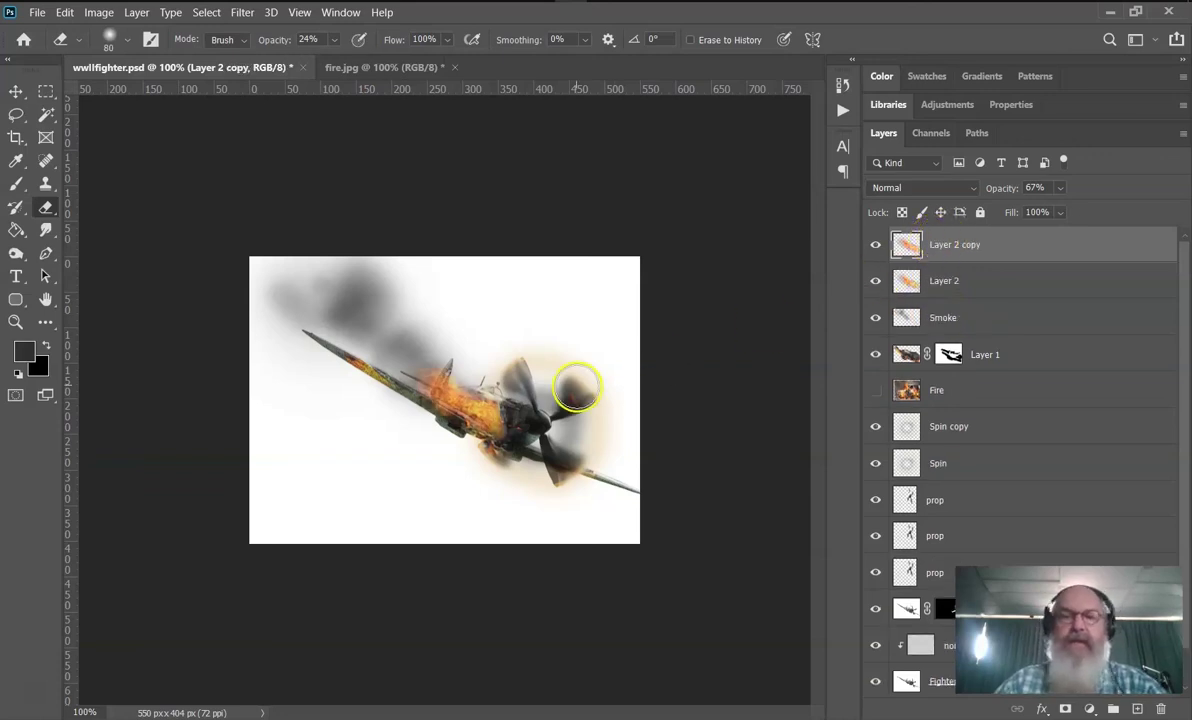
key("v")
mouse_move(487, 427)
left_mouse_down()
mouse_move(370, 378)
mouse_move(407, 362)
left_mouse_up()
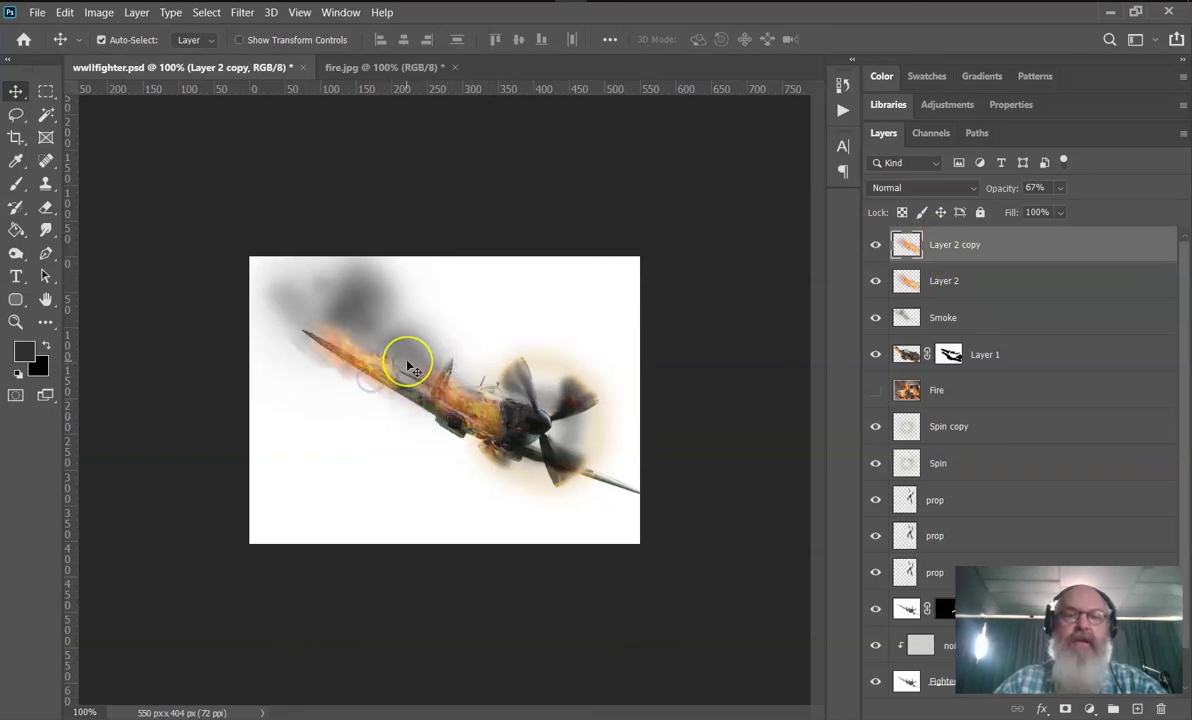
Step: Warp the flame on Layer 2 copy so it narrows along the wing and trails upward behind the wingtip
key("ctrl")
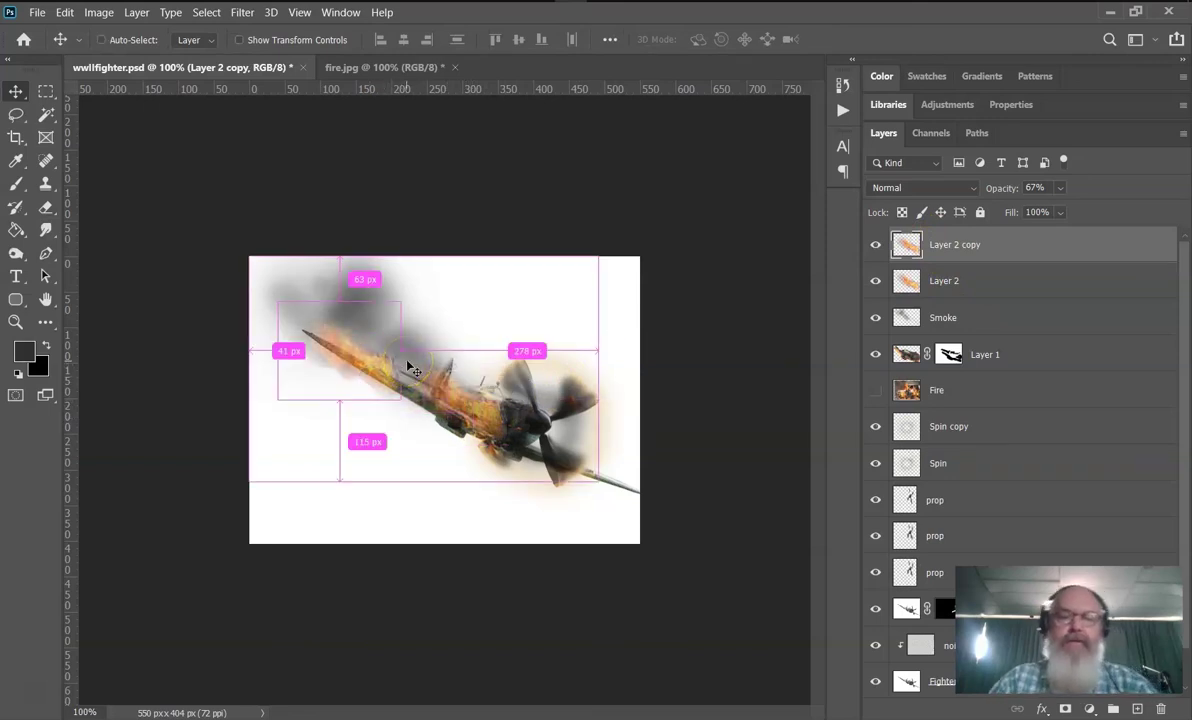
key("ctrl+t")
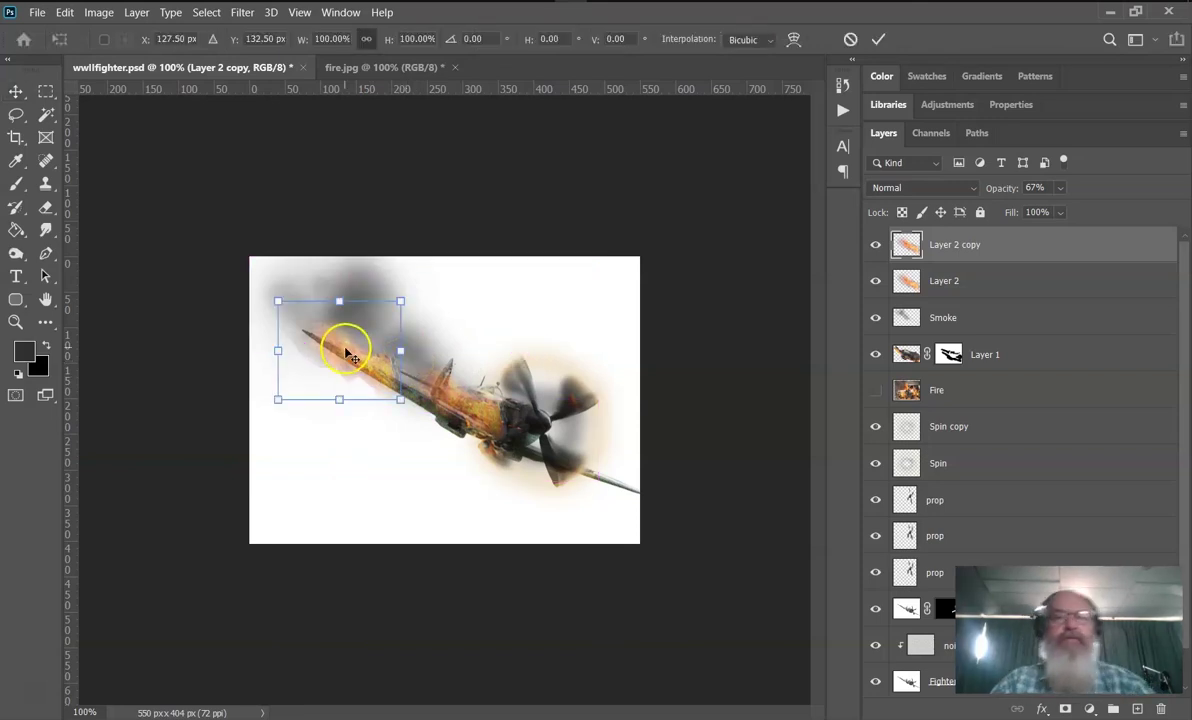
right_click(352, 350)
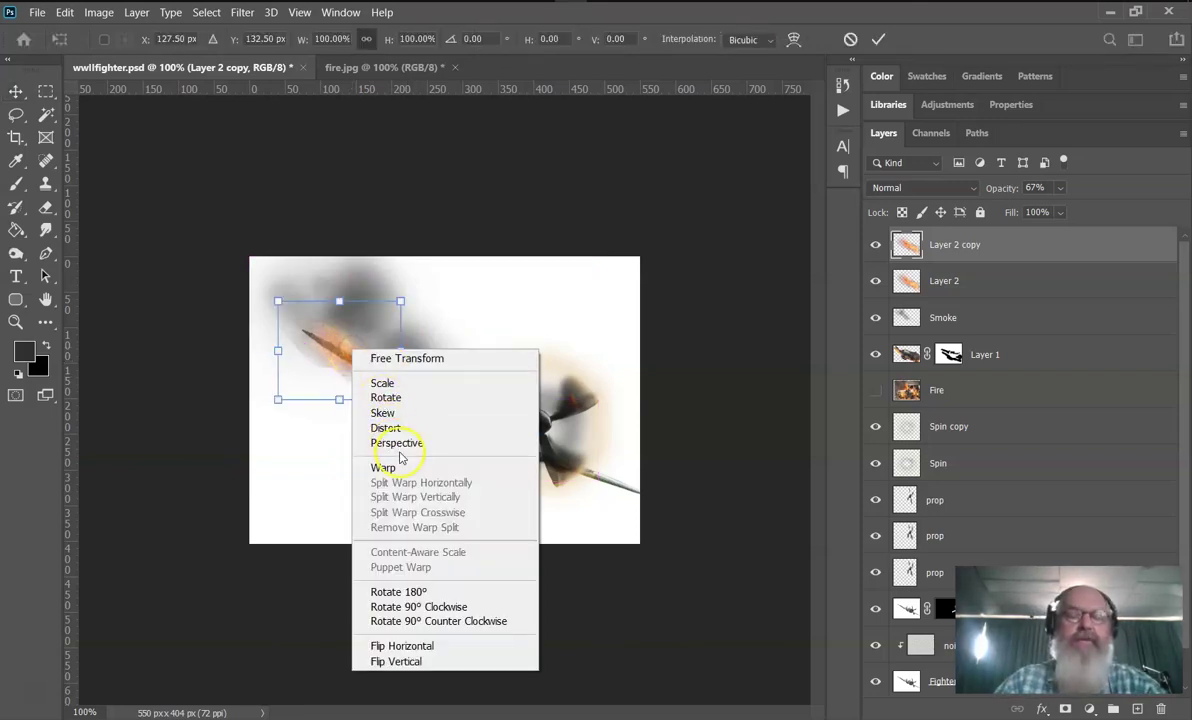
left_click(400, 467)
mouse_move(365, 345)
left_mouse_down()
mouse_move(394, 364)
mouse_move(298, 385)
left_mouse_up()
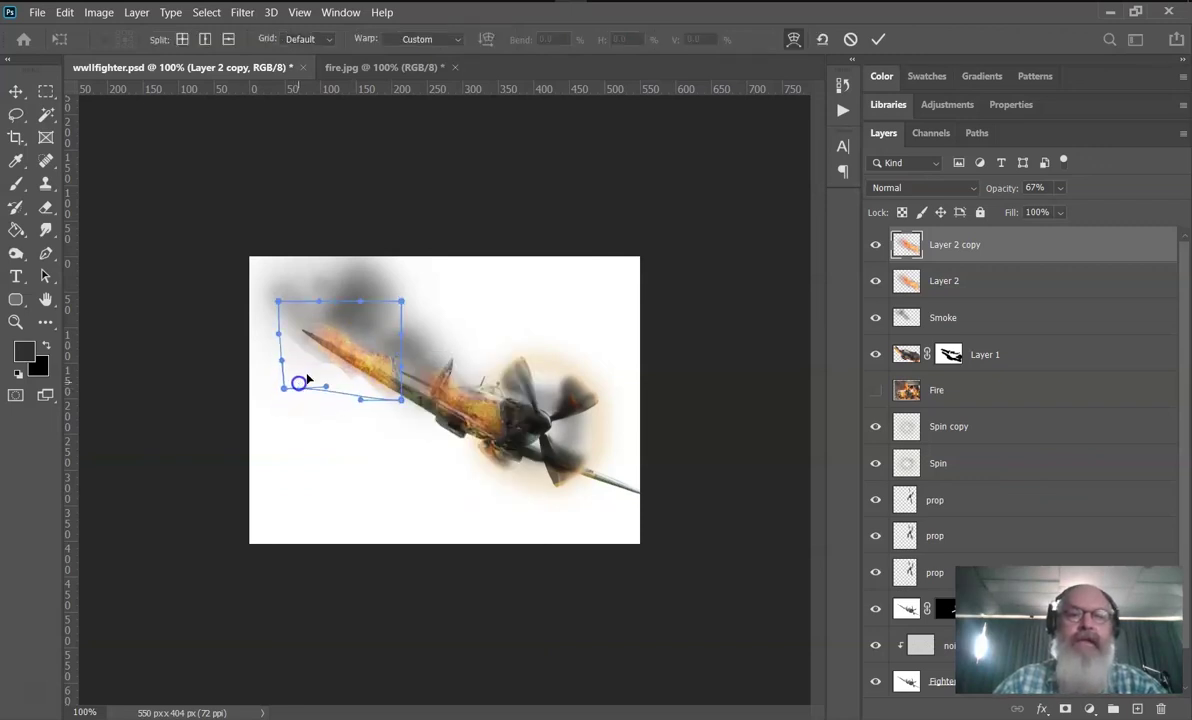
left_click_drag(341, 331, 397, 368)
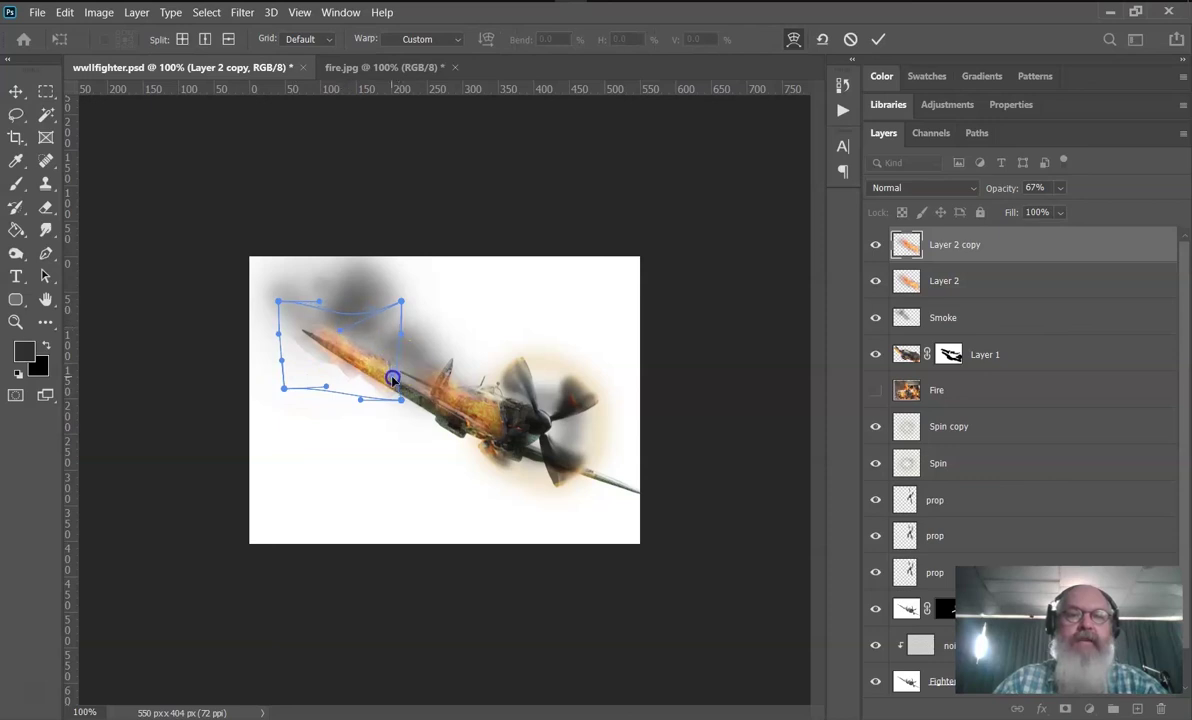
mouse_move(317, 354)
left_mouse_down()
mouse_move(314, 388)
mouse_move(367, 335)
mouse_move(338, 315)
mouse_move(320, 328)
left_mouse_up()
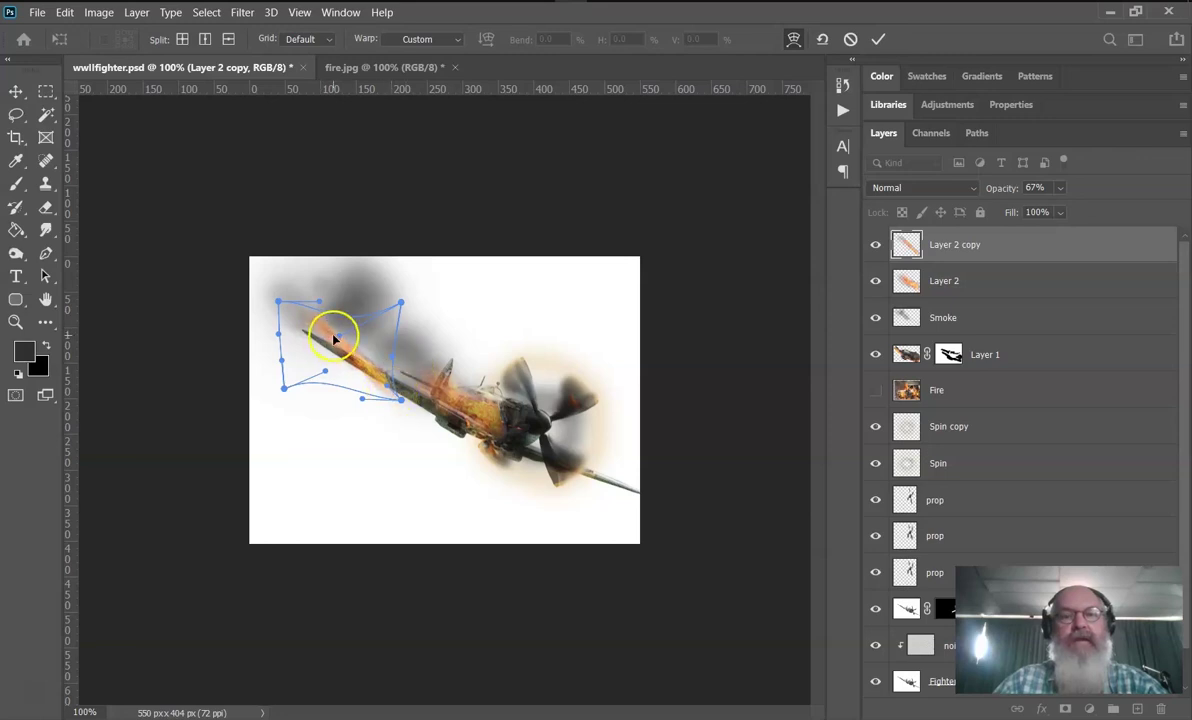
left_click_drag(332, 333, 362, 362)
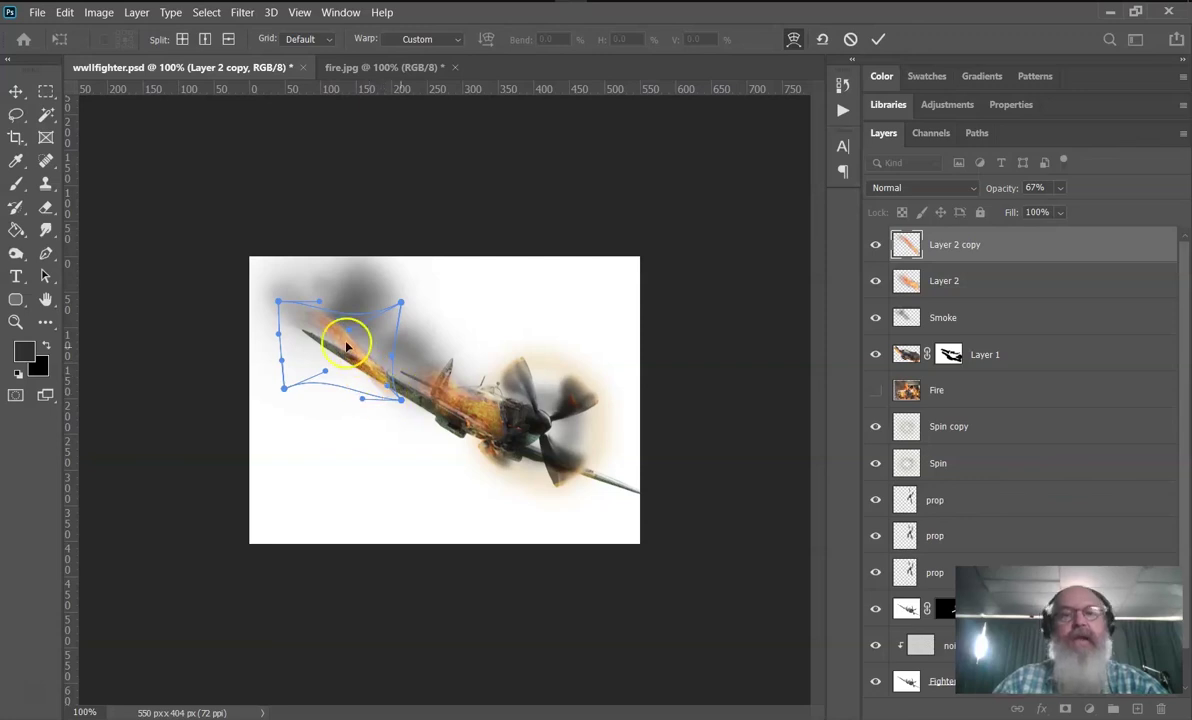
left_click_drag(376, 386, 381, 386)
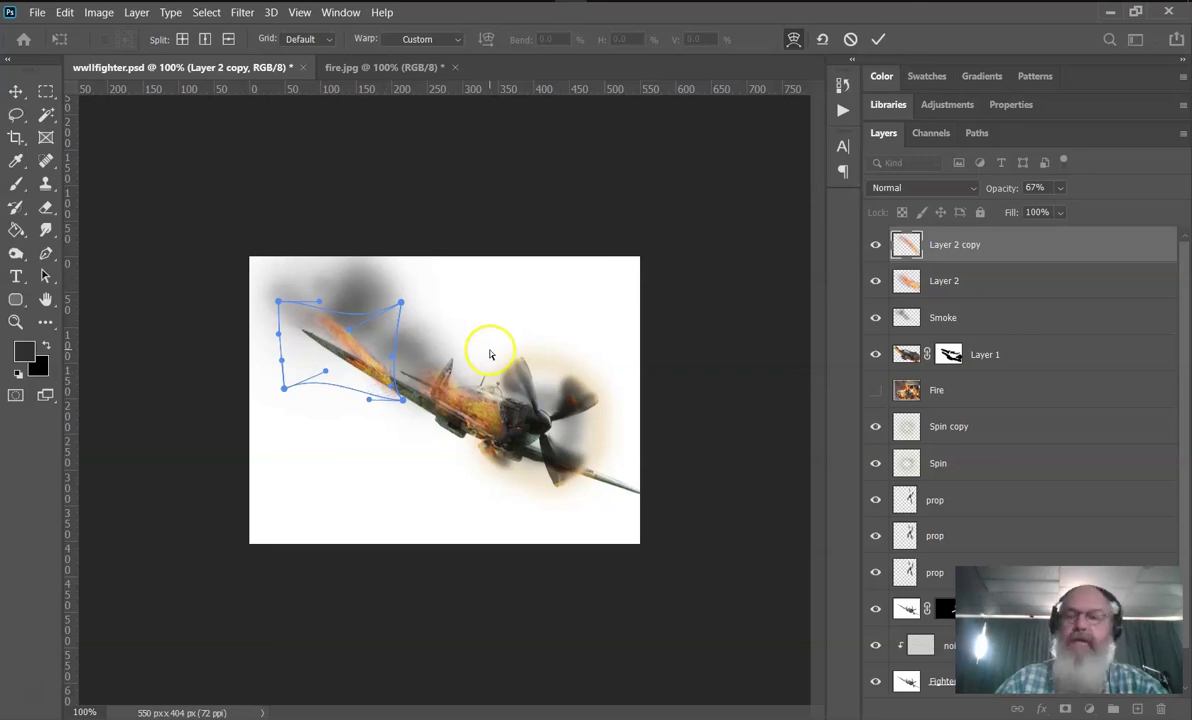
key("Return")
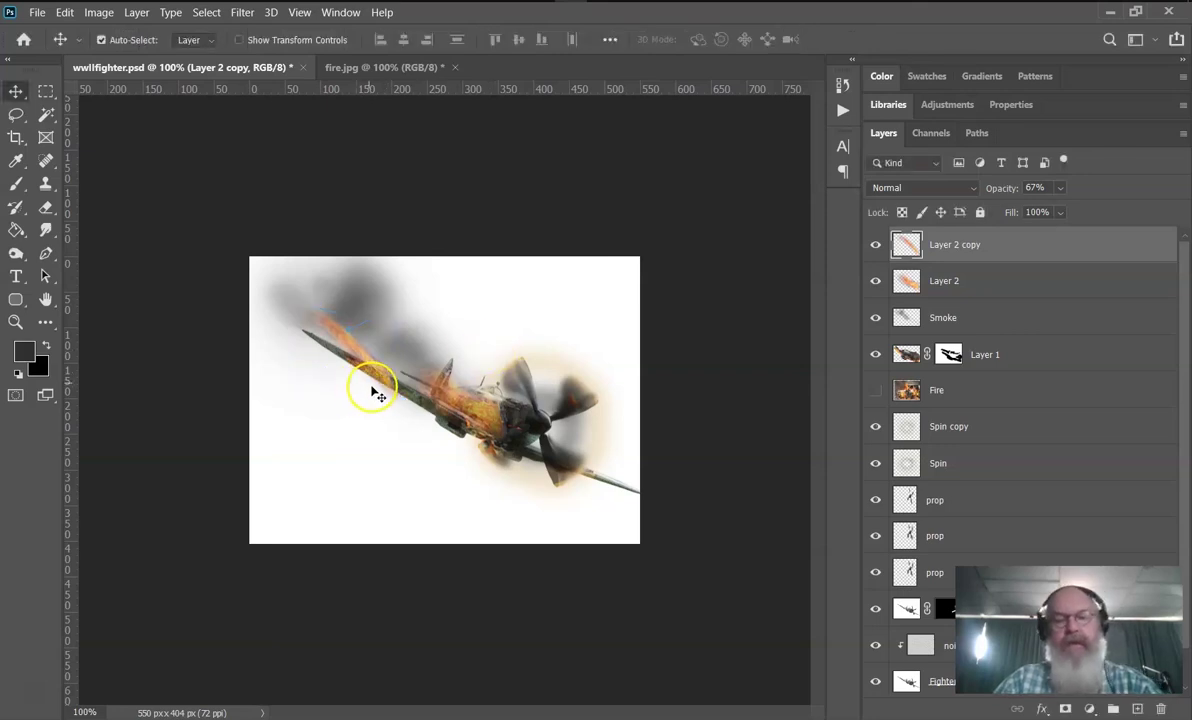
Step: Softly erase excess flame along the wing on Layer 2 copy with the Eraser at 24% opacity
key("e")
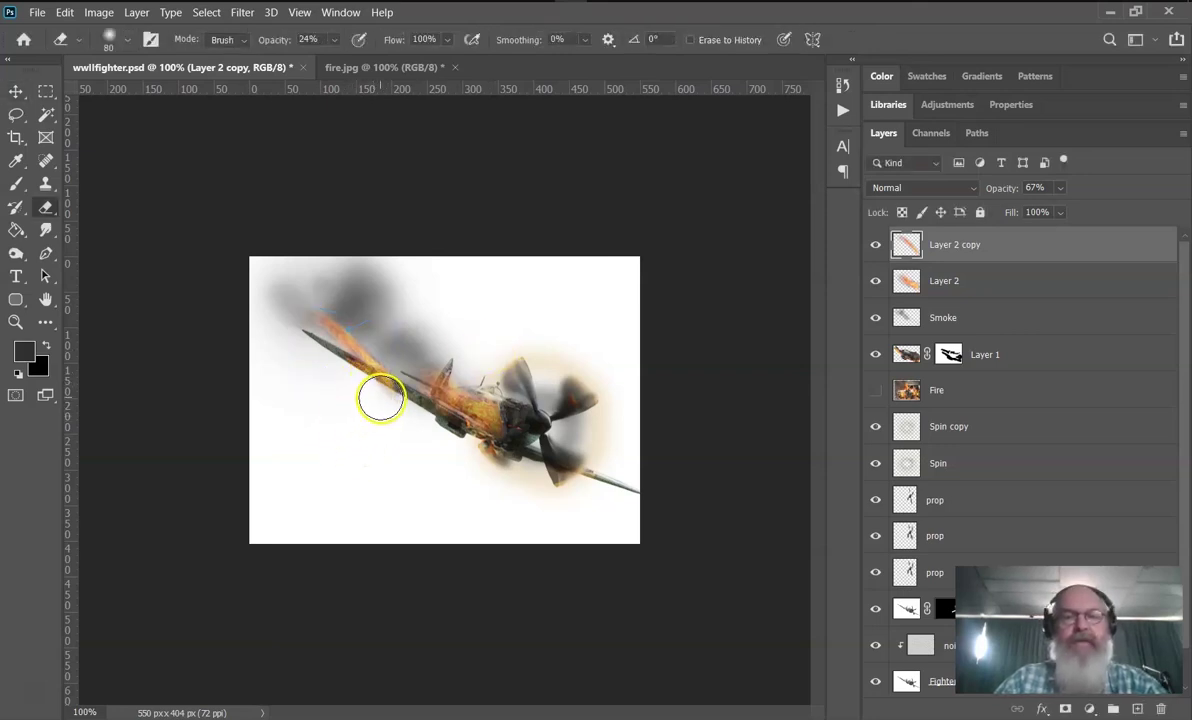
mouse_move(382, 398)
left_mouse_down()
mouse_move(325, 330)
mouse_move(372, 371)
left_mouse_up()
key("ctrl+z")
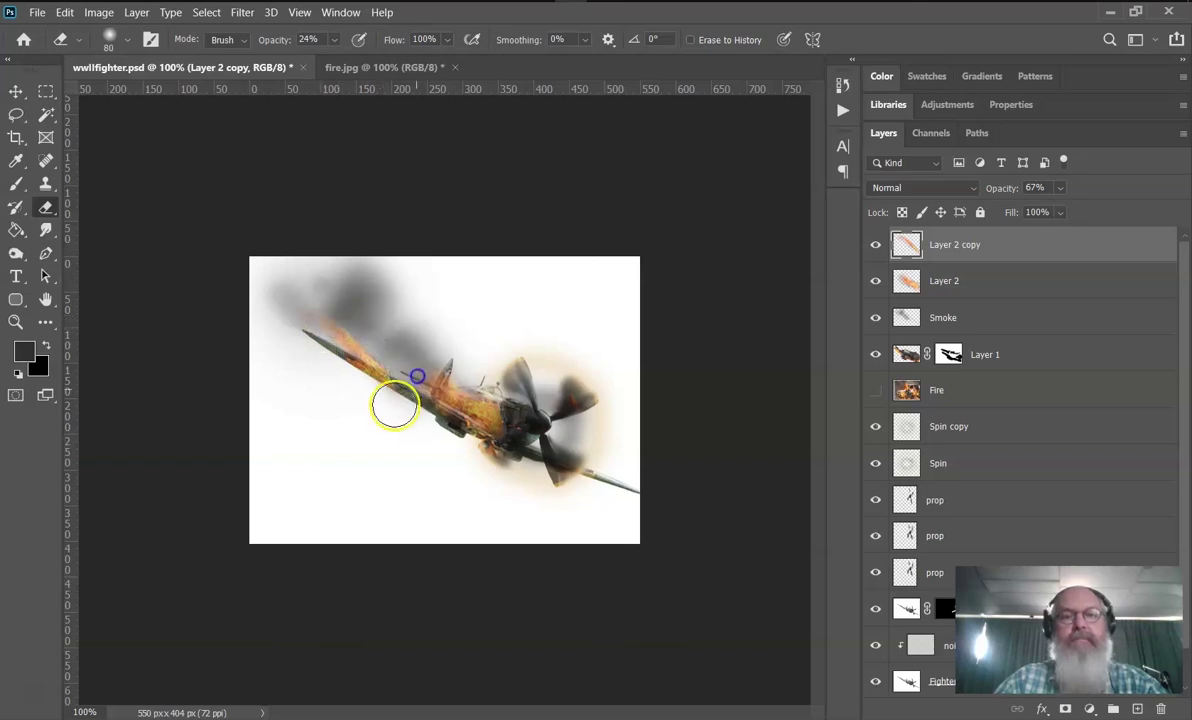
left_click_drag(325, 314, 338, 378)
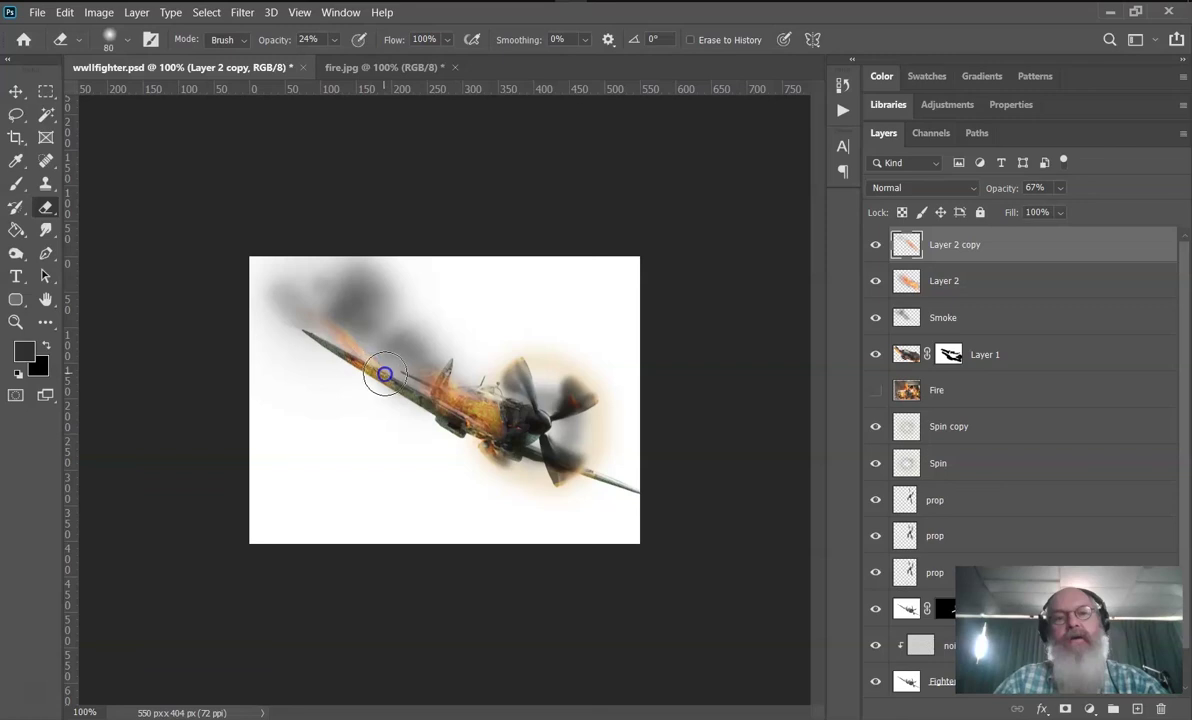
left_click_drag(545, 708, 535, 567)
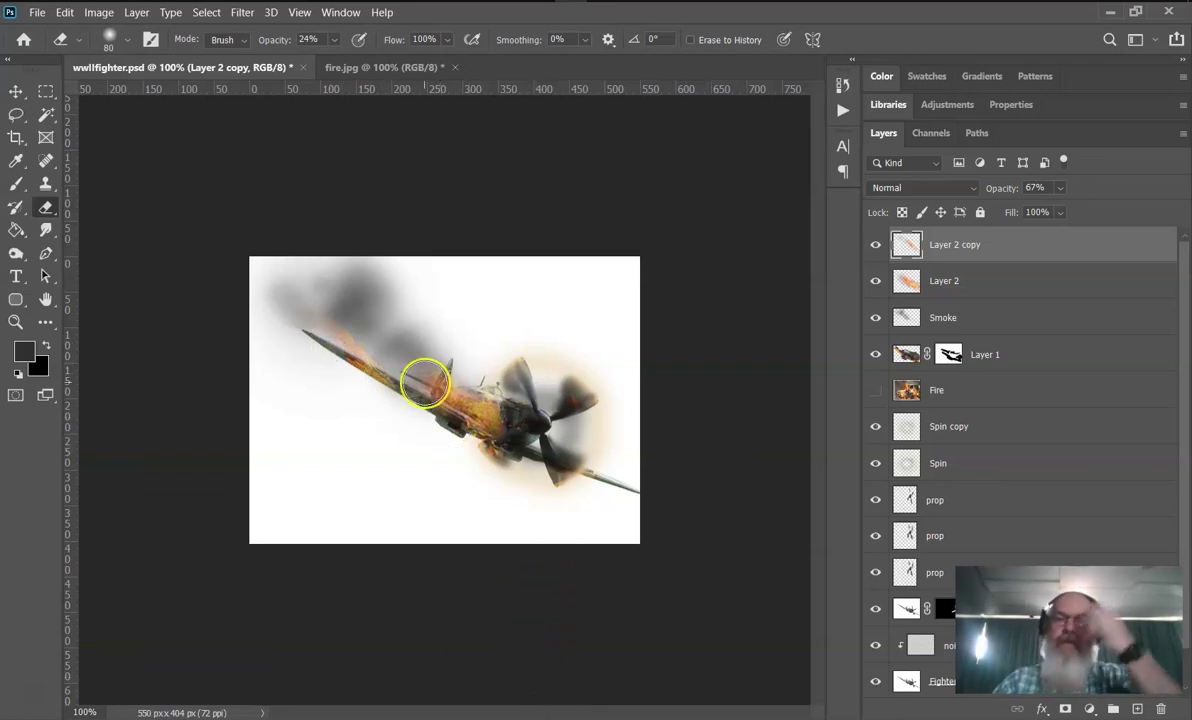
left_click_drag(424, 383, 424, 383)
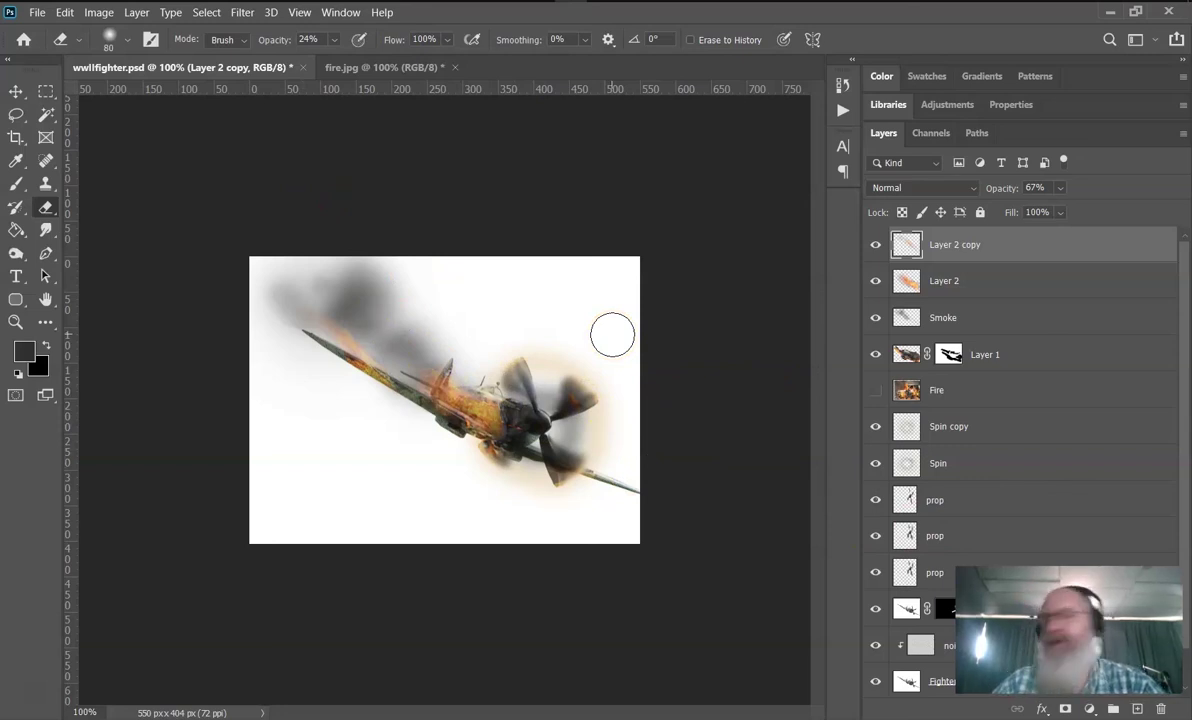
Step: Add a new layer directly above the Background layer and name it BG
key("Delete")
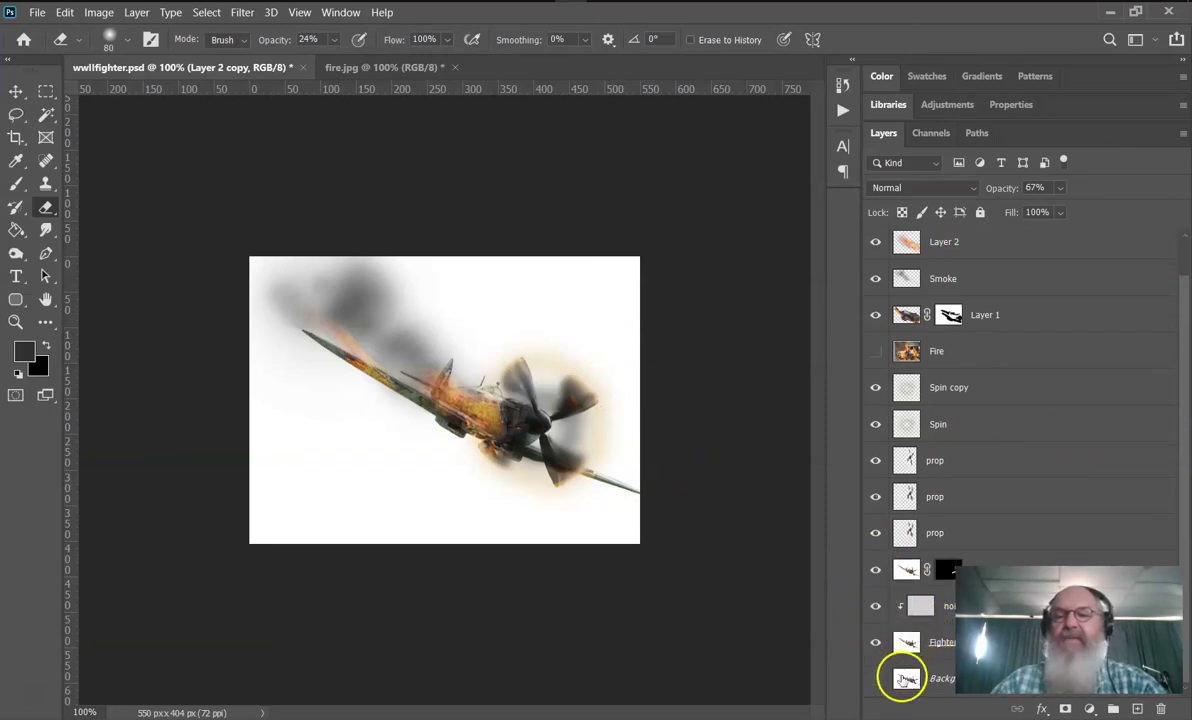
left_click(875, 680)
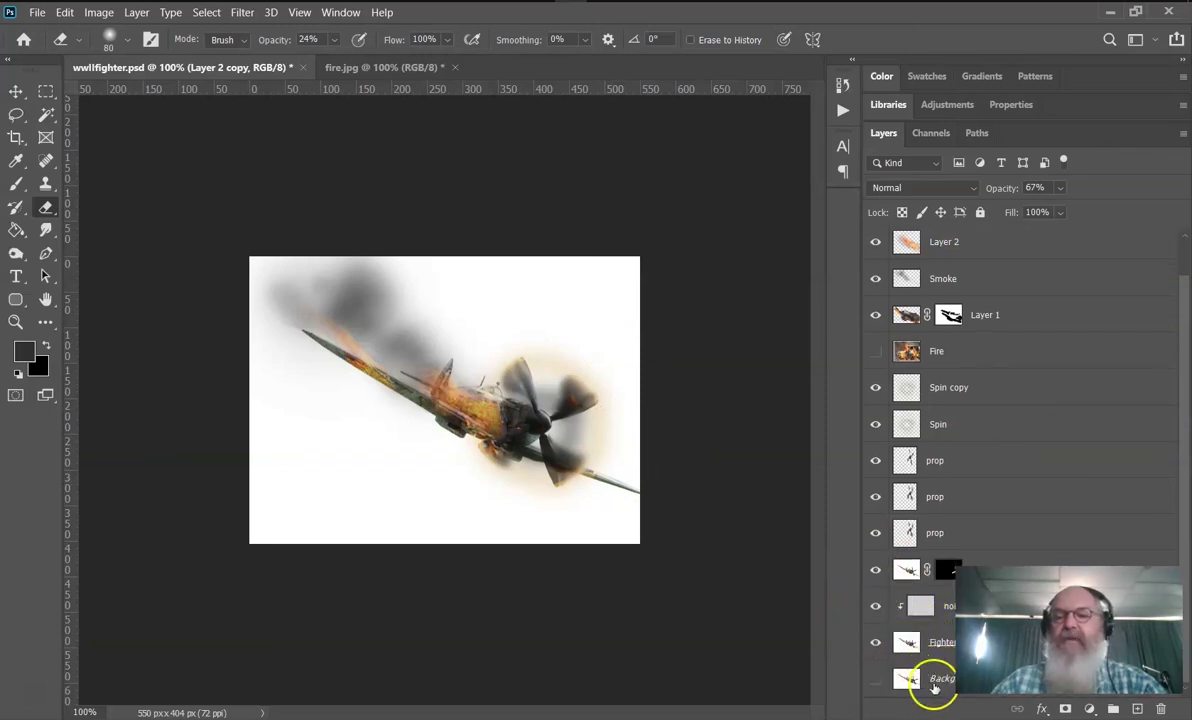
left_click(939, 683)
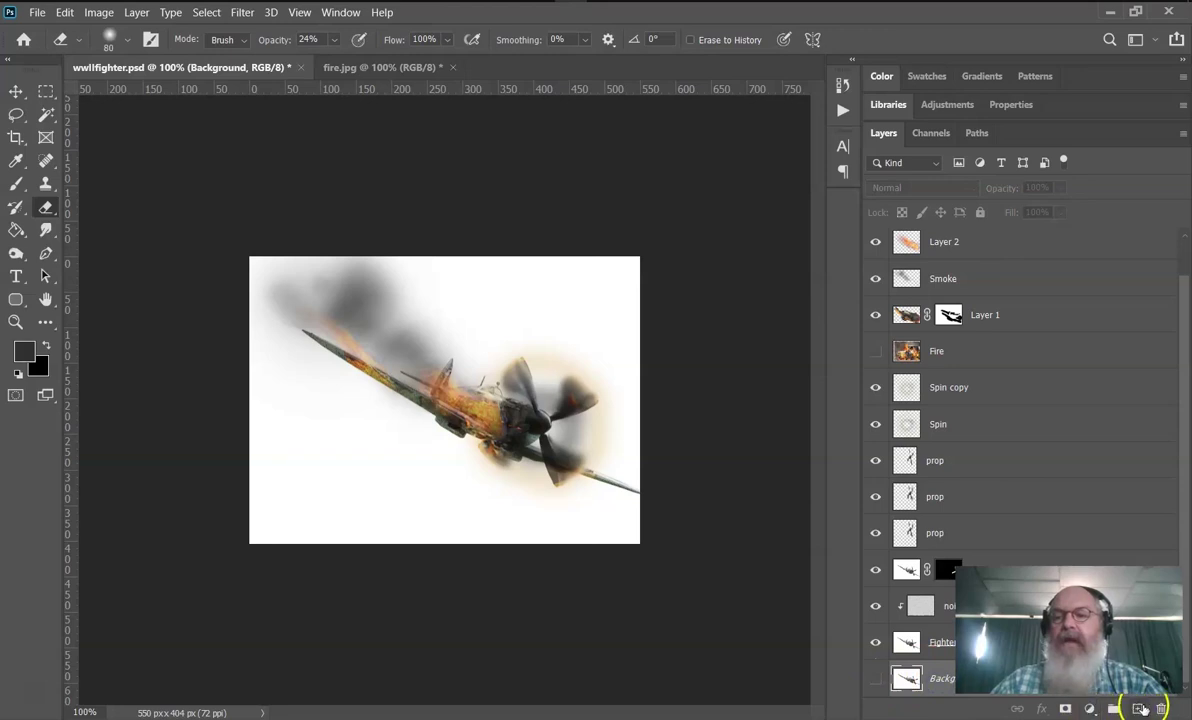
left_click(1138, 708)
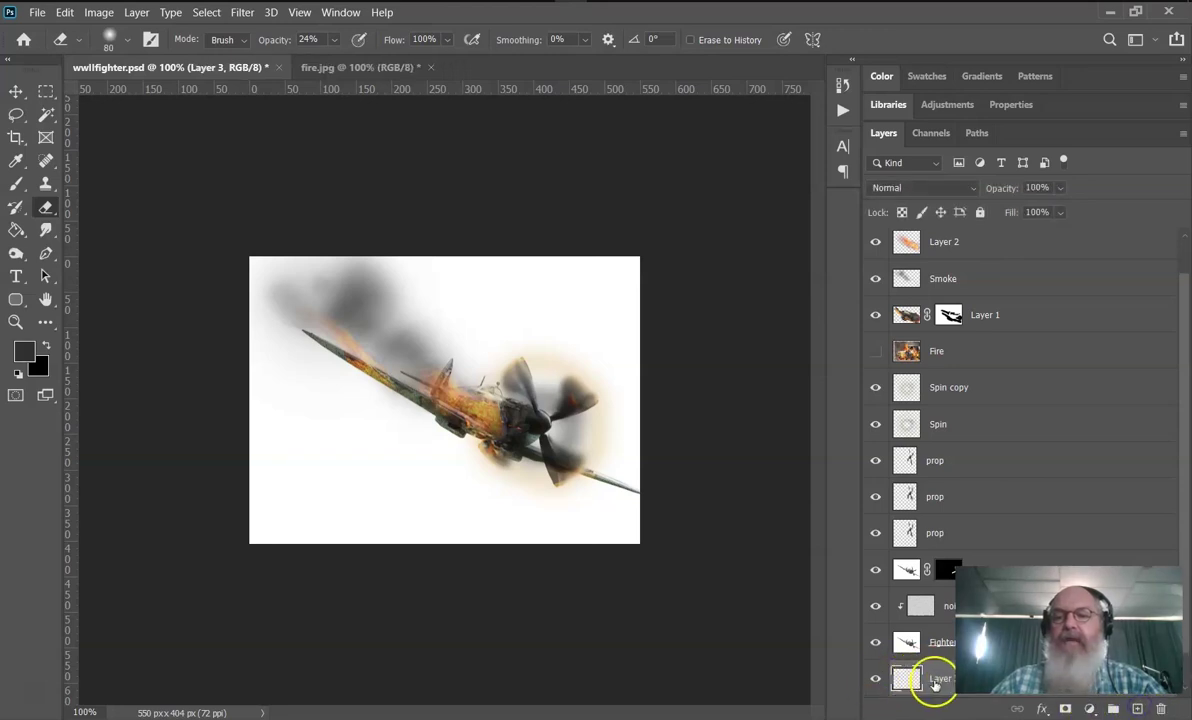
double_click(941, 678)
type("BG")
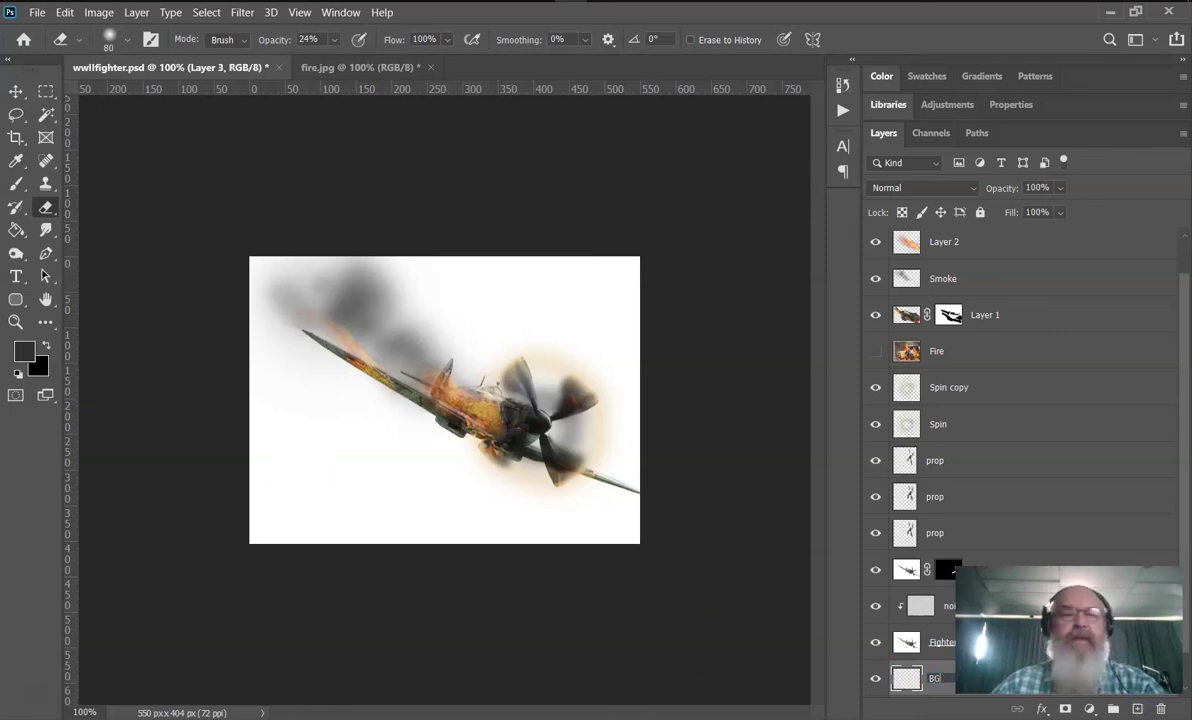
Step: Fill the BG layer with the Blue_06 preset as a linear gradient running diagonally from the canvas's lower-right corner to its upper-left
left_click(15, 230)
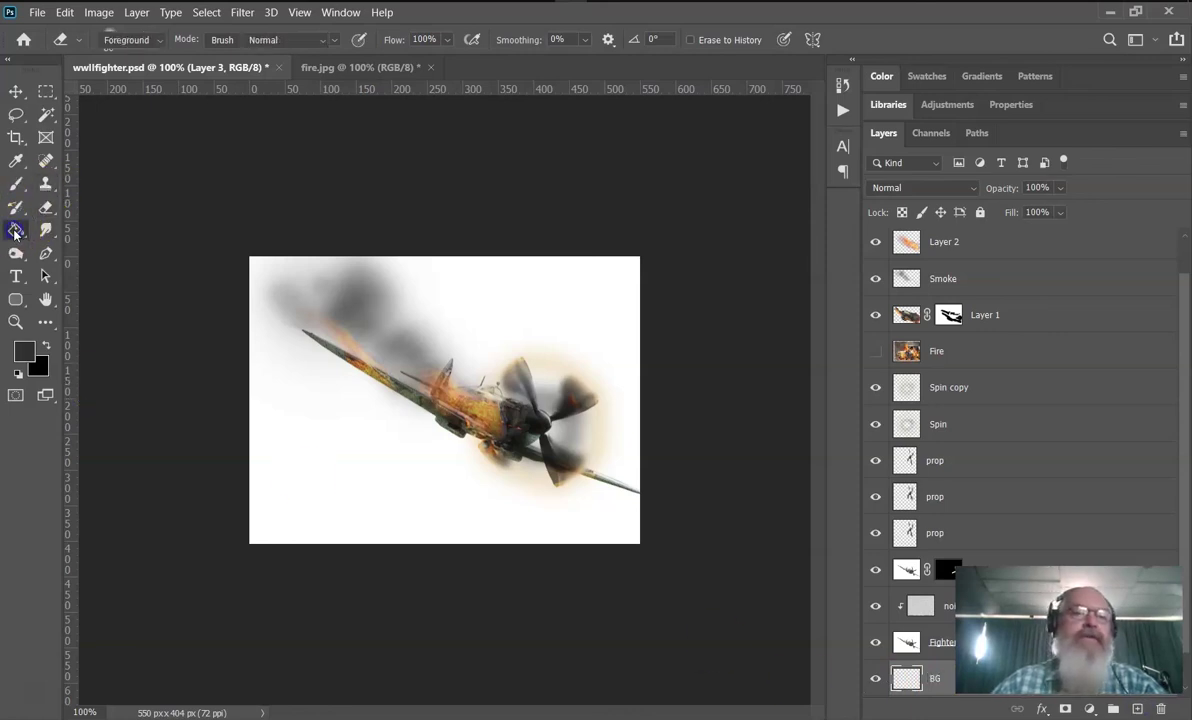
left_click(60, 229)
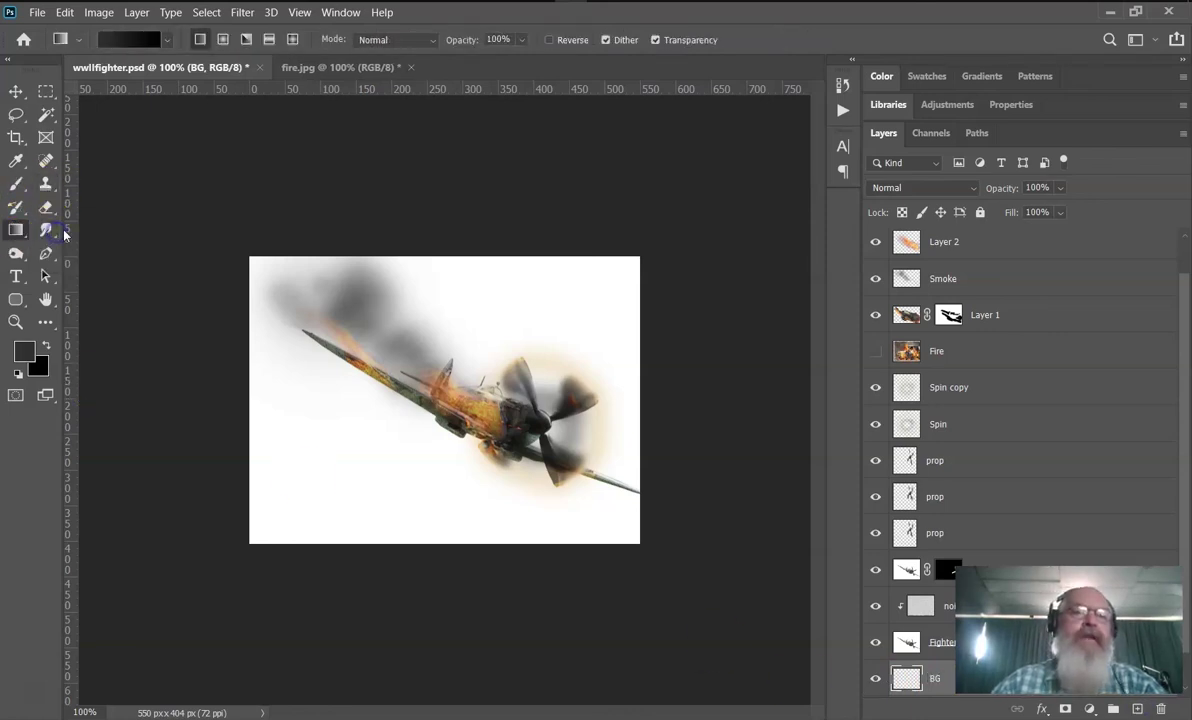
left_click(112, 43)
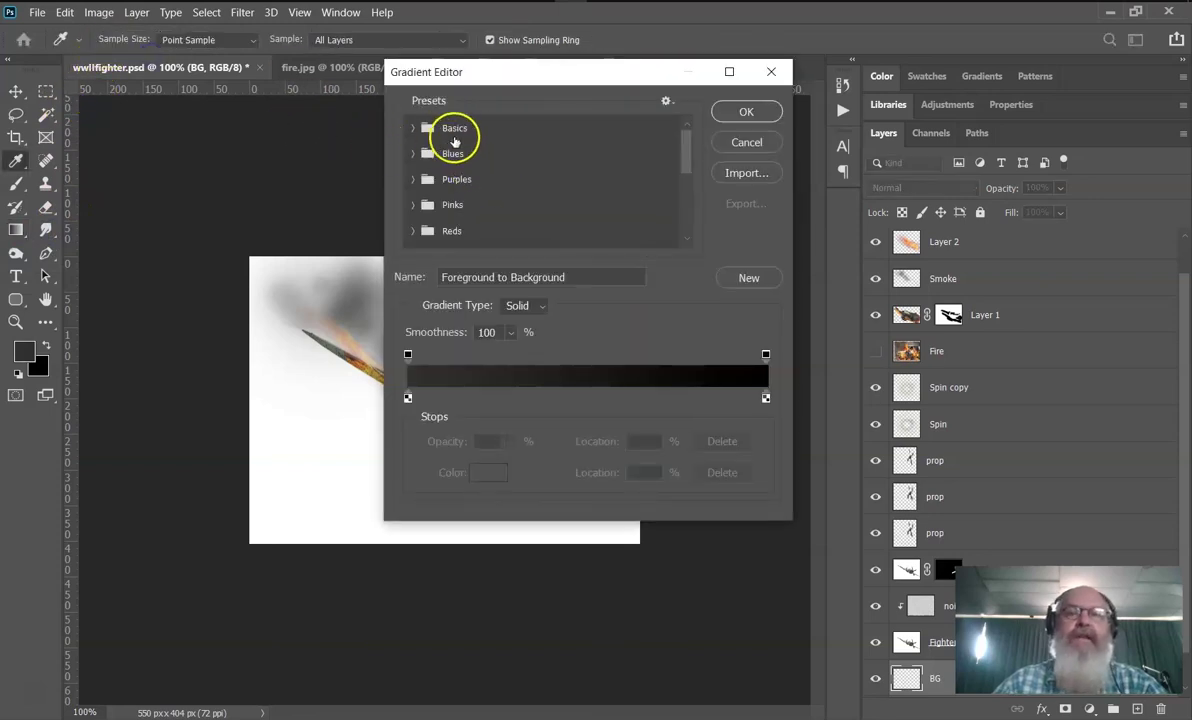
left_click(420, 128)
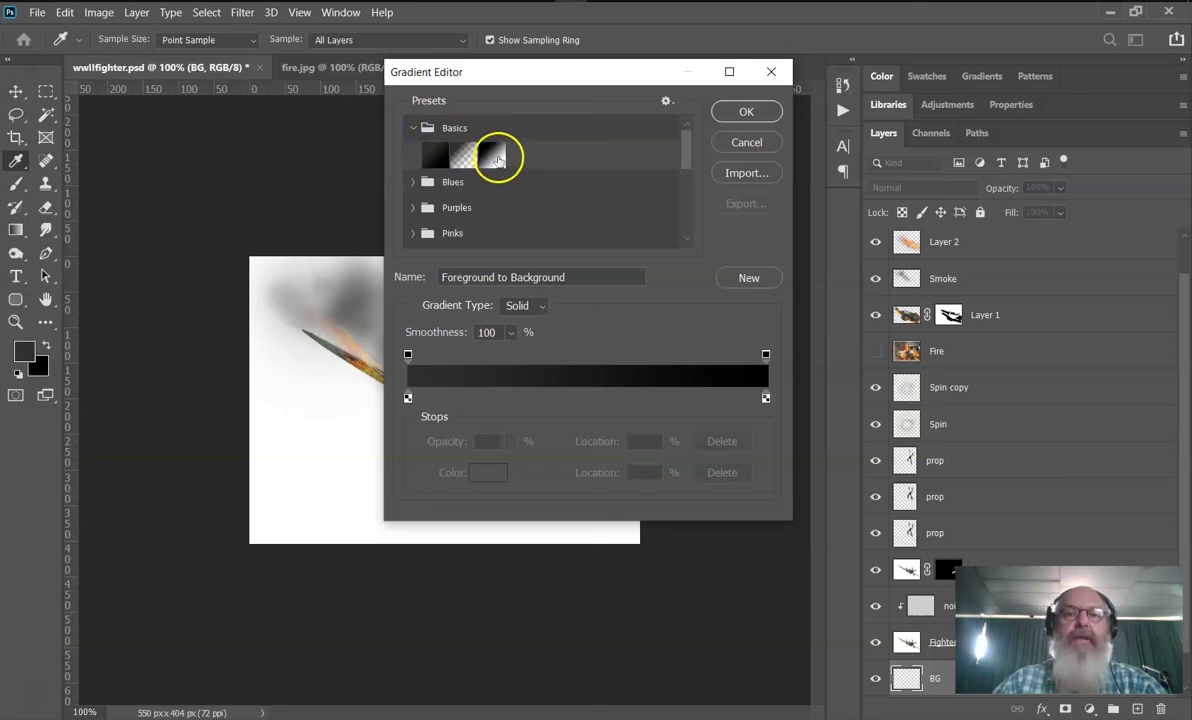
left_click(413, 181)
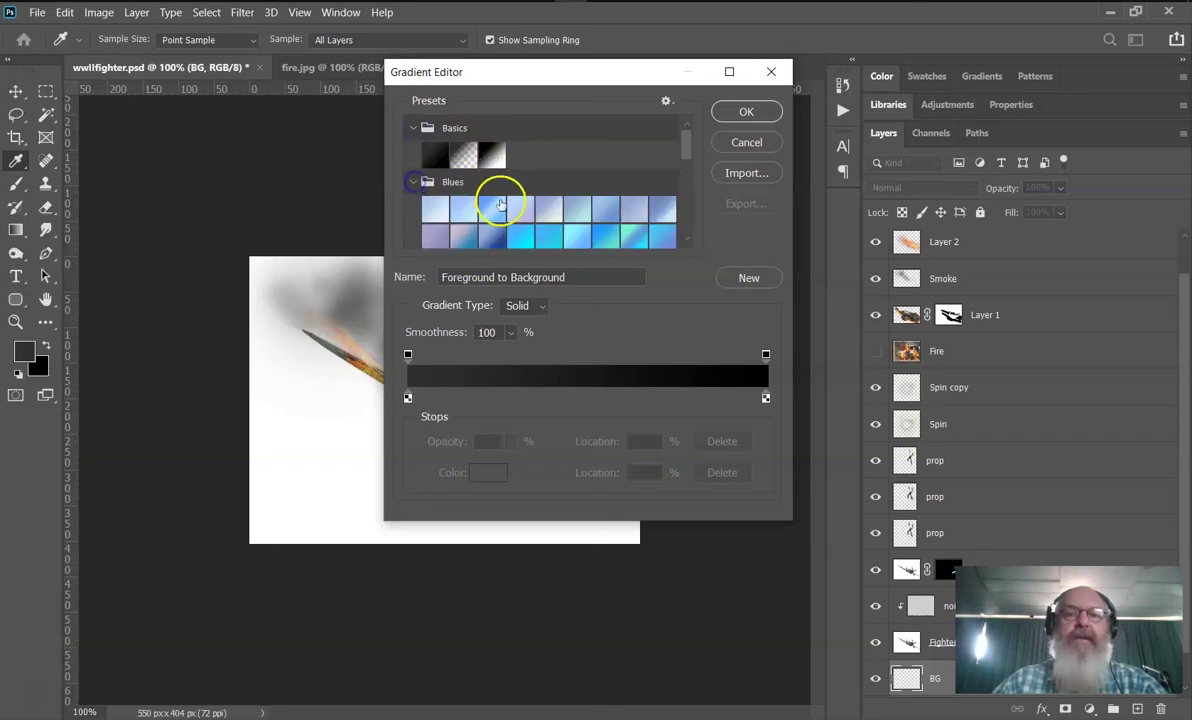
scroll(505, 205, "down", 1)
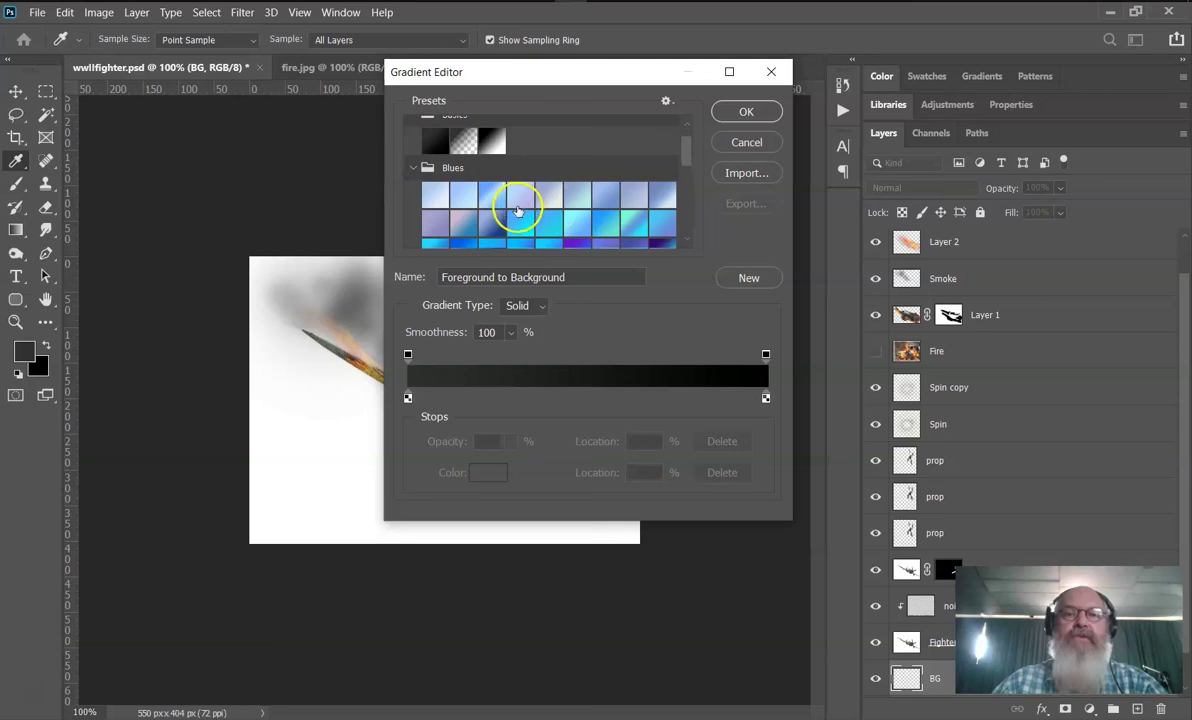
scroll(512, 205, "down", 1)
left_click(435, 181)
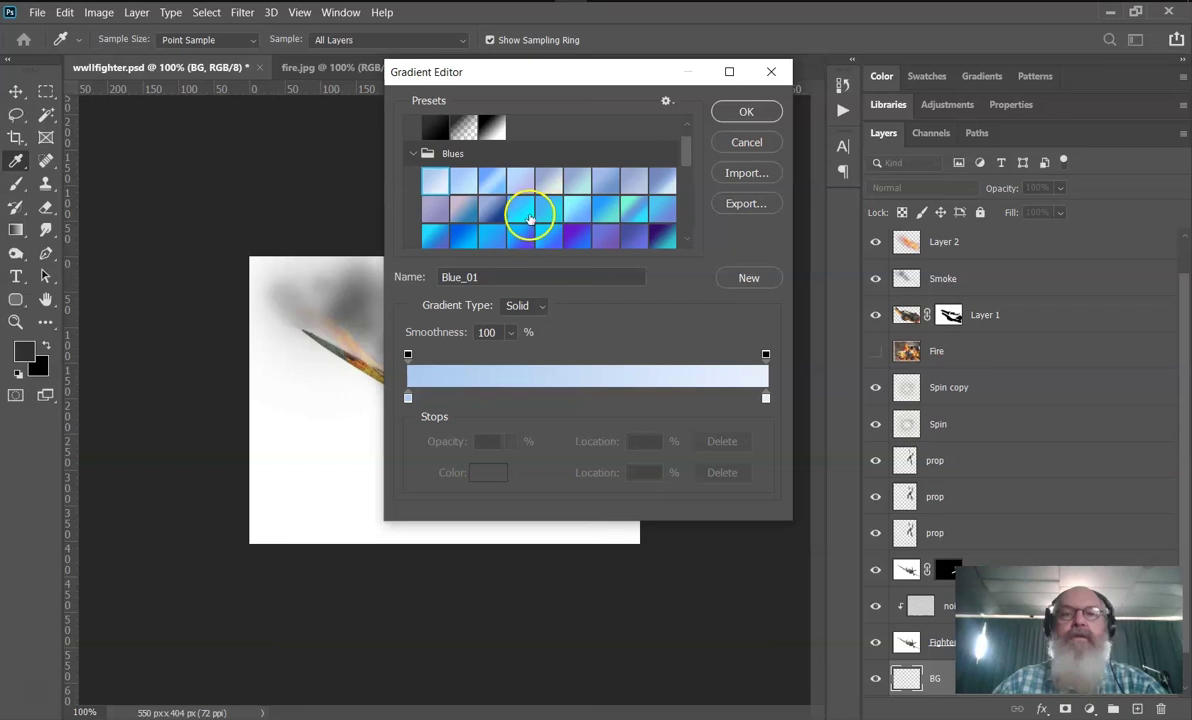
left_click(582, 183)
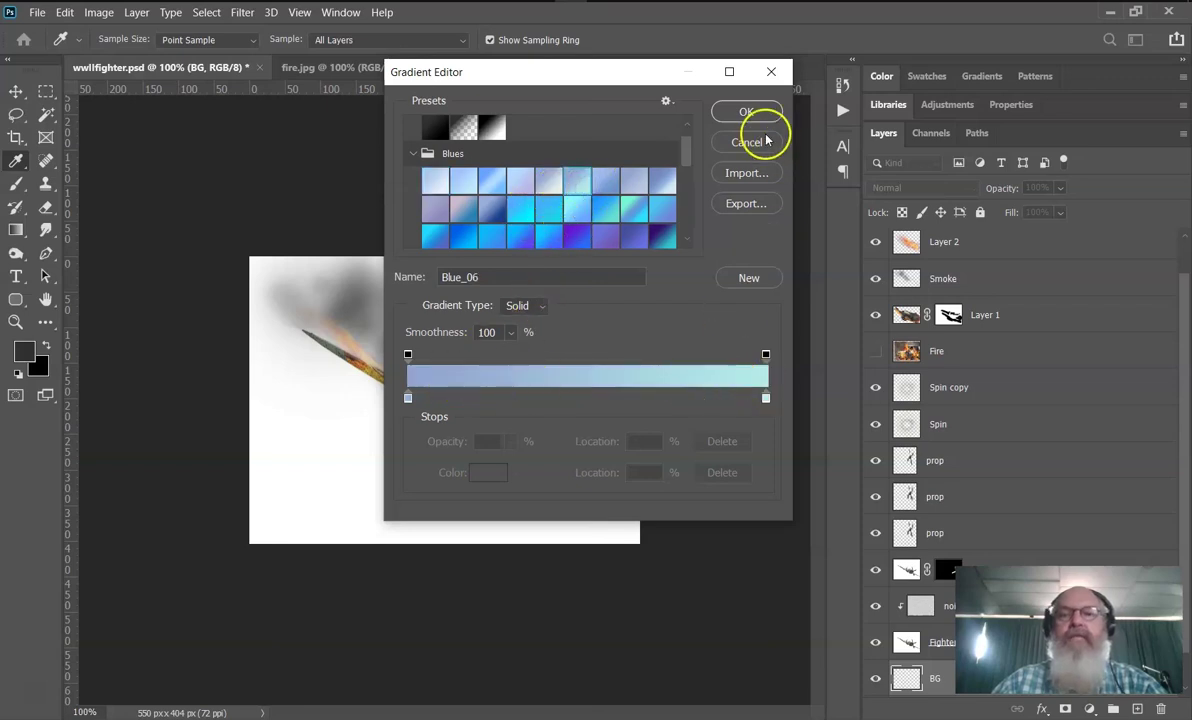
left_click(746, 113)
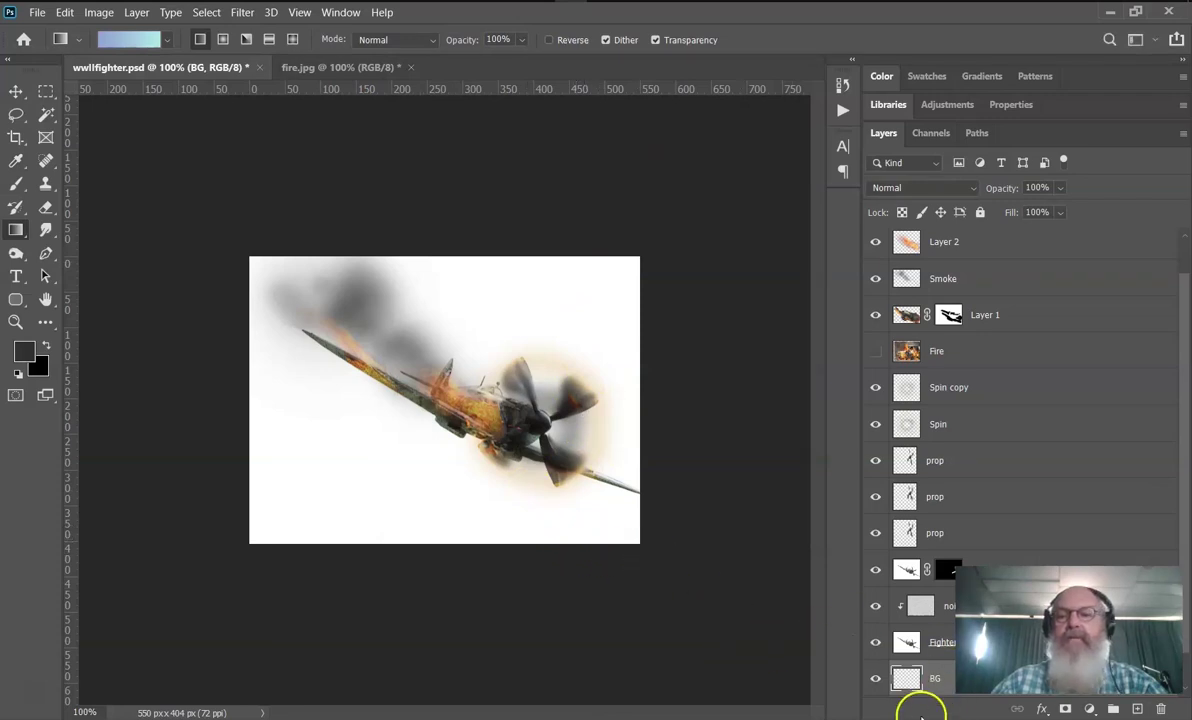
left_click_drag(617, 537, 286, 233)
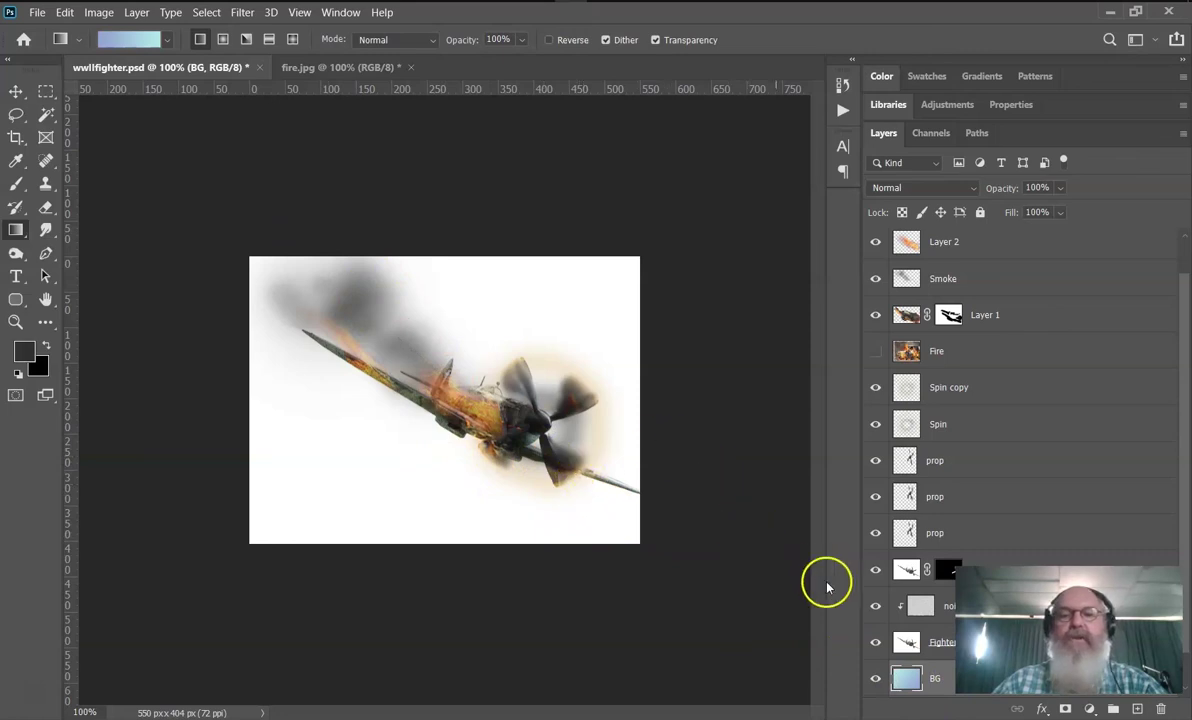
Step: Set the Fighter layer's blend mode to Multiply and hide the BG gradient layer
left_click(875, 642)
left_click(875, 642)
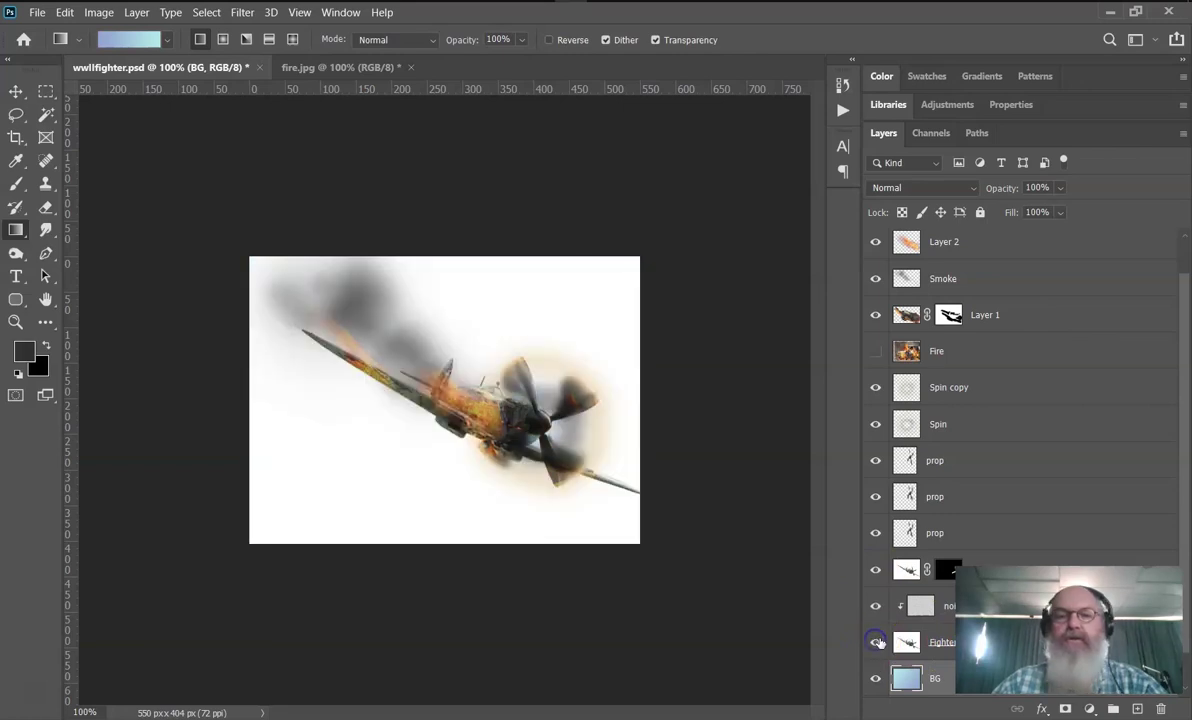
left_click(920, 641)
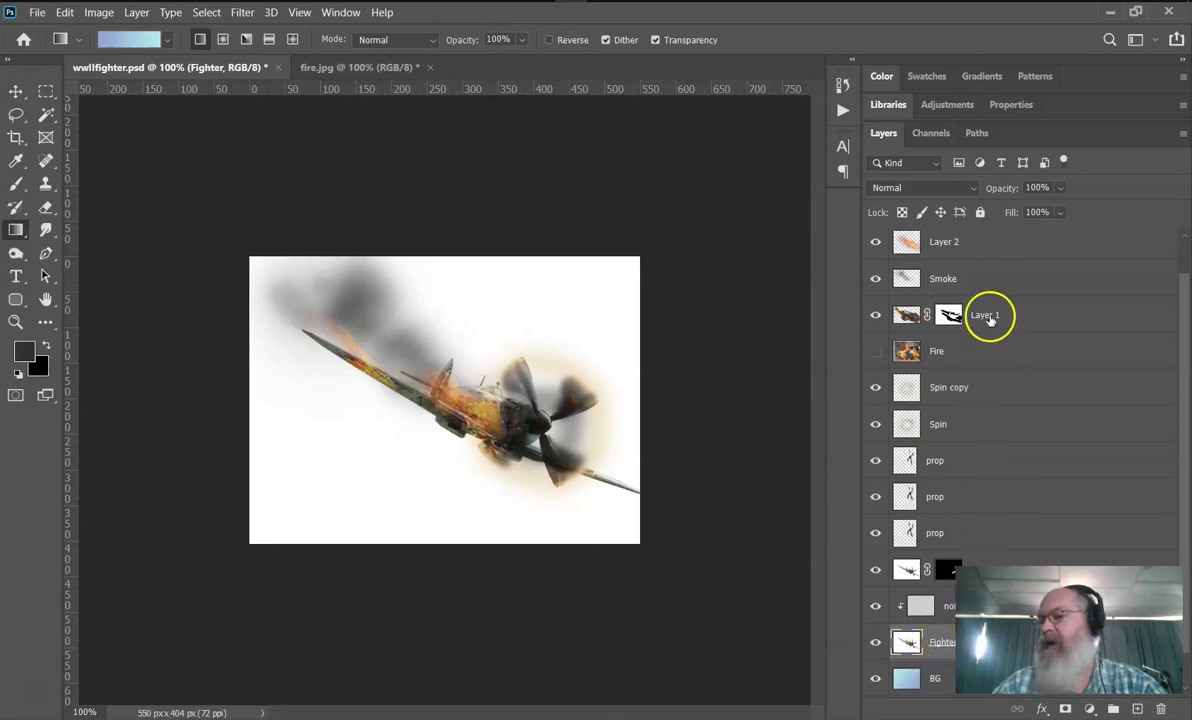
left_click(943, 197)
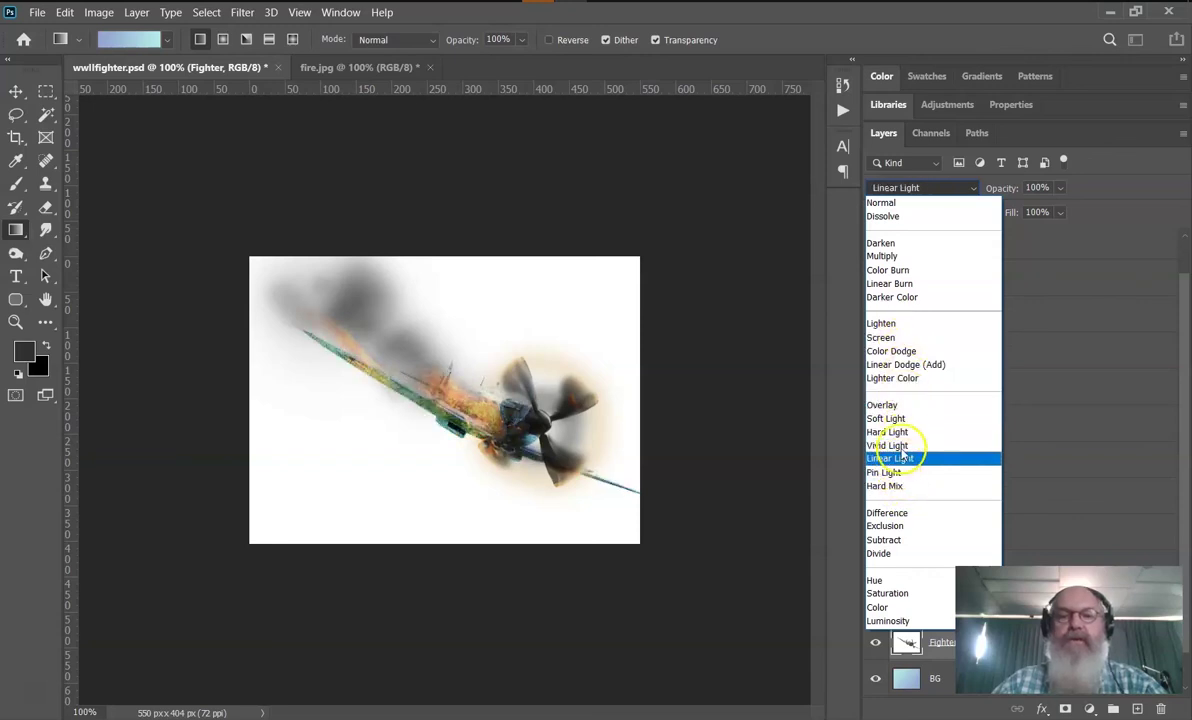
left_click(887, 256)
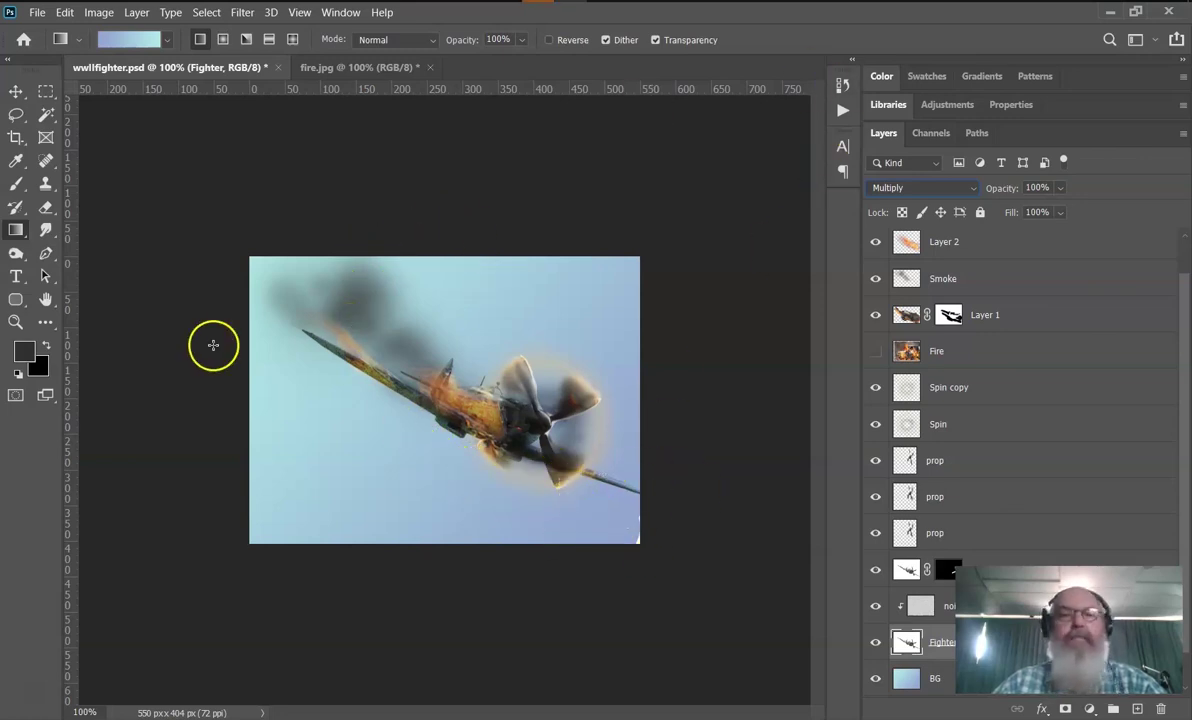
left_click(34, 692)
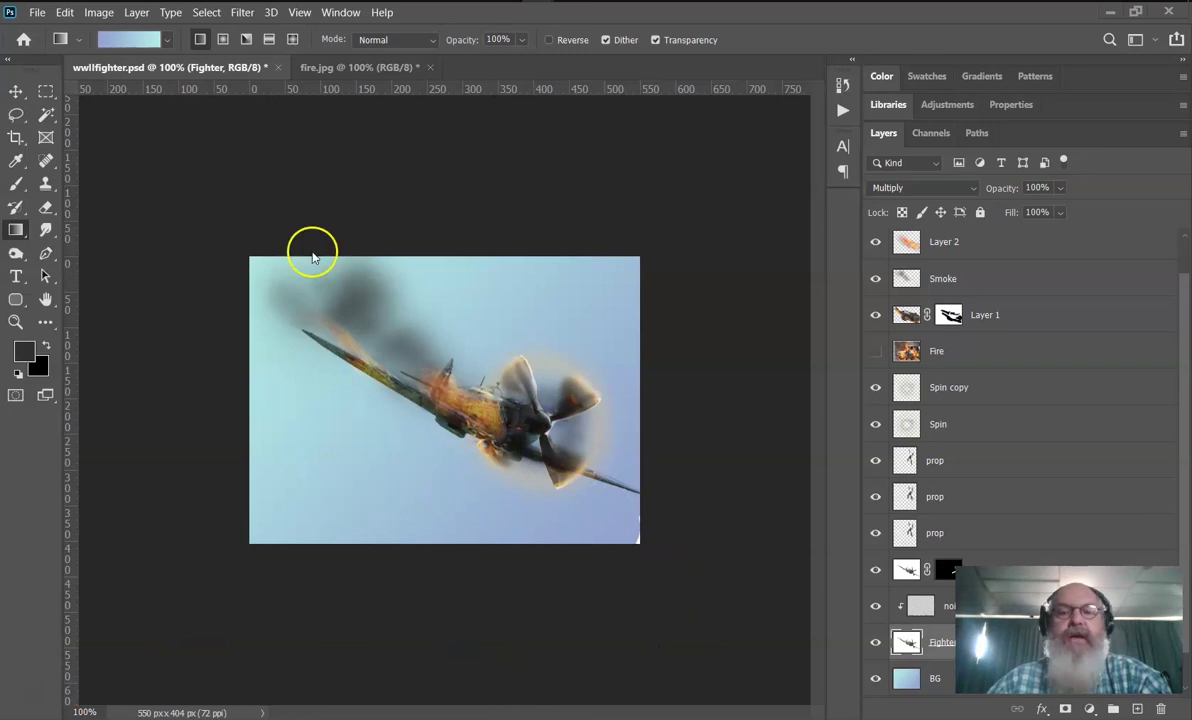
left_click(876, 681)
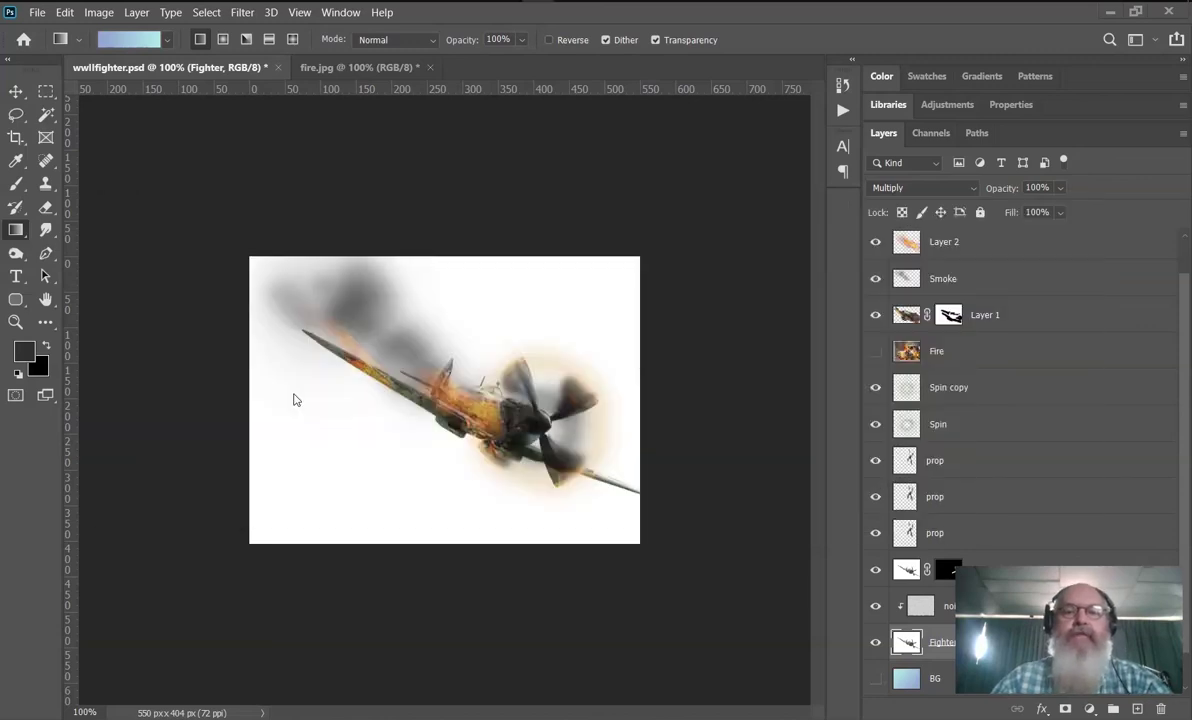
Step: Switch to the Unsplash site in the browser and search for beach photos, browsing the first results
key("alt+Tab")
left_click(480, 320)
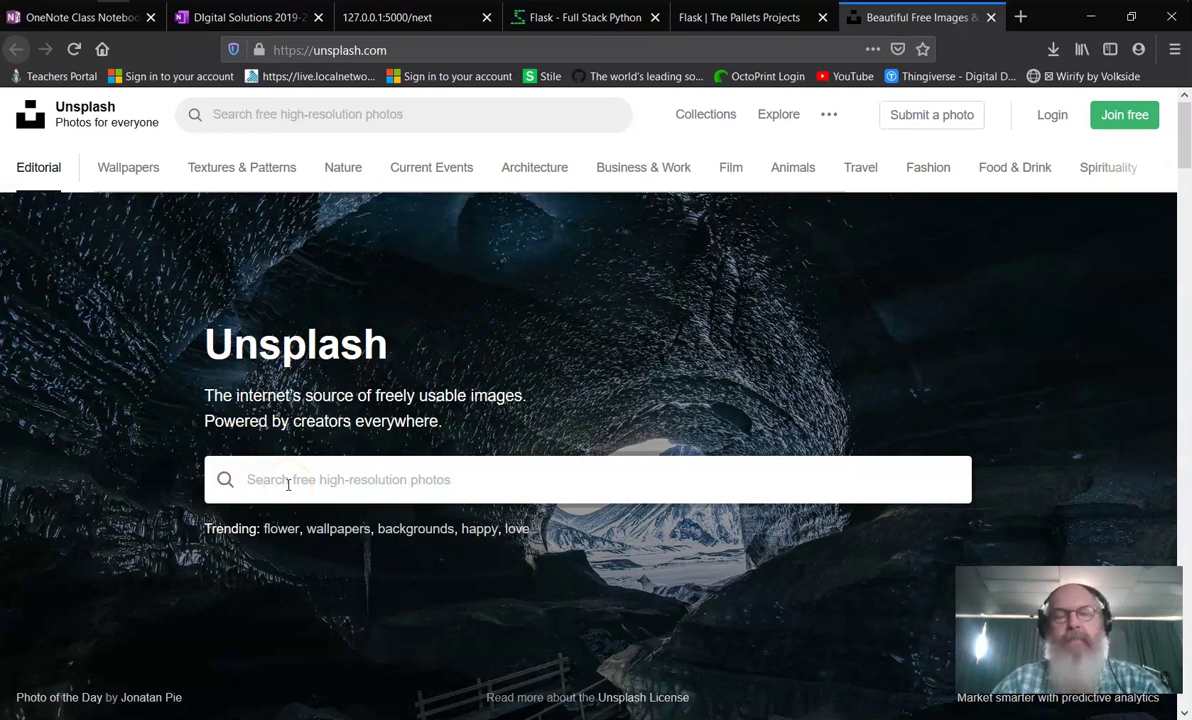
type("beach")
key("Return")
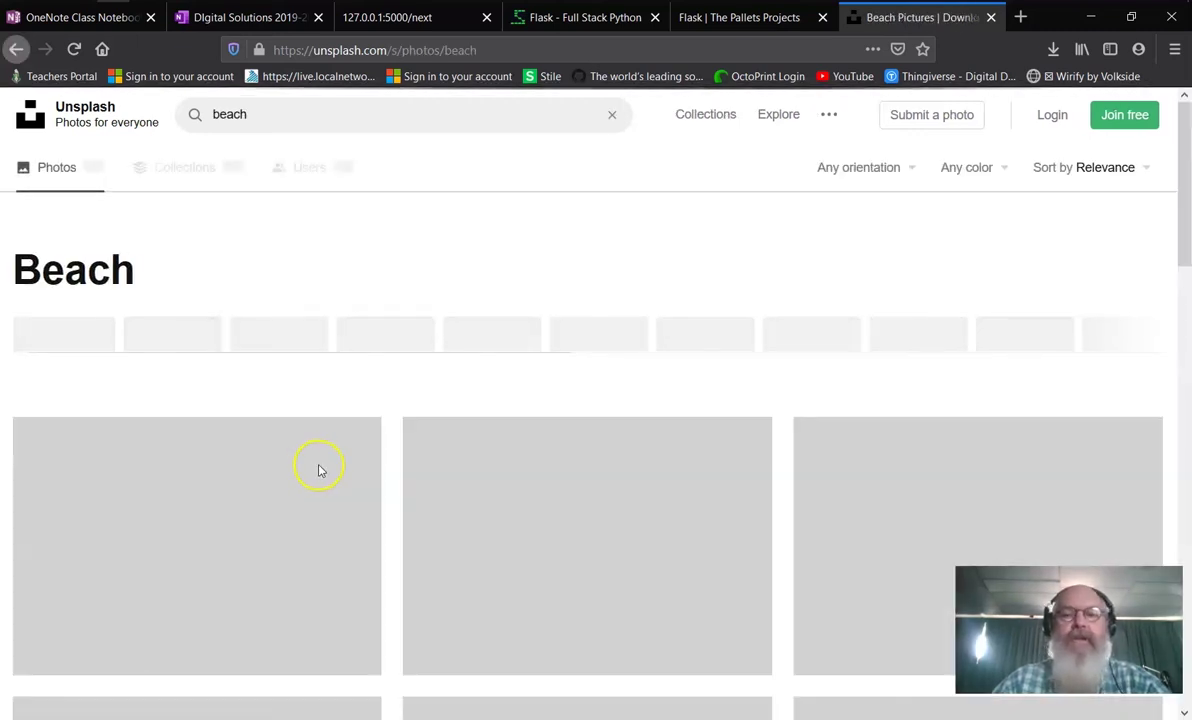
scroll(318, 464, "down", 1)
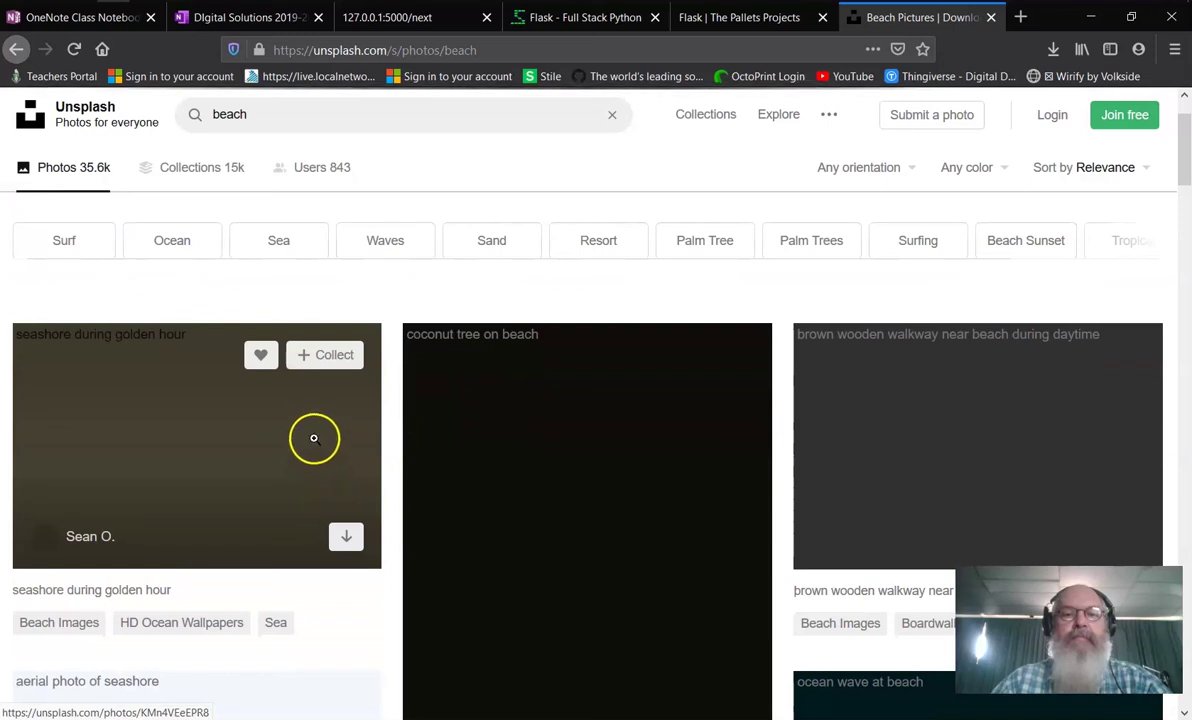
scroll(471, 437, "down", 1)
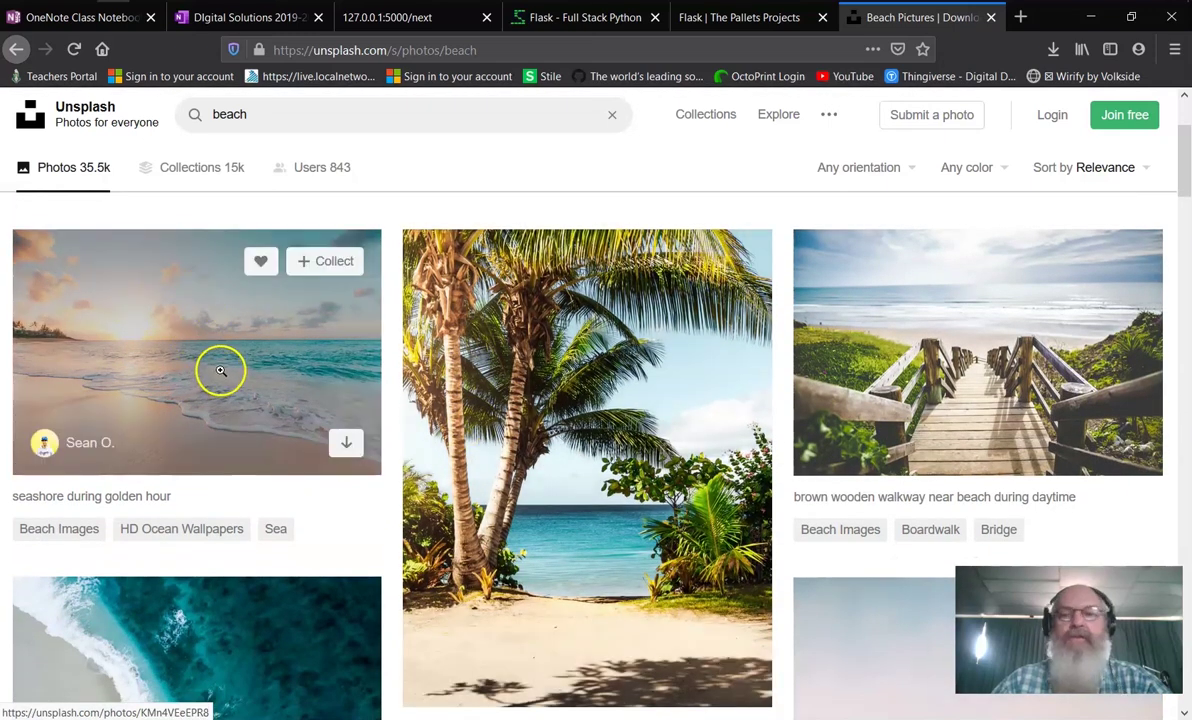
scroll(220, 370, "down", 1)
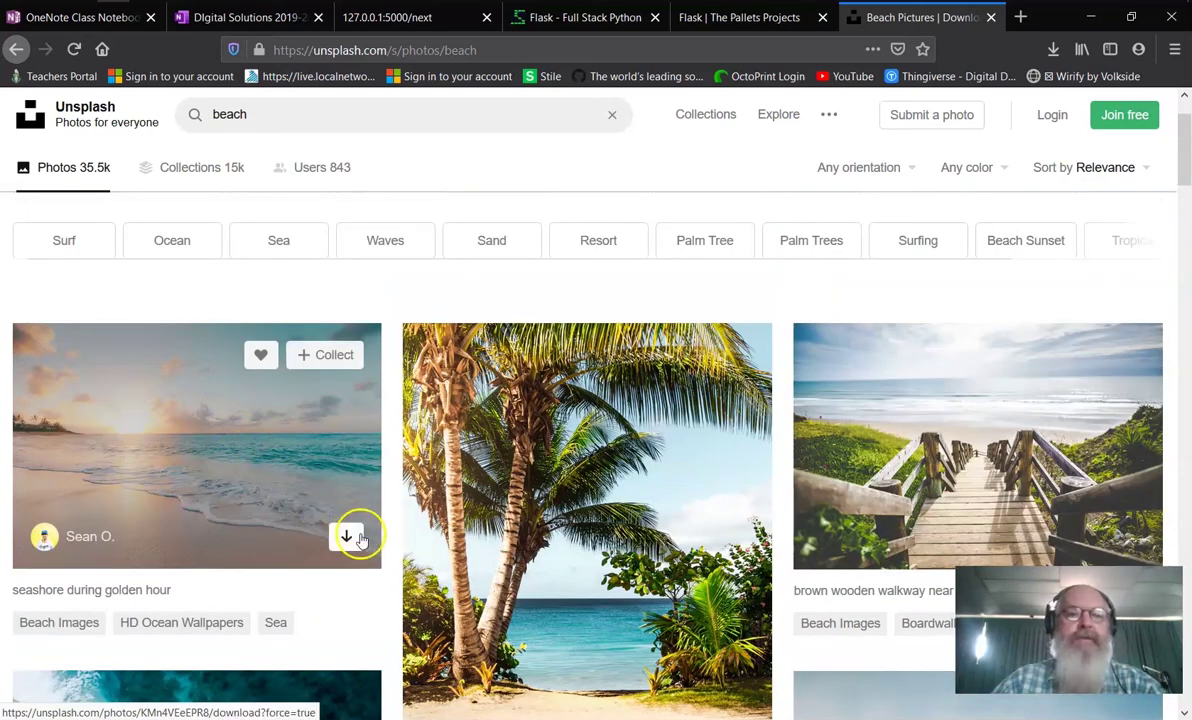
Step: Download the "seashore during golden hour" photo, saving the JPG file, and review the attribution text
left_click(348, 537)
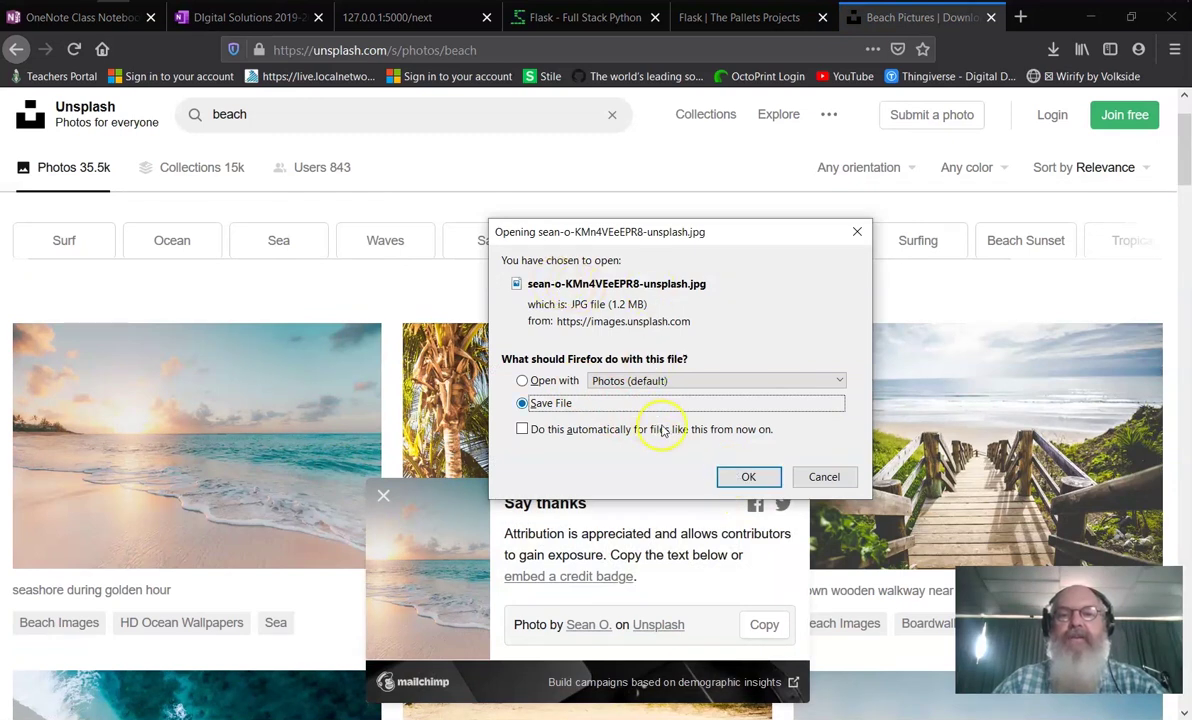
left_click(748, 480)
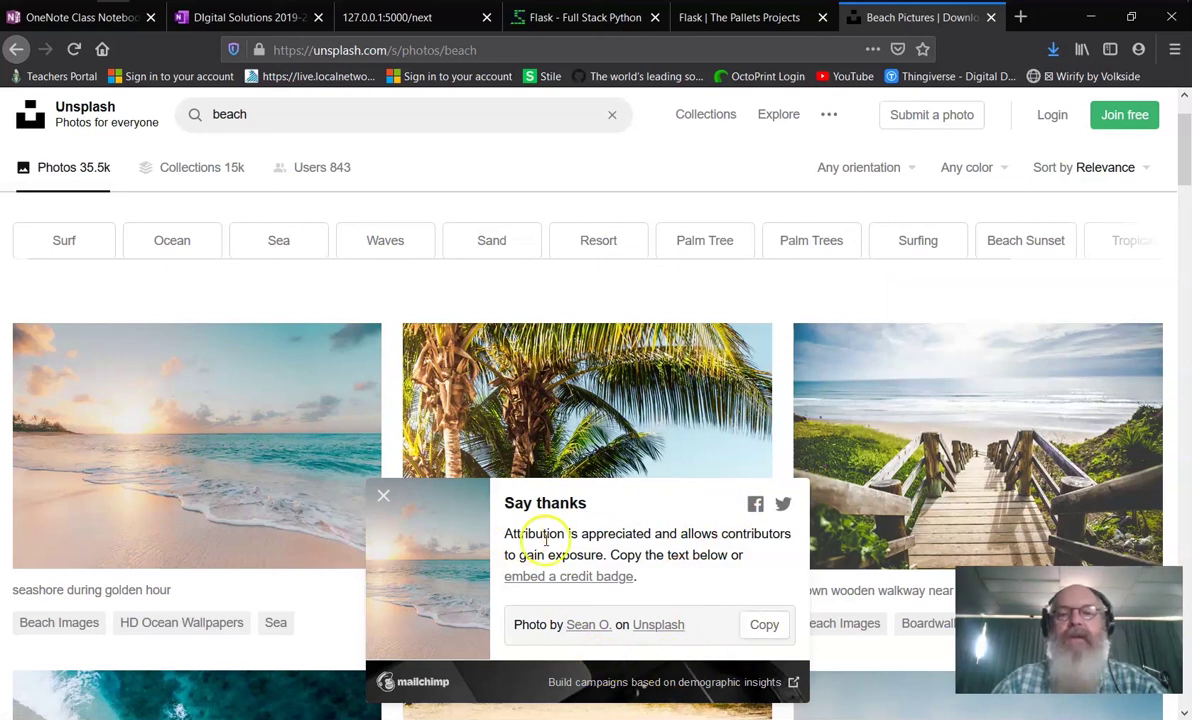
left_click_drag(513, 534, 722, 557)
left_click(760, 558)
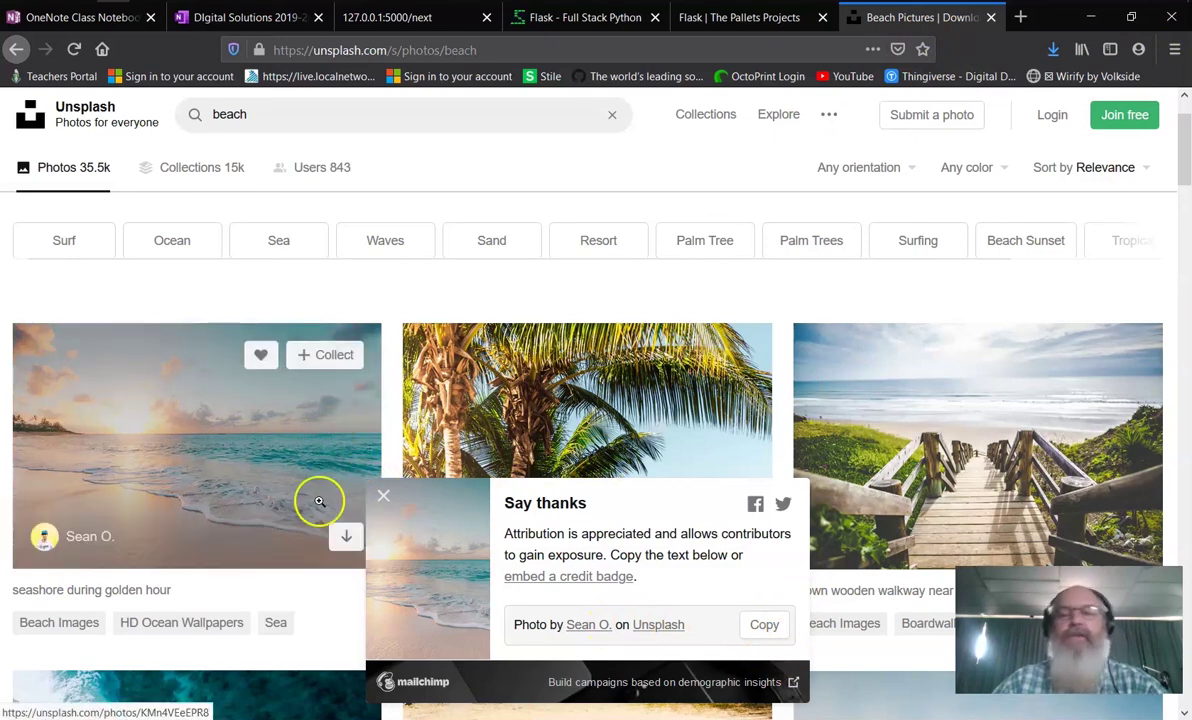
Step: Switch back to Photoshop and open the downloaded beach sunset JPG from the Downloads folder
key("alt+Tab")
key("alt+Tab")
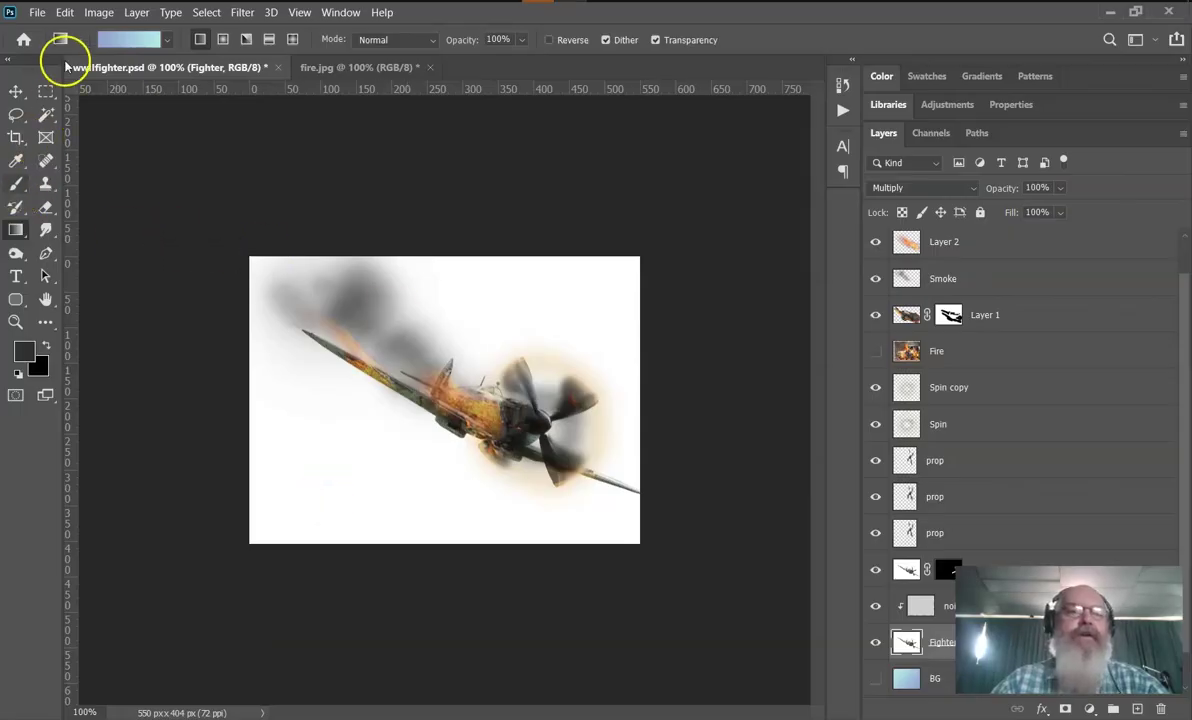
left_click(37, 13)
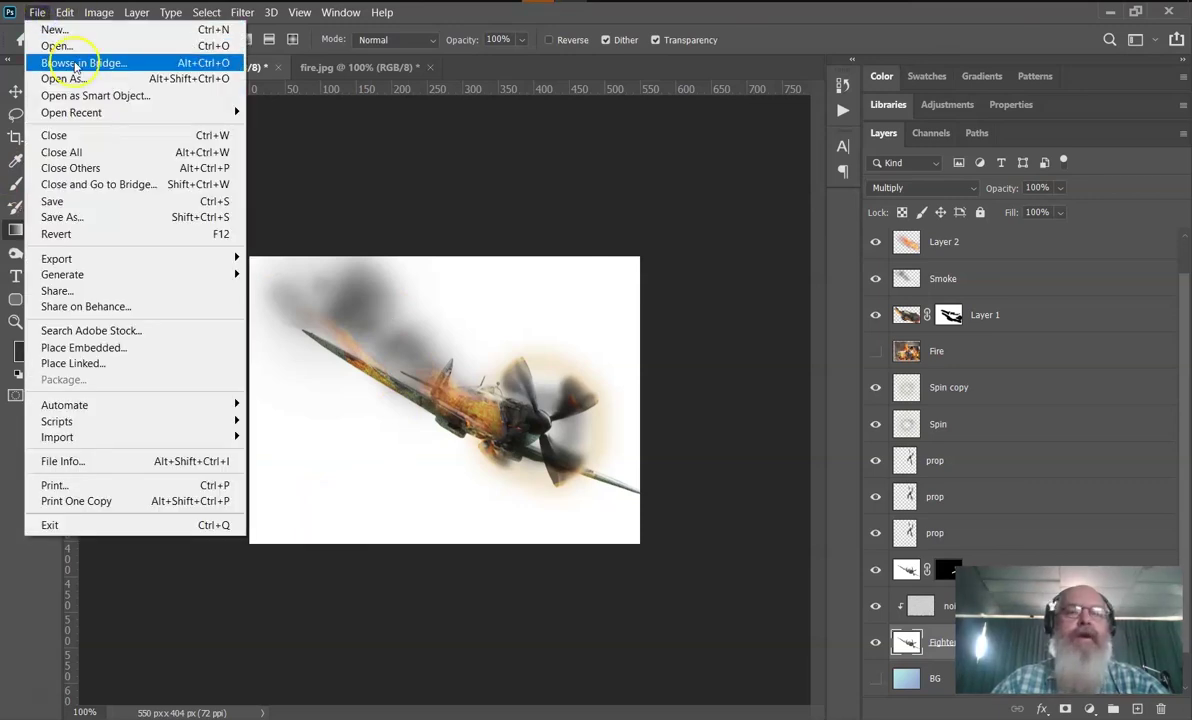
left_click(76, 47)
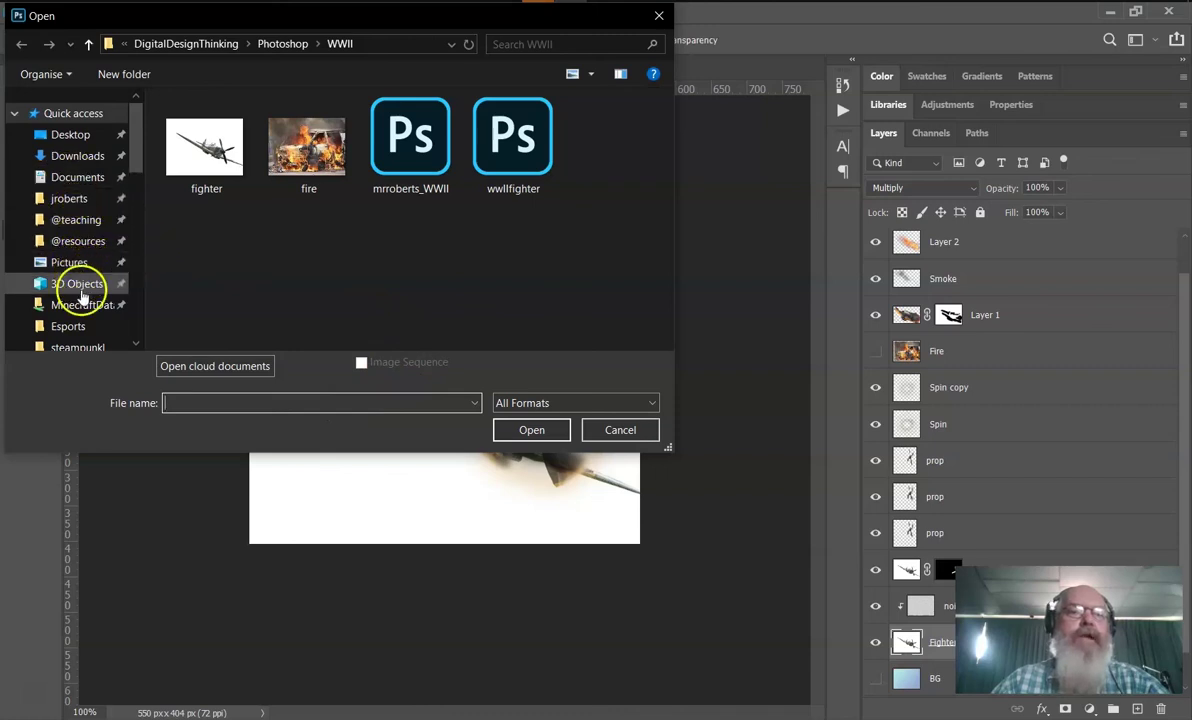
left_click(78, 156)
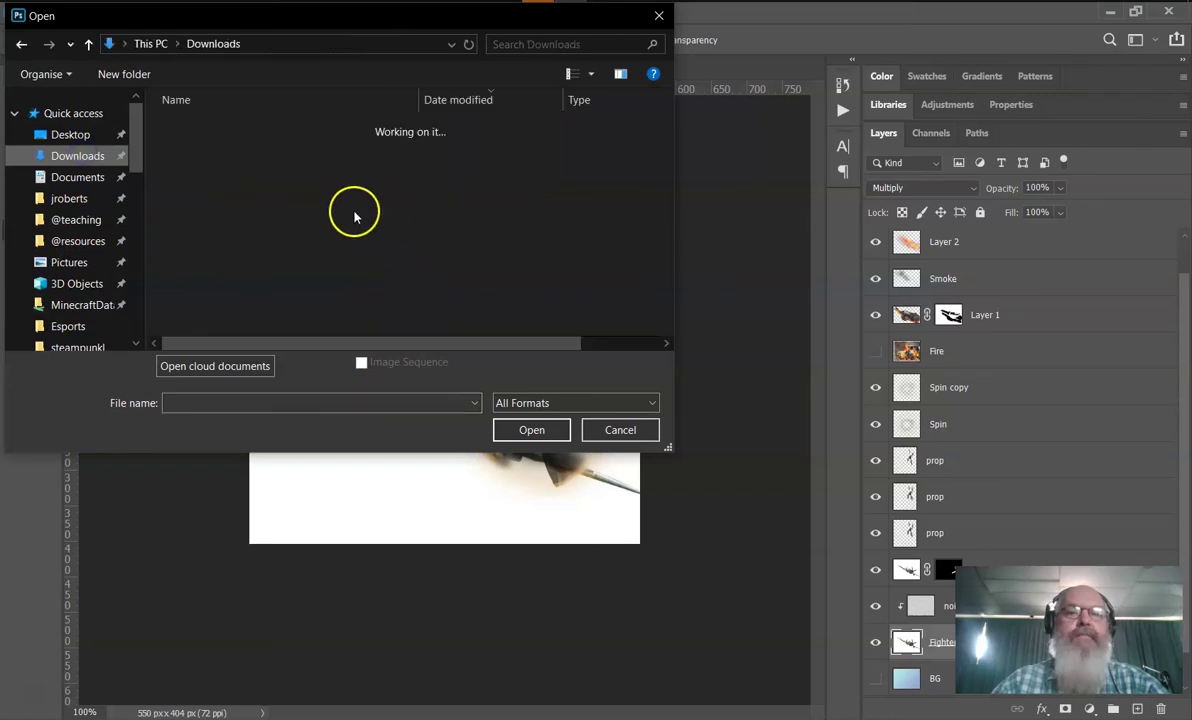
double_click(226, 148)
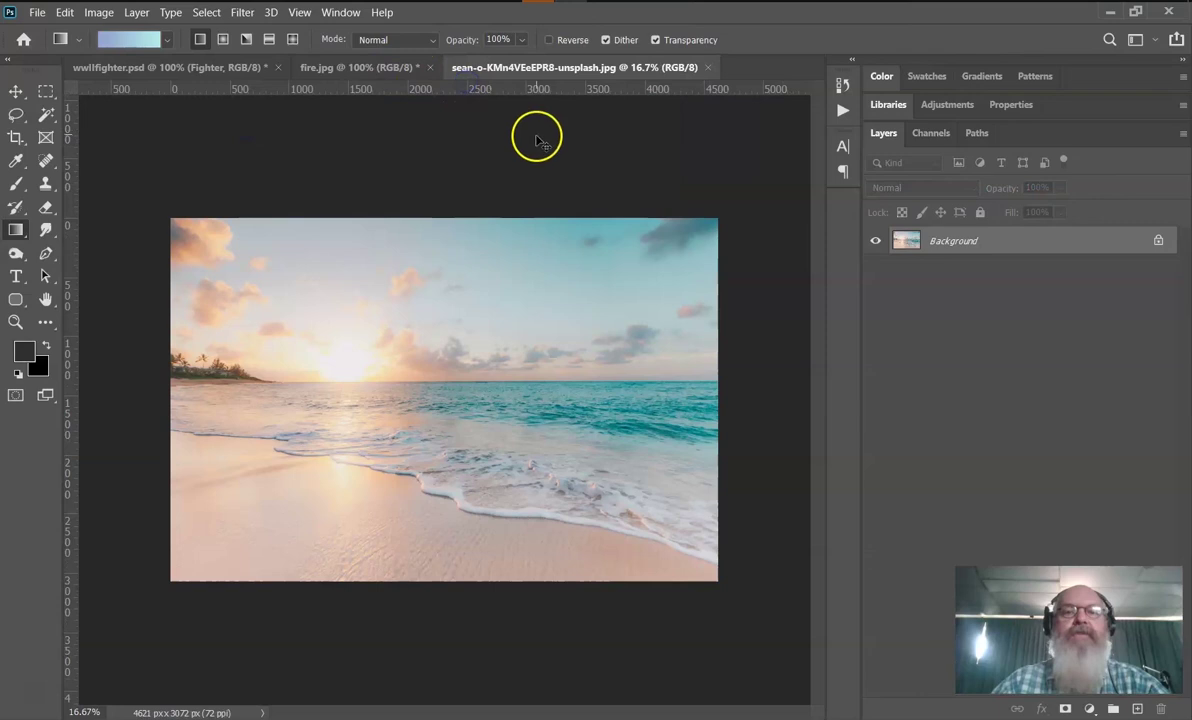
Step: Copy the entire beach image and paste it into wwIIfighter.psd directly above the Fighter layer
key("ctrl+a")
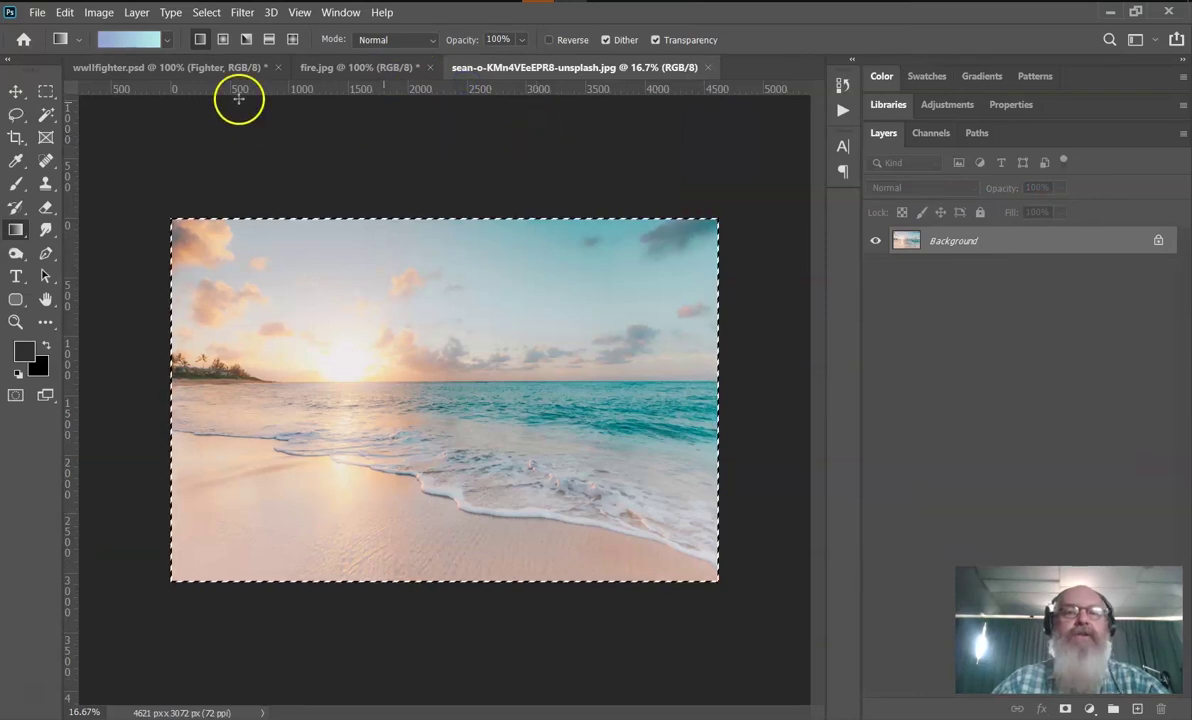
left_click(150, 68)
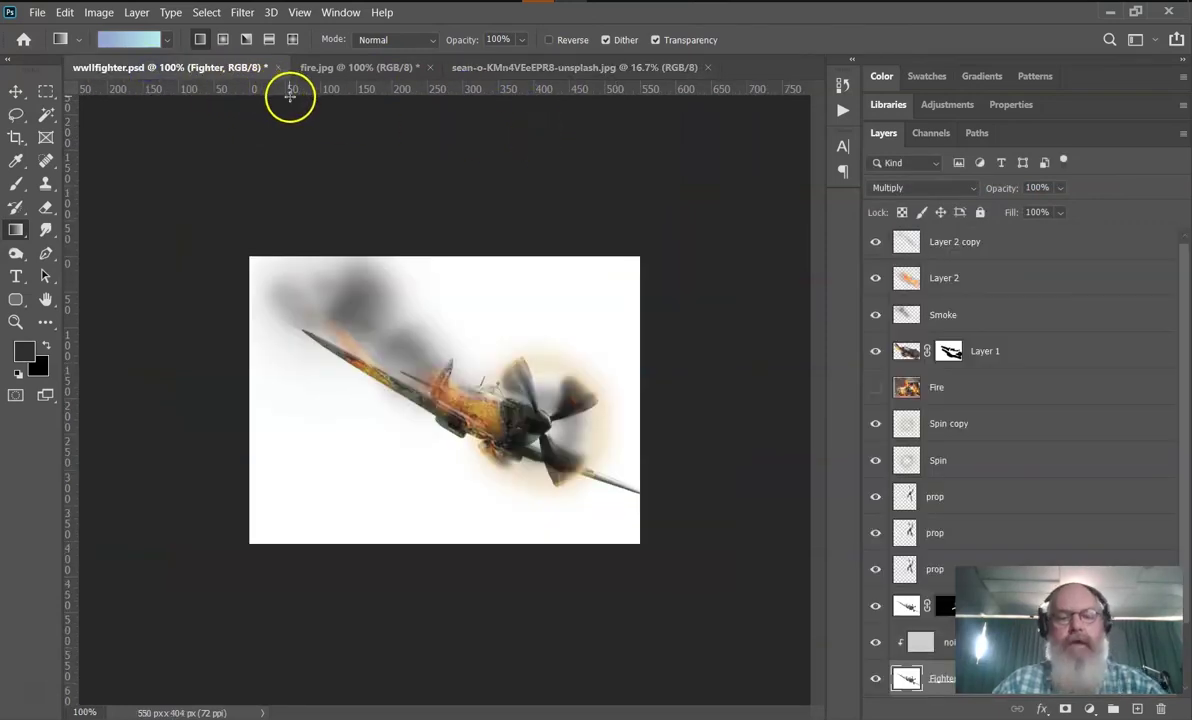
key("ctrl+v")
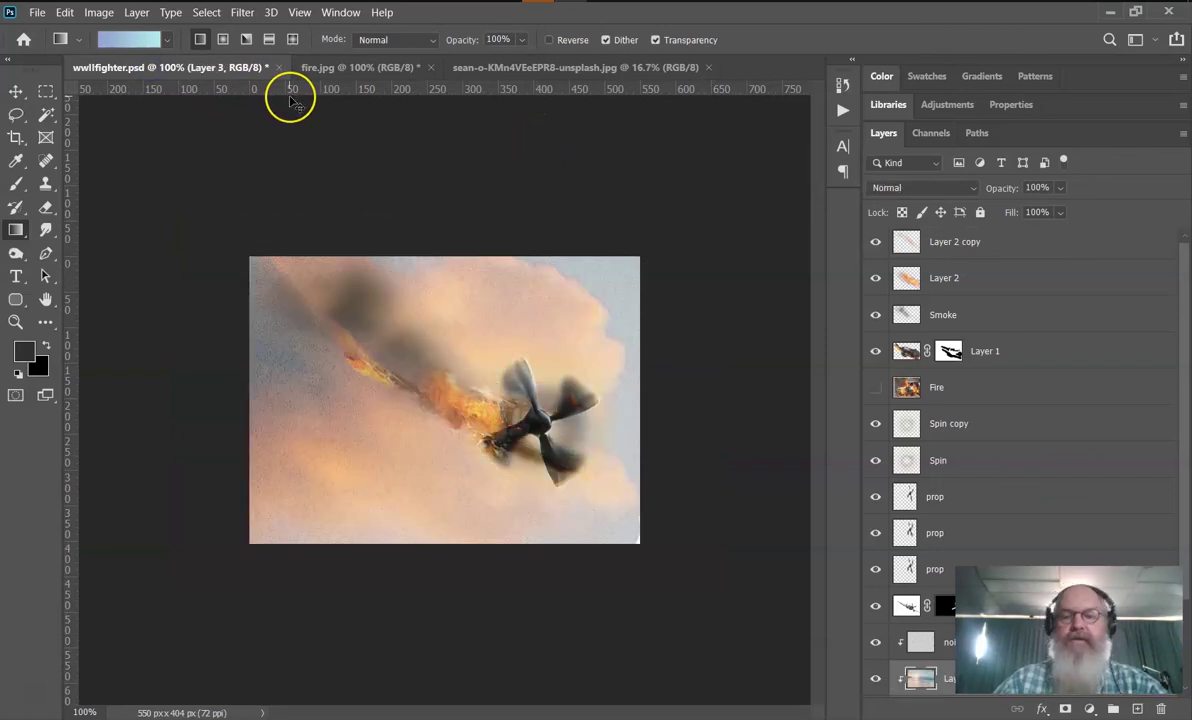
Step: Free-transform the pasted beach layer, scaling it down to 27.80% and positioning it around the canvas
key("ctrl+minus")
key("ctrl+minus")
key("ctrl+minus")
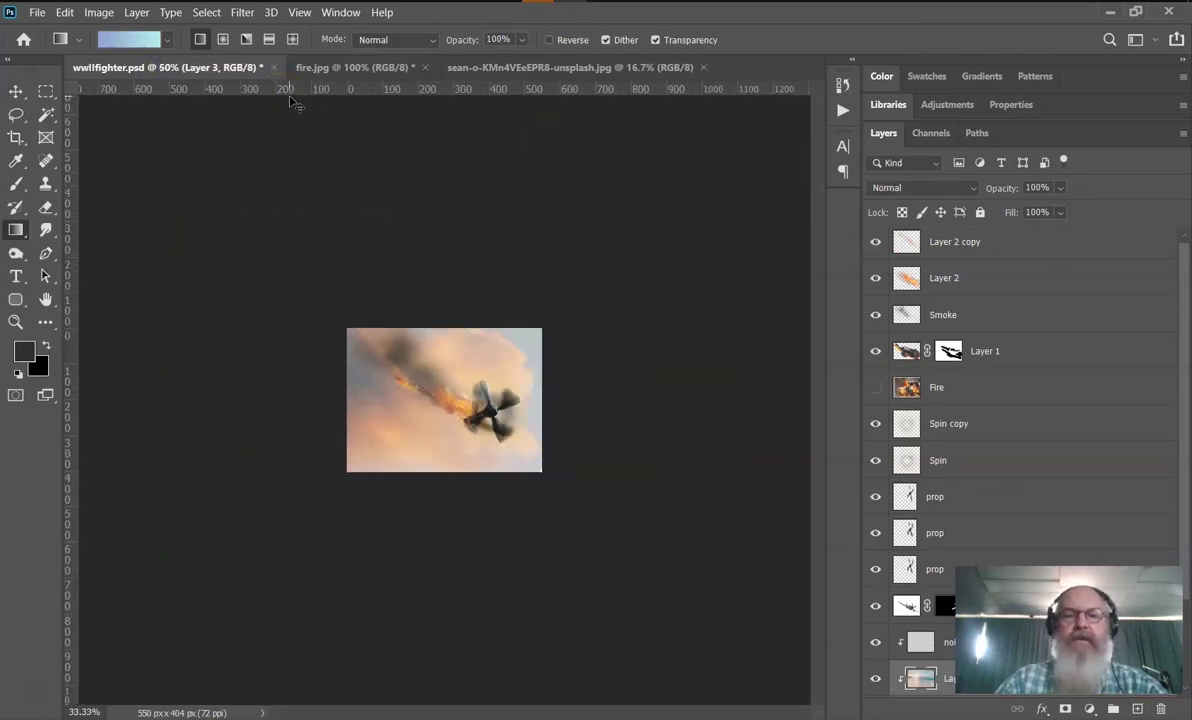
key("ctrl+minus")
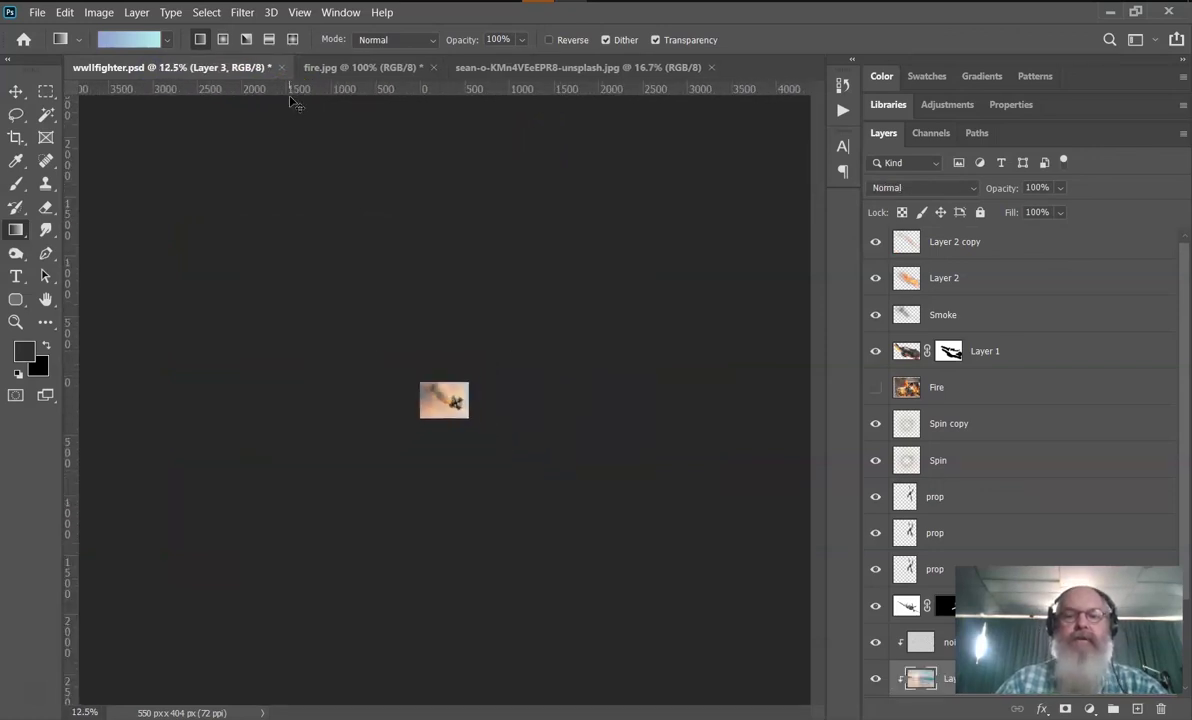
key("ctrl+t")
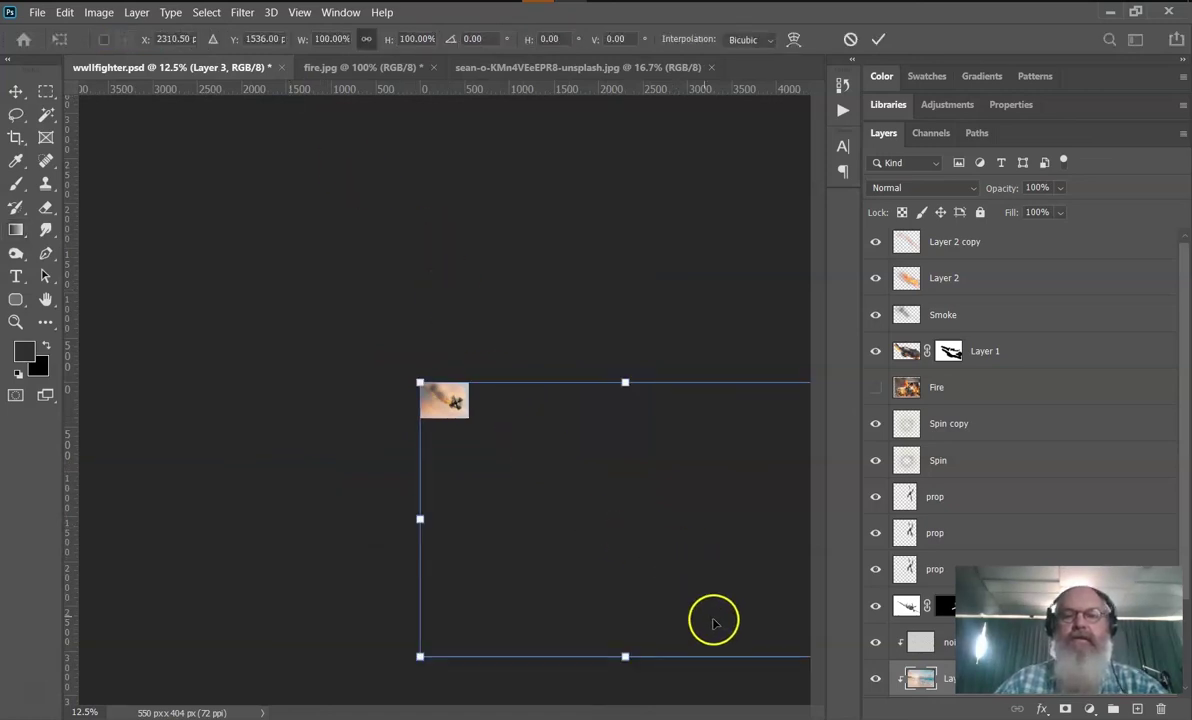
left_click_drag(634, 518, 477, 417)
mouse_move(676, 553)
left_mouse_down()
mouse_move(405, 372)
mouse_move(385, 342)
mouse_move(317, 311)
mouse_move(391, 378)
mouse_move(383, 359)
mouse_move(345, 355)
mouse_move(458, 410)
mouse_move(453, 385)
left_mouse_up()
left_click(309, 319)
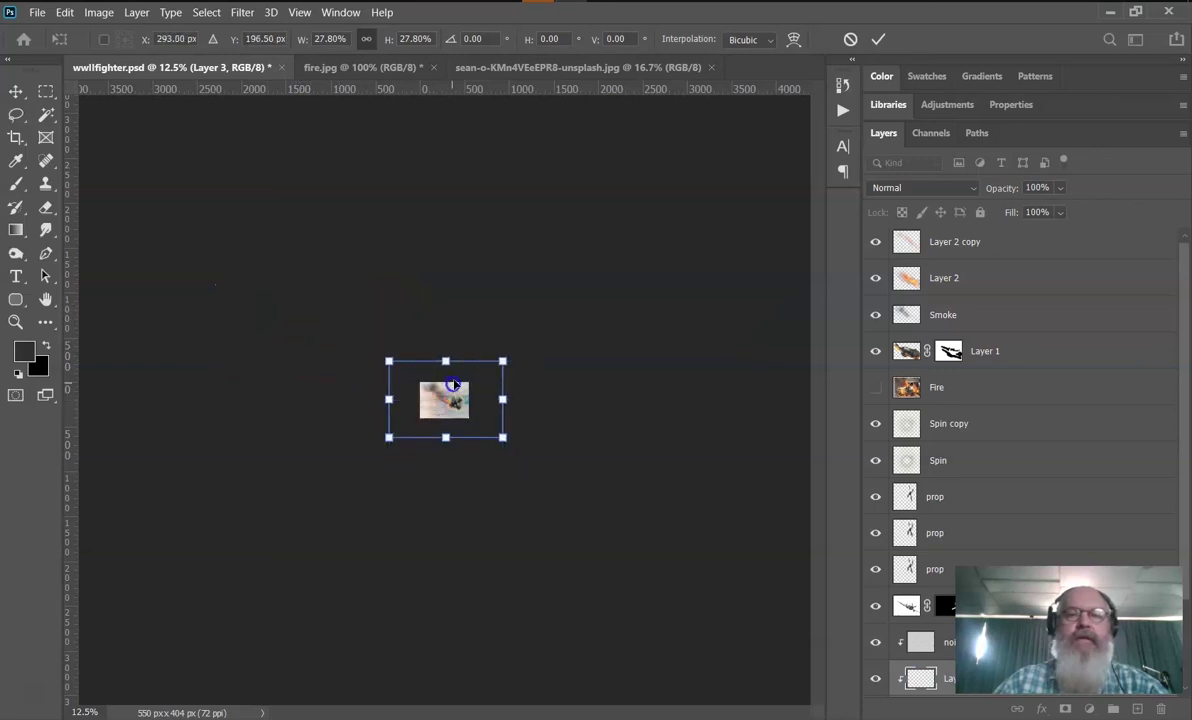
Step: Scale the beach layer further to 12.97% so it nearly matches the canvas, and apply the transform
key("ctrl+plus")
key("ctrl+plus")
key("ctrl+plus")
key("ctrl+plus")
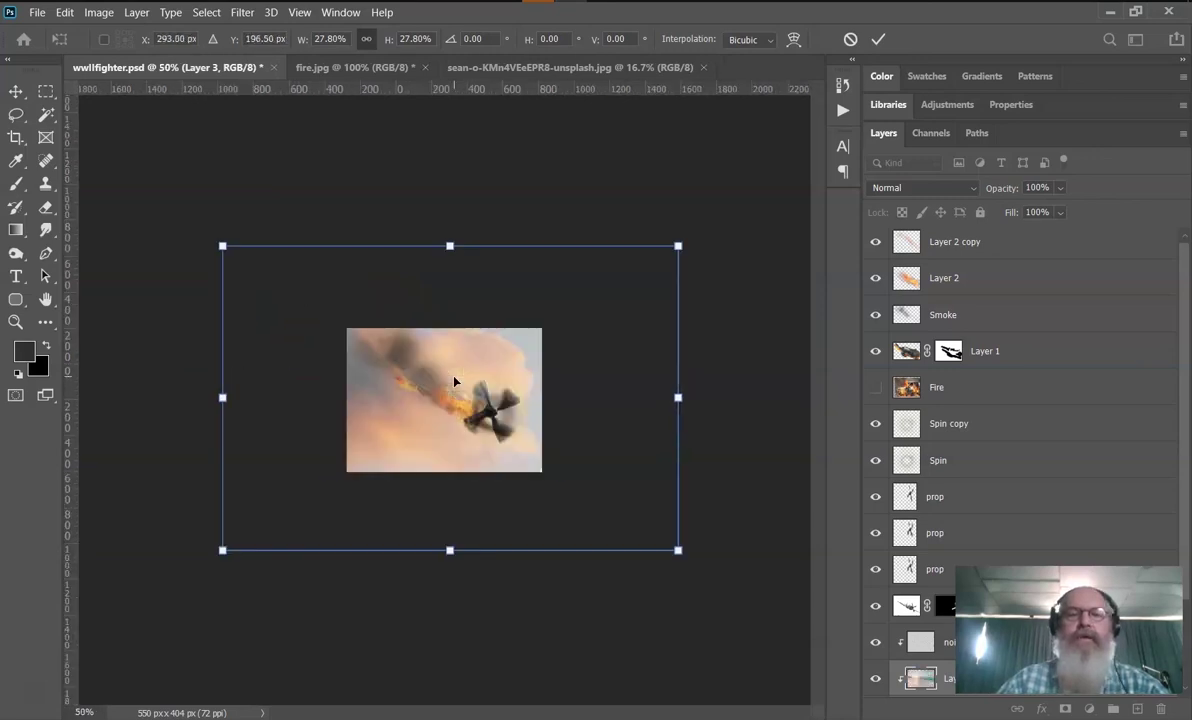
left_click_drag(677, 549, 641, 507)
left_click_drag(566, 468, 554, 467)
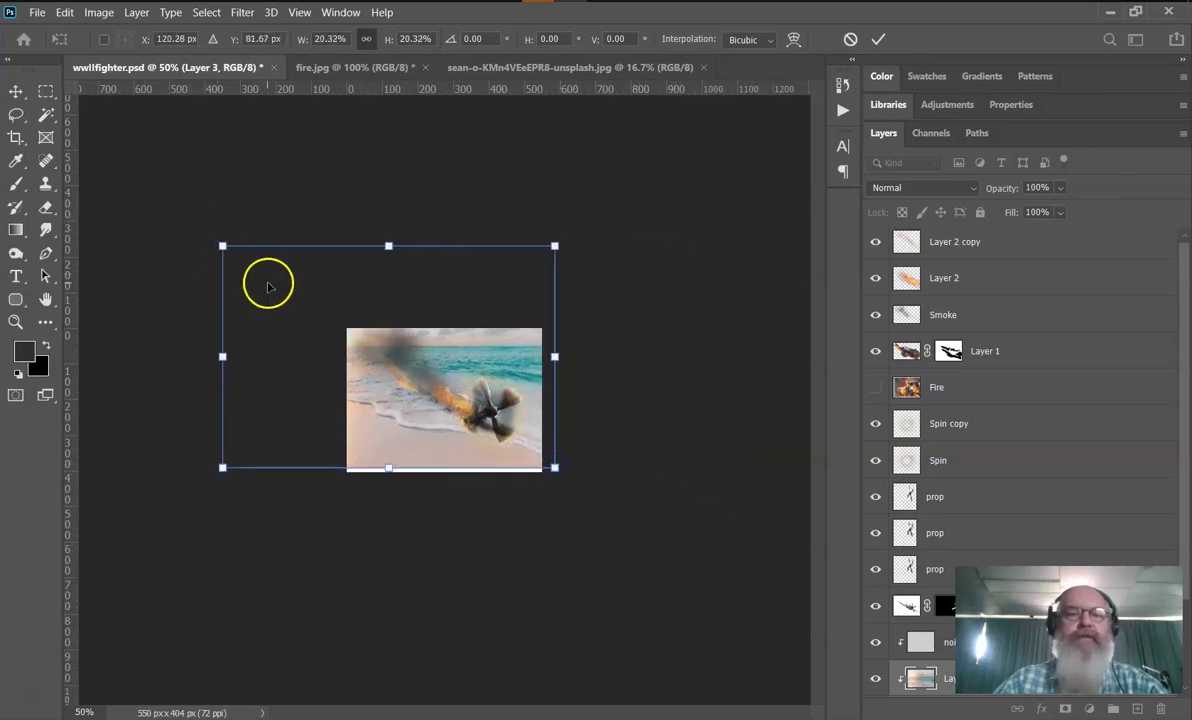
left_click_drag(224, 247, 345, 327)
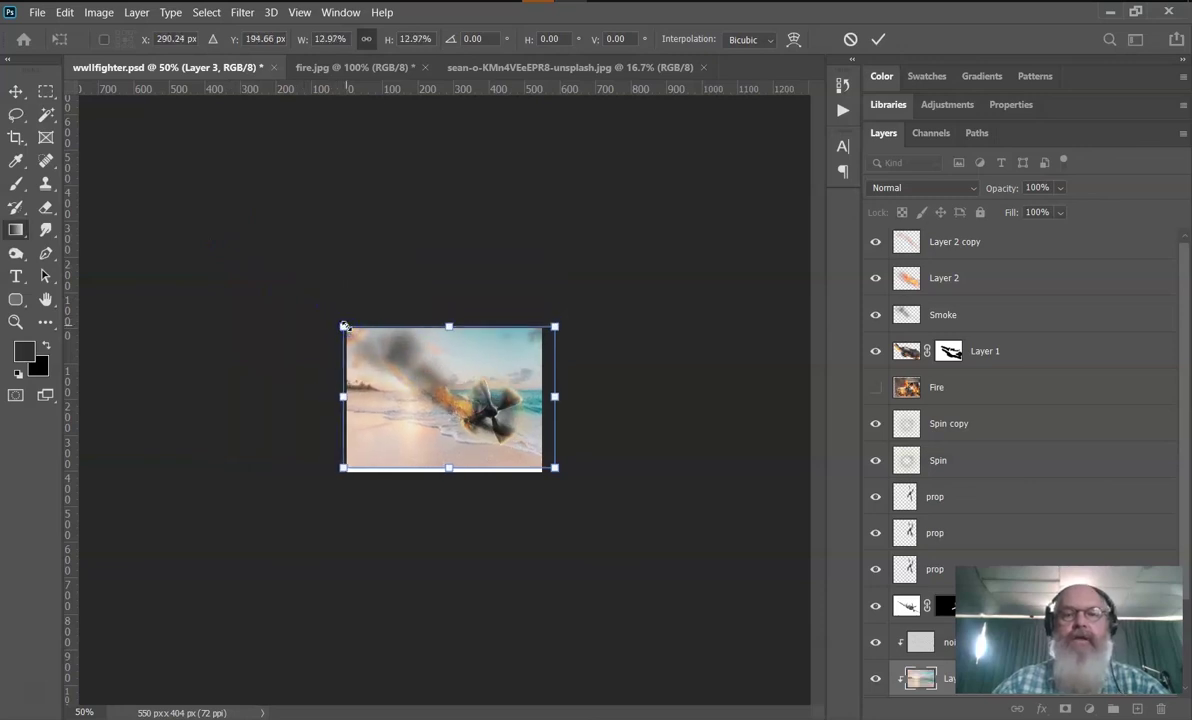
key("Return")
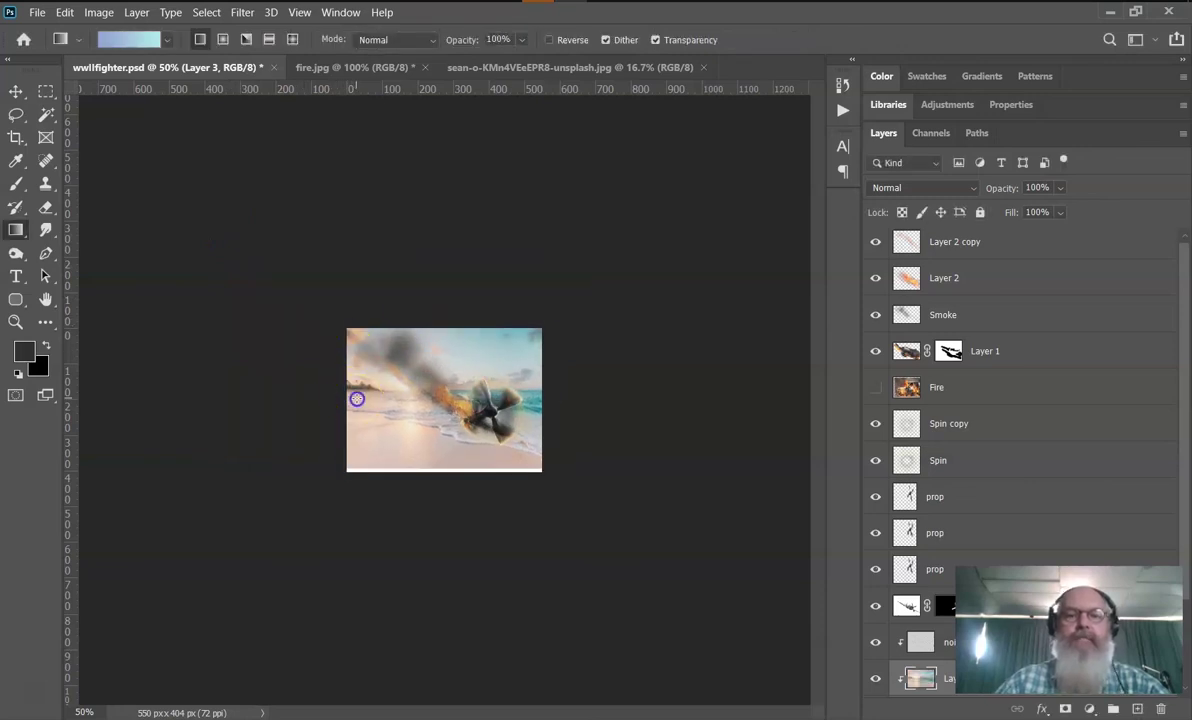
Step: Try to move the beach image downward over the white strip with the Move tool, undoing the shifts
key("v")
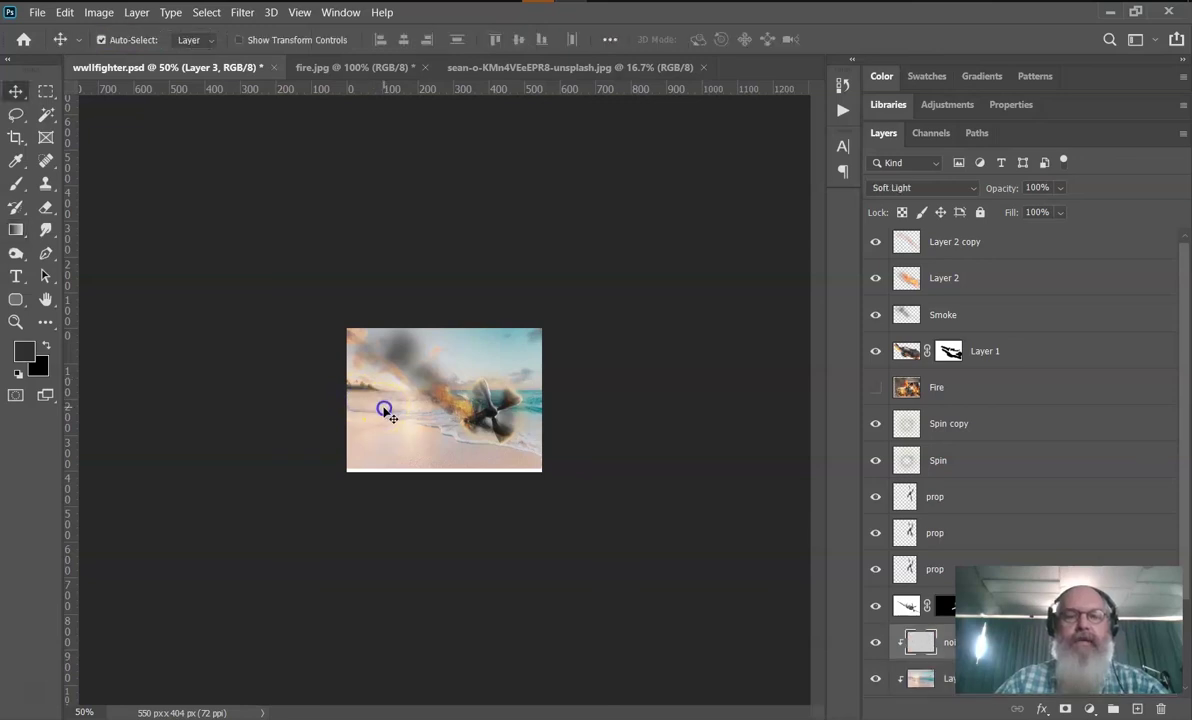
left_click_drag(385, 412, 386, 420)
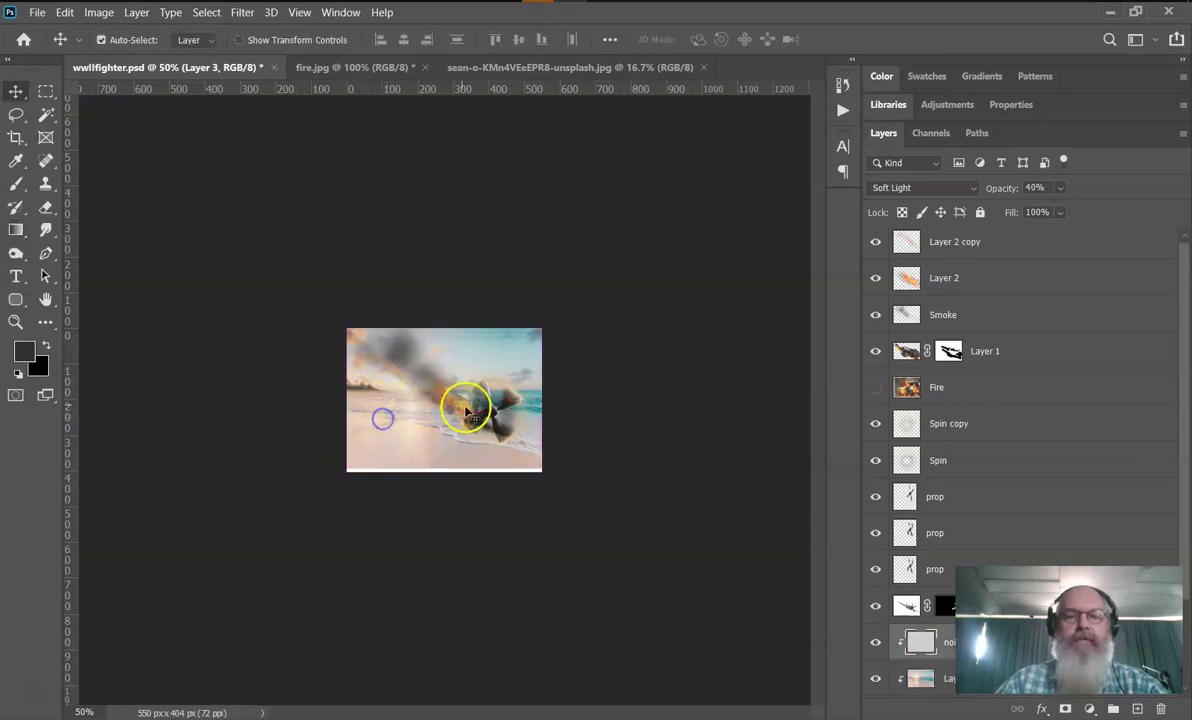
key("ctrl+z")
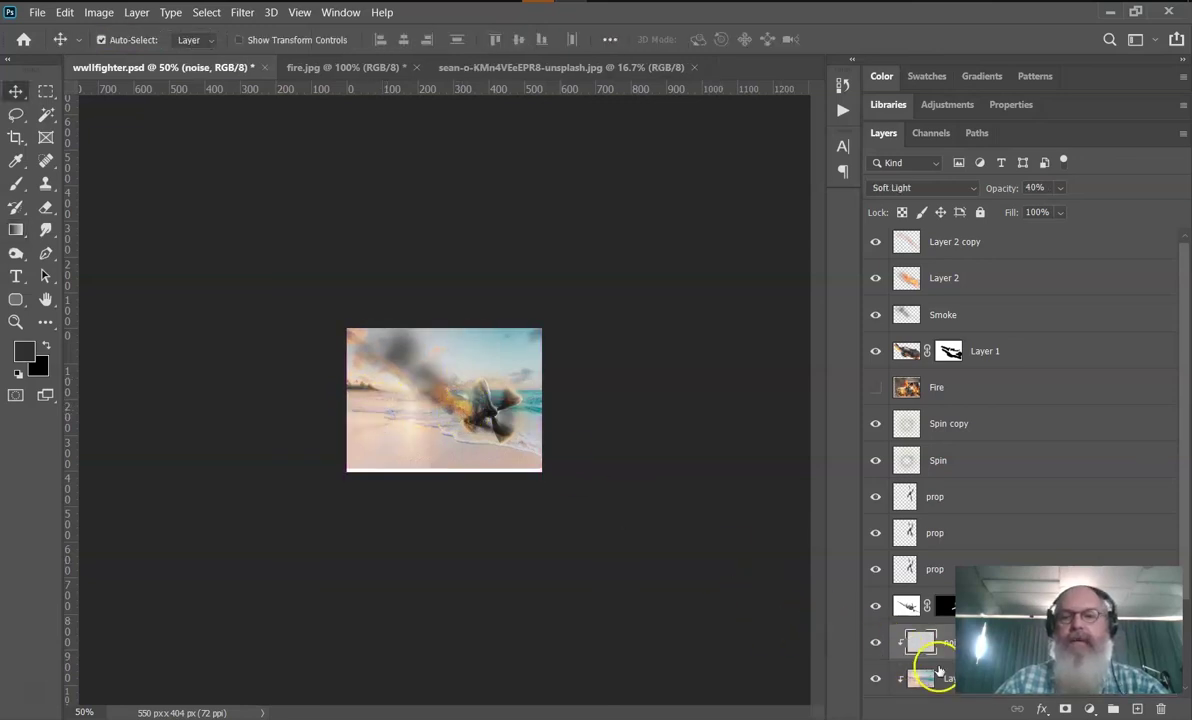
left_click(937, 678)
left_click_drag(403, 440, 412, 453)
key("ctrl+z")
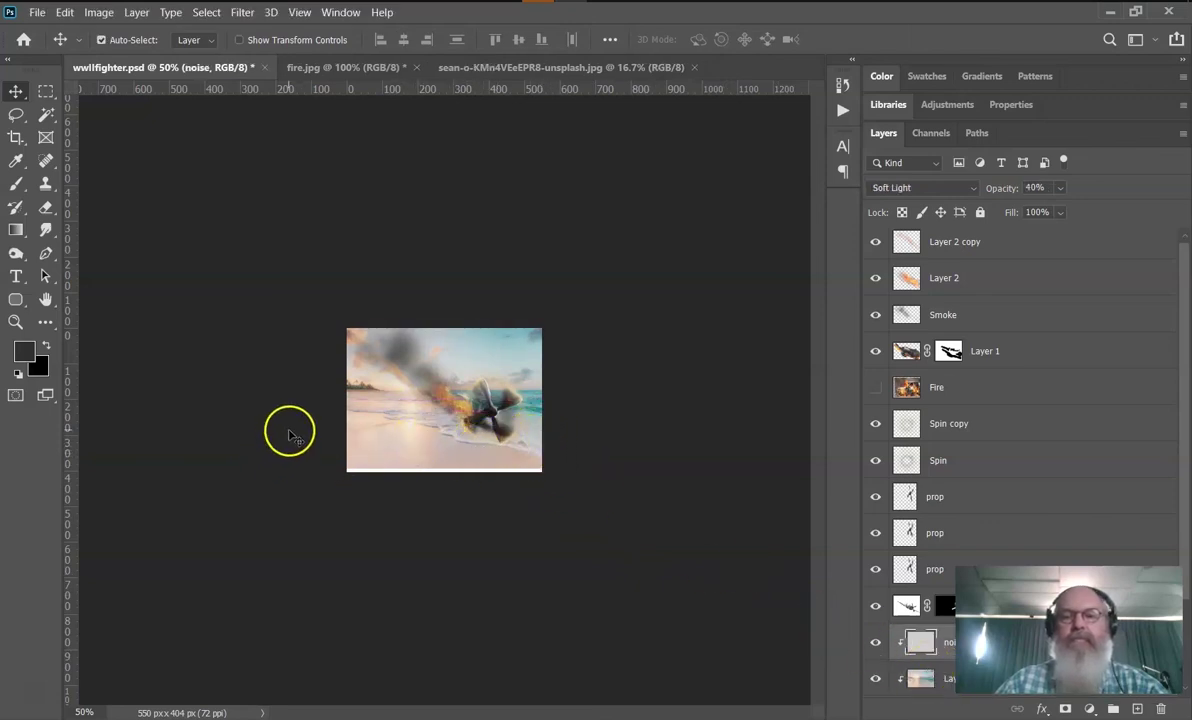
Step: Select the beach layer and stretch its lower edge down to cover the white strip along the canvas bottom
left_click(921, 680)
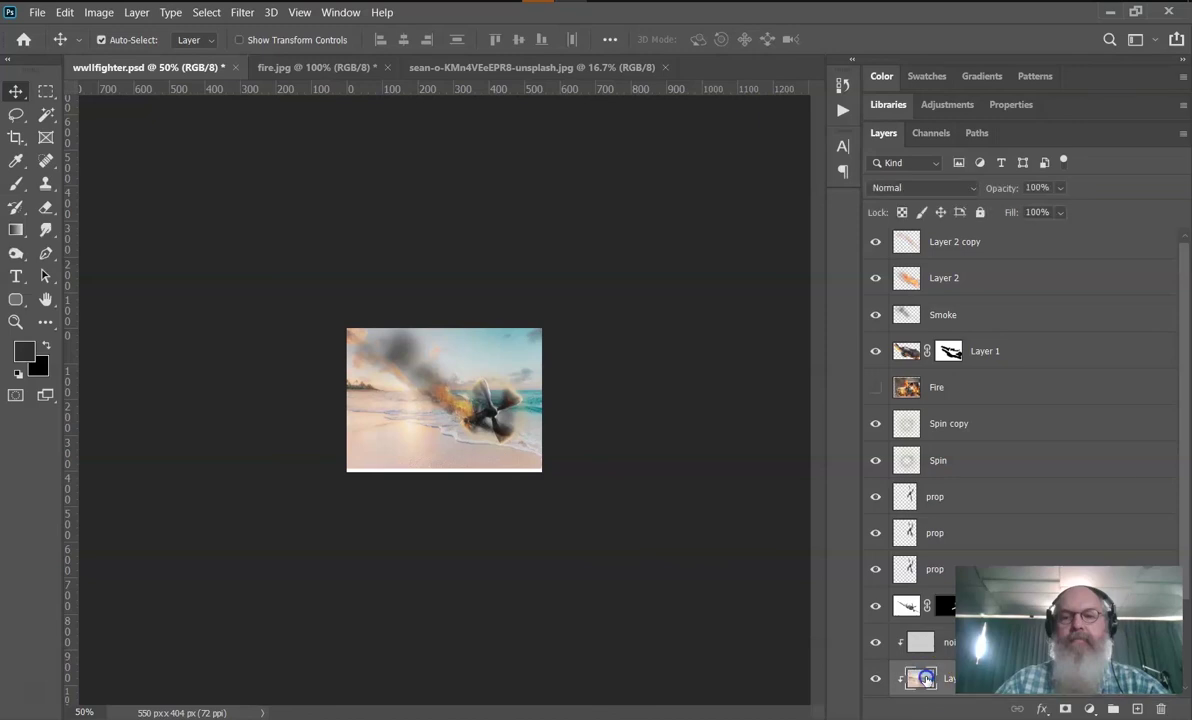
left_click(895, 653, "alt")
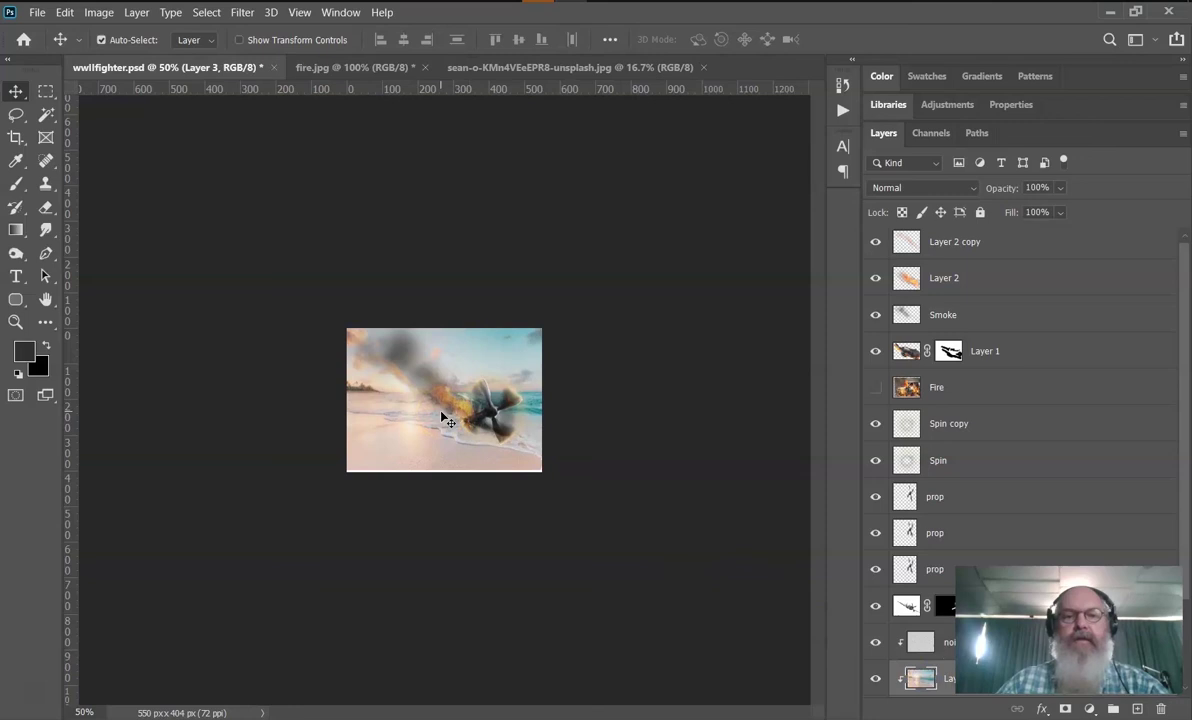
key("ctrl+t")
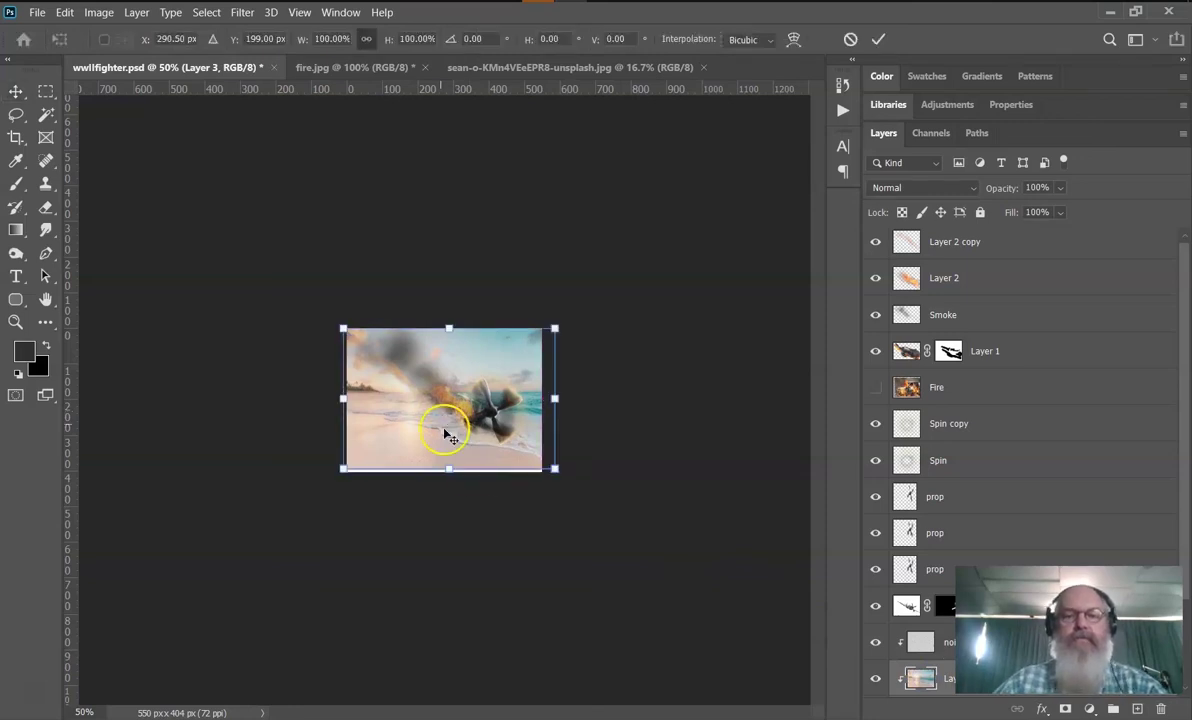
left_click_drag(452, 470, 452, 476)
key("Return")
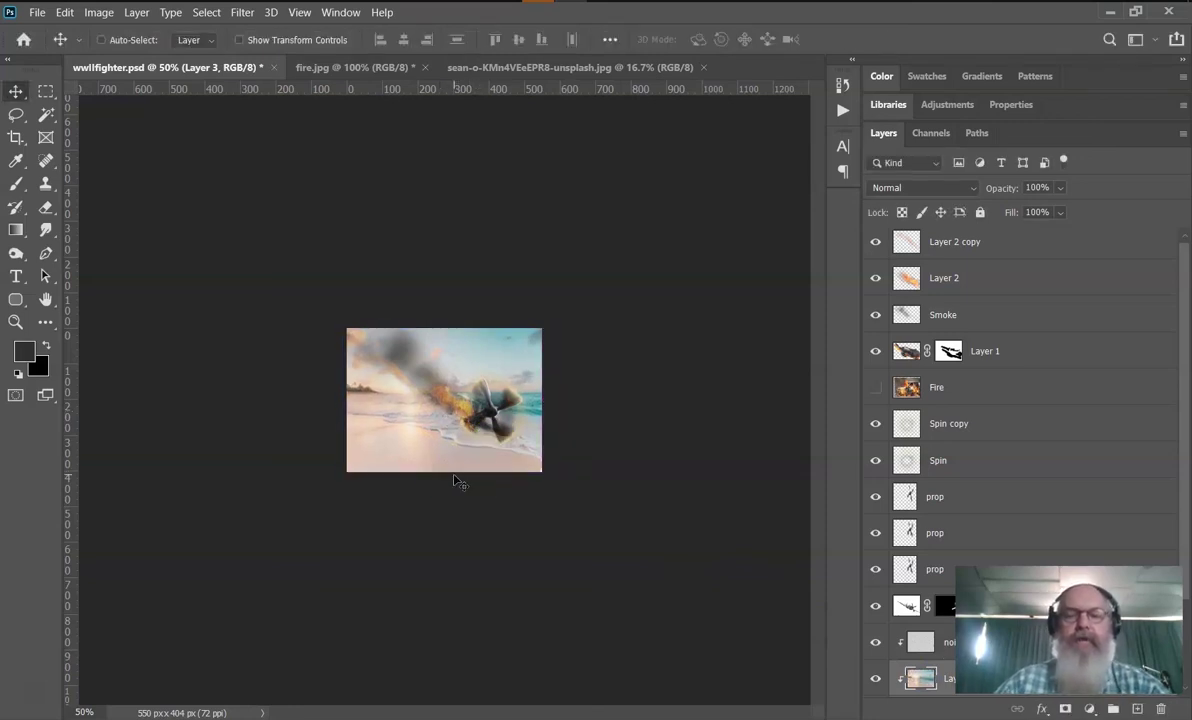
Step: Move the beach layer below the Fighter layer and above BG in the layer stack
key("ctrl+1")
key("ctrl+plus")
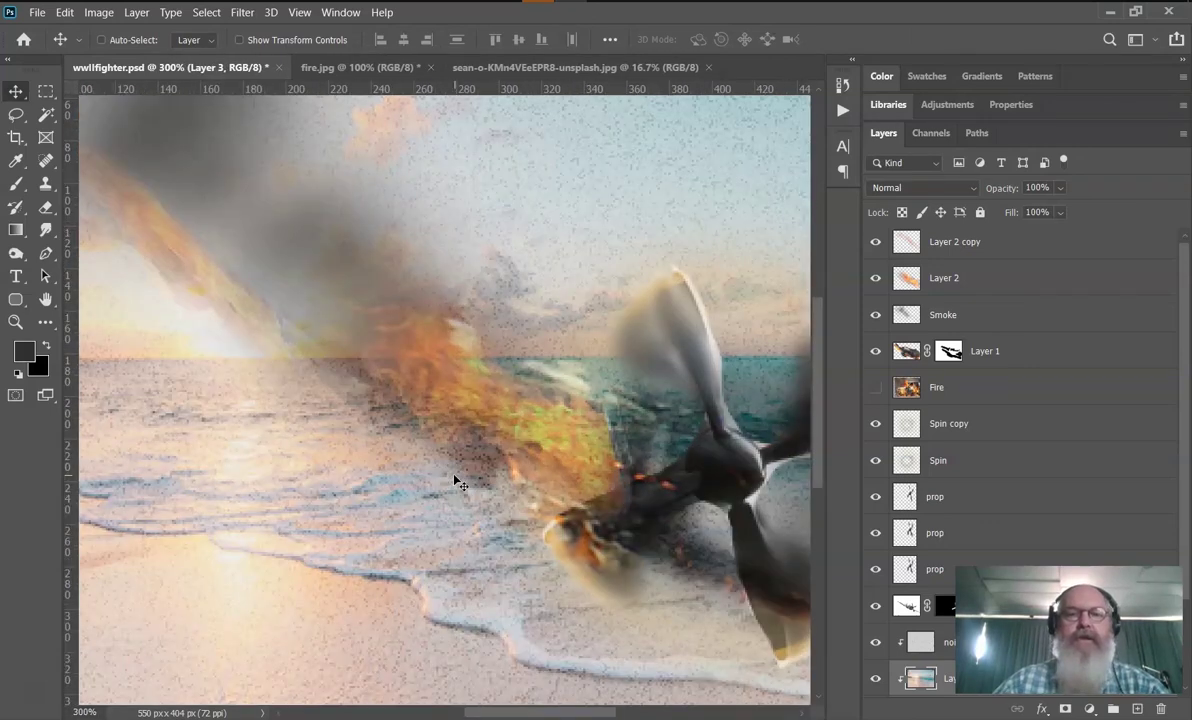
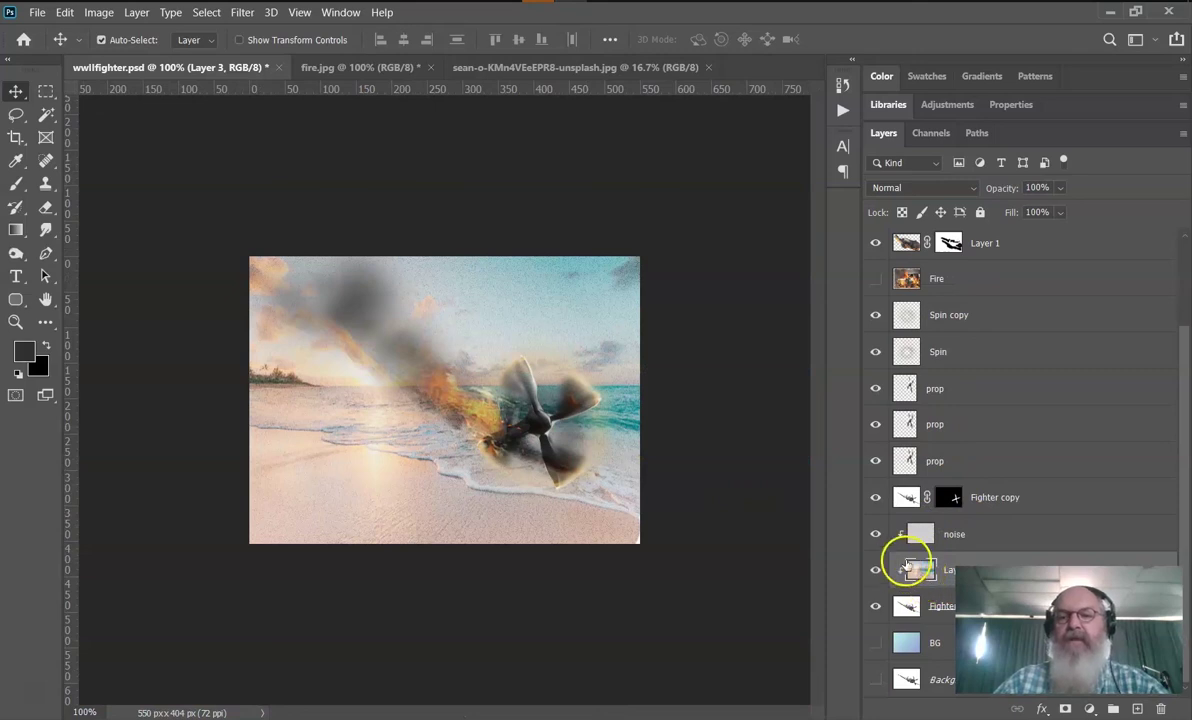
left_click_drag(926, 580, 944, 632)
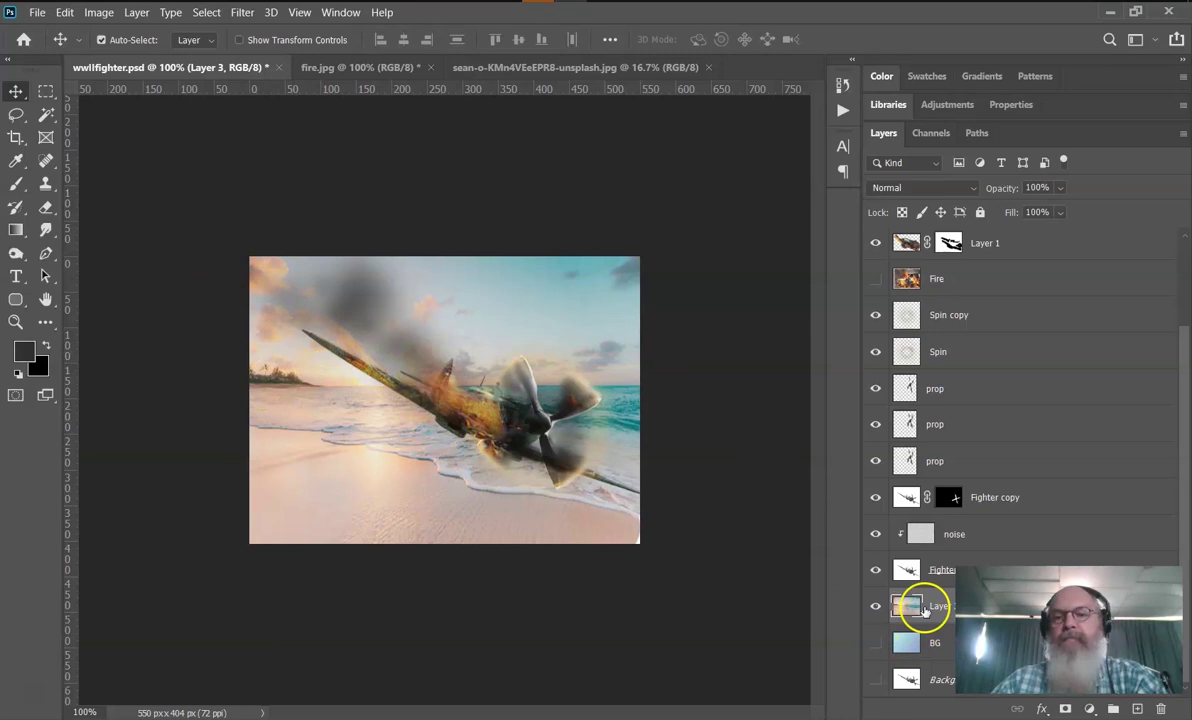
Step: Group all layers from the beach photo, Layer 3, up through Layer 2 copy
left_click_drag(923, 585, 905, 602)
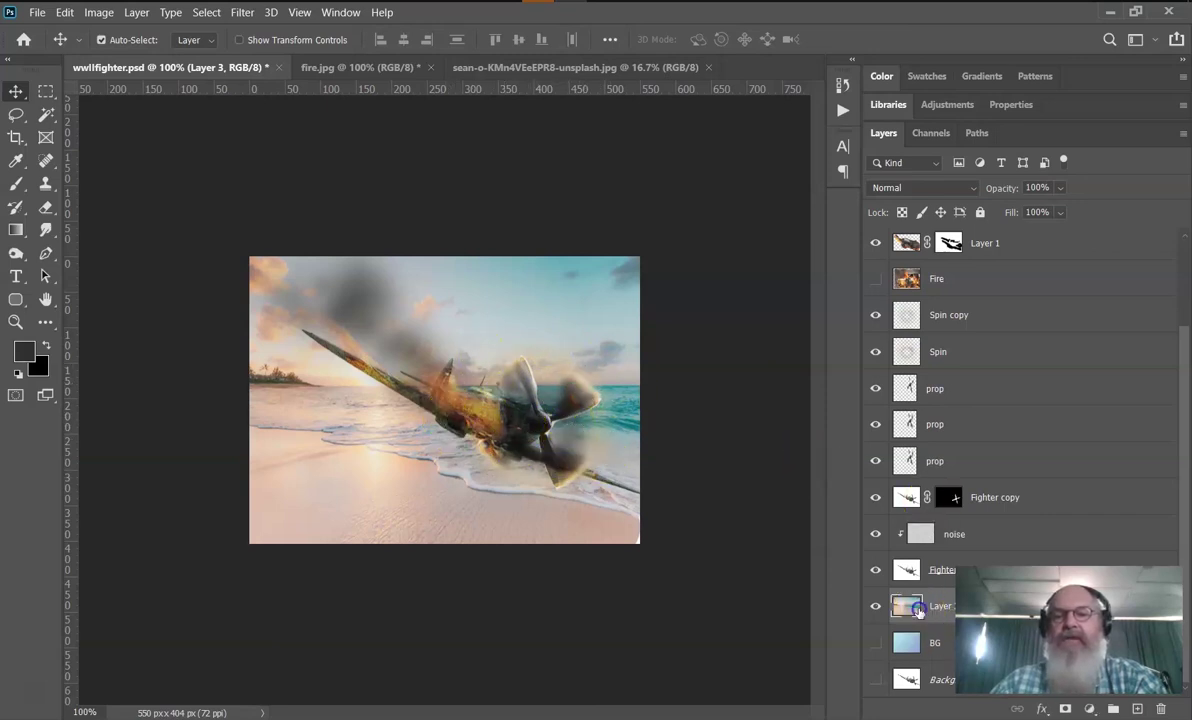
scroll(1062, 440, "up", 3)
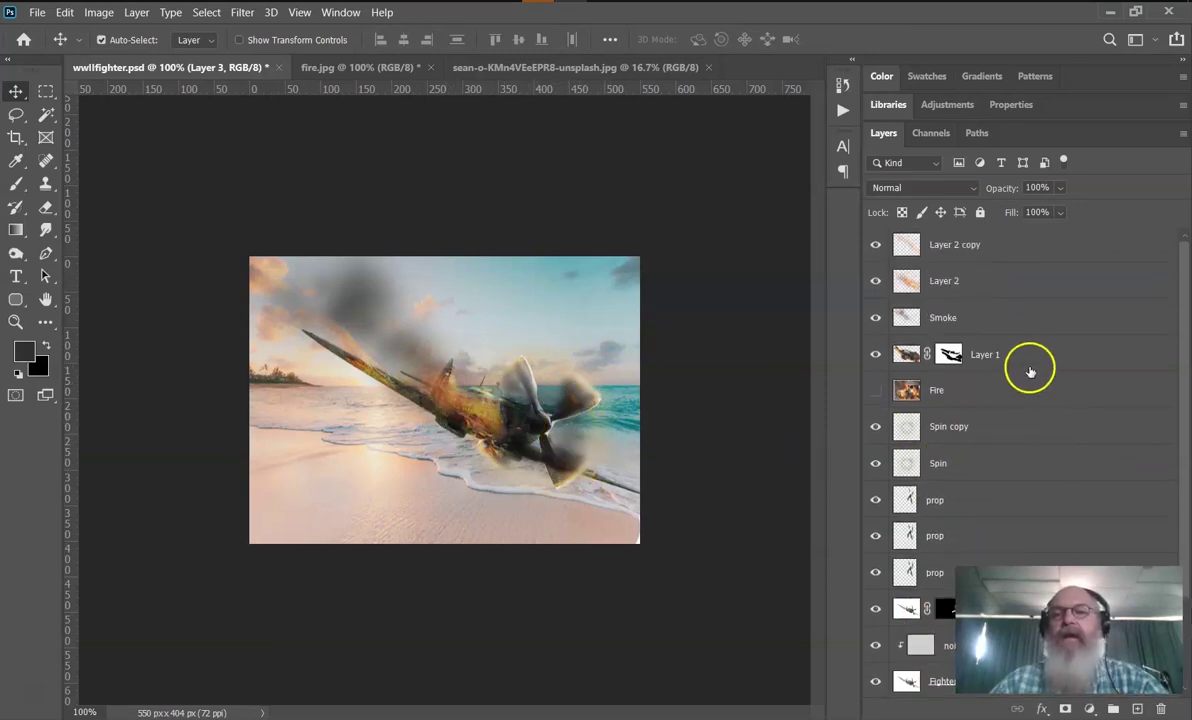
scroll(971, 452, "down", 3)
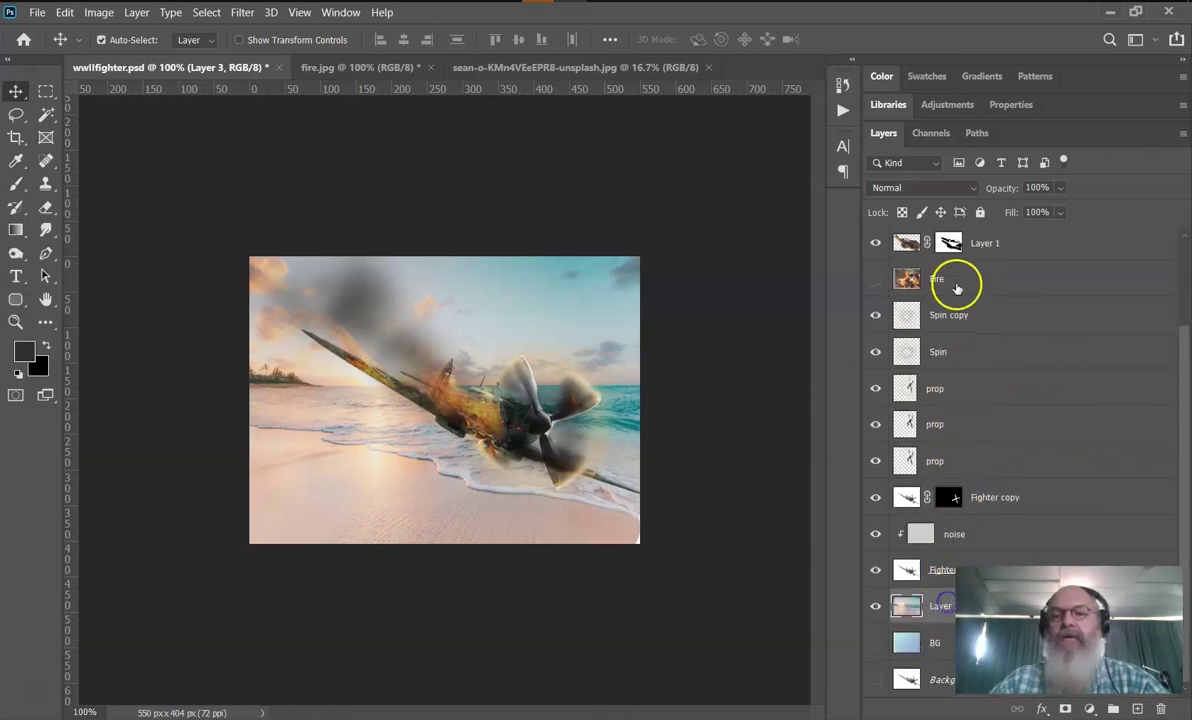
scroll(956, 285, "up", 3)
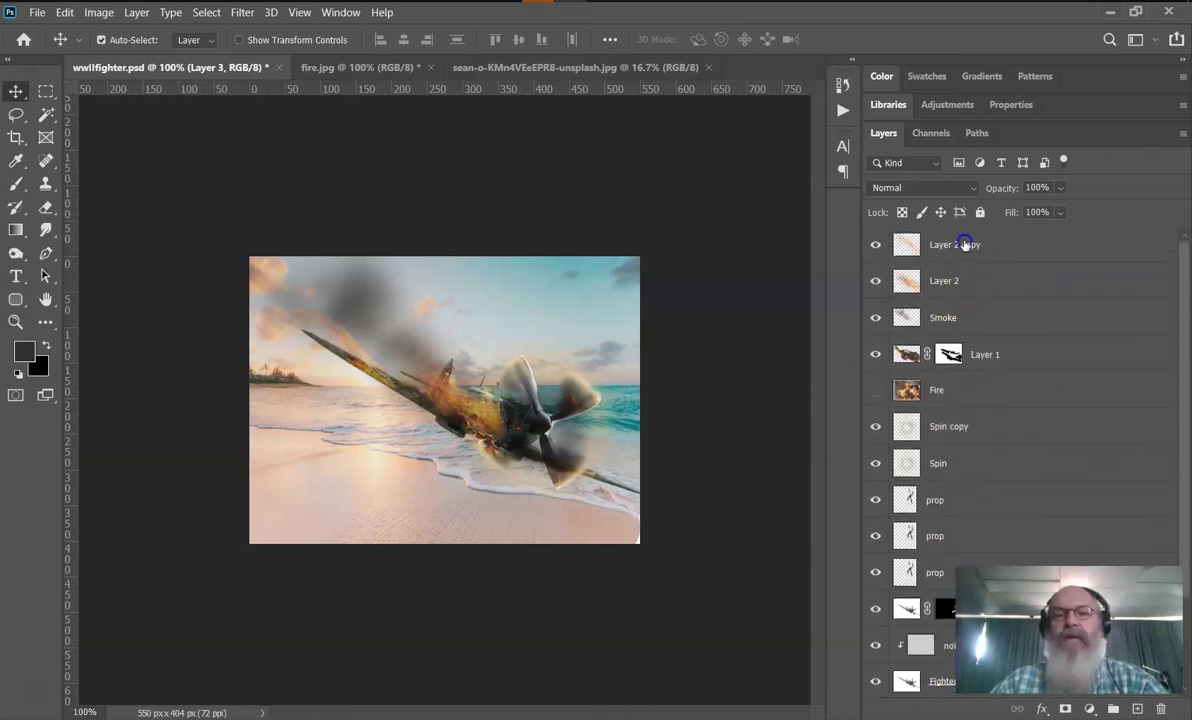
left_click(965, 244, "shift")
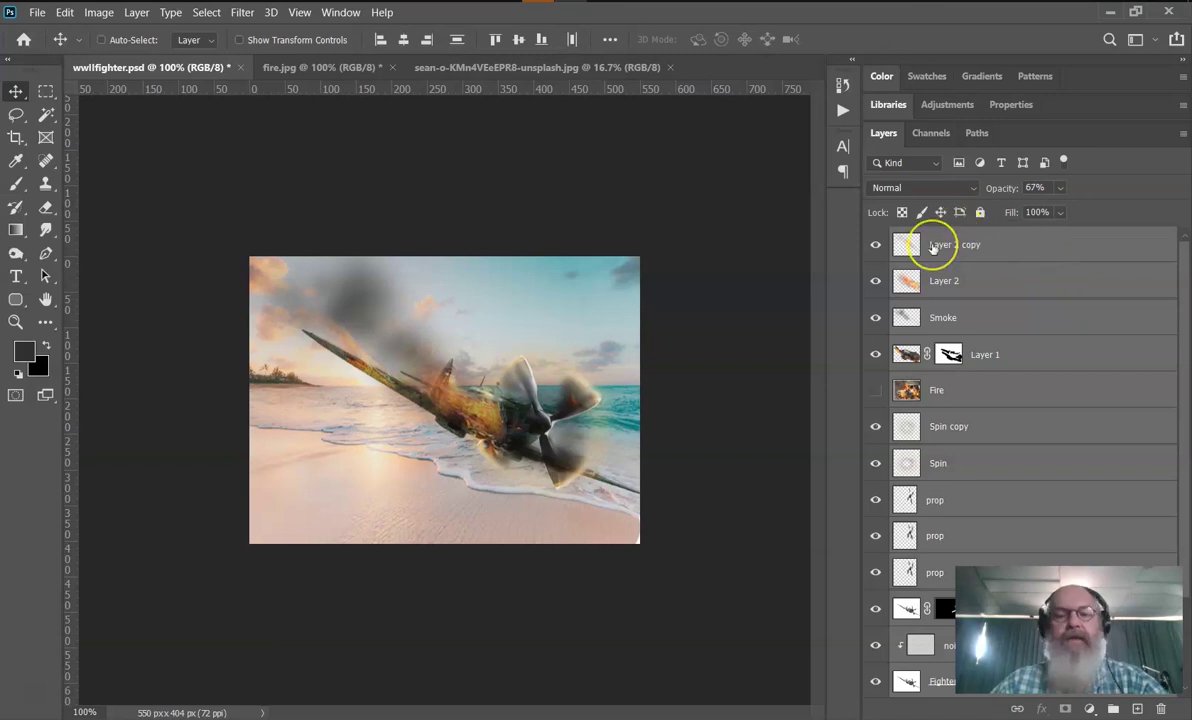
key("ctrl+g")
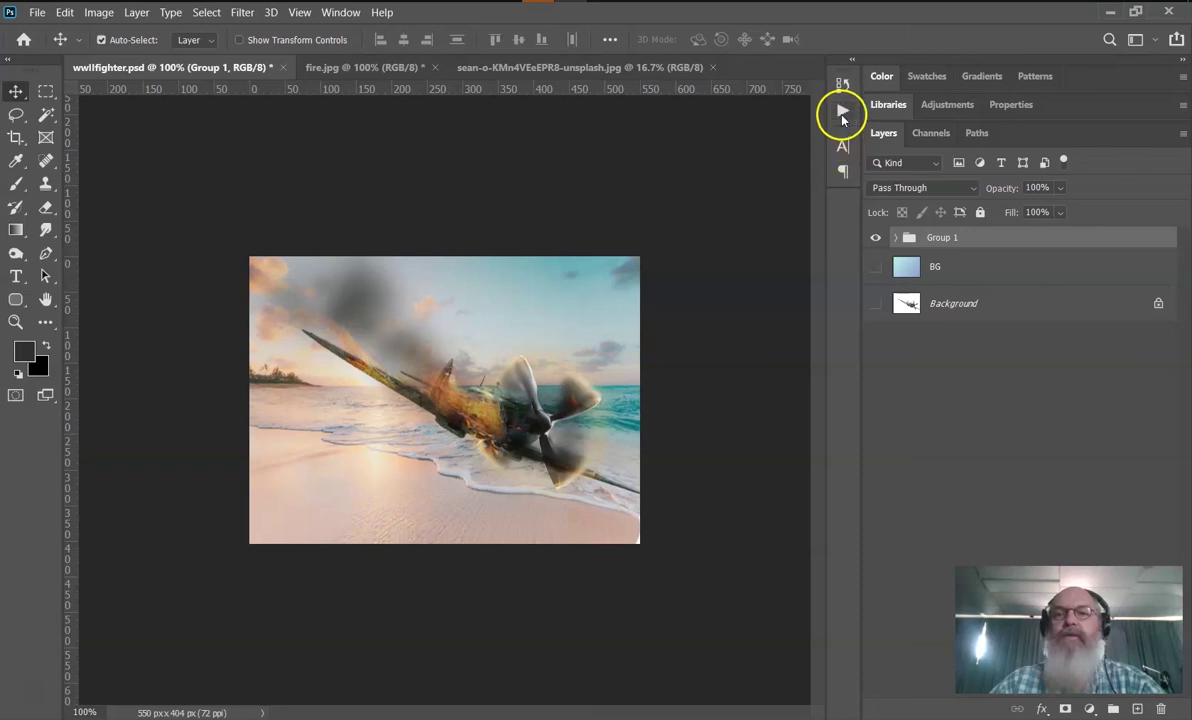
Step: Run the Sepia Toning (layer) action from the Default Actions on the grouped composite
left_click(842, 112)
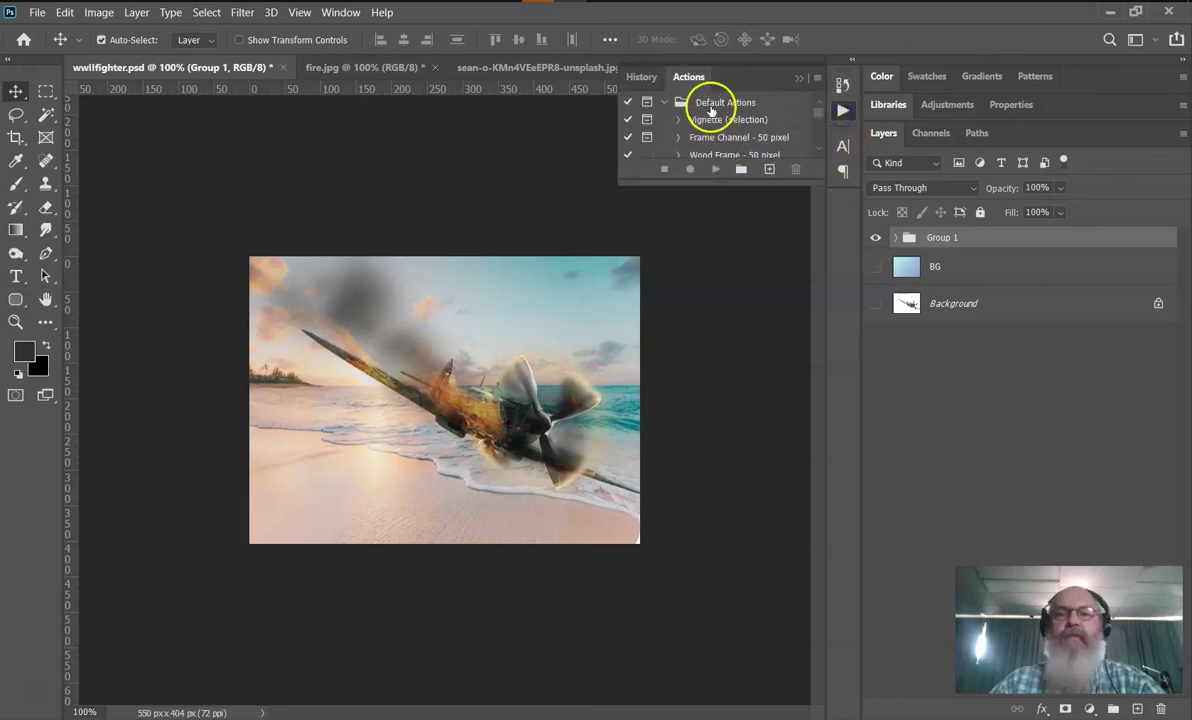
scroll(727, 148, "down", 3)
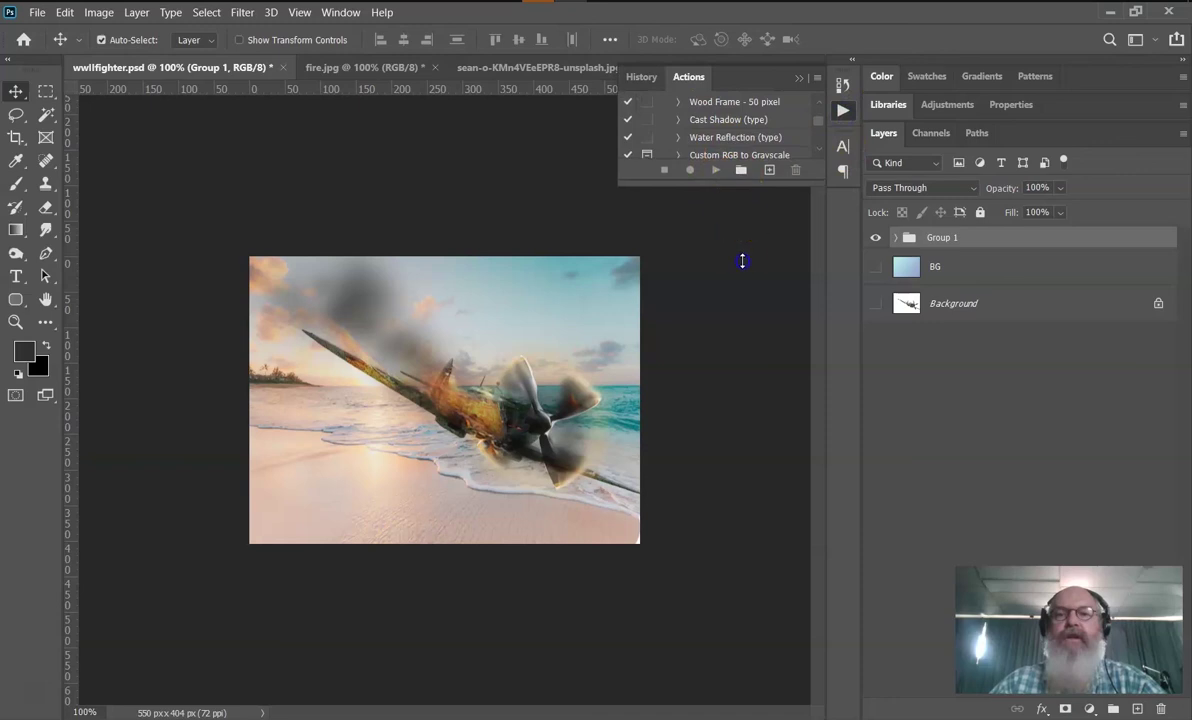
left_click_drag(742, 261, 742, 334)
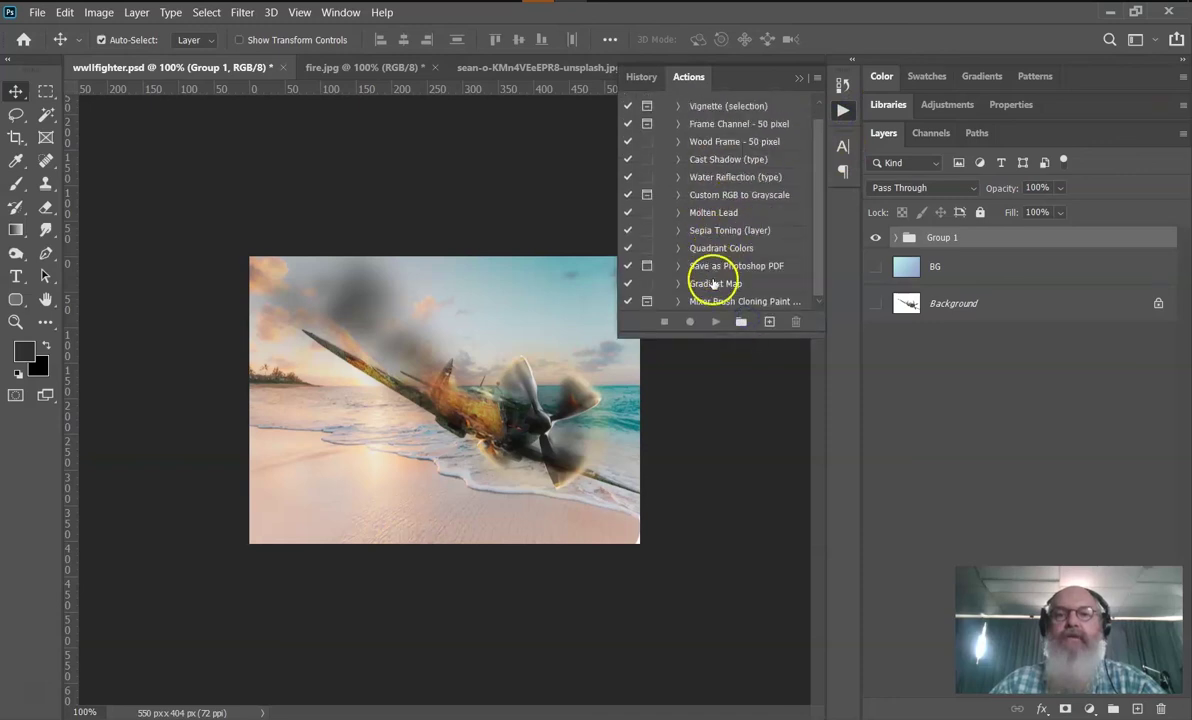
left_click(713, 232)
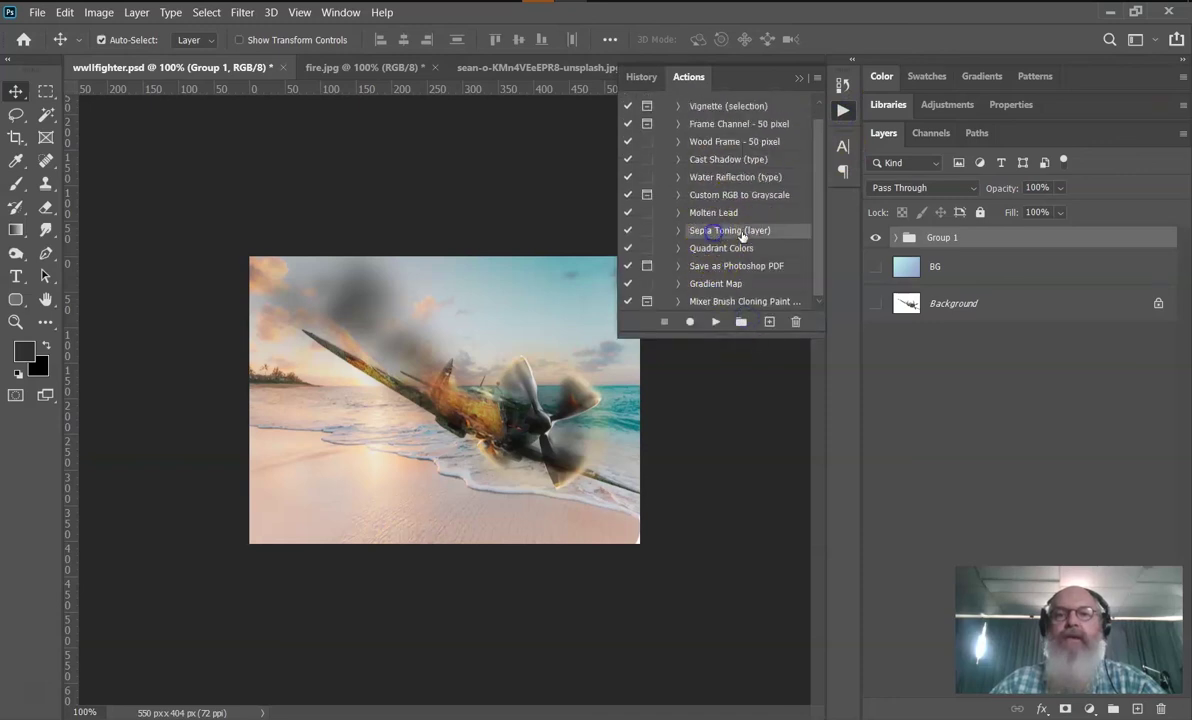
left_click(715, 322)
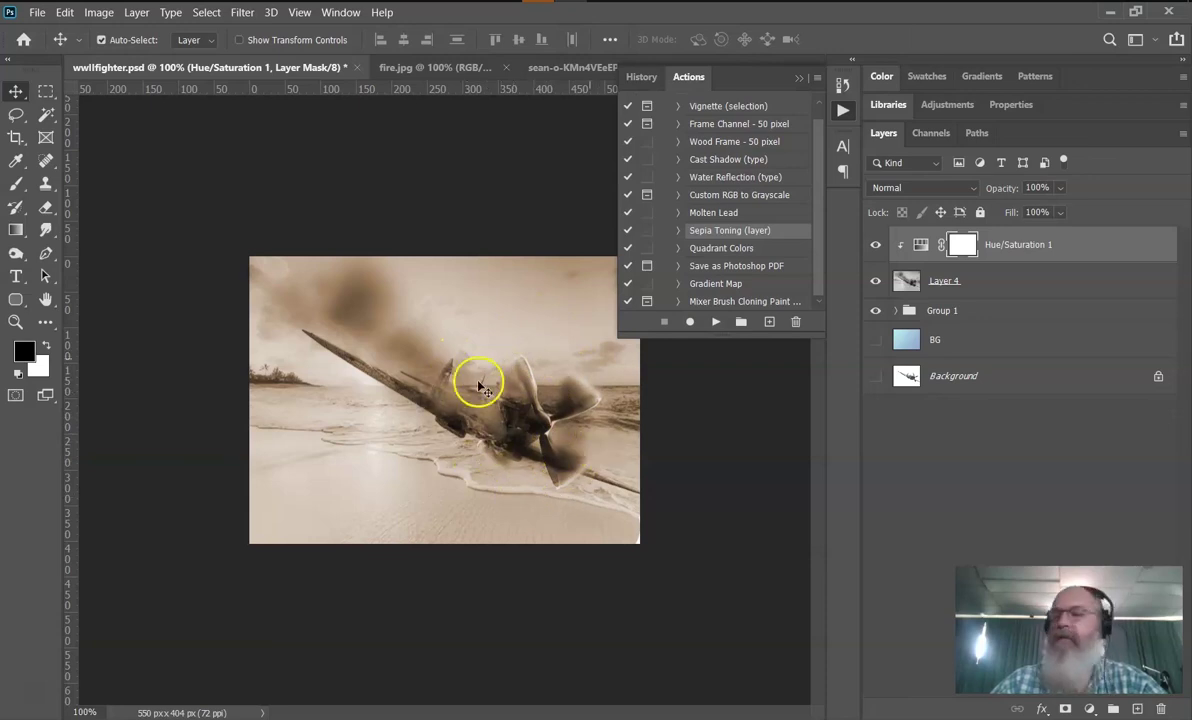
Step: Duplicate the uppermost prop layer inside Group 1 and rotate the copy by 5.15°, applying the transform
left_click(895, 311)
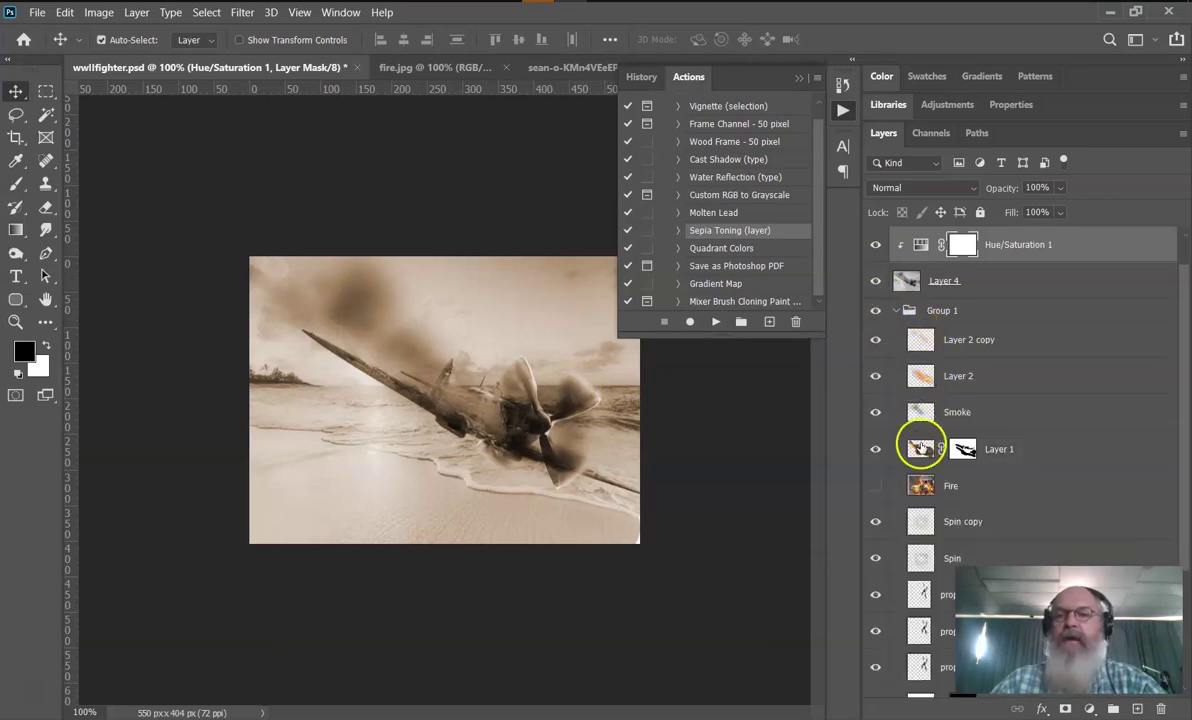
scroll(935, 445, "down", 3)
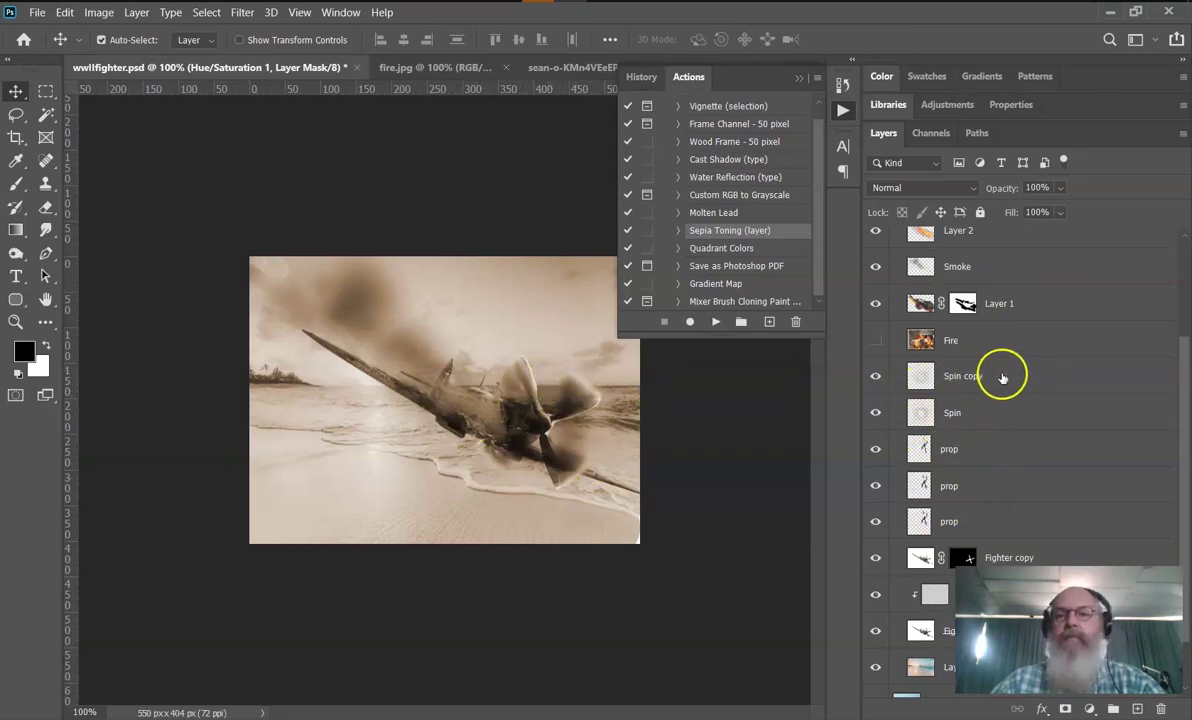
left_click(973, 452)
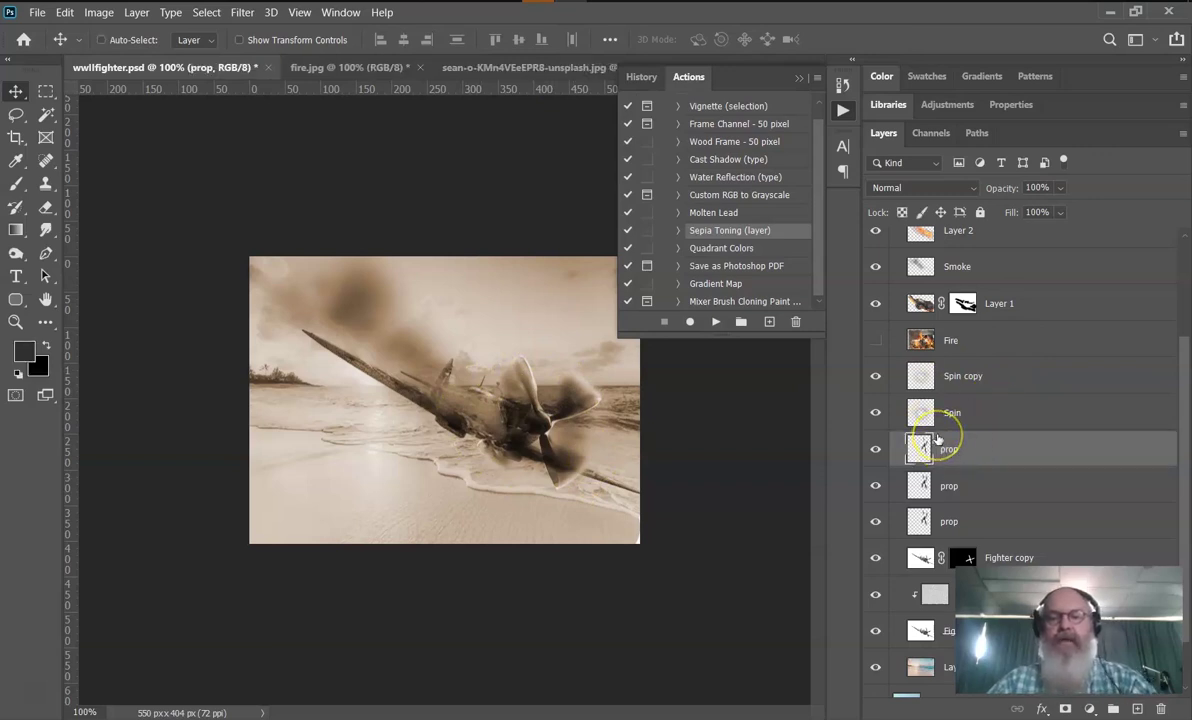
key("ctrl+j")
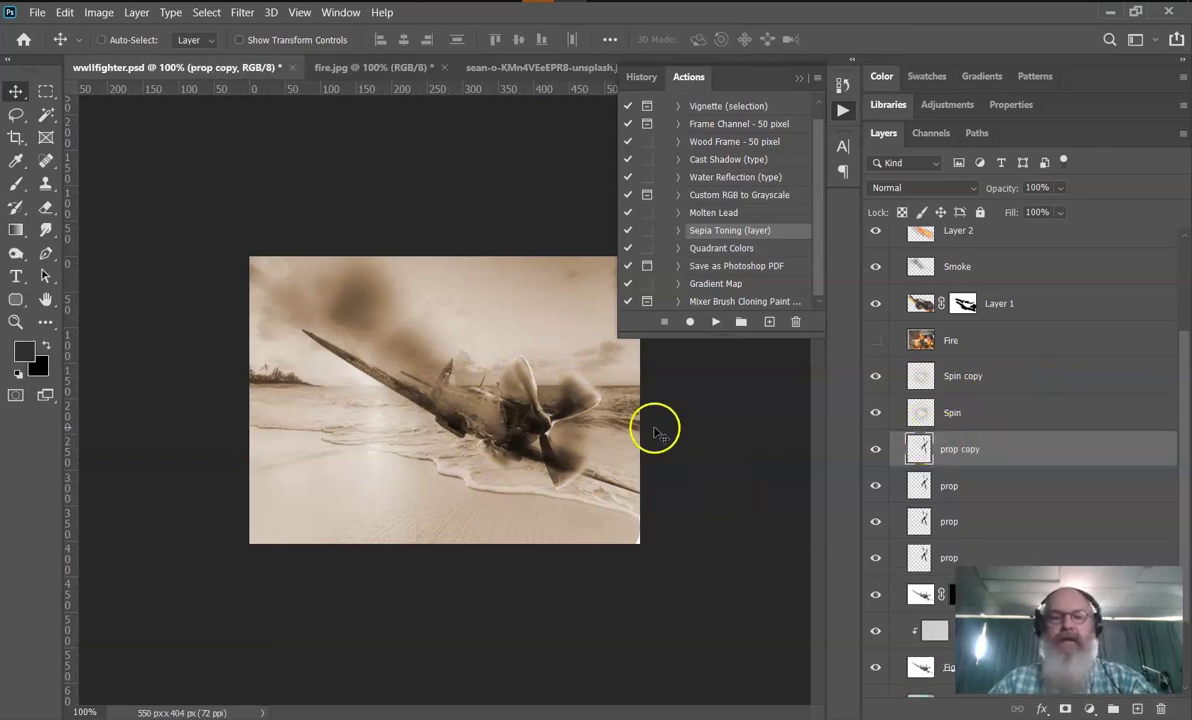
key("ctrl+t")
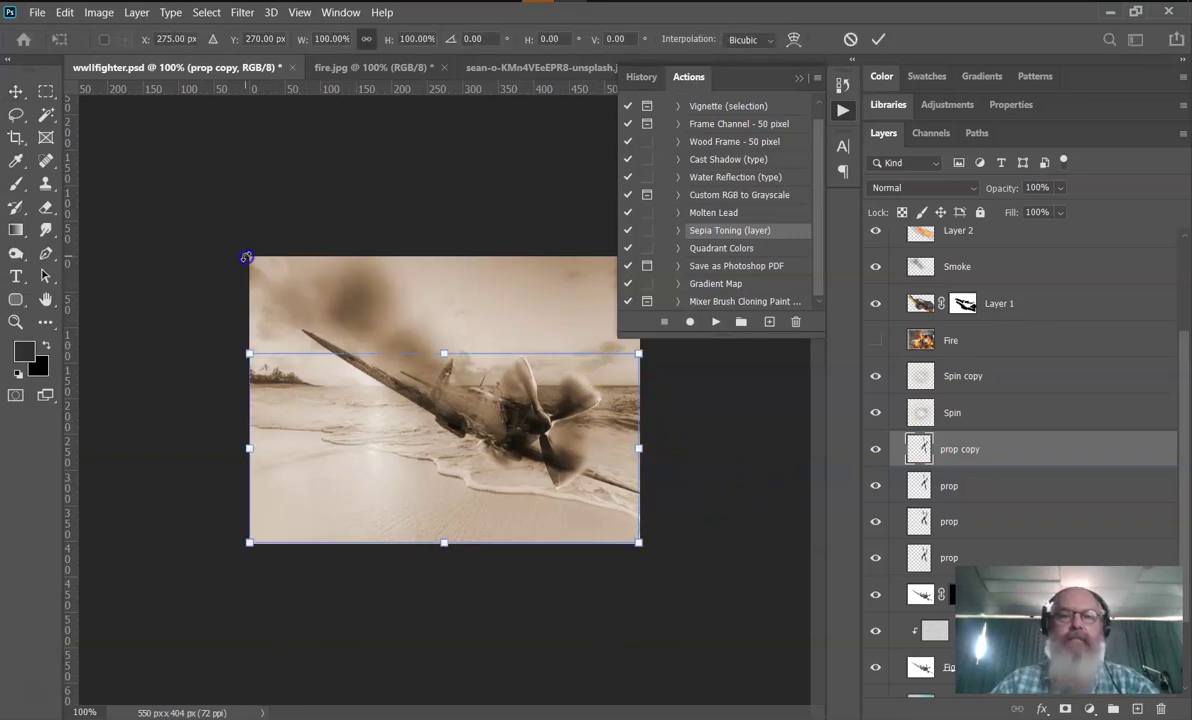
left_click_drag(223, 264, 313, 258)
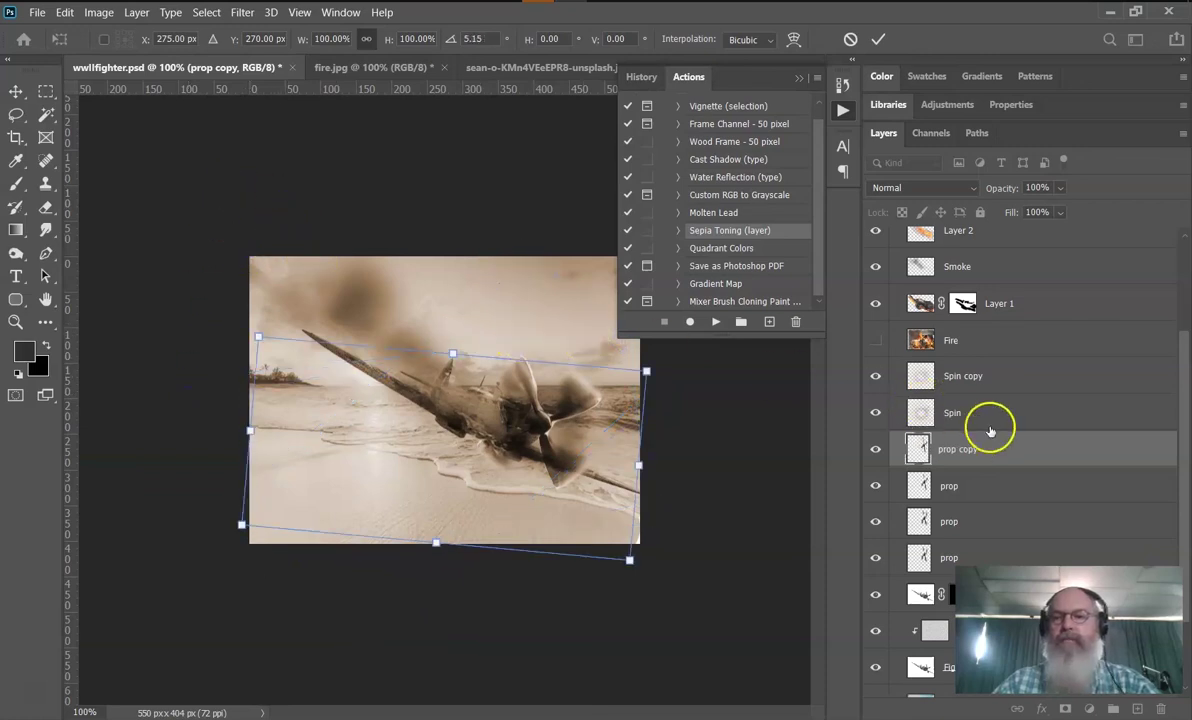
key("Return")
left_click_drag(591, 413, 591, 413)
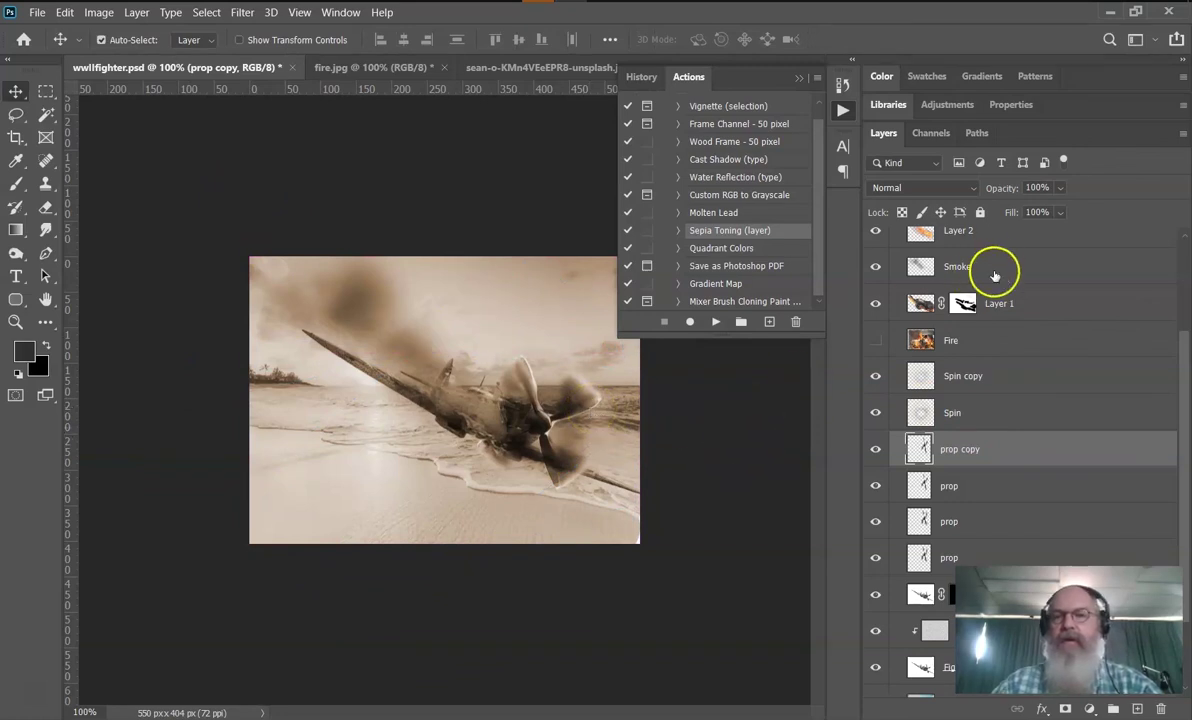
Step: Hide the rotated prop copy layer, and select Layer 4 with Group 1 collapsed
scroll(1019, 367, "up", 4)
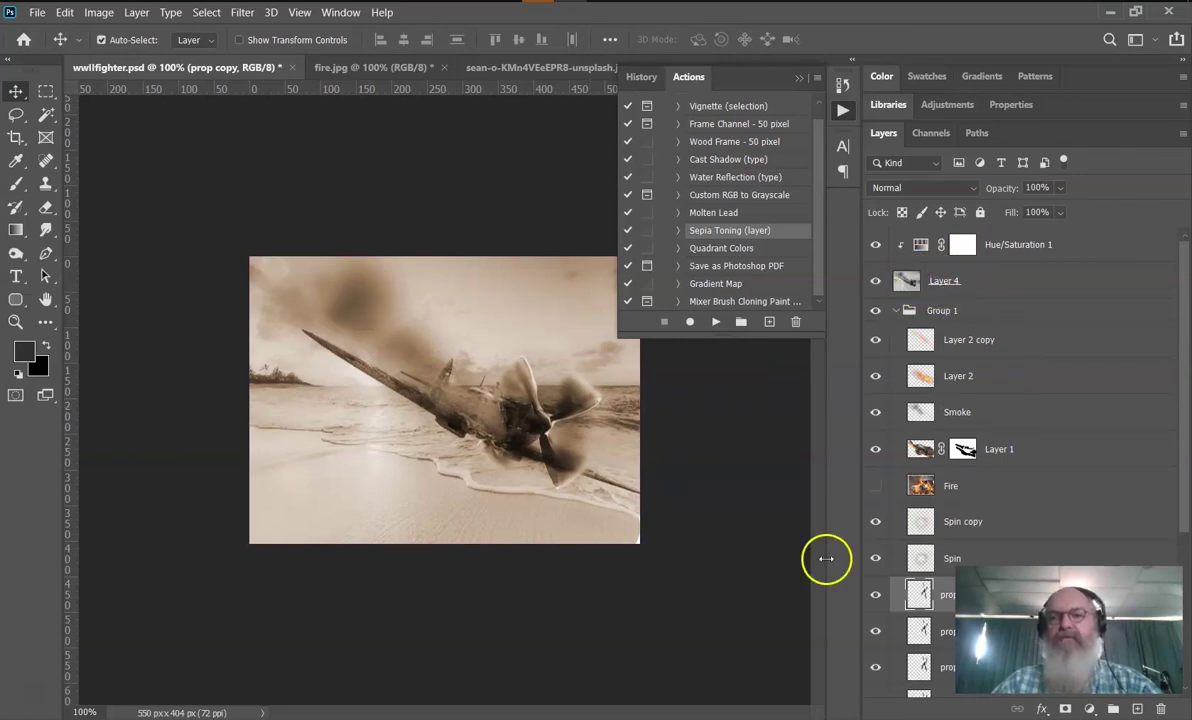
key("ctrl")
left_click(876, 596)
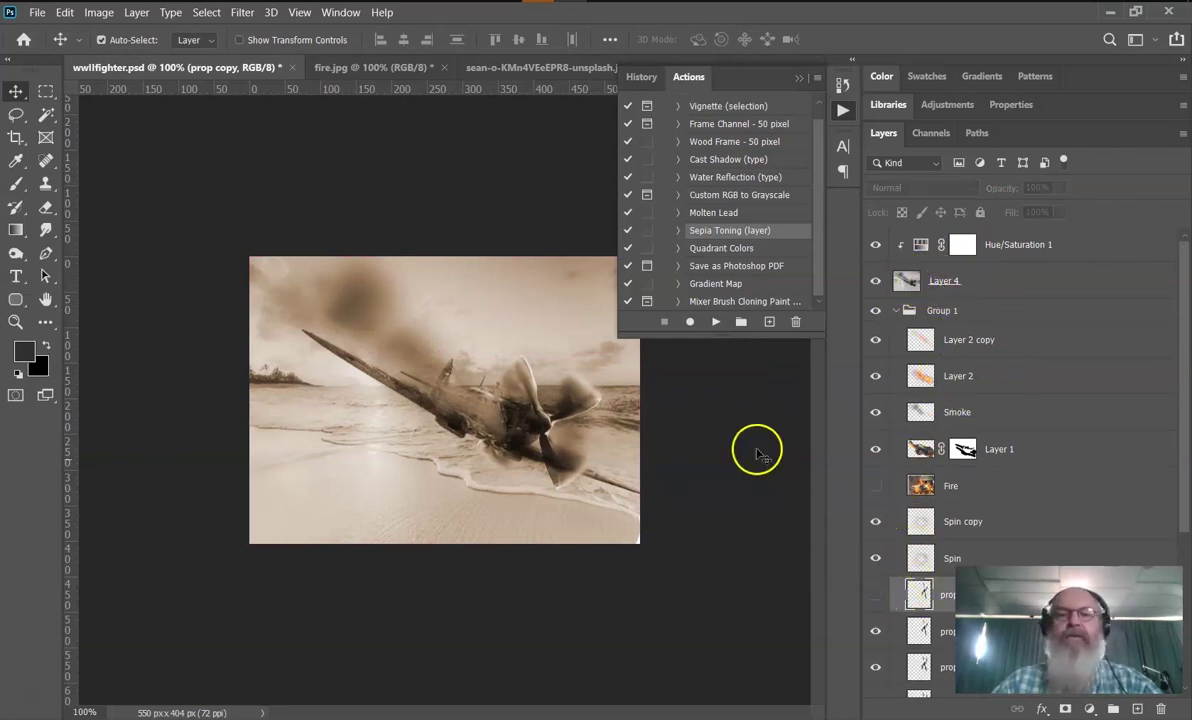
left_click(944, 281)
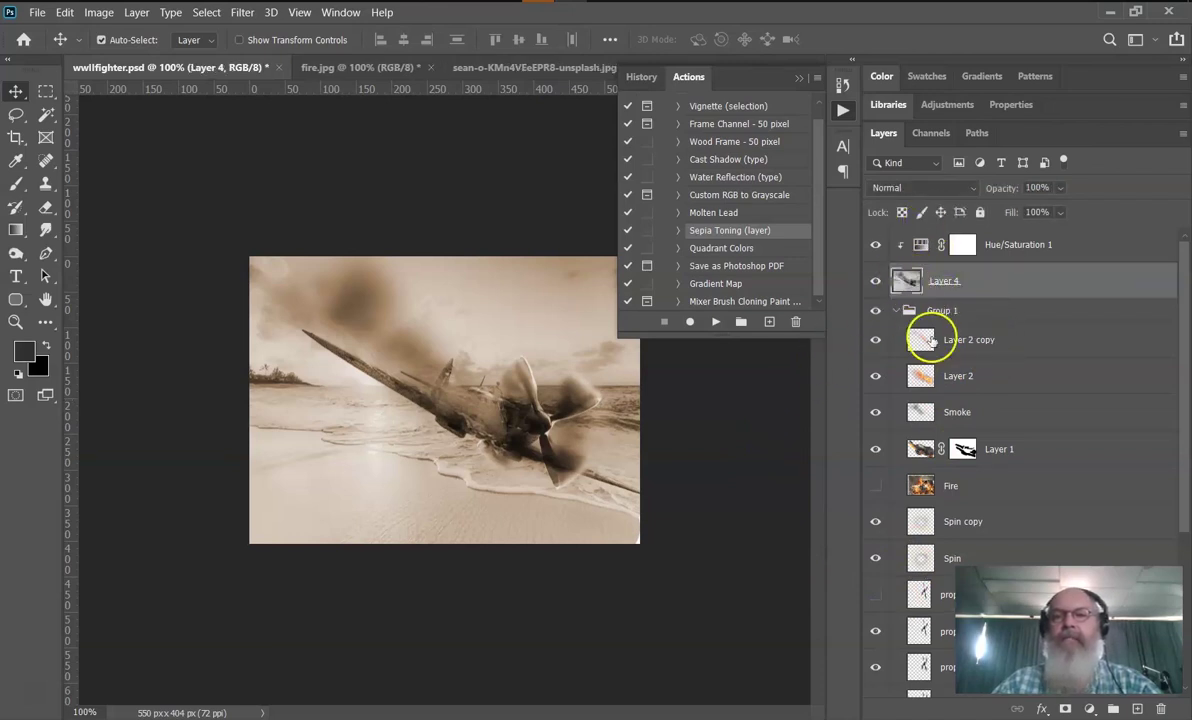
left_click(896, 311)
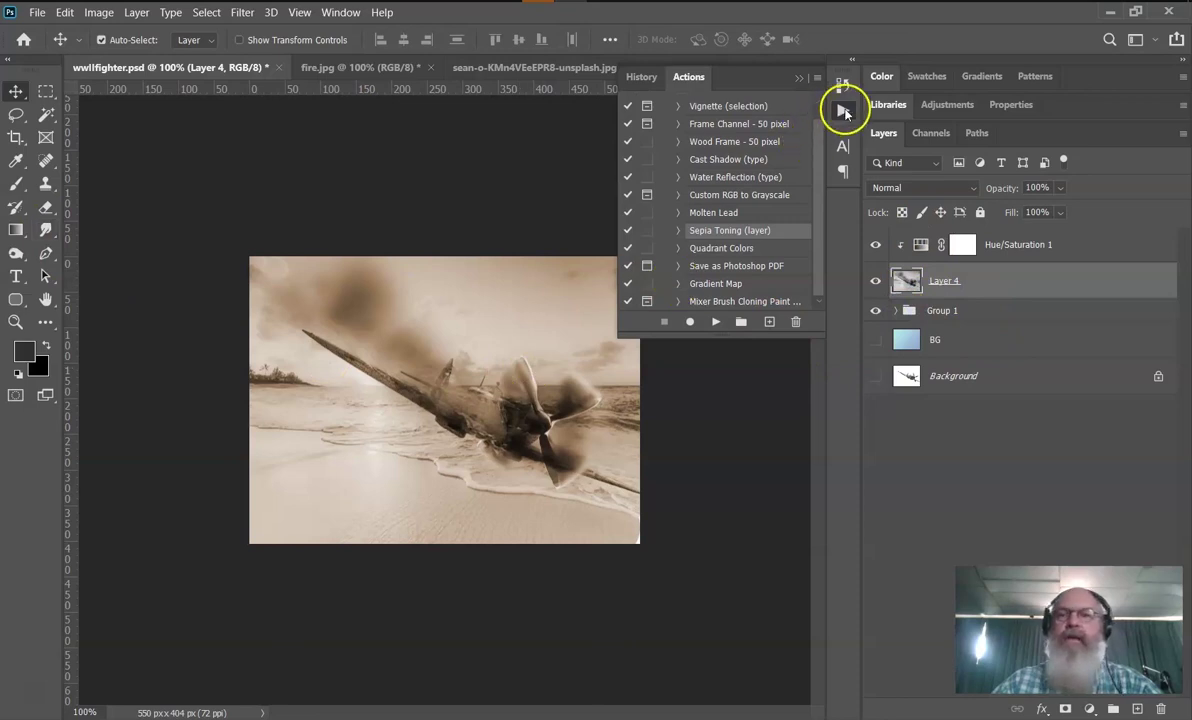
left_click(843, 111)
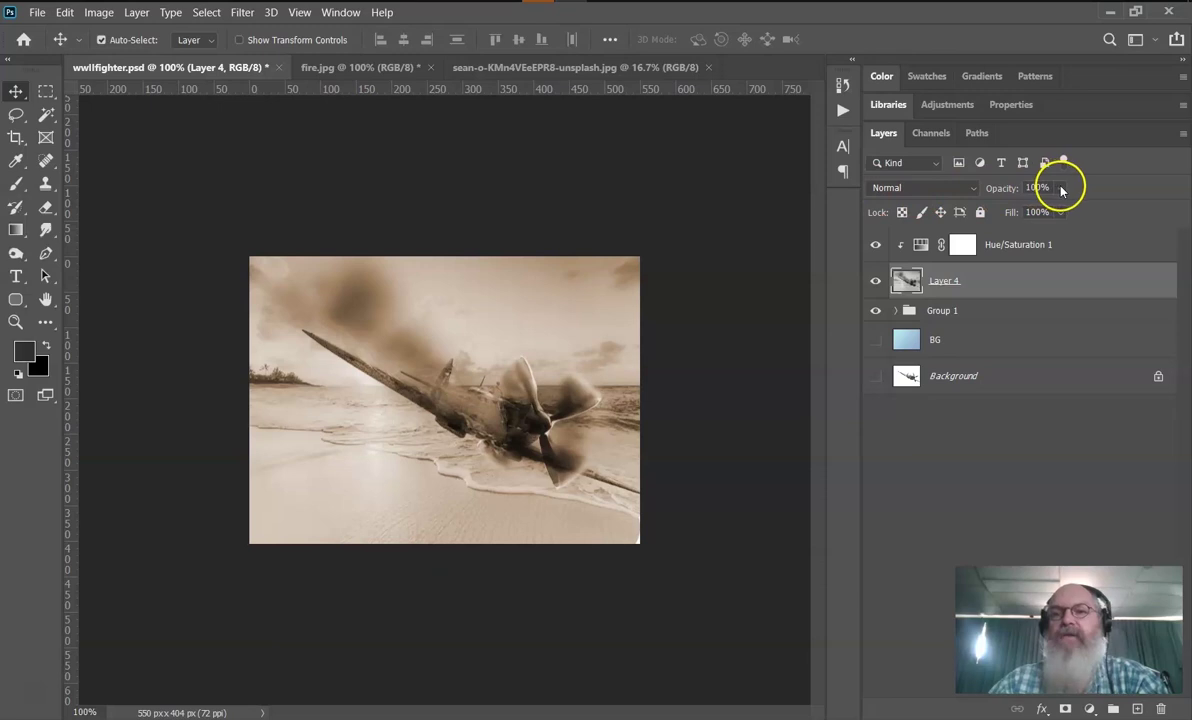
left_click(243, 13)
left_click(243, 13)
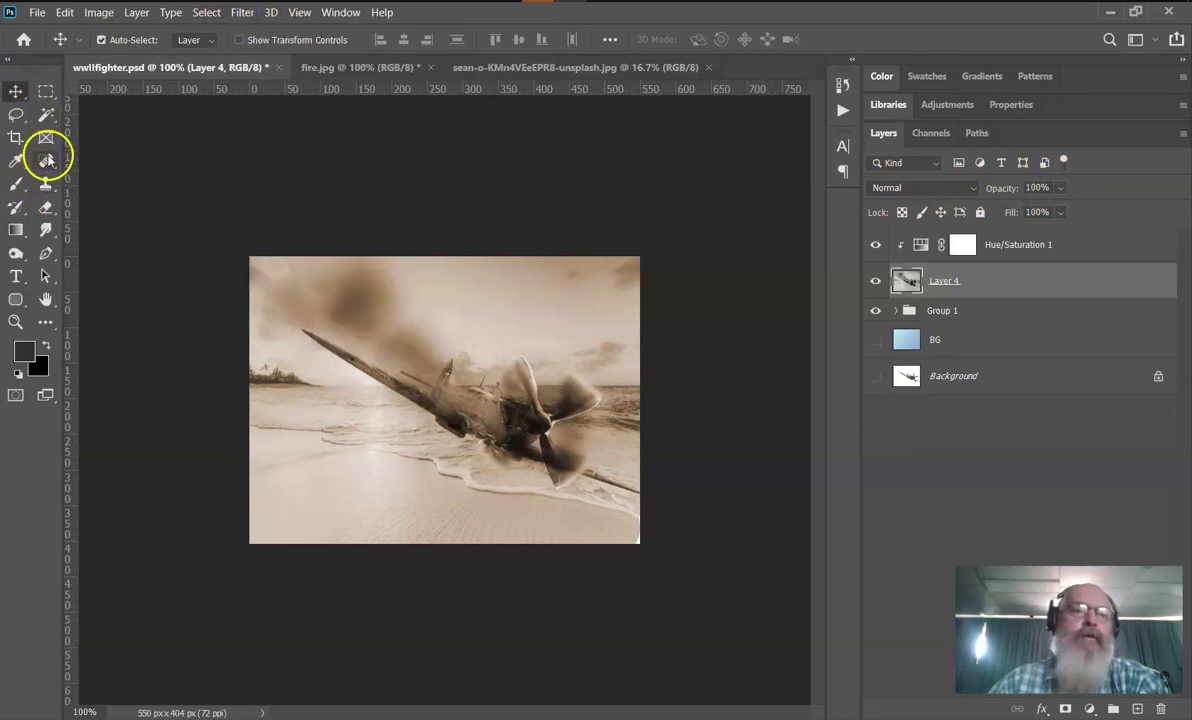
left_click(17, 185)
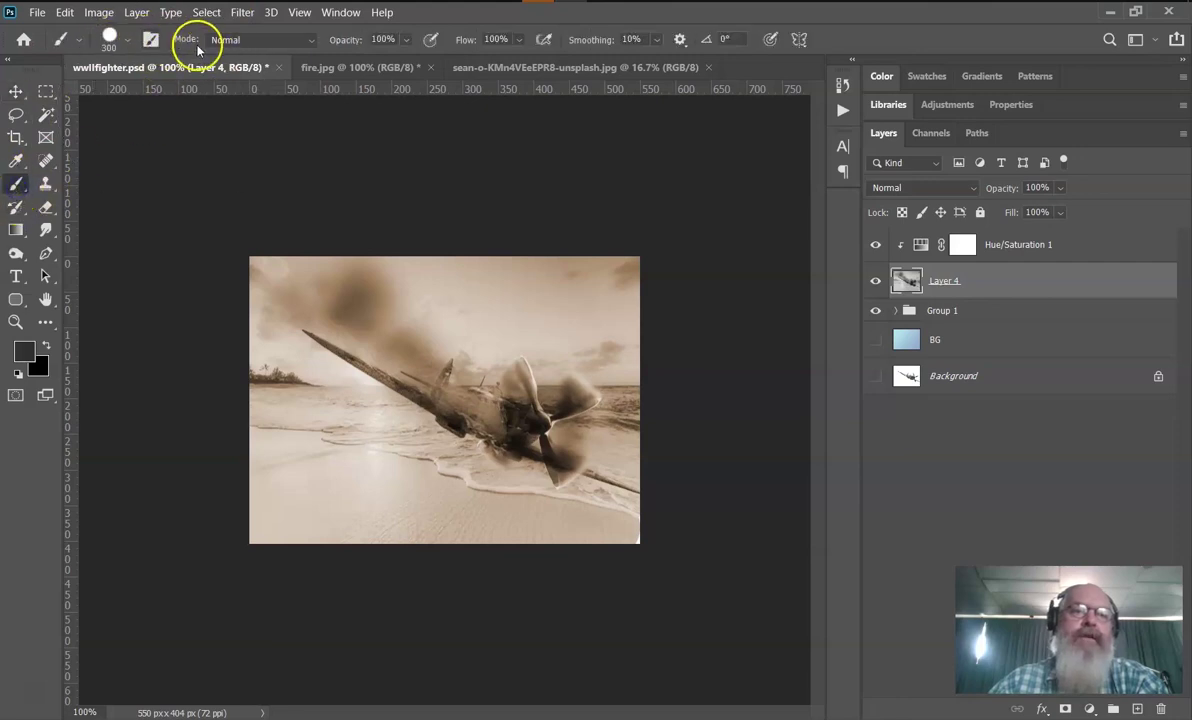
left_click(46, 207)
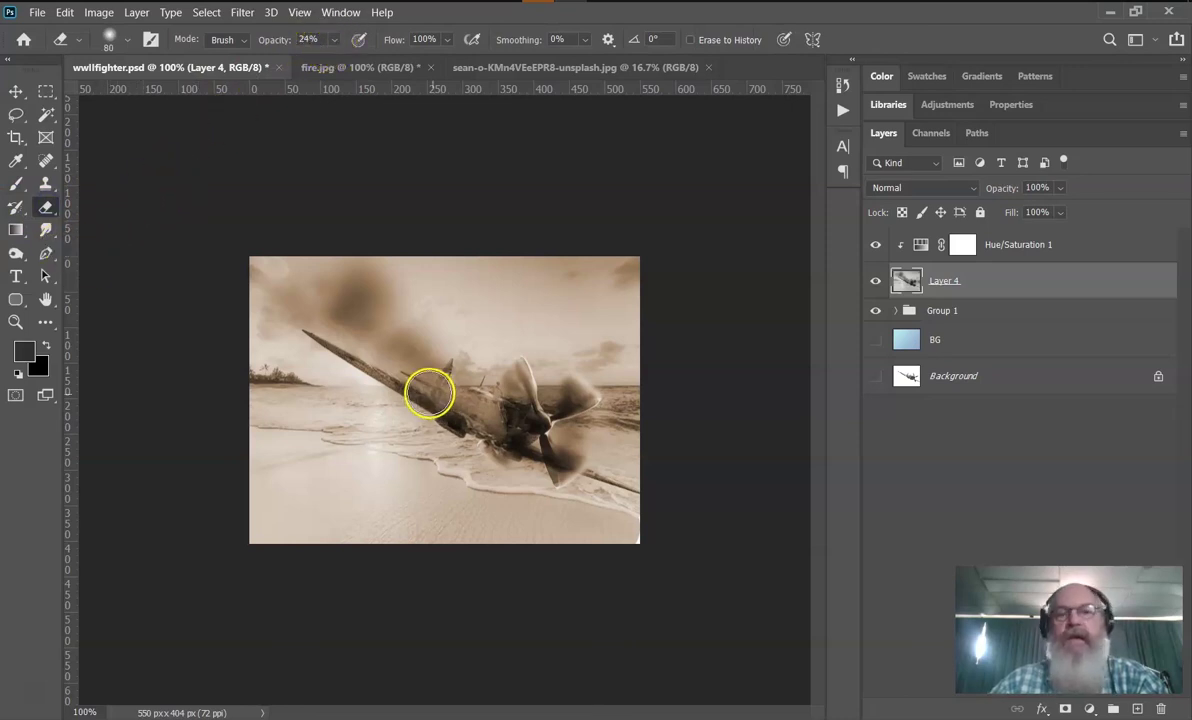
left_click(16, 184)
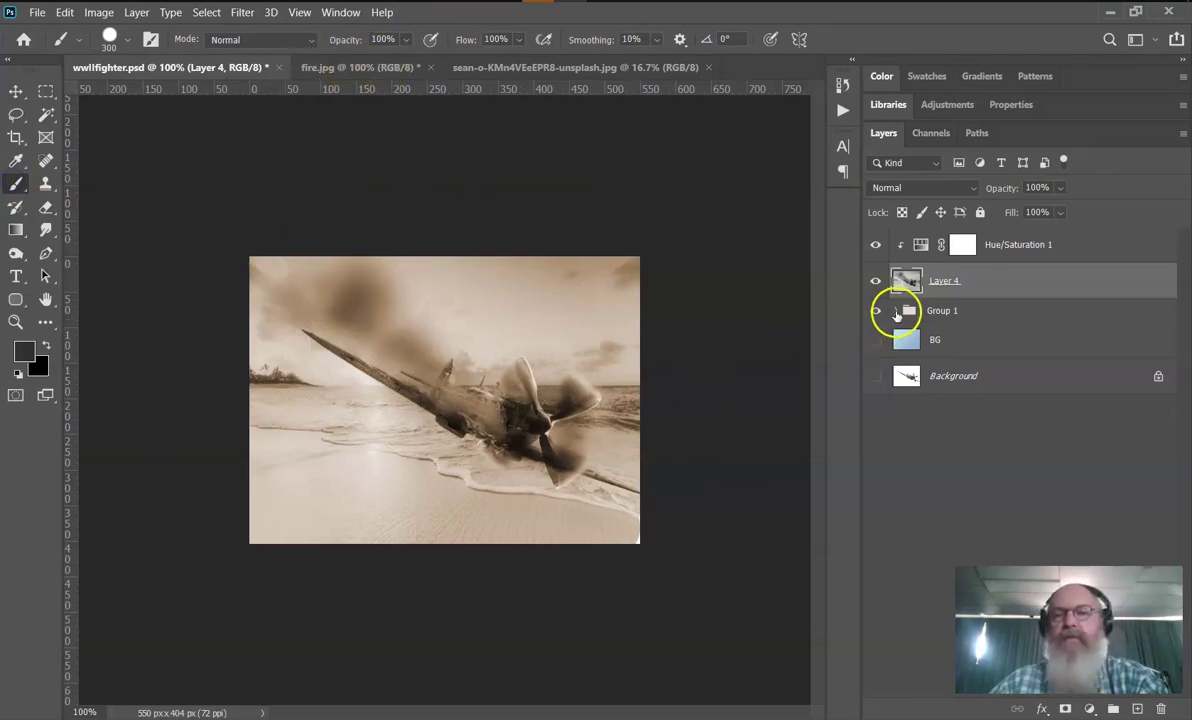
Step: Rename Layer 2 in Group 1 as flame and Layer 2 copy as flam
left_click(898, 311)
scroll(936, 440, "down", 3)
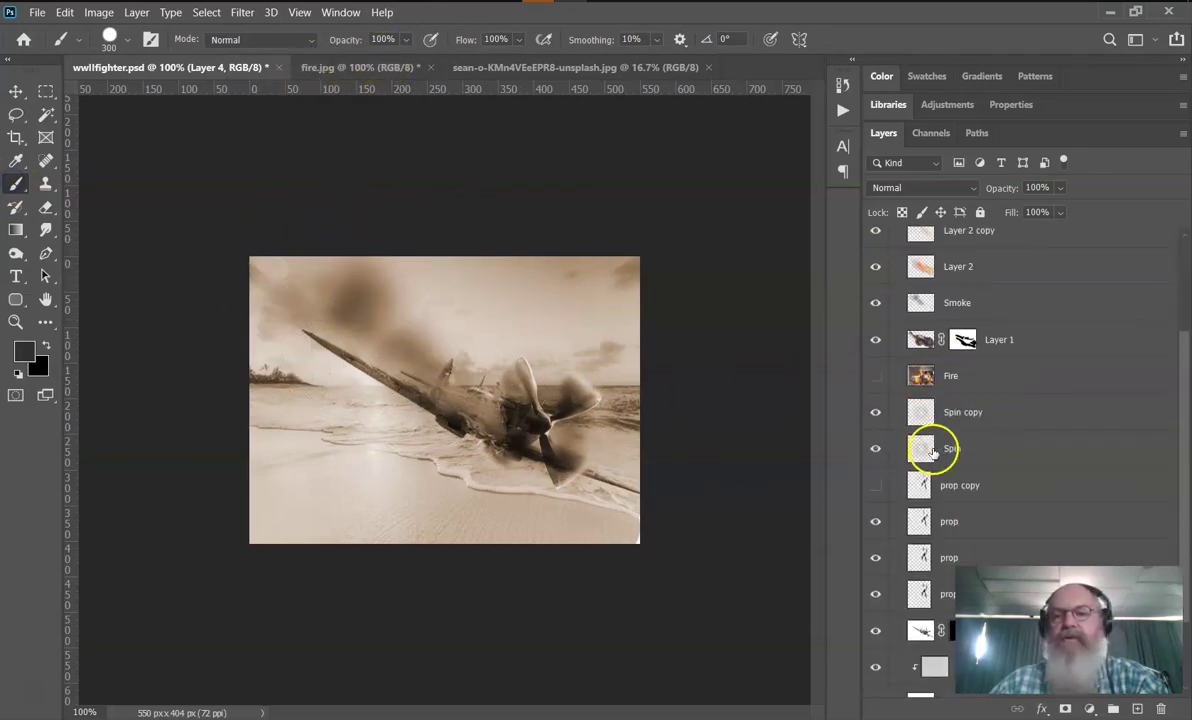
scroll(940, 442, "down", 2)
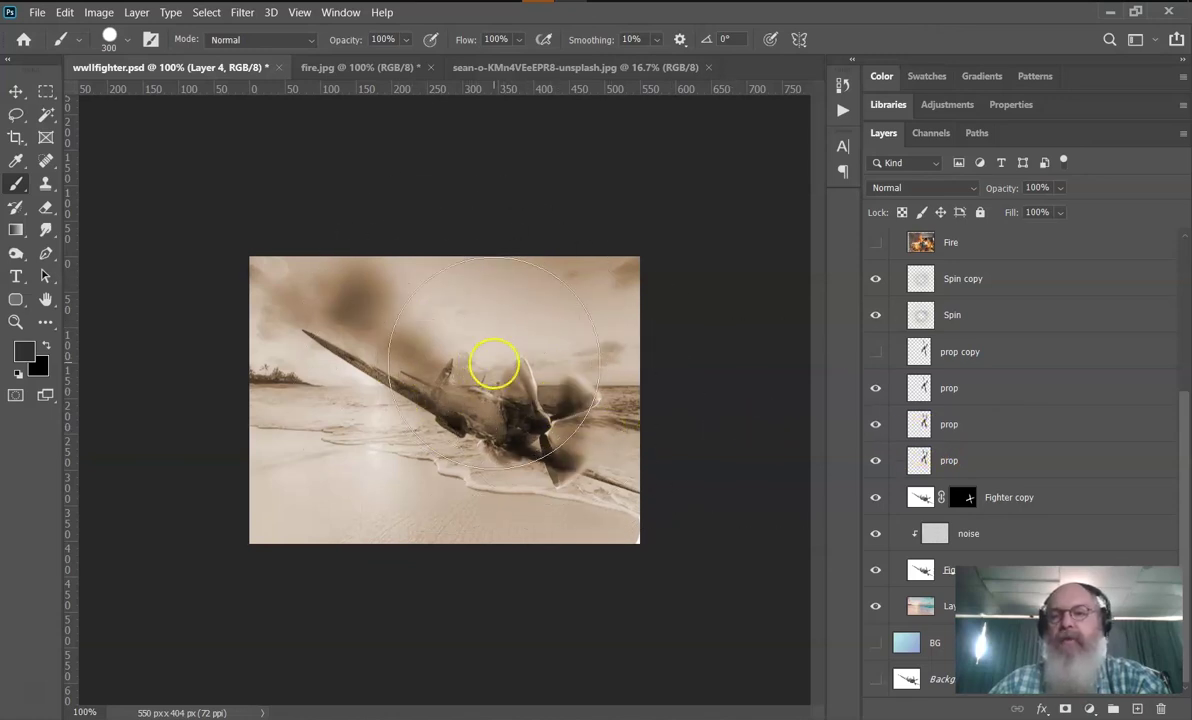
left_click_drag(964, 497, 931, 545)
scroll(958, 492, "up", 3)
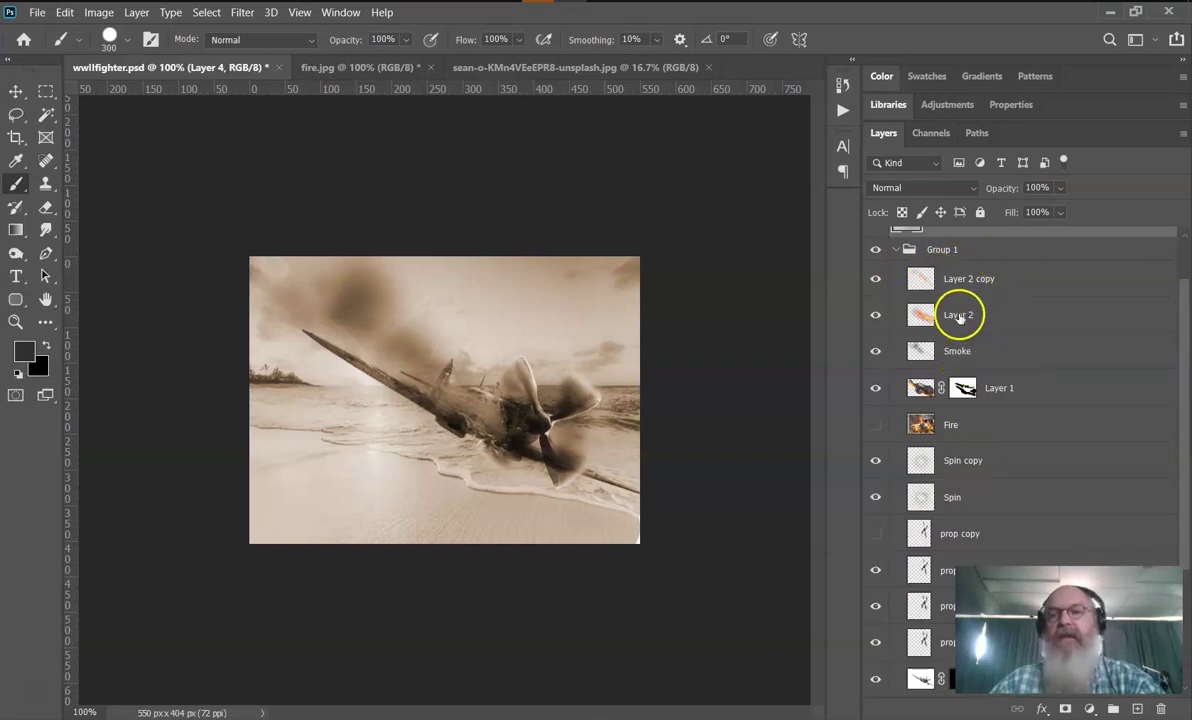
double_click(958, 315)
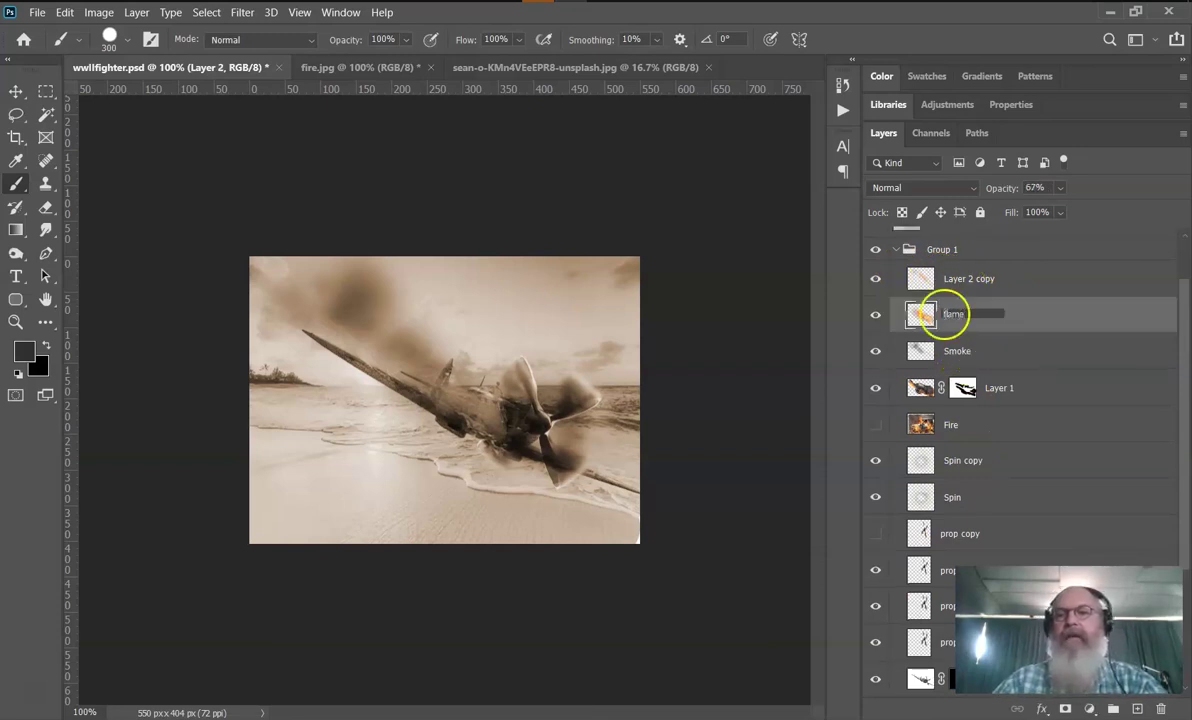
double_click(953, 283)
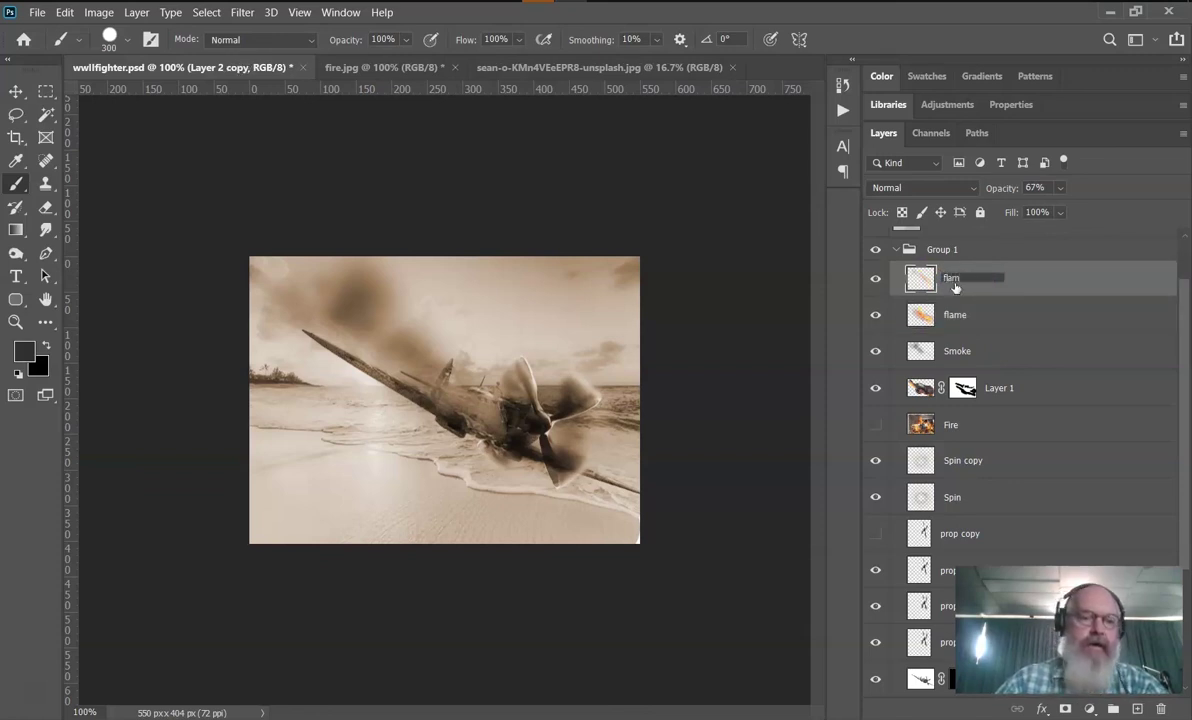
double_click(980, 300)
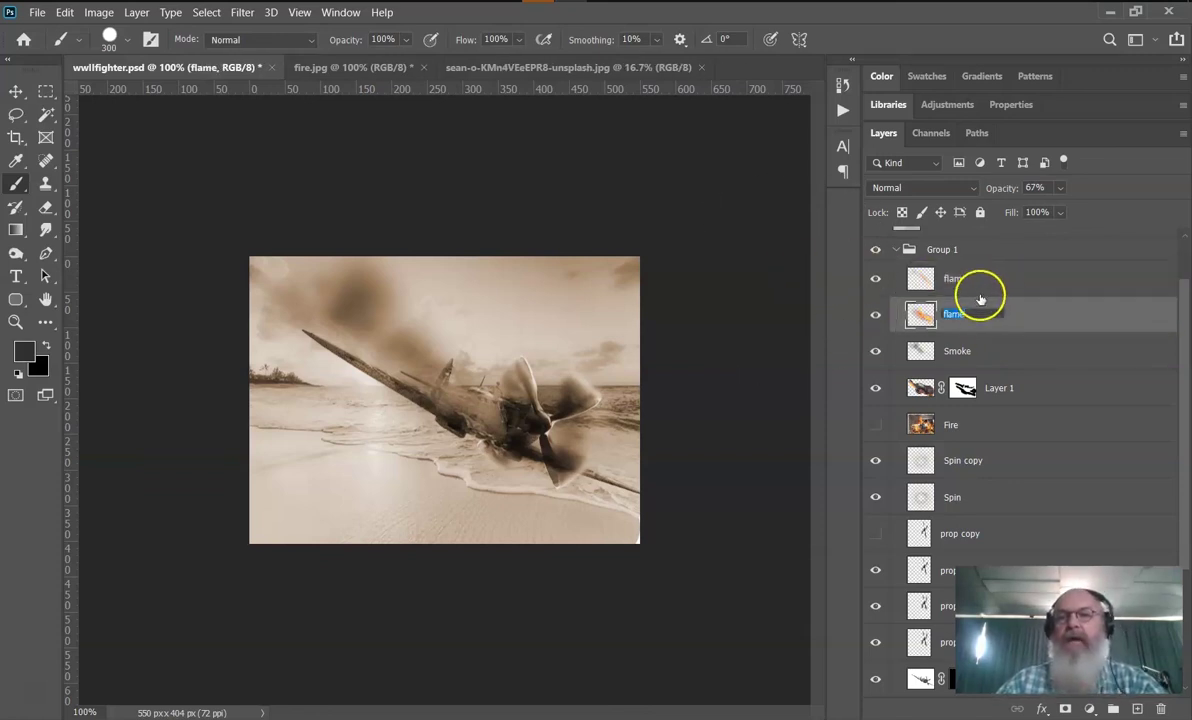
left_click(966, 282)
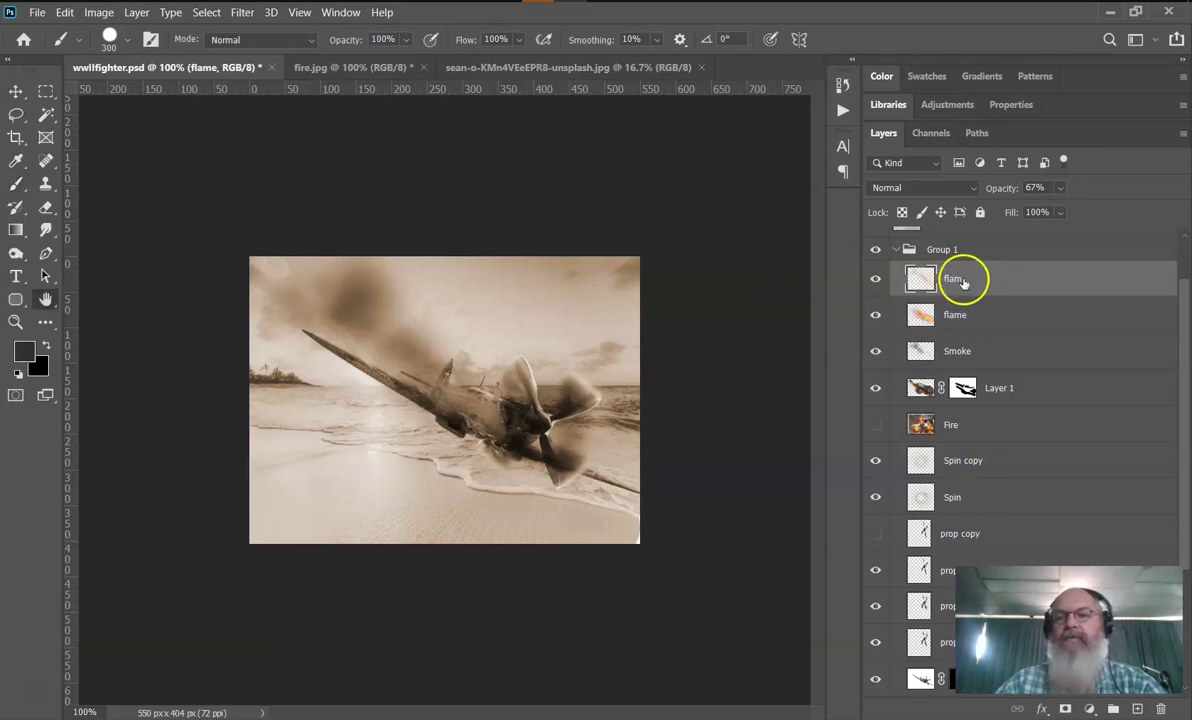
double_click(960, 277)
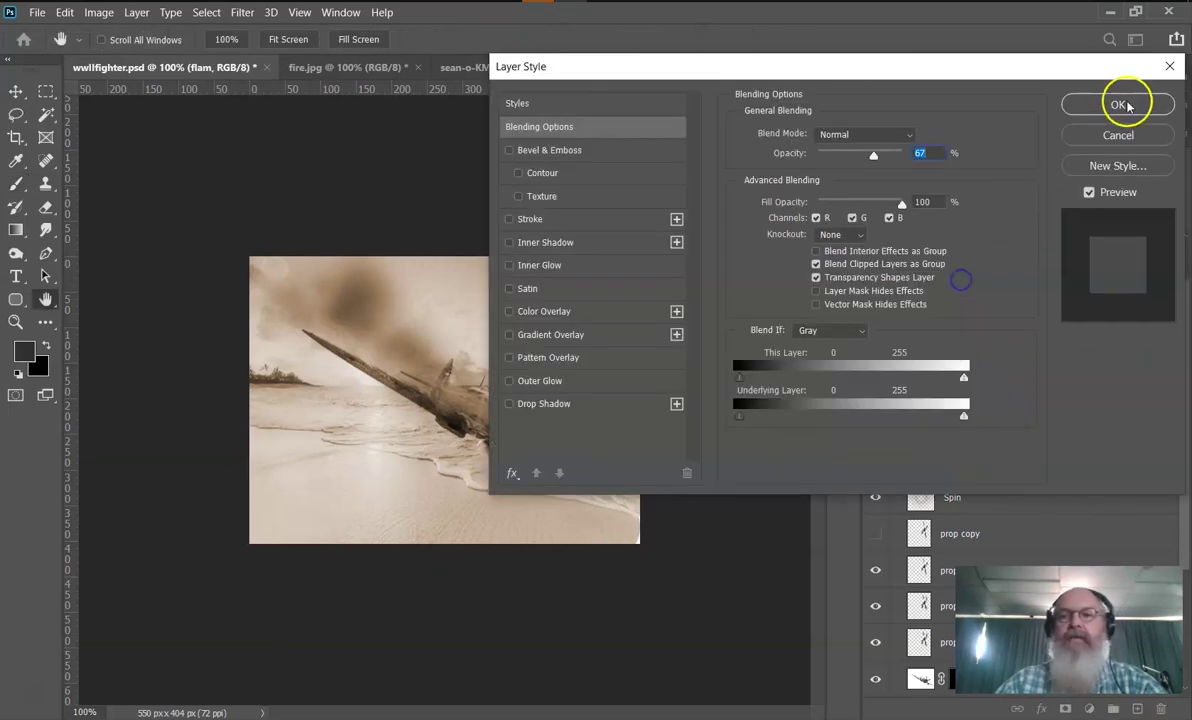
left_click(1122, 105)
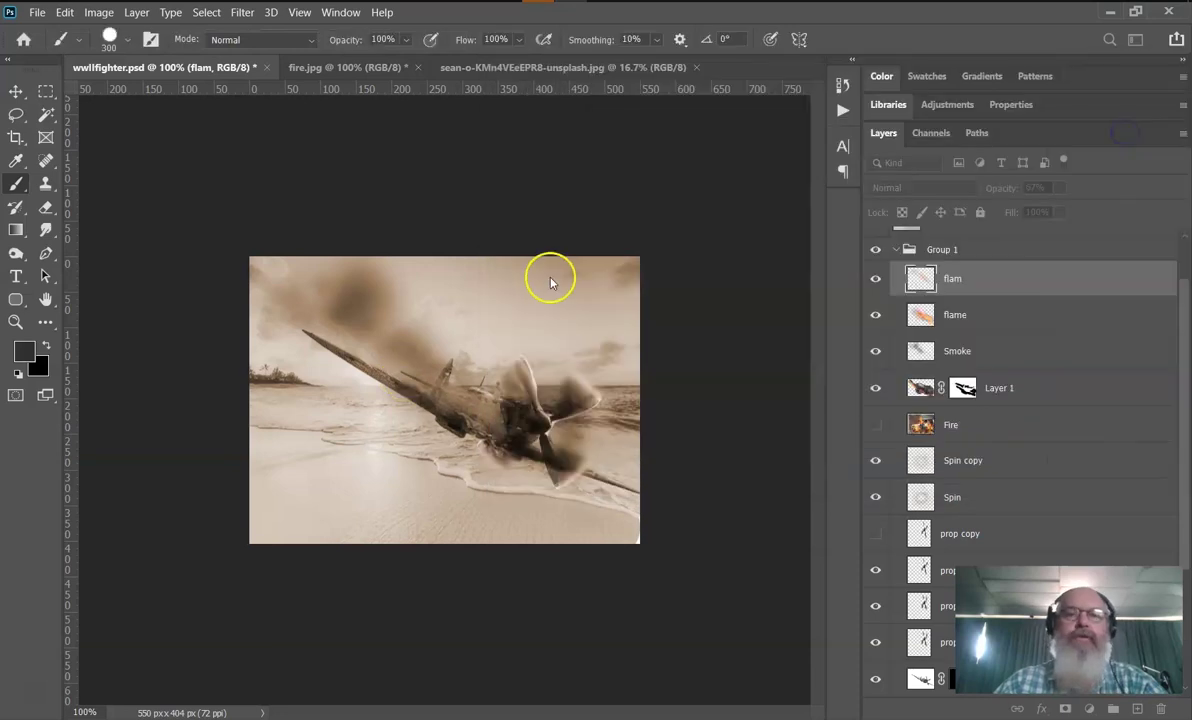